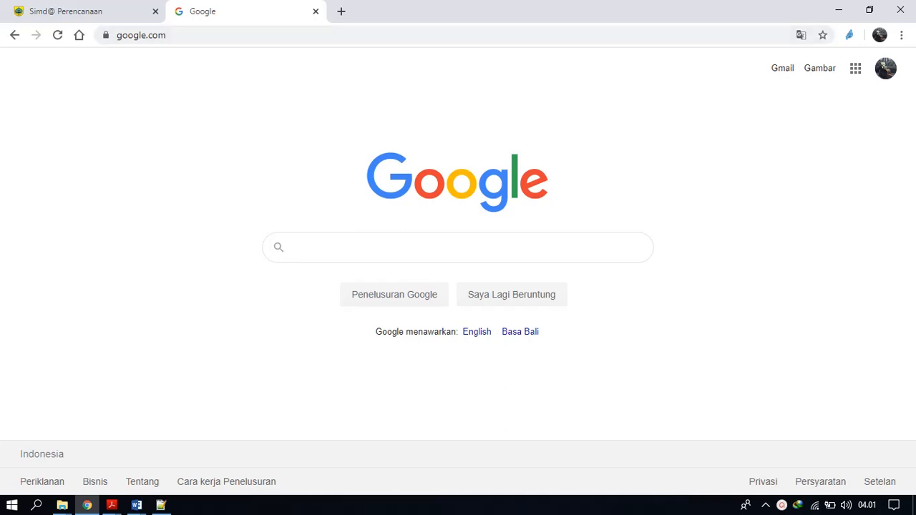
Open the site e-planning.pemalangkab.go.id/esakip.
key("ctrl+l")
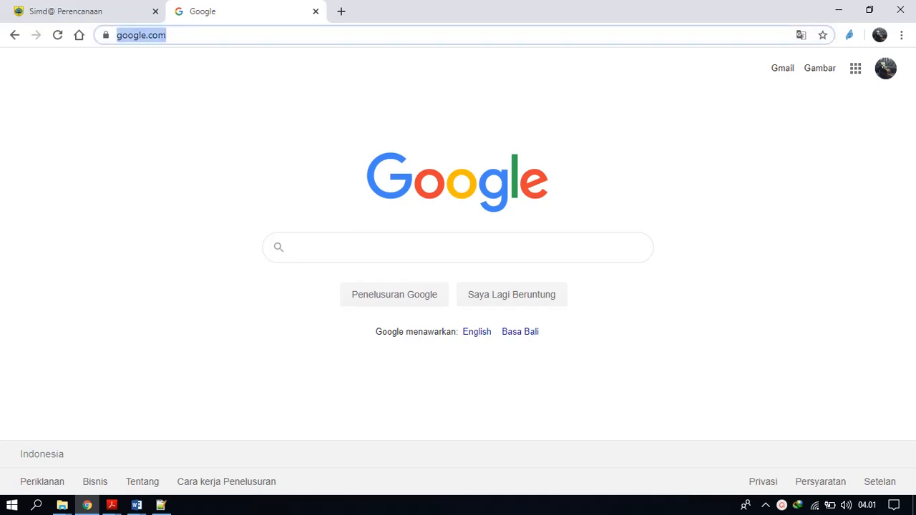
type("e-planning.pemalangkab.go.id")
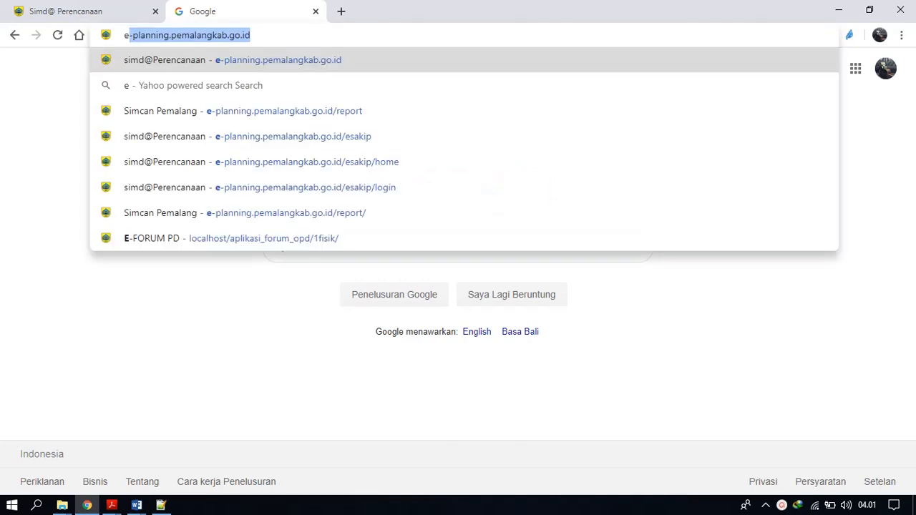
key("Right")
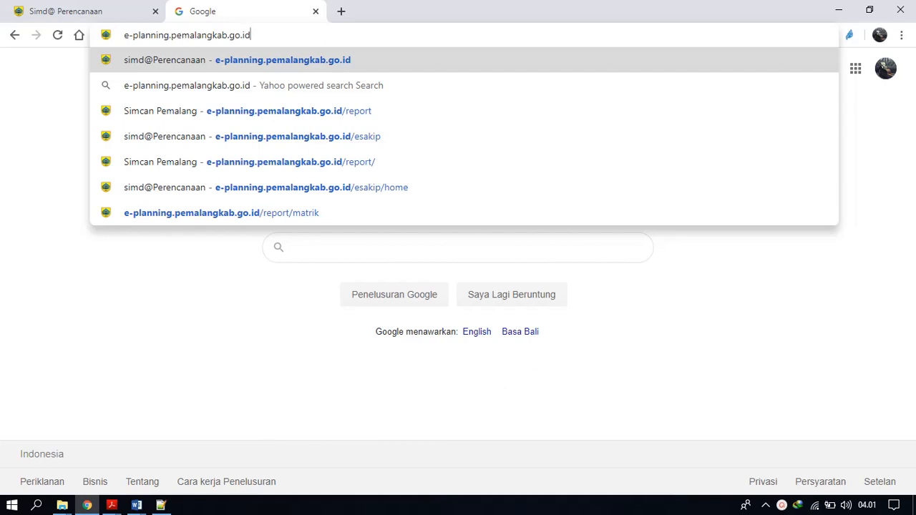
type("/esa")
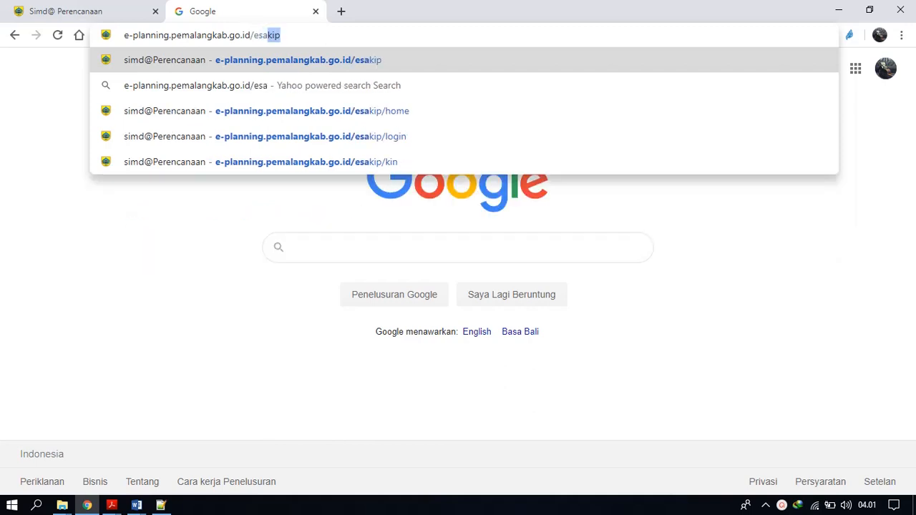
type("kip")
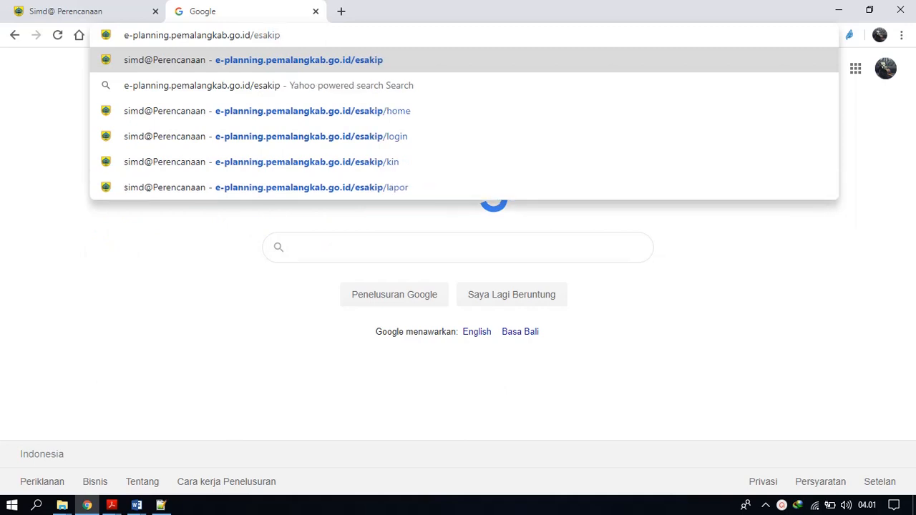
key("Return")
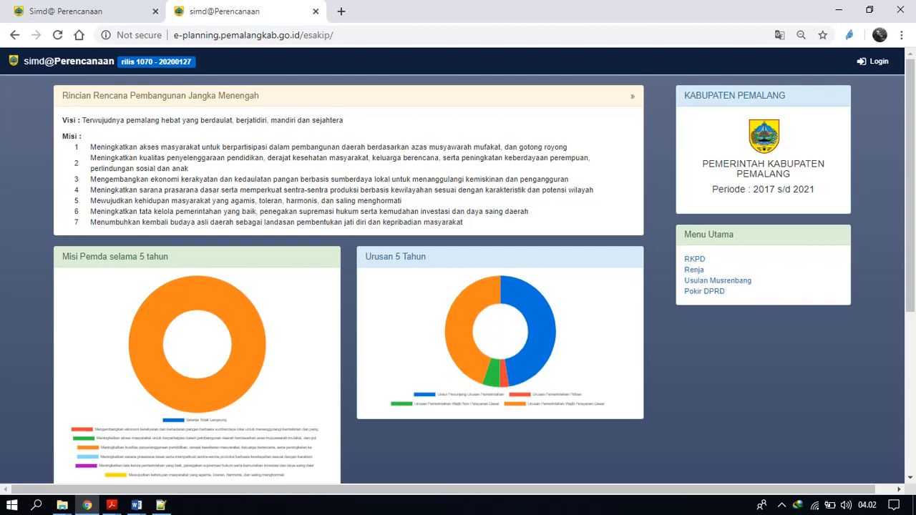
Log in to simd@Integrated for 2020 with the saved Bappeda account, filling in its username and password.
left_click(873, 61)
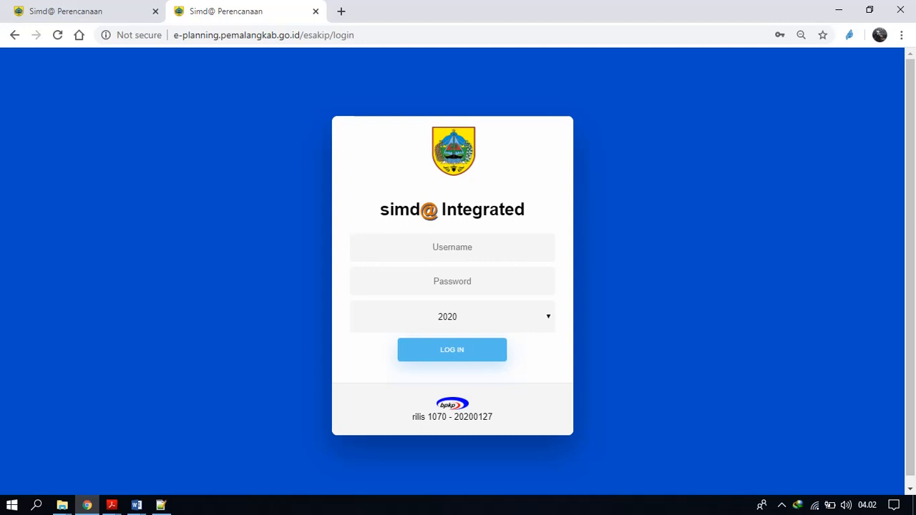
left_click(453, 247)
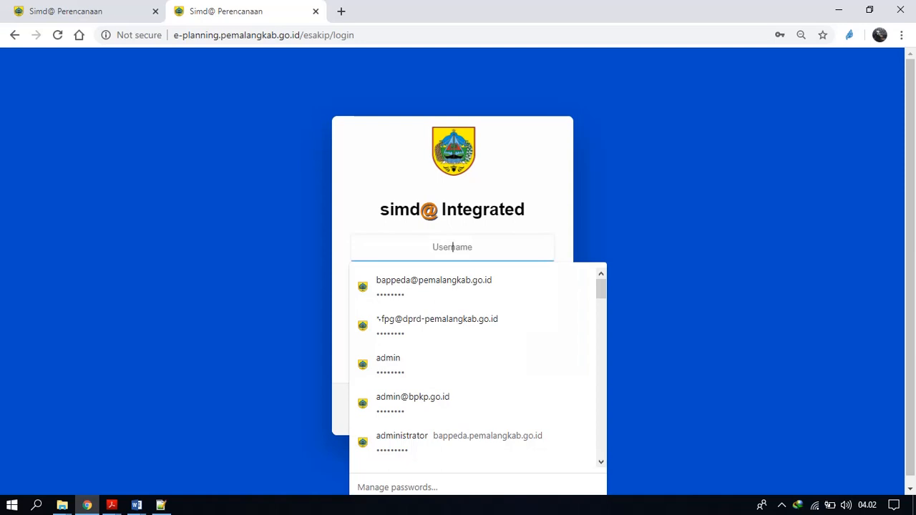
key("Down")
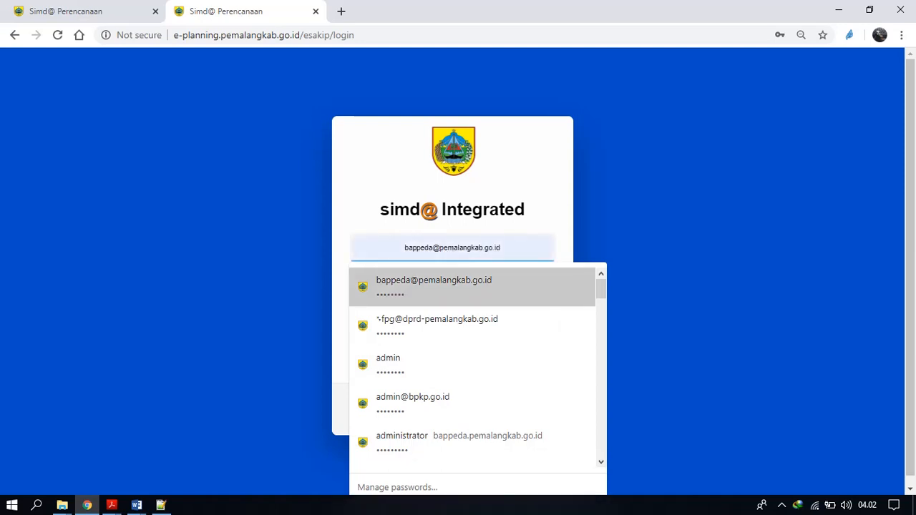
key("Return")
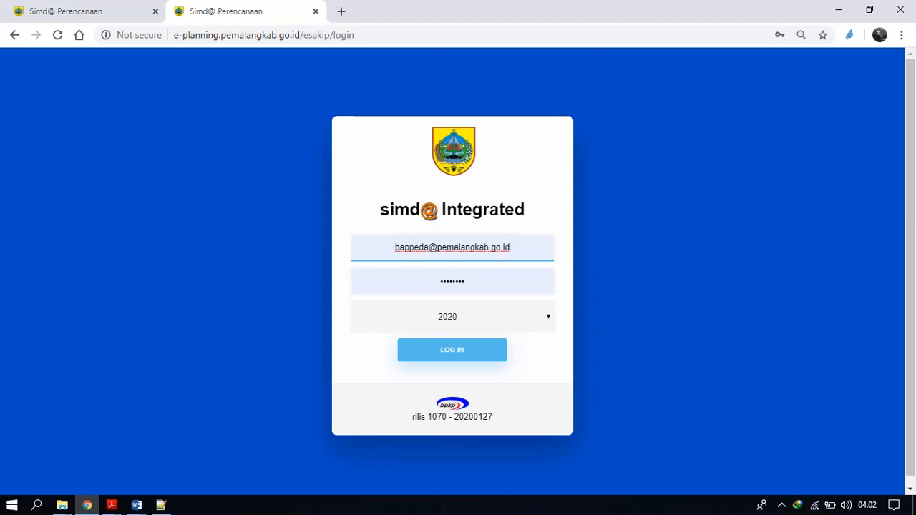
key("Return")
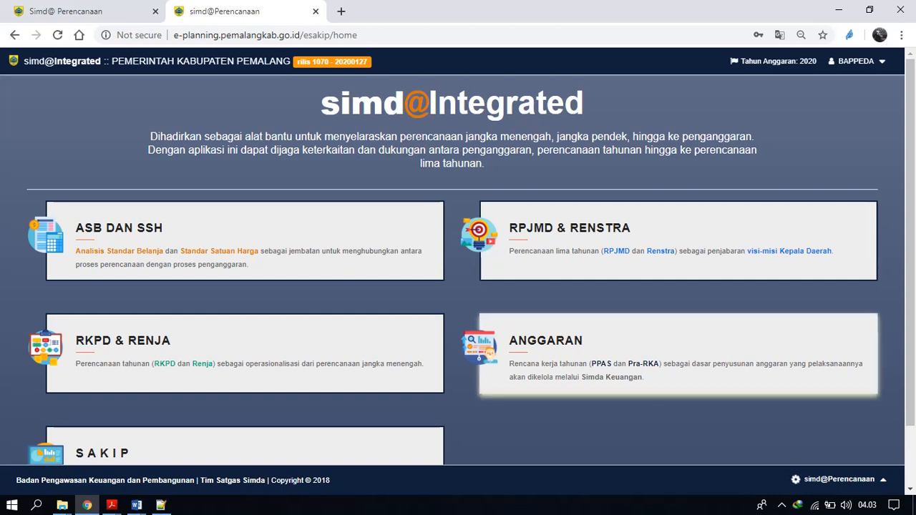
Open the SAKIP module from the simd@Integrated home page.
scroll(458, 272, "down", 1)
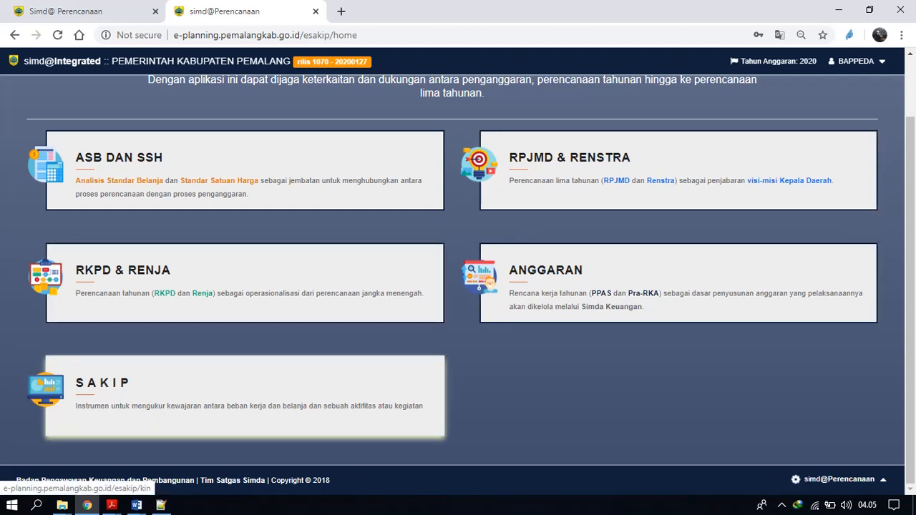
left_click(245, 396)
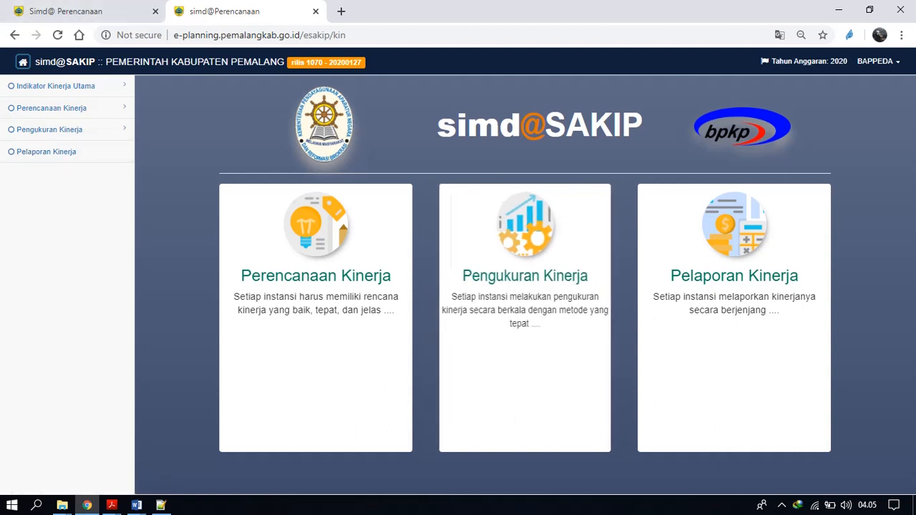
left_click(782, 506)
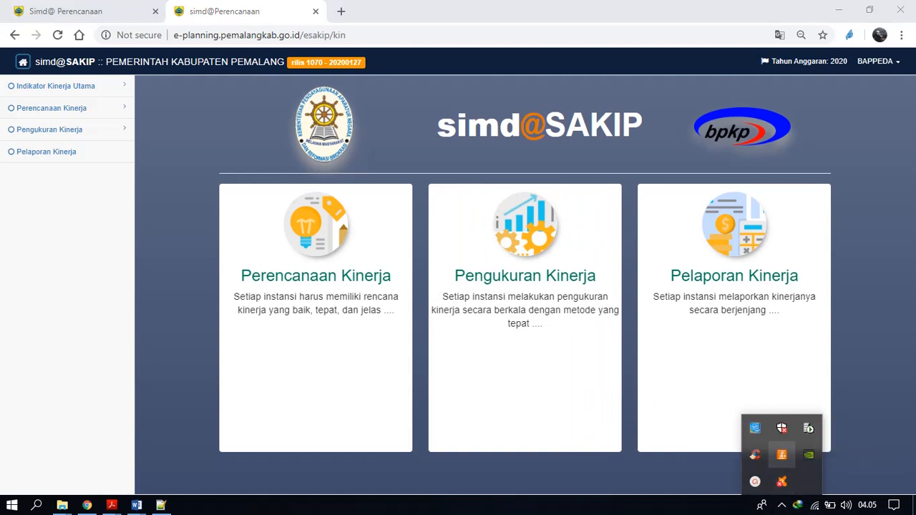
left_click(754, 425)
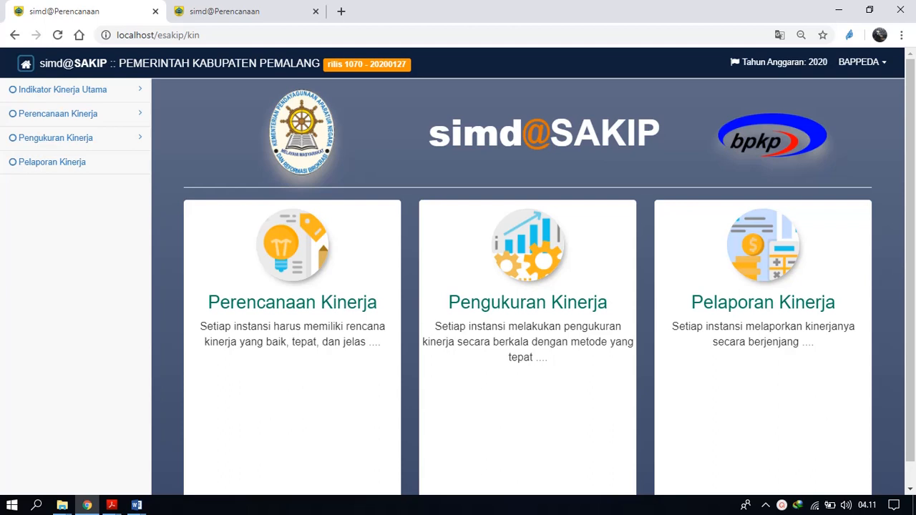
Open the IKU Perangkat Daerah page and select the unit Badan Perencanaan Pembangunan Daerah.
left_click(63, 89)
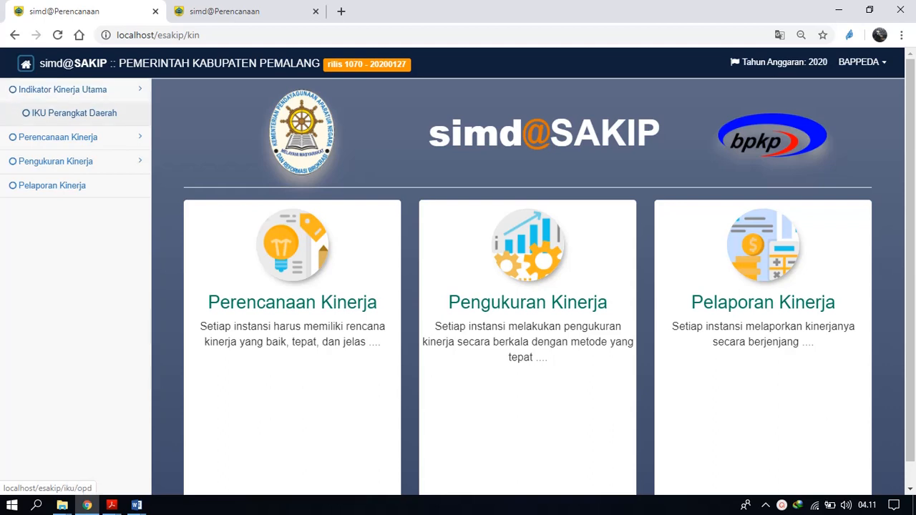
left_click(74, 113)
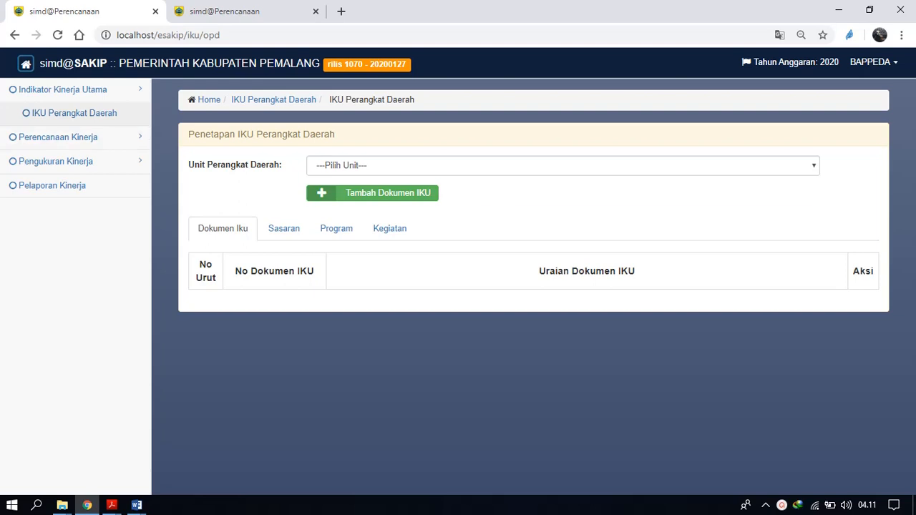
left_click(563, 165)
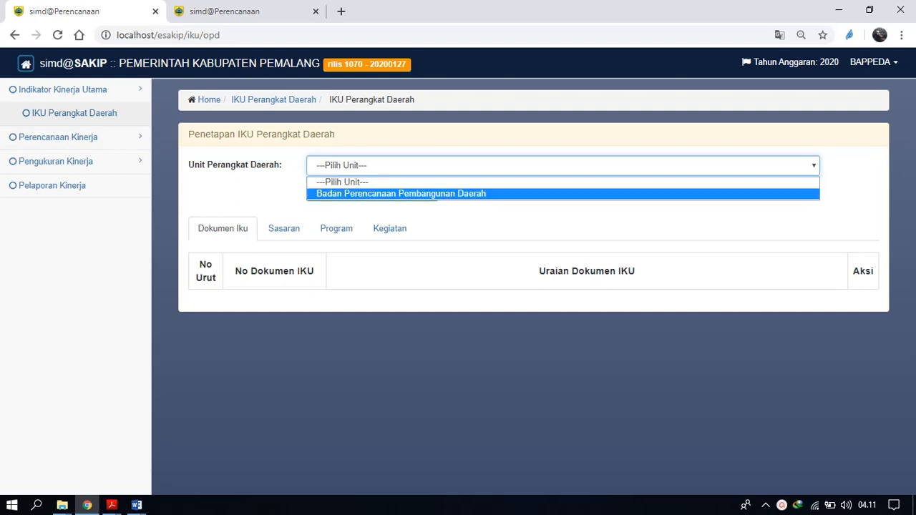
left_click(458, 194)
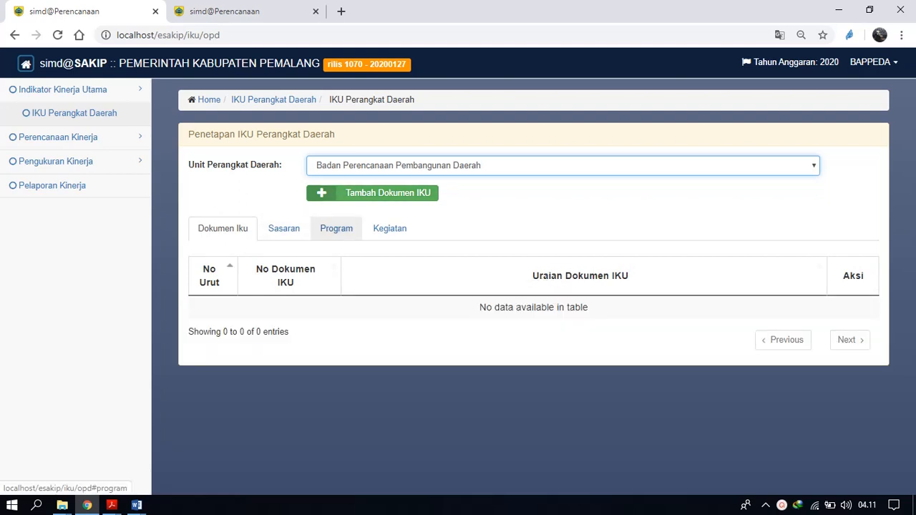
Start a new IKU document based on Renstra Badan Perencanaan Pembangunan Daerah, with document number 01/IKU BAPPEDA.
left_click(372, 193)
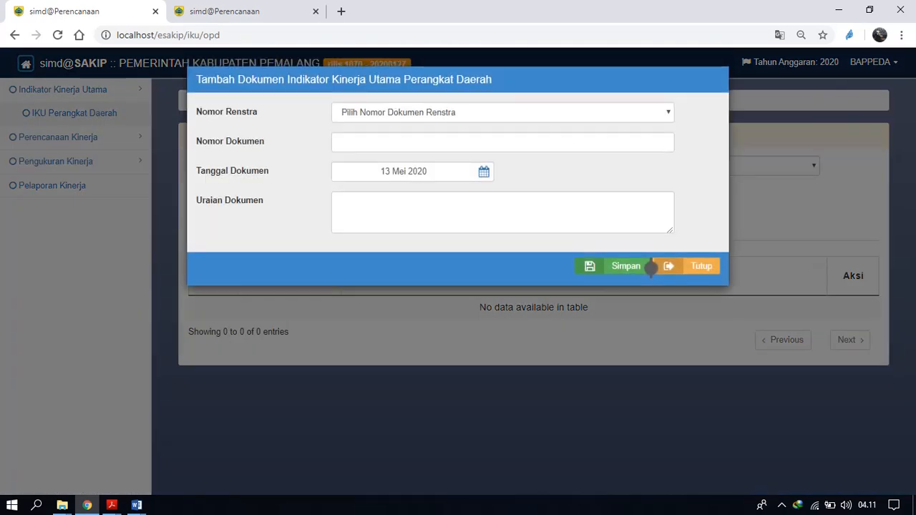
left_click(502, 112)
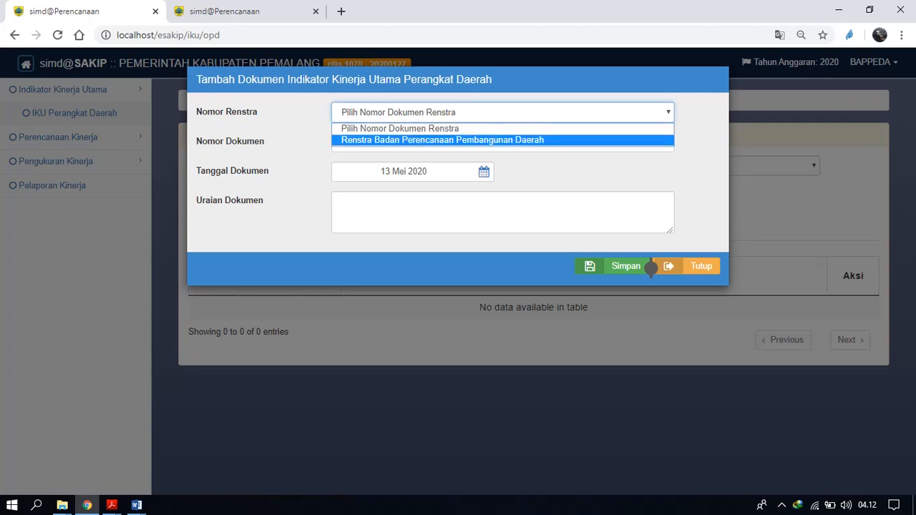
key("Return")
left_click(648, 266)
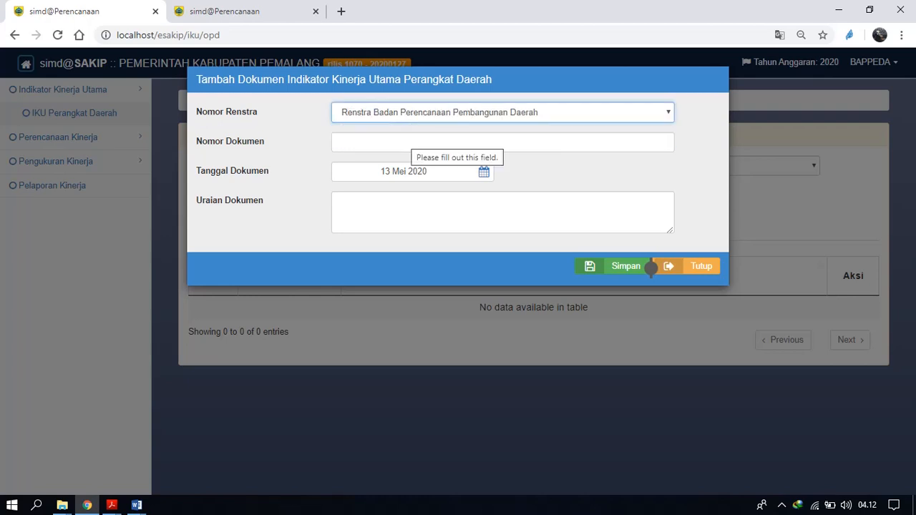
key("Tab")
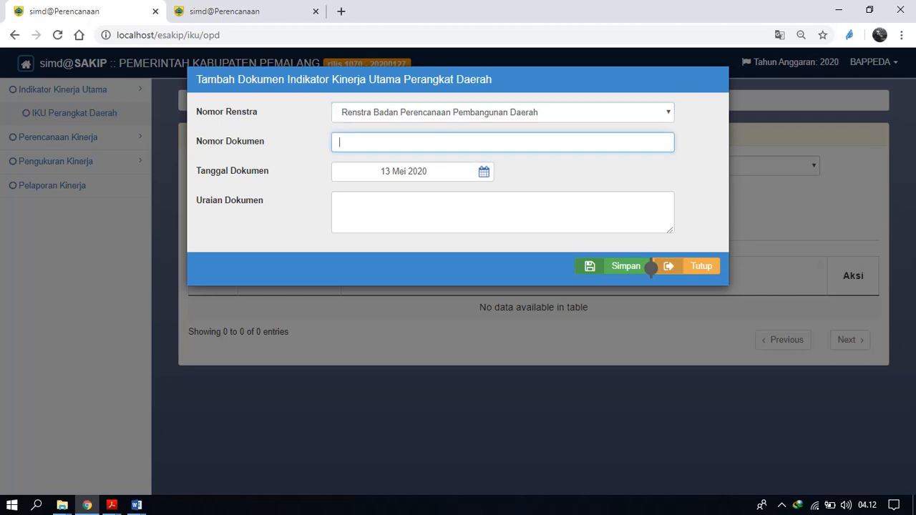
type("01/IKU BAPPEDA")
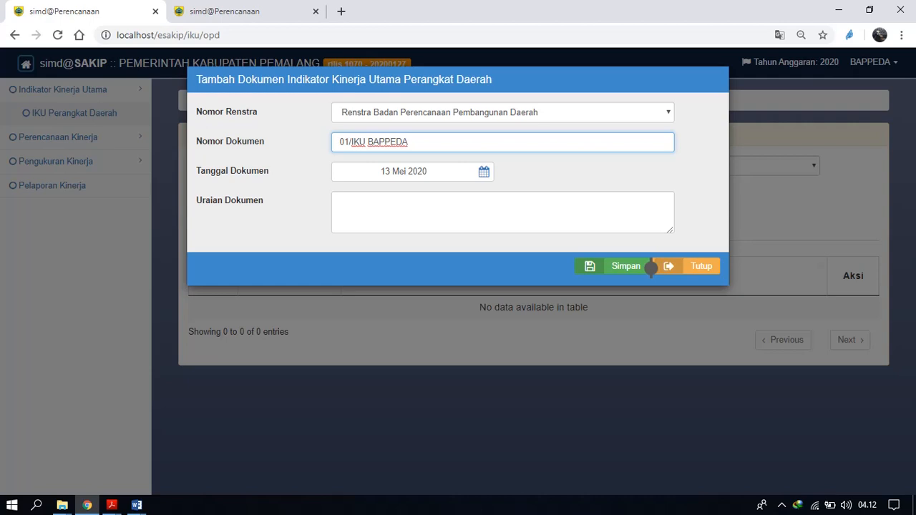
Copy the document number 01/IKU BAPPEDA into the document description and save the new IKU document.
key("ctrl+shift+Left")
key("ctrl+shift+Left")
key("ctrl+shift+Left")
key("ctrl+c")
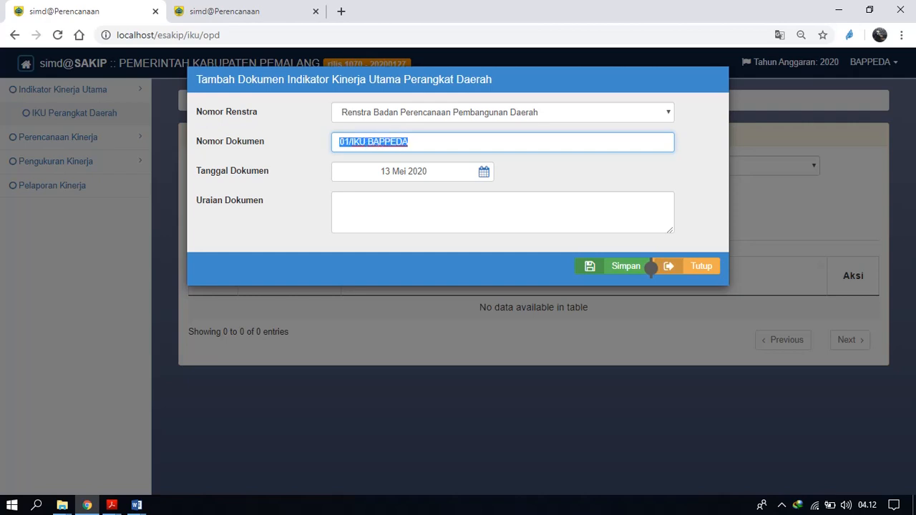
key("Tab")
key("ctrl+v")
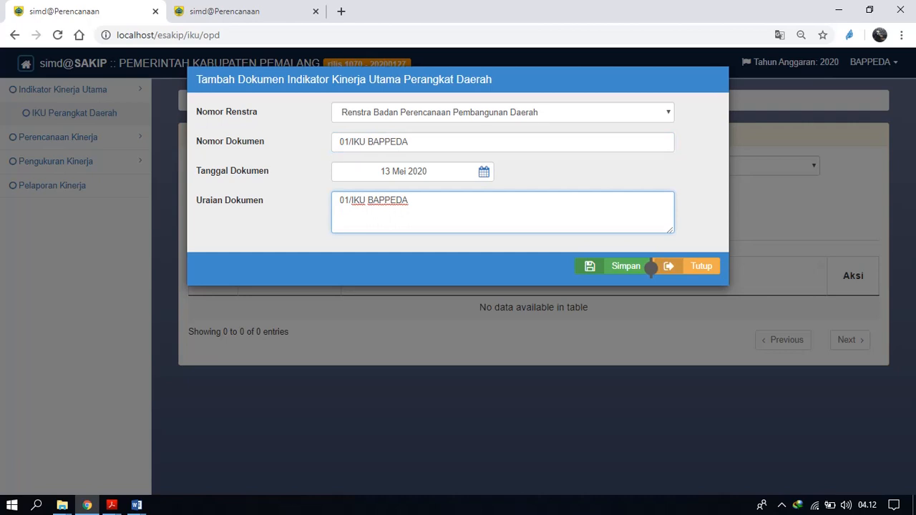
right_click(611, 266)
left_click(613, 267)
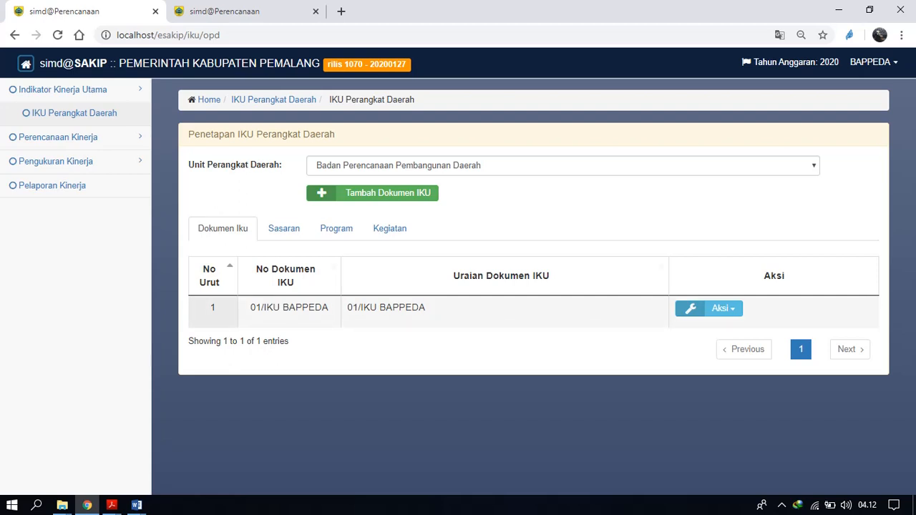
Load the IKU OPD source data into the Sasaran list.
left_click(285, 229)
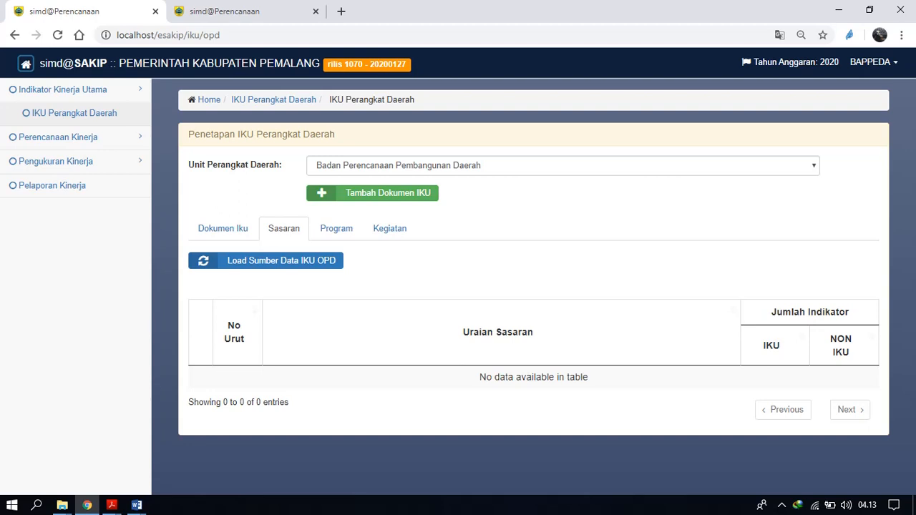
left_click(266, 260)
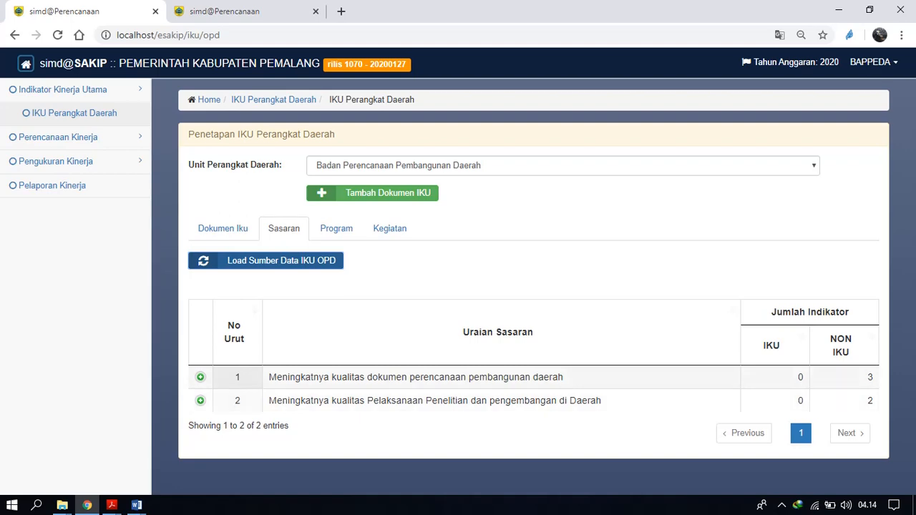
Expand both Sasaran entries and examine the targets, units and IKU status of their indicators.
left_click(201, 378)
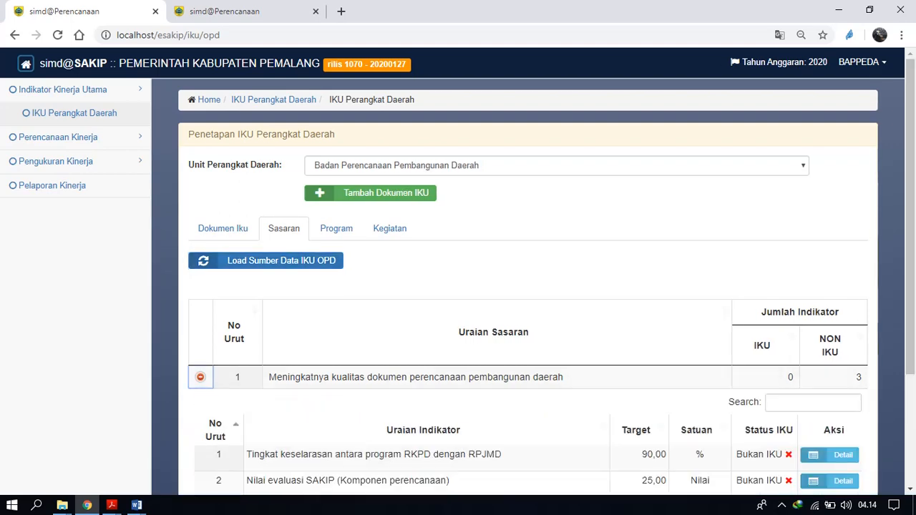
scroll(200, 377, "down", 2)
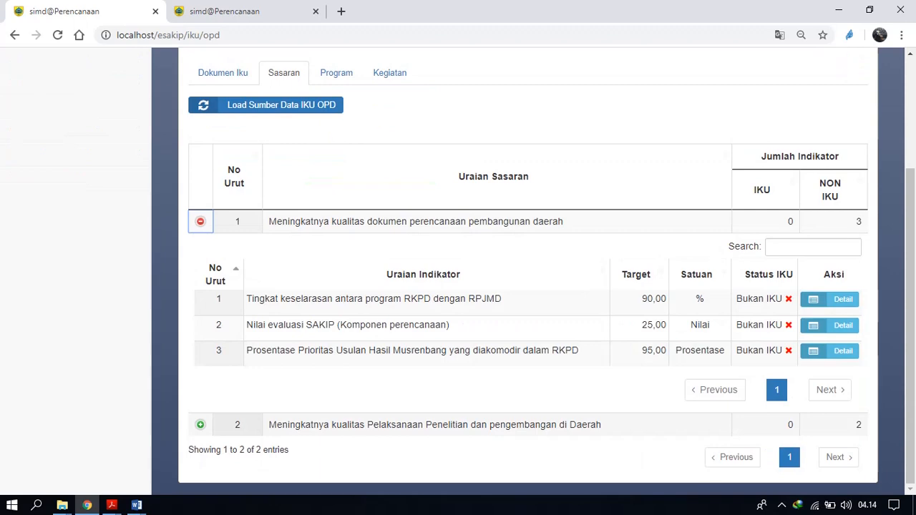
left_click(200, 425)
scroll(200, 424, "down", 2)
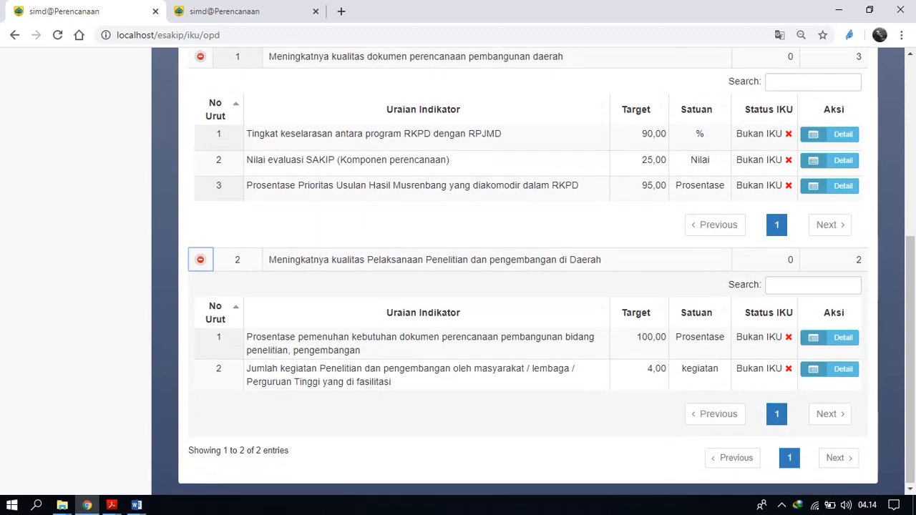
scroll(529, 269, "up", 1)
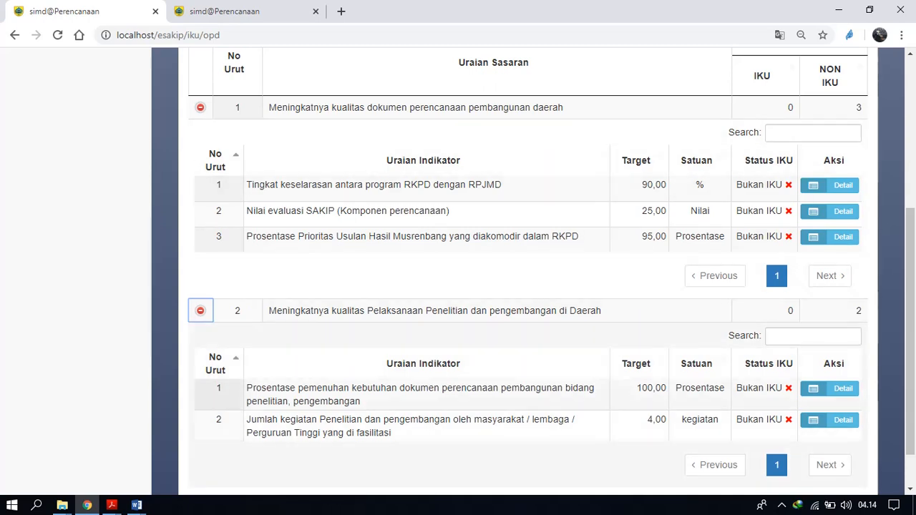
scroll(528, 270, "up", 1)
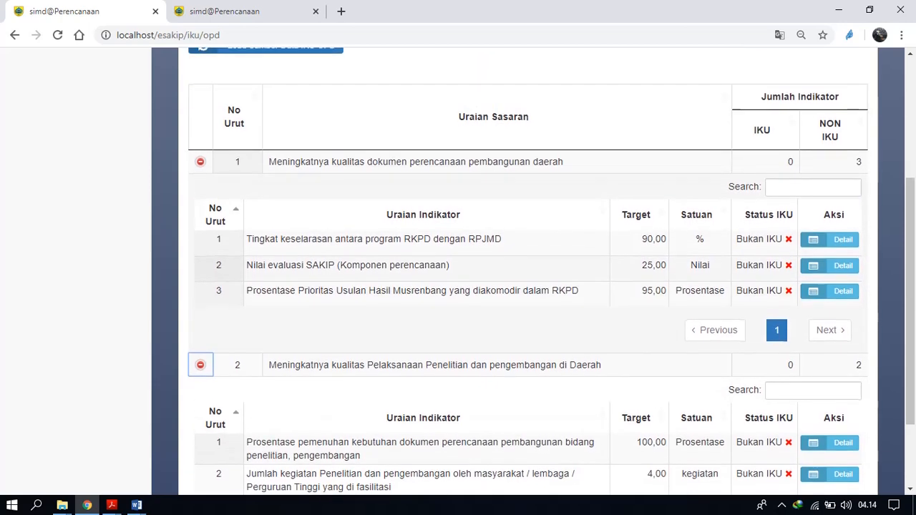
scroll(529, 269, "down", 2)
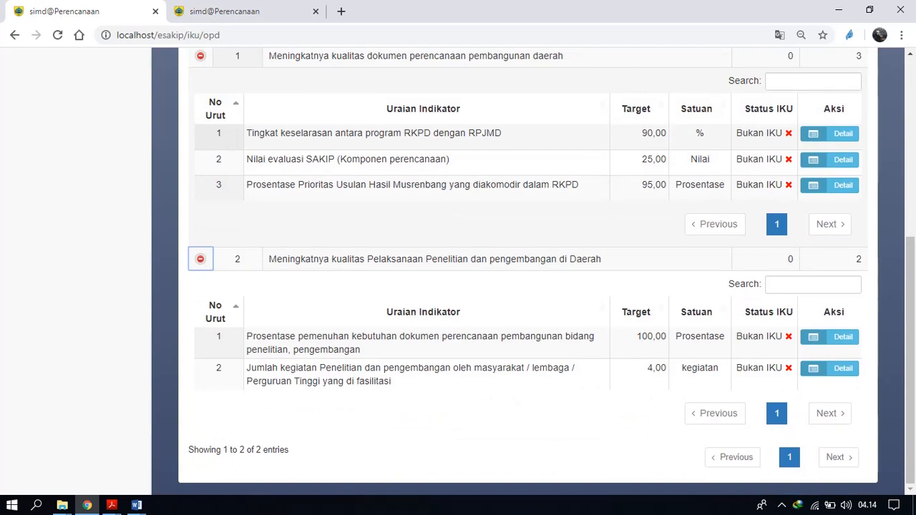
Flag the indicator Prosentase pemenuhan kebutuhan dokumen perencanaan pembangunan bidang penelitian, pengembangan as IKU and save it.
scroll(529, 269, "up", 2)
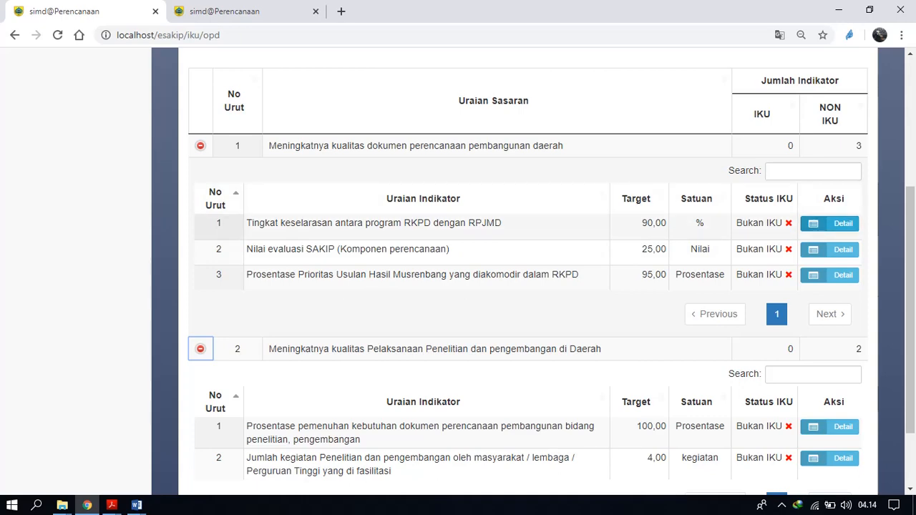
left_click(831, 224)
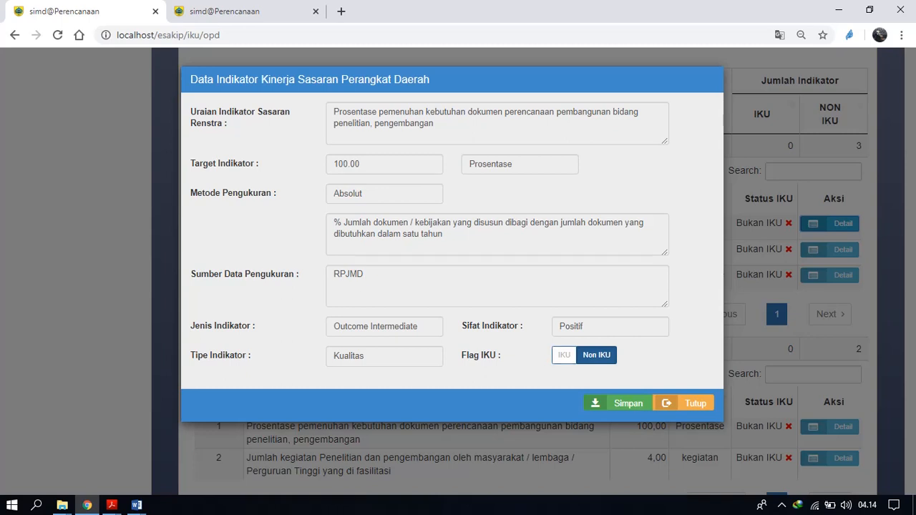
left_click(565, 356)
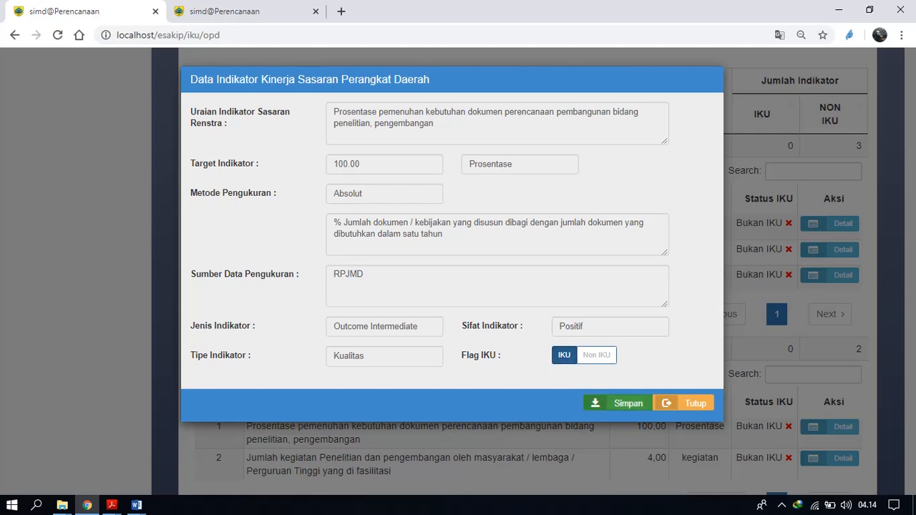
left_click(623, 403)
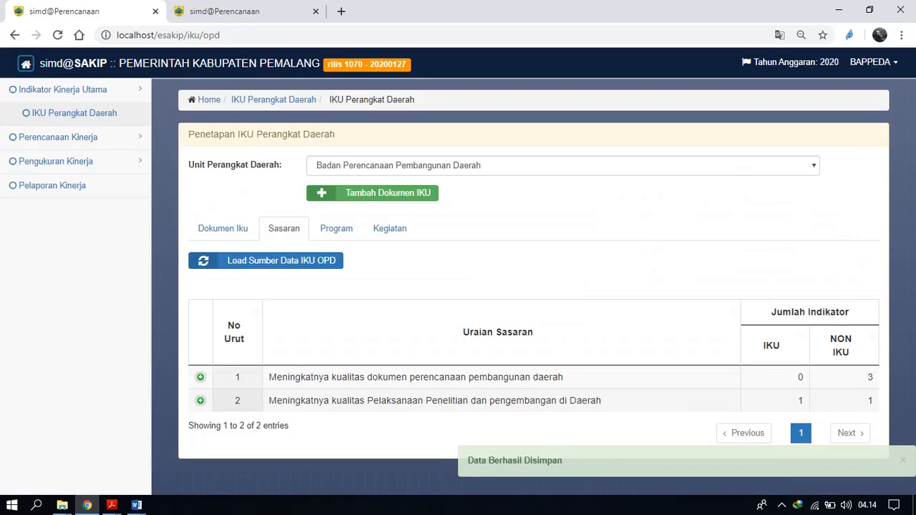
Expand both Sasaran entries again and check the IKU status of their indicators.
left_click(200, 377)
scroll(458, 286, "down", 1)
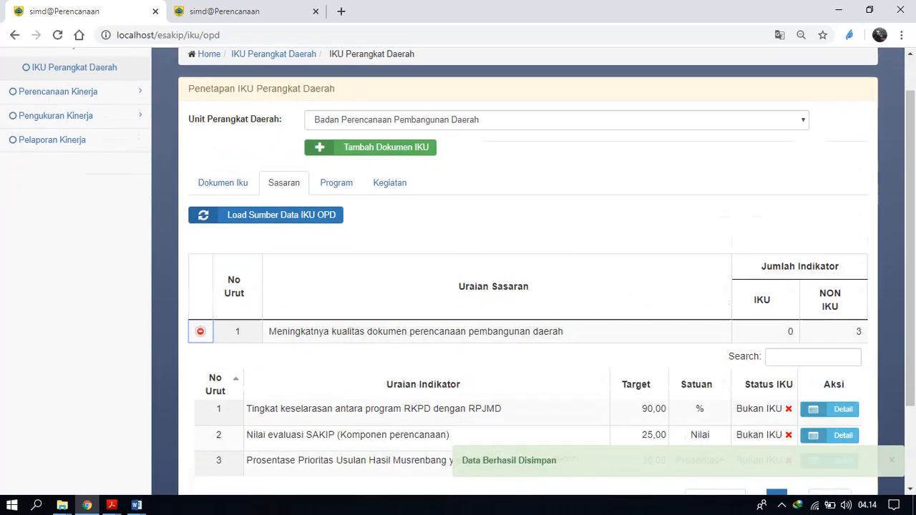
scroll(458, 287, "down", 2)
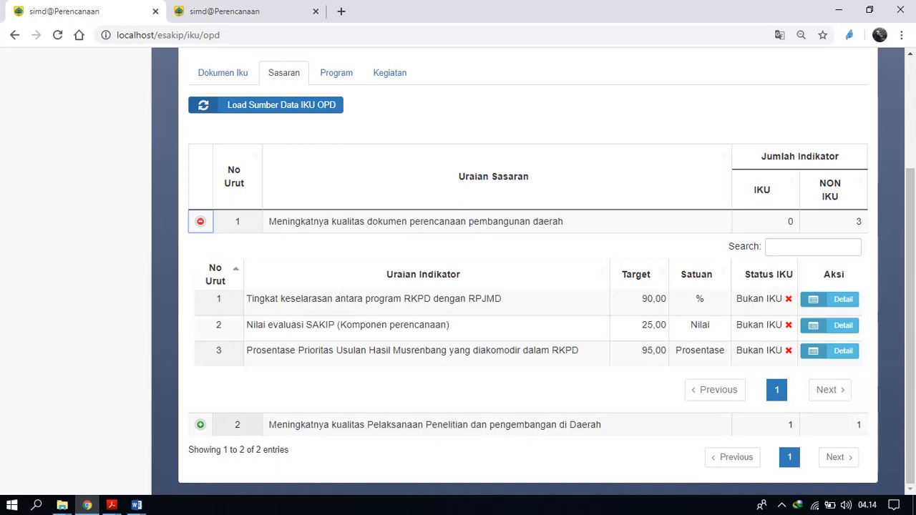
left_click(200, 425)
scroll(459, 286, "down", 3)
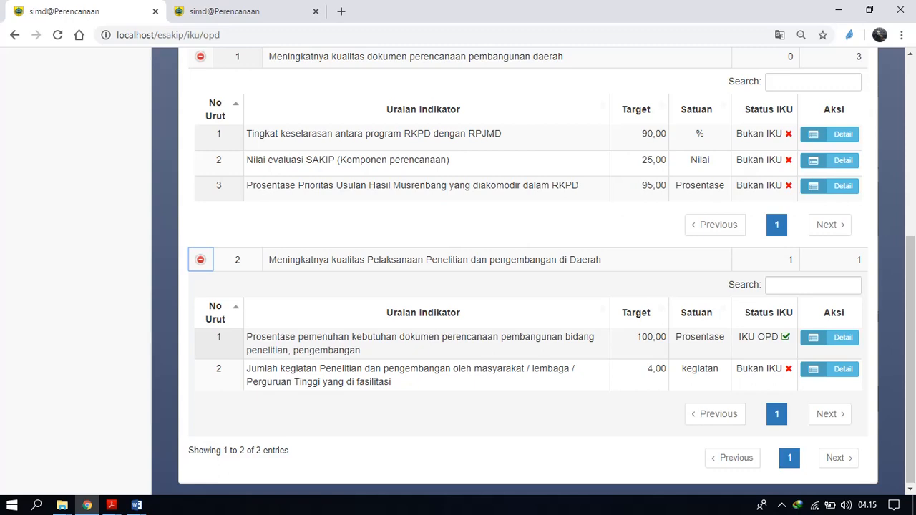
Reopen the indicator detail, switch its IKU flag to Non IKU and back to IKU, and save it.
left_click(830, 135)
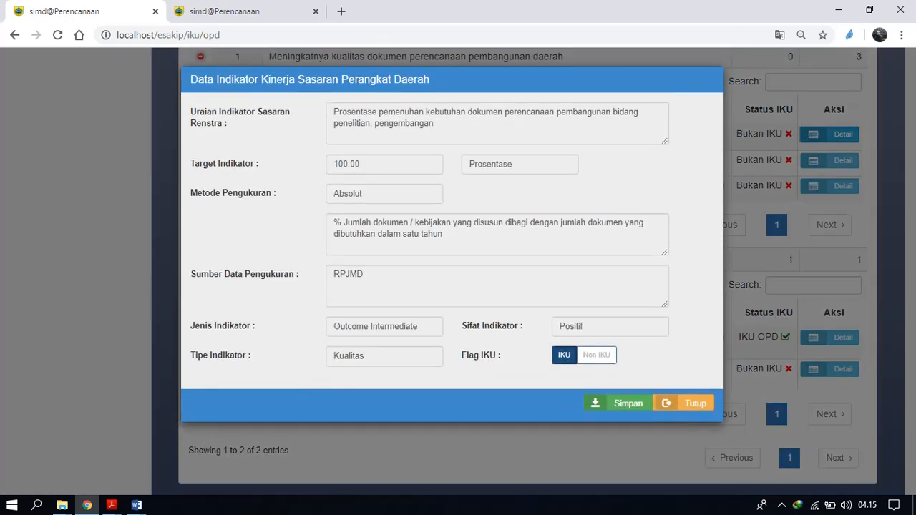
left_click(597, 356)
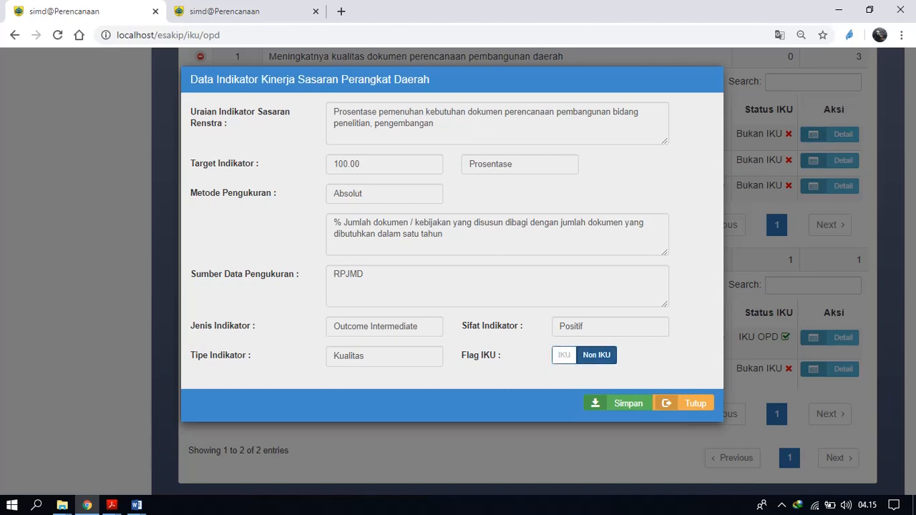
left_click(564, 356)
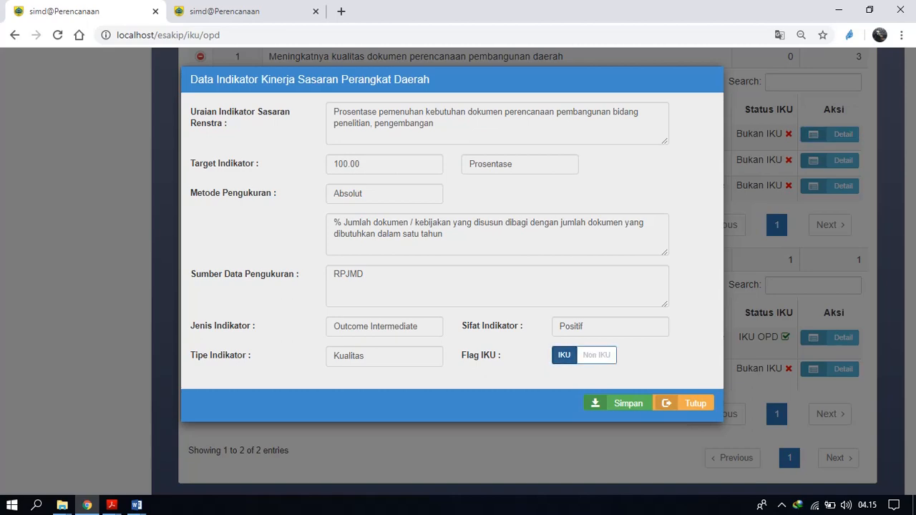
left_click(618, 403)
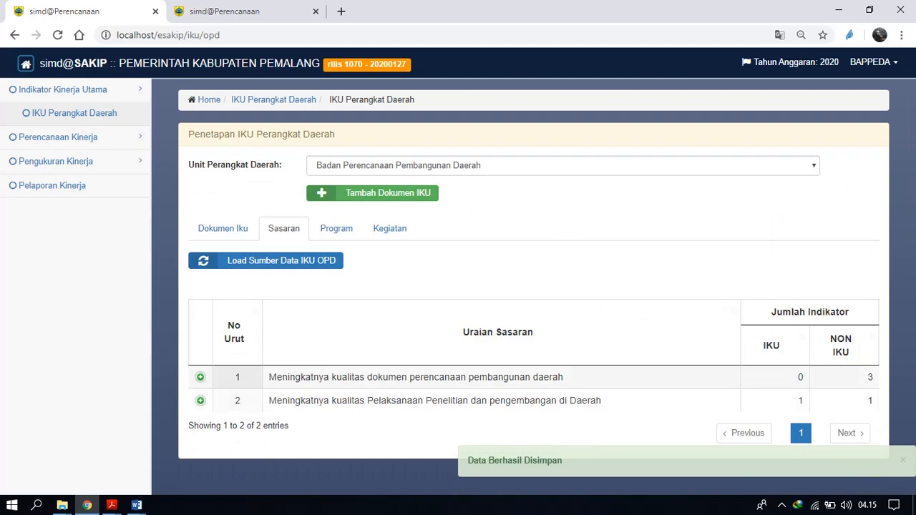
Flag the indicator Tingkat keselarasan antara program RKPD dengan RPJMD under the first Sasaran as IKU and save it.
left_click(200, 377)
scroll(458, 344, "down", 3)
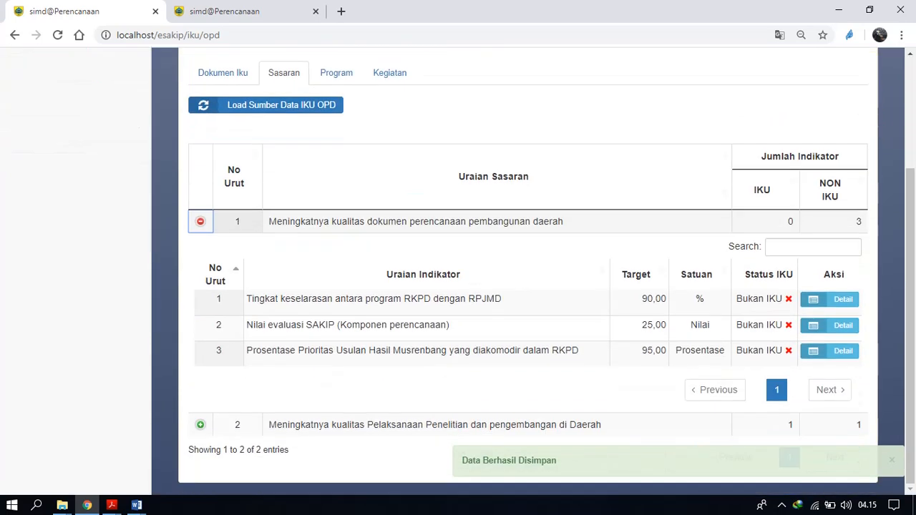
left_click(830, 299)
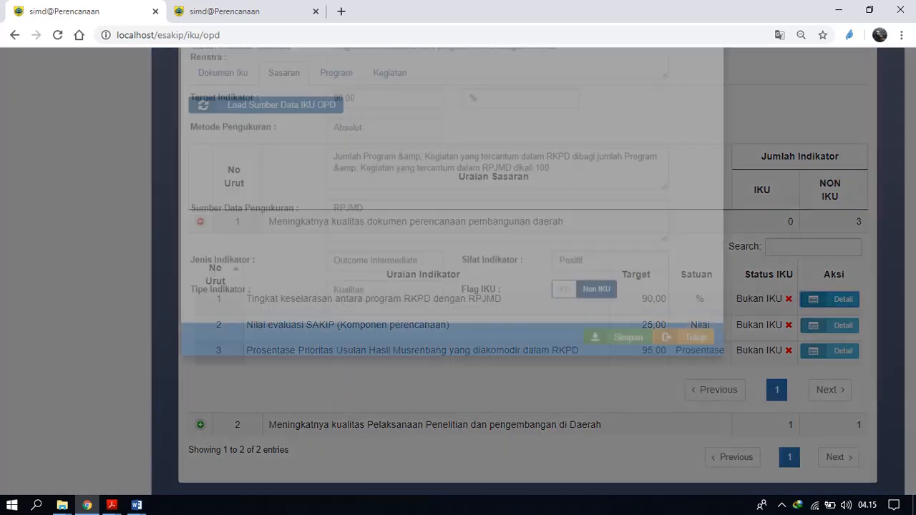
left_click(565, 355)
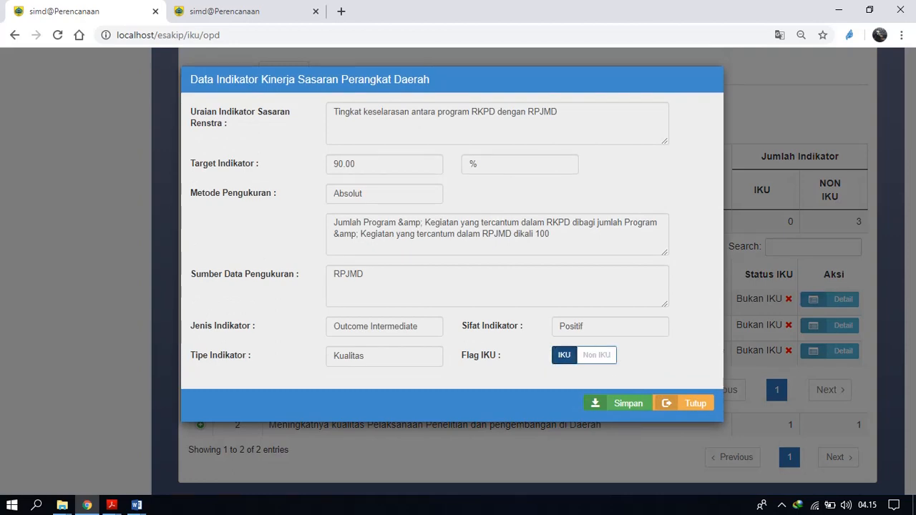
left_click(618, 403)
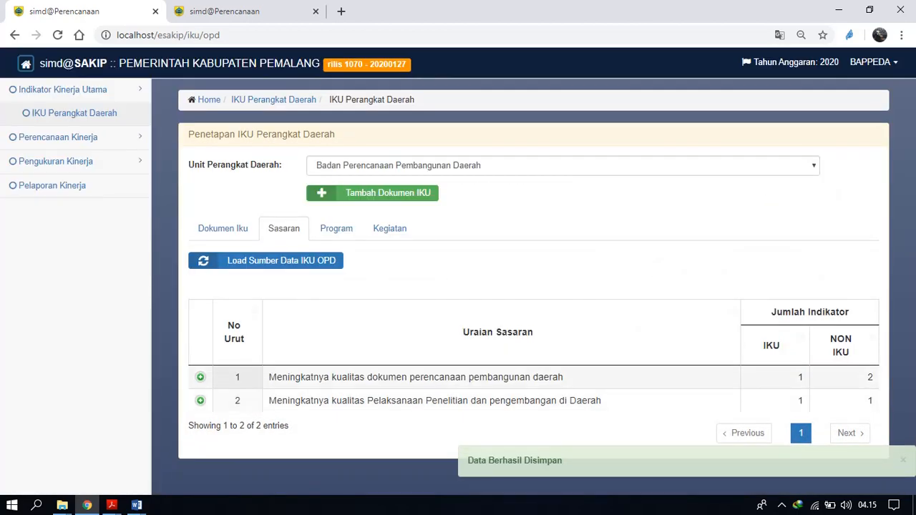
Check the IKU status of the indicators under the first Sasaran, then collapse the entry.
left_click(200, 377)
scroll(529, 272, "down", 3)
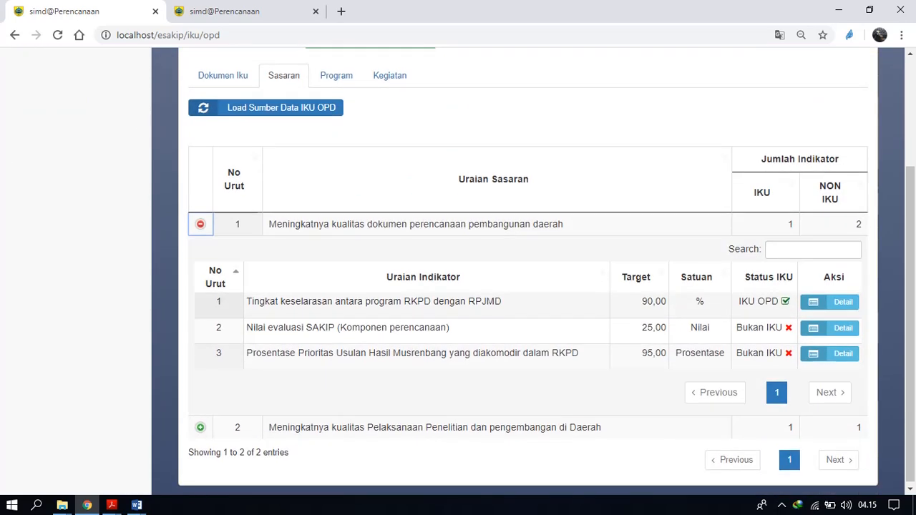
left_click(201, 224)
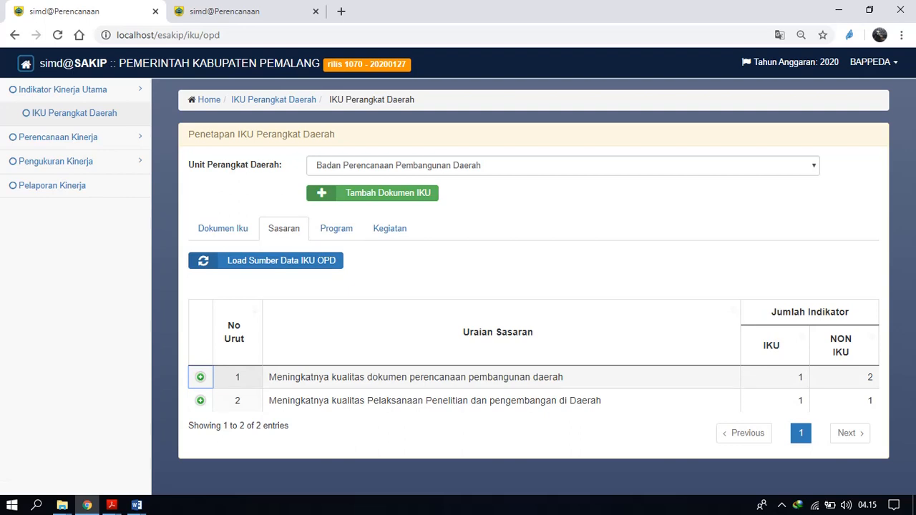
Examine both pages of the Program list, the indicator of Program perencanaan pembangunan ekonomi, and the Kegiatan list.
left_click(336, 228)
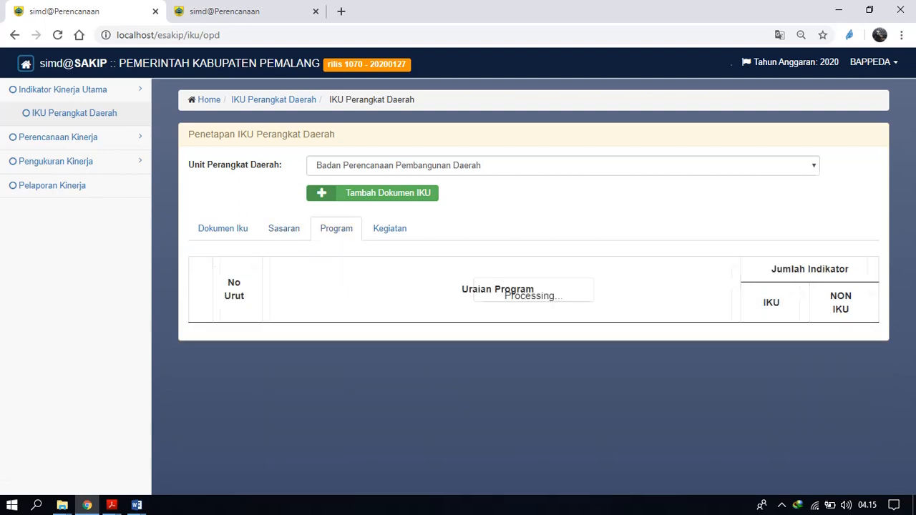
scroll(458, 287, "down", 2)
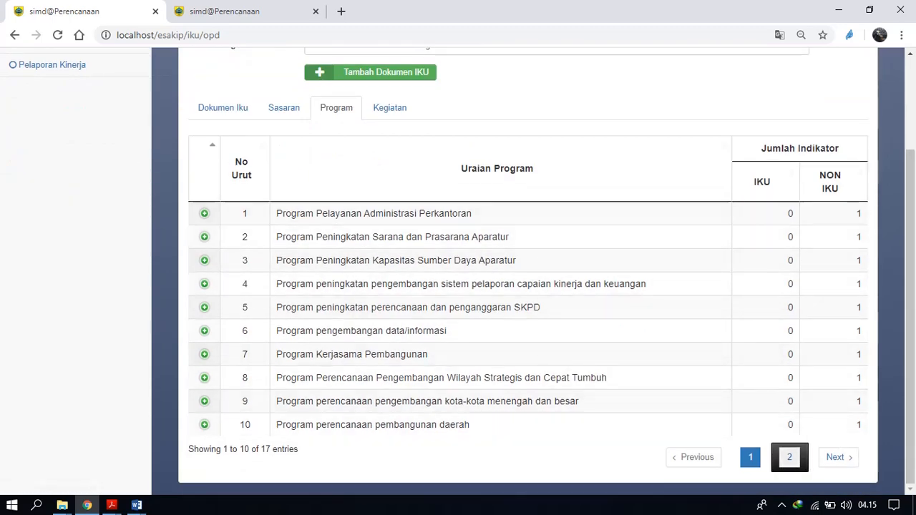
left_click(789, 457)
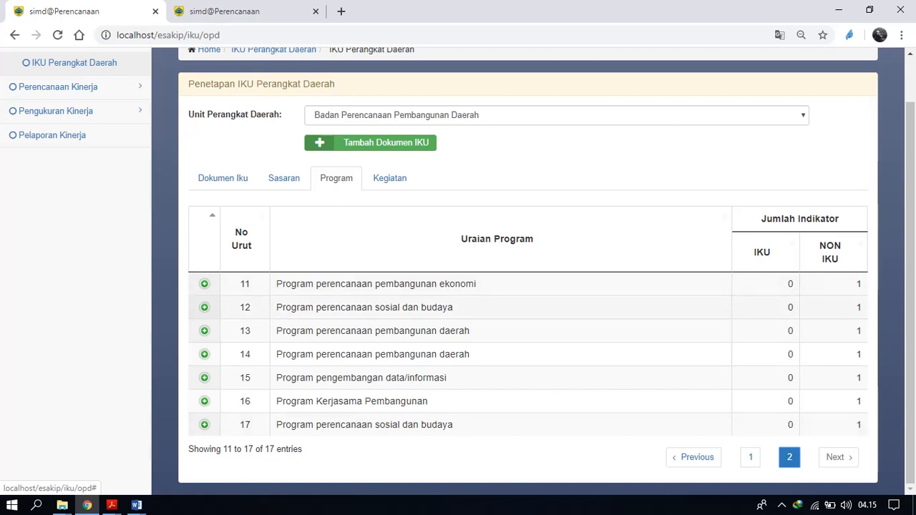
left_click(204, 284)
scroll(204, 284, "down", 1)
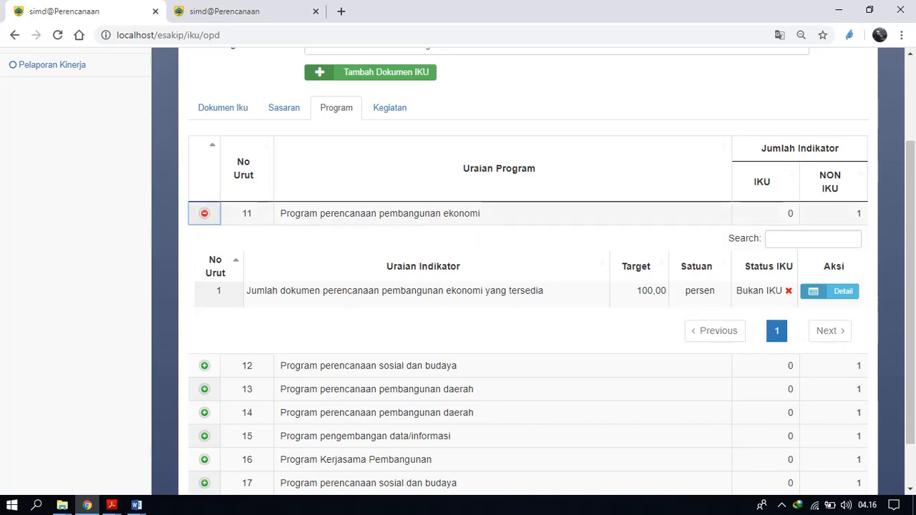
left_click(390, 108)
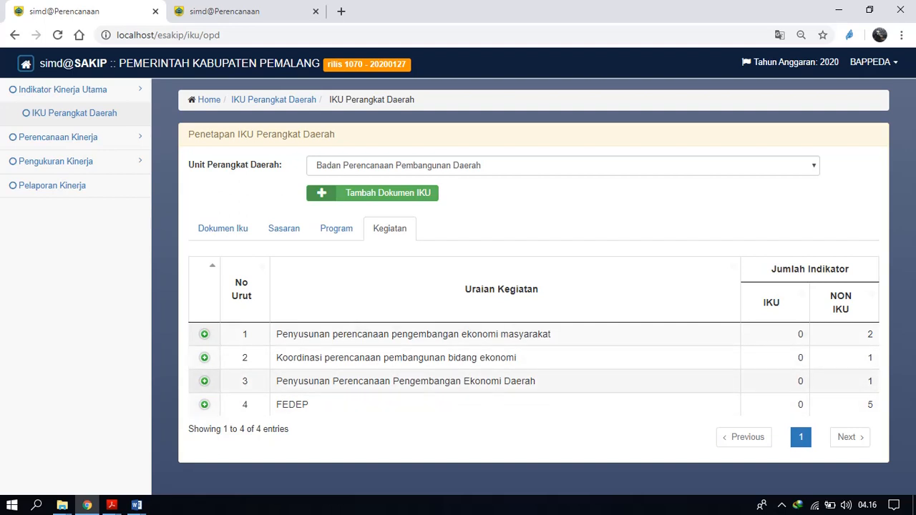
Reopen IKU Perangkat Daerah and show the IKU documents of Badan Perencanaan Pembangunan Daerah.
left_click(75, 114)
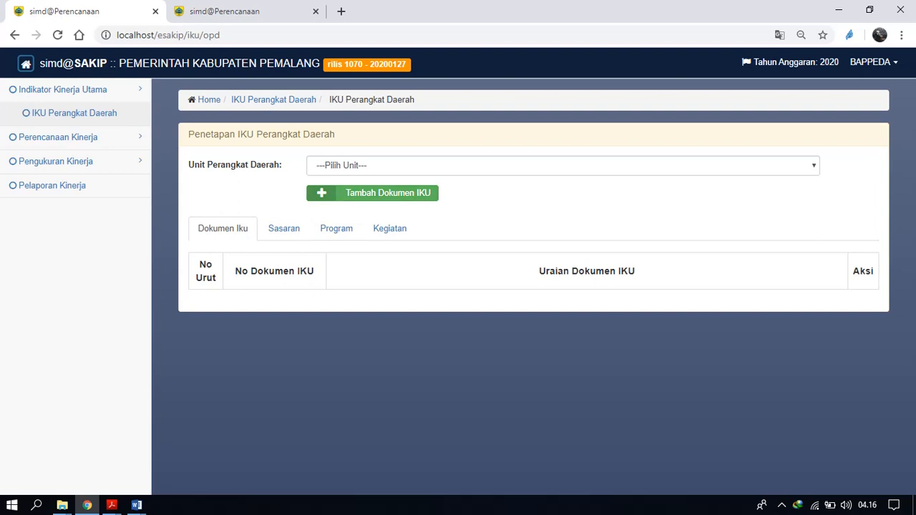
left_click(405, 166)
key("Return")
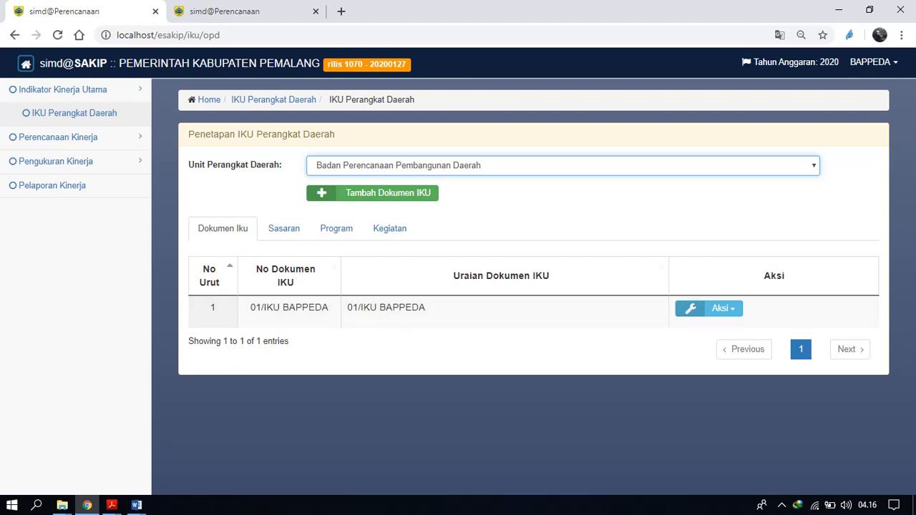
Open Cascading Hasil Program-Kegiatan for unit Badan Perencanaan Pembangunan Daerah and document Renstra Badan Perencanaan Pembangunan Daerah.
left_click(63, 90)
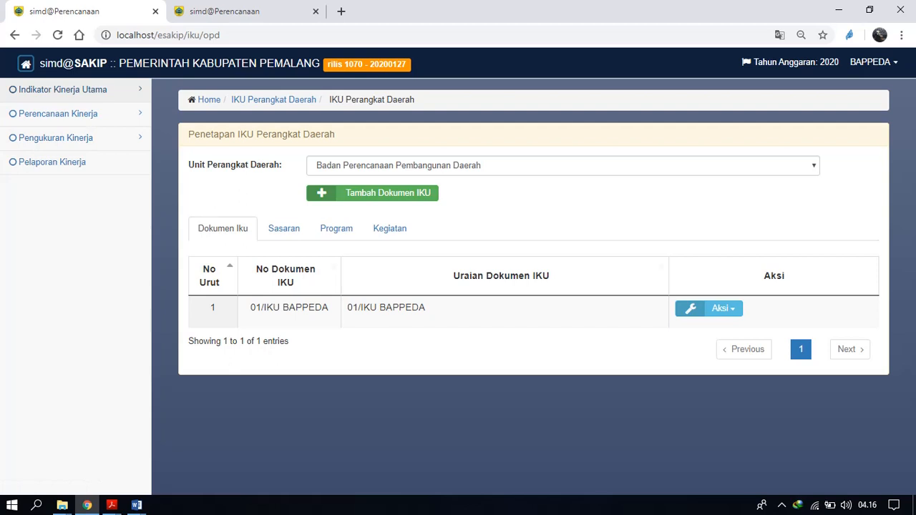
left_click(58, 113)
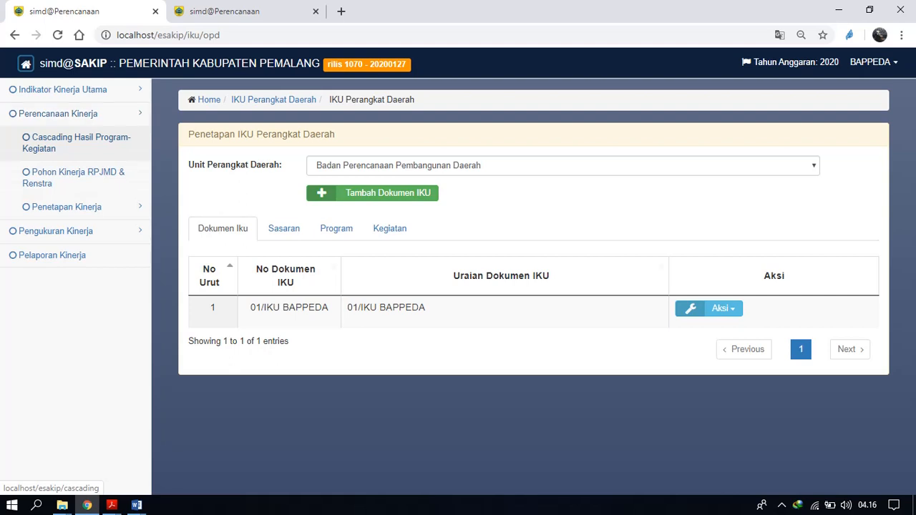
left_click(77, 143)
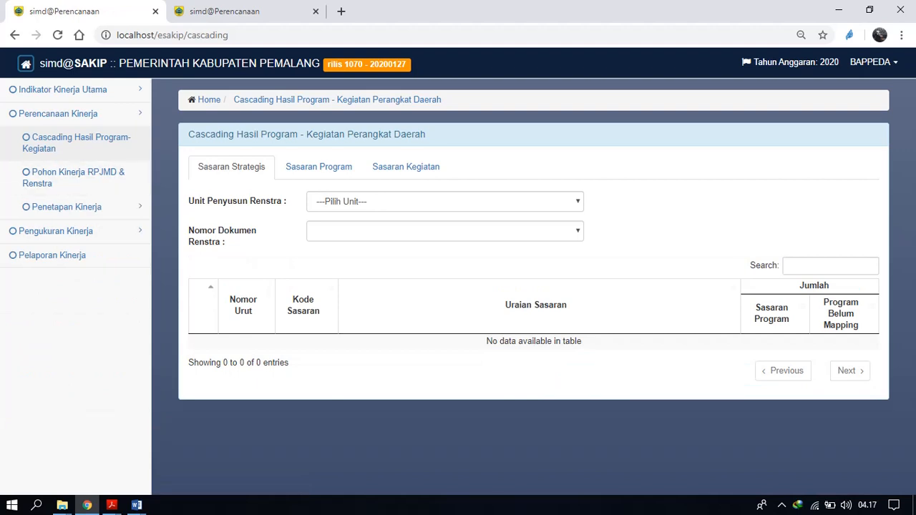
left_click(445, 201)
left_click(386, 229)
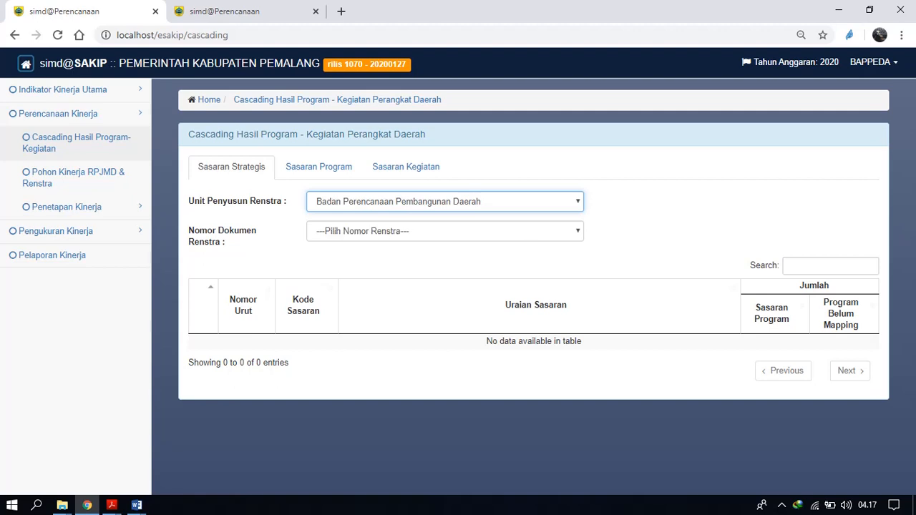
left_click(444, 231)
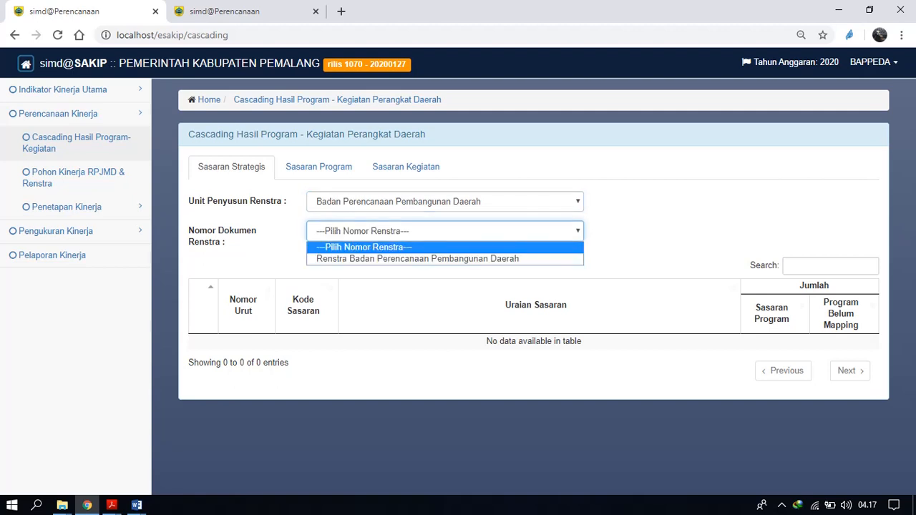
left_click(418, 258)
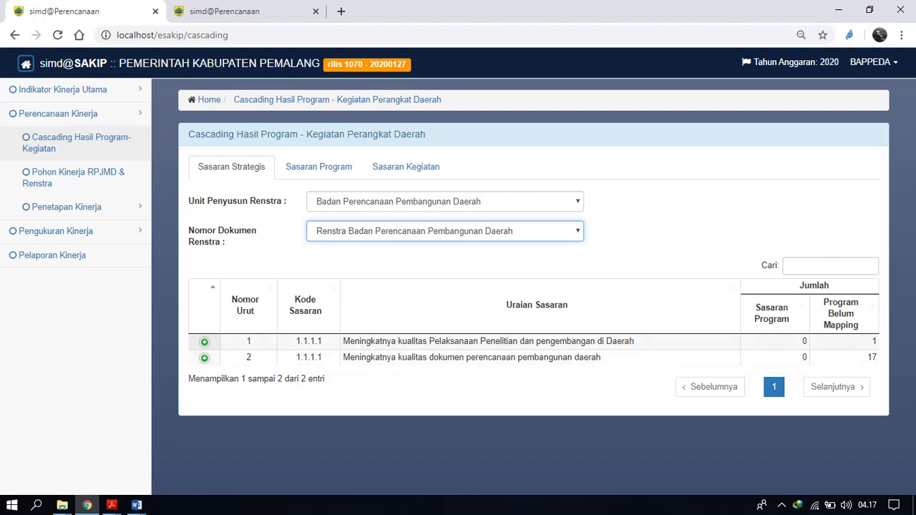
Expand both strategic Sasaran and examine their indicators and the numbers of program targets and unmapped programs.
left_click(204, 343)
scroll(458, 286, "down", 1)
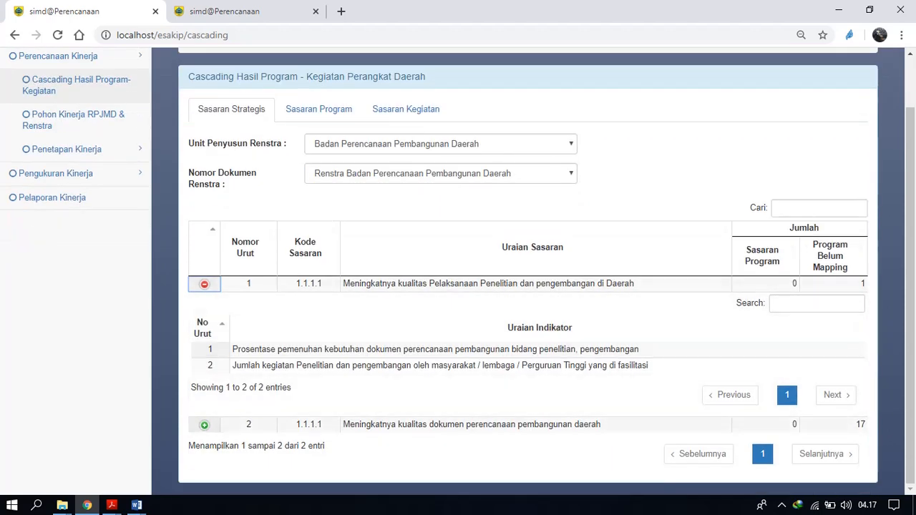
left_click(205, 425)
scroll(459, 286, "down", 1)
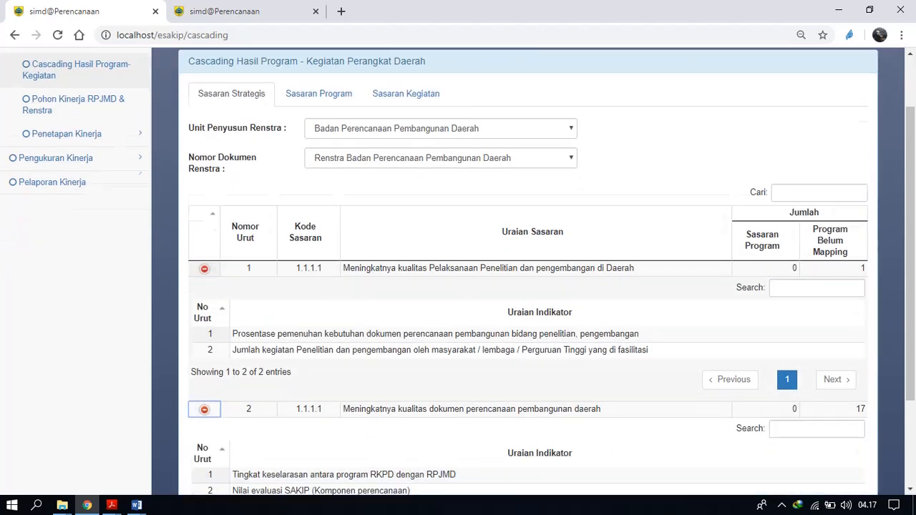
scroll(458, 286, "up", 1)
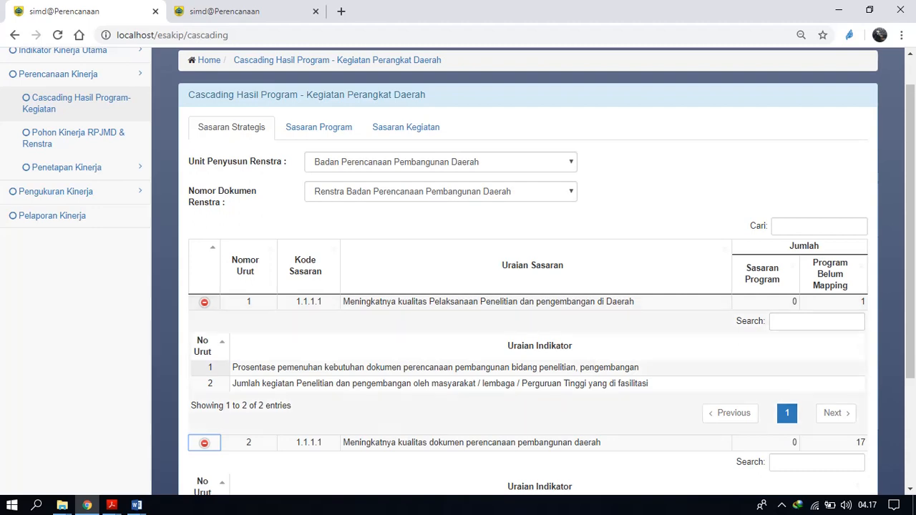
scroll(458, 272, "down", 1)
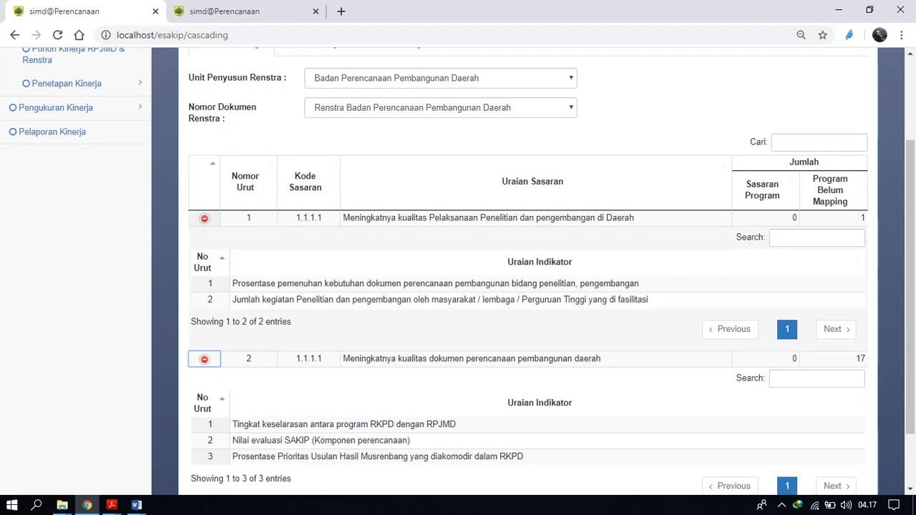
scroll(458, 272, "up", 2)
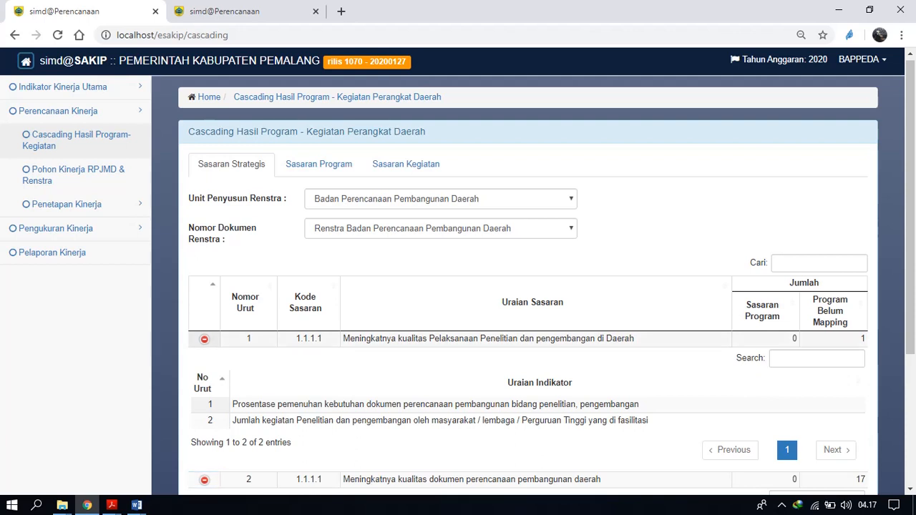
Open the program targets of the strategic Sasaran "Meningkatnya kualitas Pelaksanaan Penelitian dan pengembangan di Daerah".
double_click(488, 339)
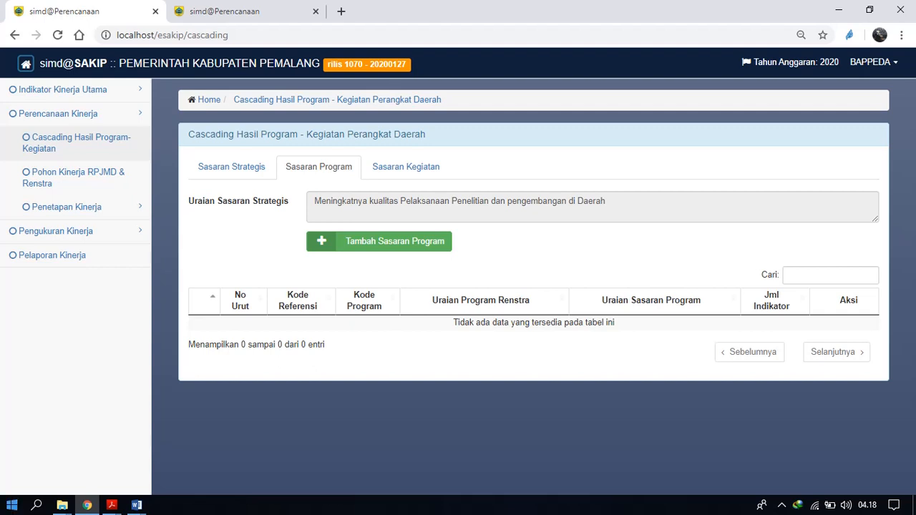
Switch to Acrobat Reader, examine the program and activity targets in the Sekretariat's 2019 Perjanjian Kinerja PDF, and return to simd@SAKIP in Chrome.
mouse_move(112, 506)
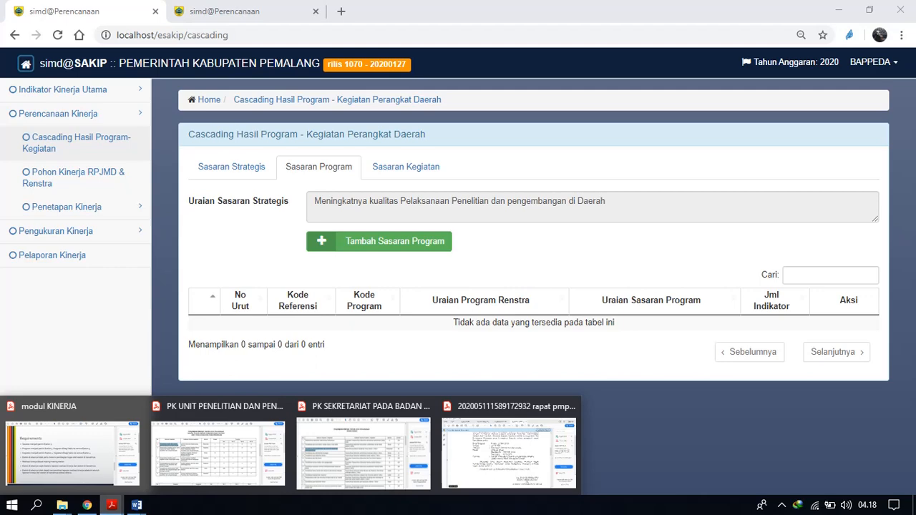
left_click(364, 451)
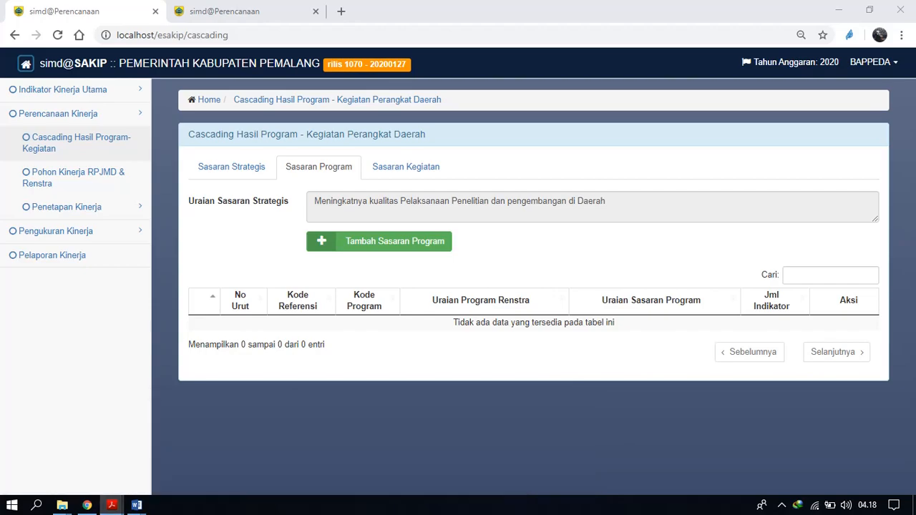
left_click(301, 254)
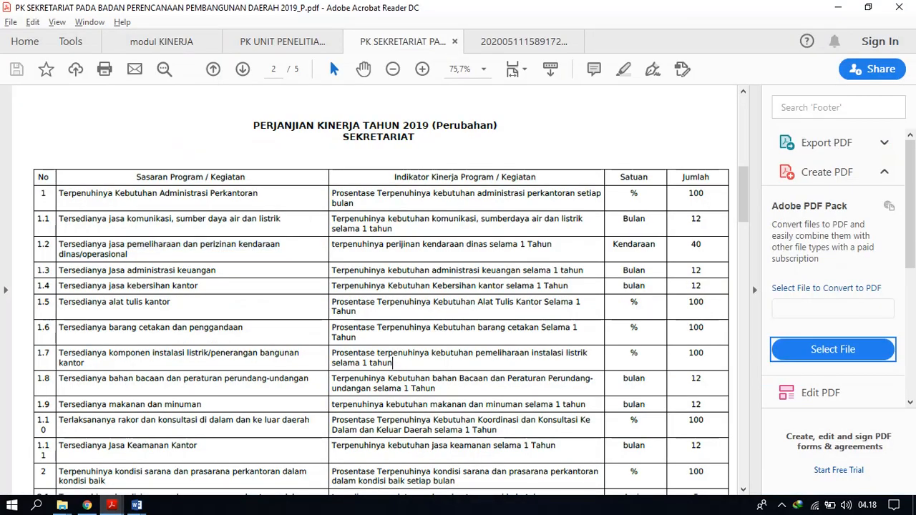
mouse_move(743, 194)
left_mouse_down()
mouse_move(743, 127)
mouse_move(743, 199)
left_mouse_up()
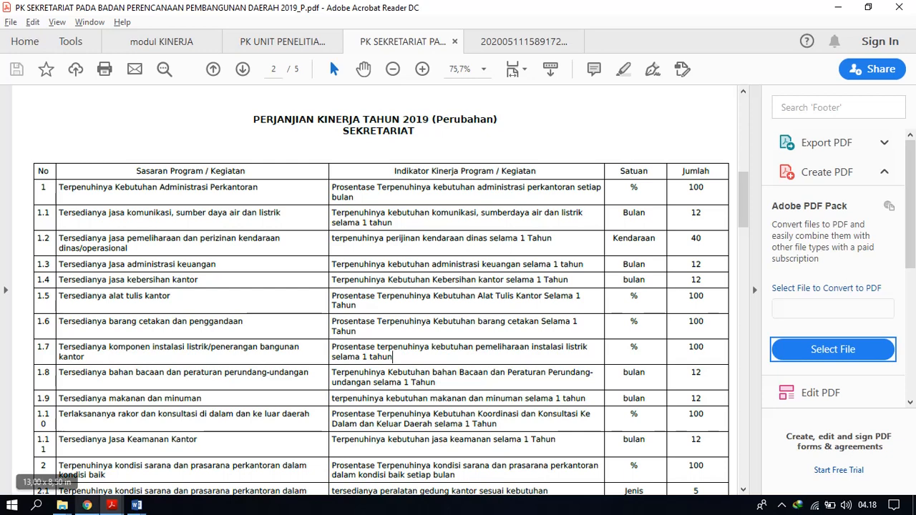
left_click(87, 505)
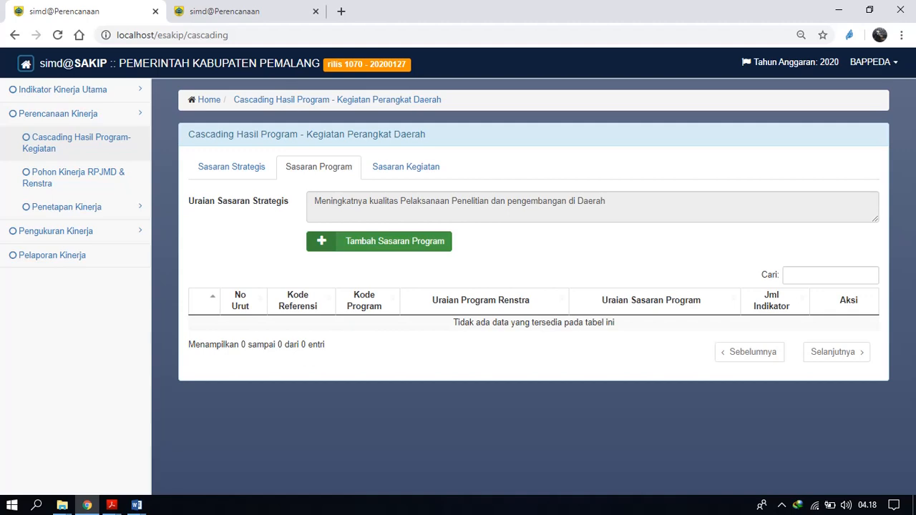
Start a new Sasaran Program and choose the Renstra program "Program optimalisasi penelitian dan pengembangan".
left_click(380, 242)
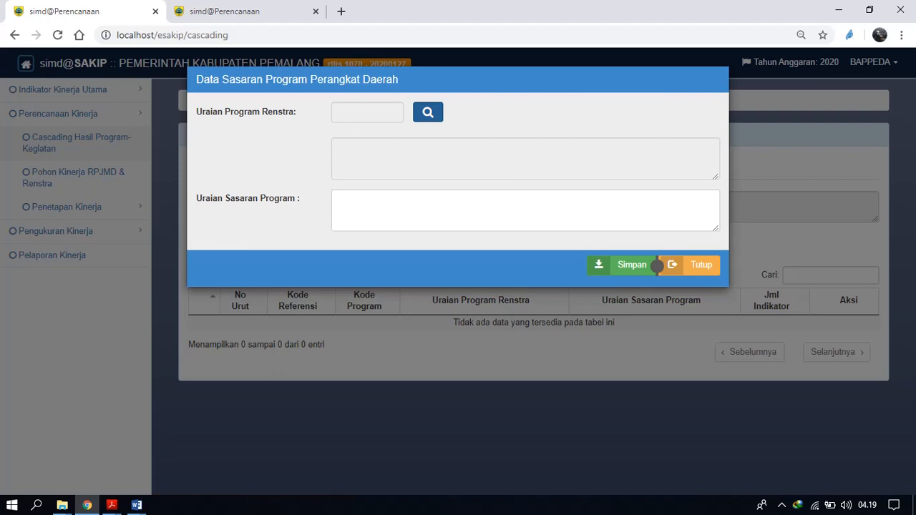
left_click(429, 112)
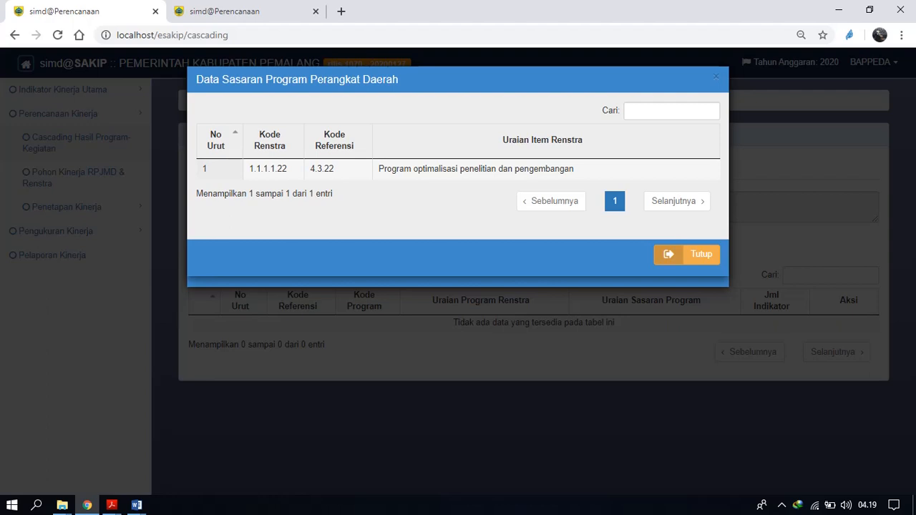
left_click(659, 259)
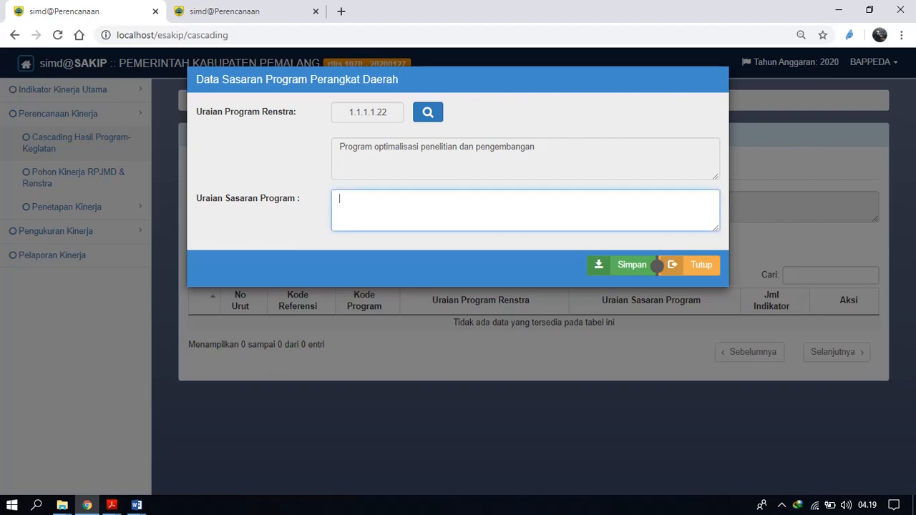
type("tER")
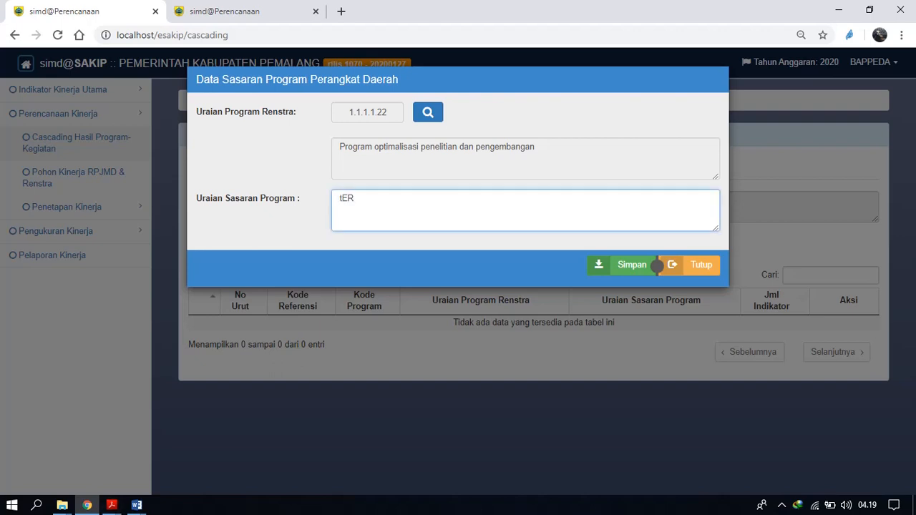
left_click(656, 266)
key("BackSpace")
Fill in the Uraian Sasaran Program with "tERLAKSANANYA" followed by the copied program name "Program optimalisasi penelitian dan pengembangan".
left_click_drag(538, 148, 339, 147)
key("ctrl+c")
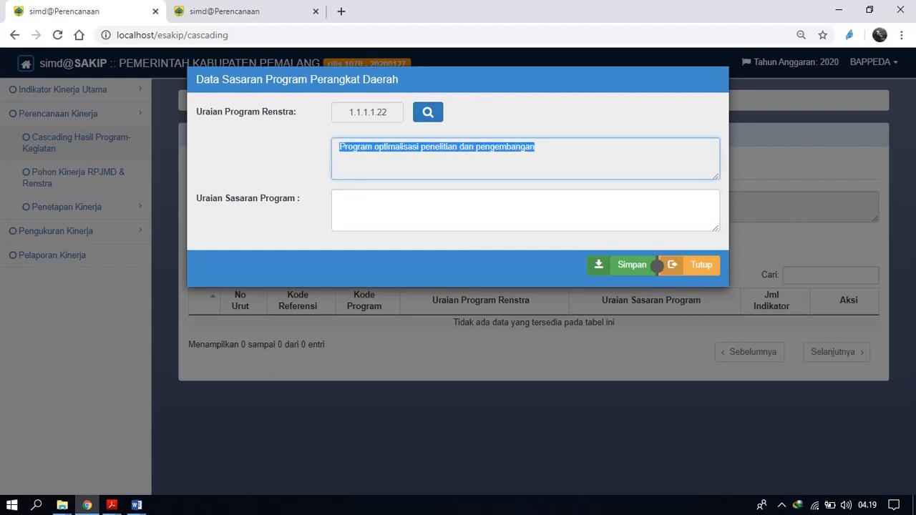
key("Tab")
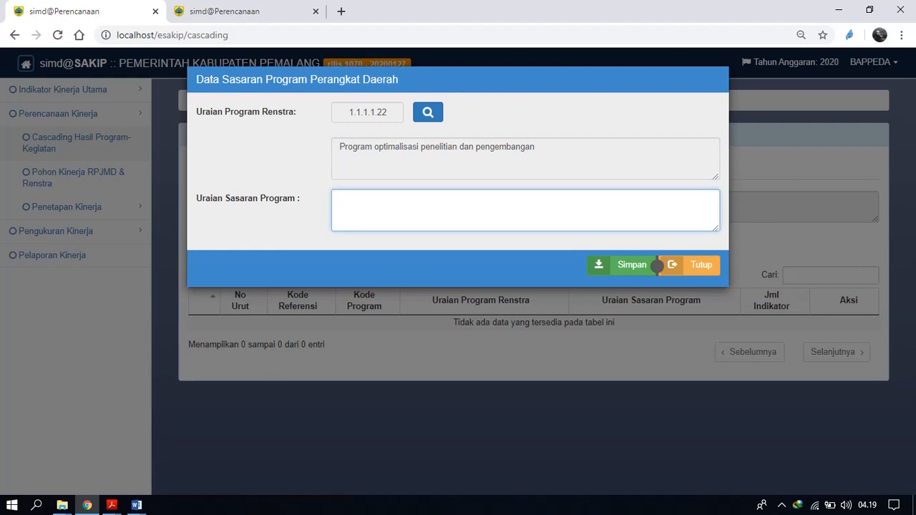
type("tERLAKSA")
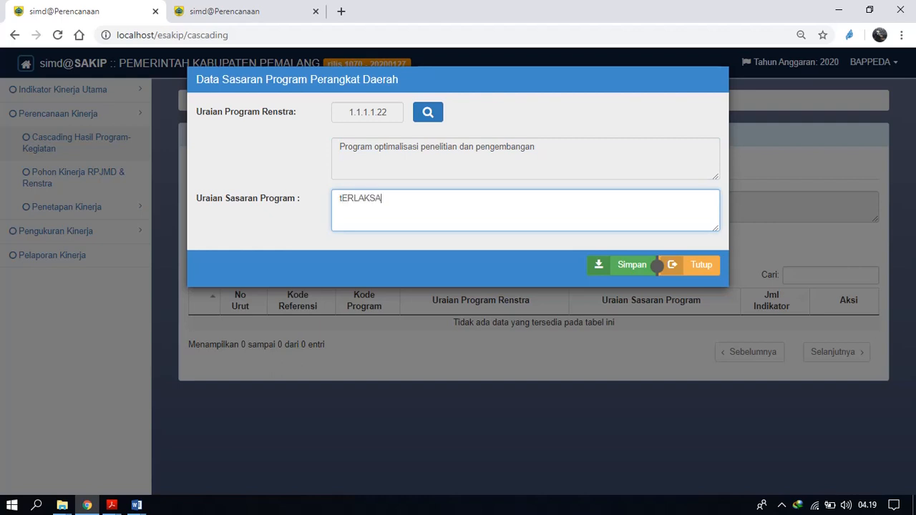
type("NANYA")
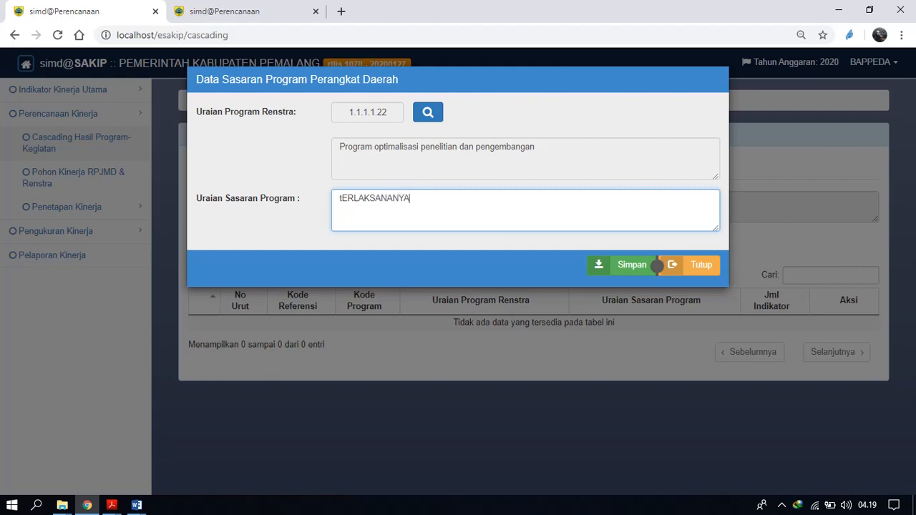
key("ctrl+v")
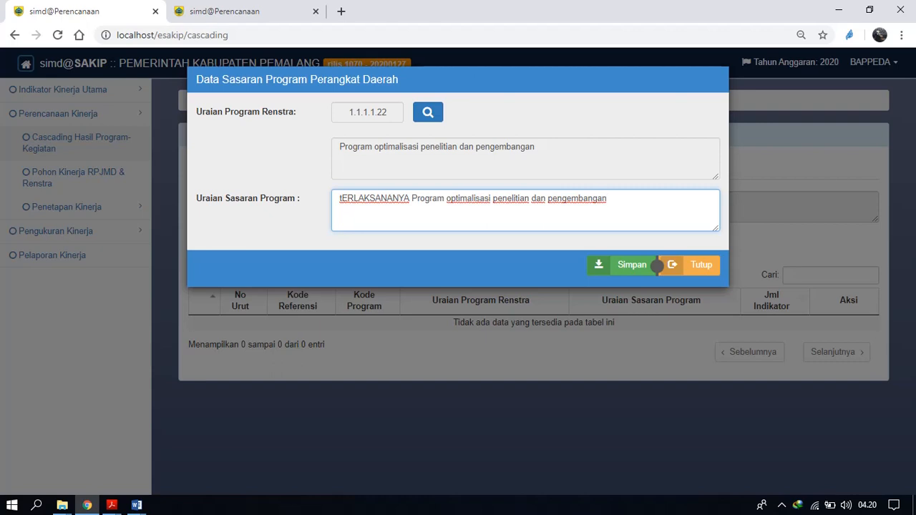
Replace the first word of the Uraian Sasaran Program with "Terlaksananya" and save the new program target.
key("shift+Left")
key("shift+Left")
key("shift+Left")
key("shift+Left")
key("shift+Left")
key("shift+Left")
key("shift+Left")
key("shift+Left")
key("shift+Left")
key("shift+Left")
key("shift+Left")
key("shift+Left")
key("shift+Left")
key("shift+Left")
key("shift+Left")
key("shift+Left")
key("shift+Left")
key("shift+Left")
key("shift+Left")
key("shift+Left")
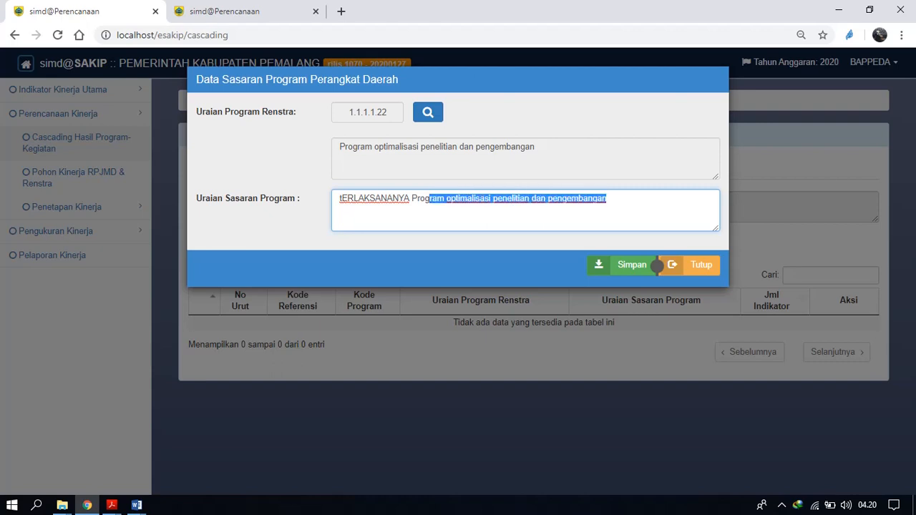
key("Left")
key("Left")
key("Left")
key("Left")
key("Left")
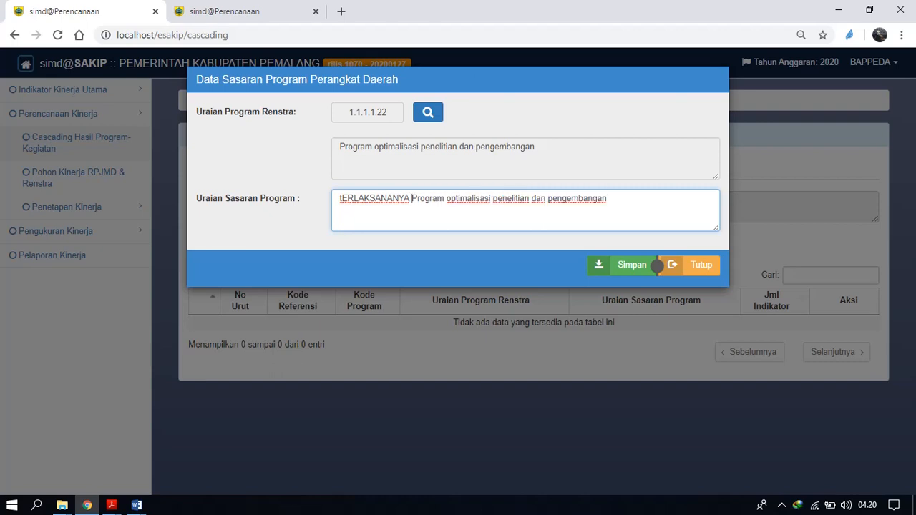
key("Left")
key("BackSpace")
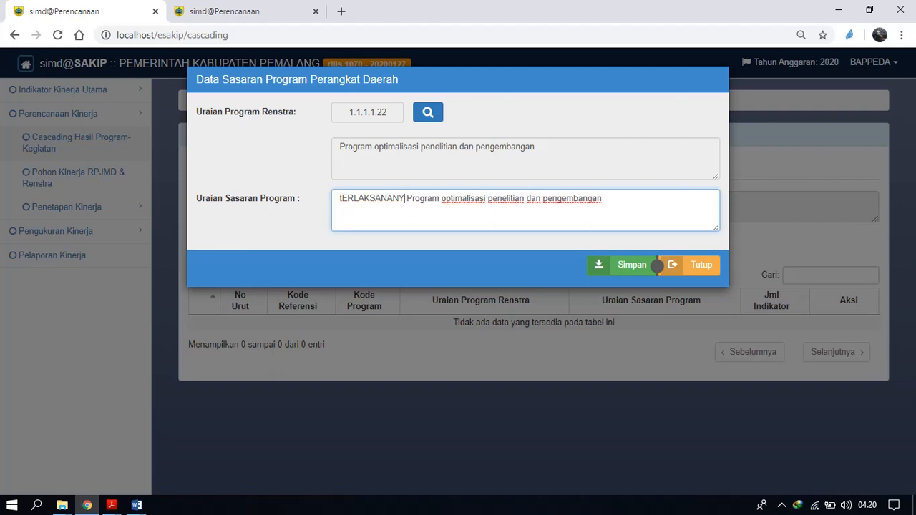
key("BackSpace")
key("BackSpace")
key("BackSpace")
key("BackSpace")
key("BackSpace")
key("BackSpace")
key("BackSpace")
key("BackSpace")
key("BackSpace")
key("BackSpace")
key("BackSpace")
key("BackSpace")
type("t")
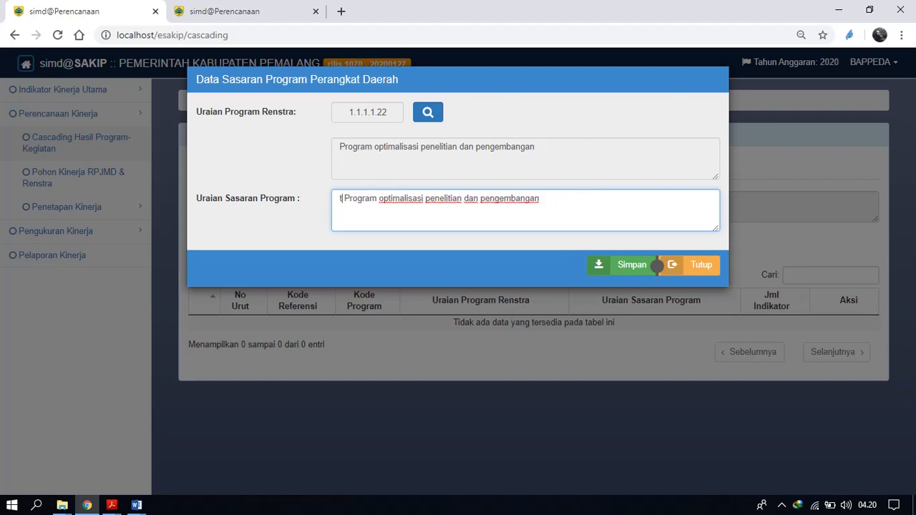
key("BackSpace")
key("BackSpace")
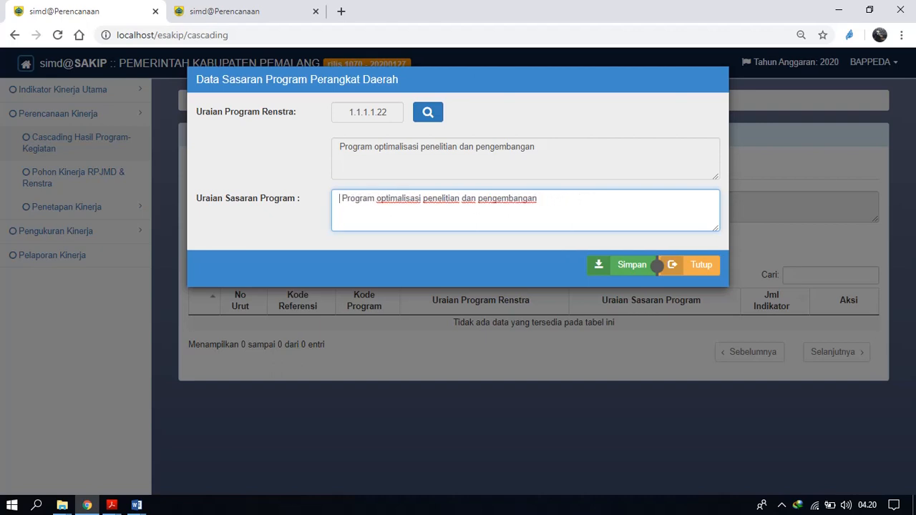
type("Ter ")
type("laksa")
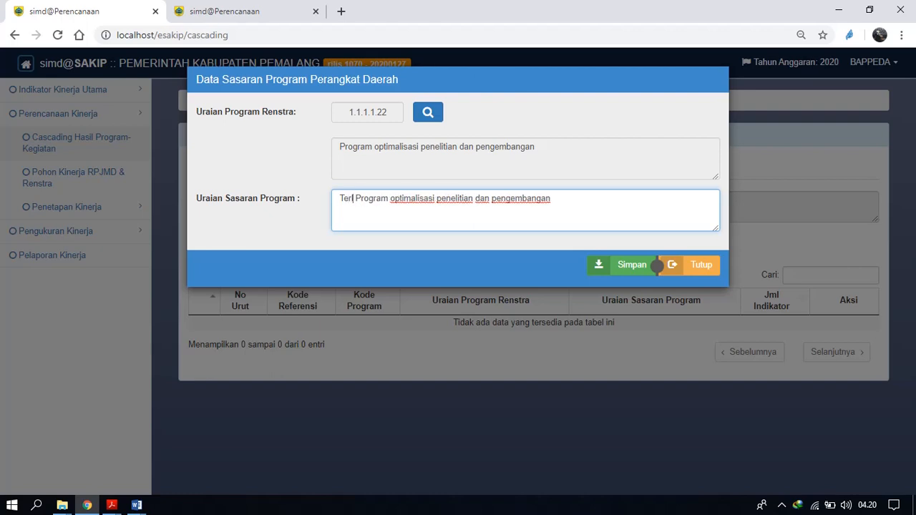
type("nanya")
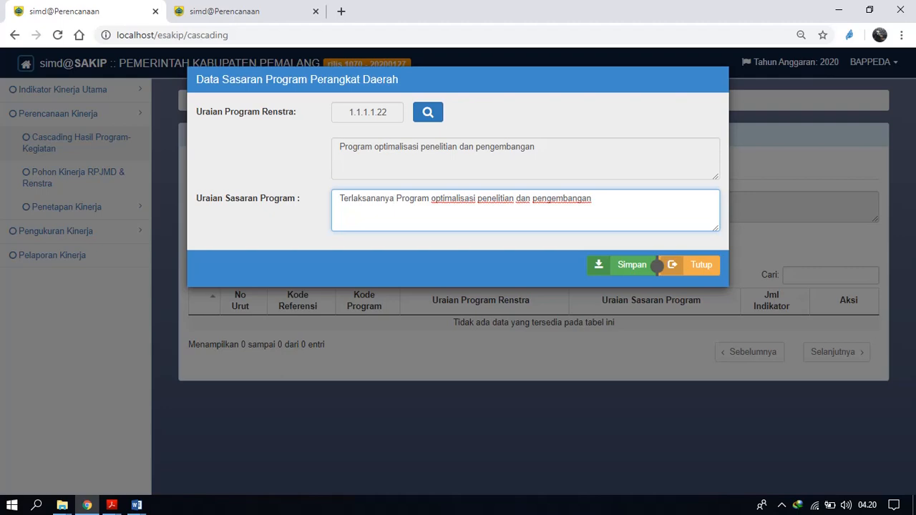
left_click(656, 266)
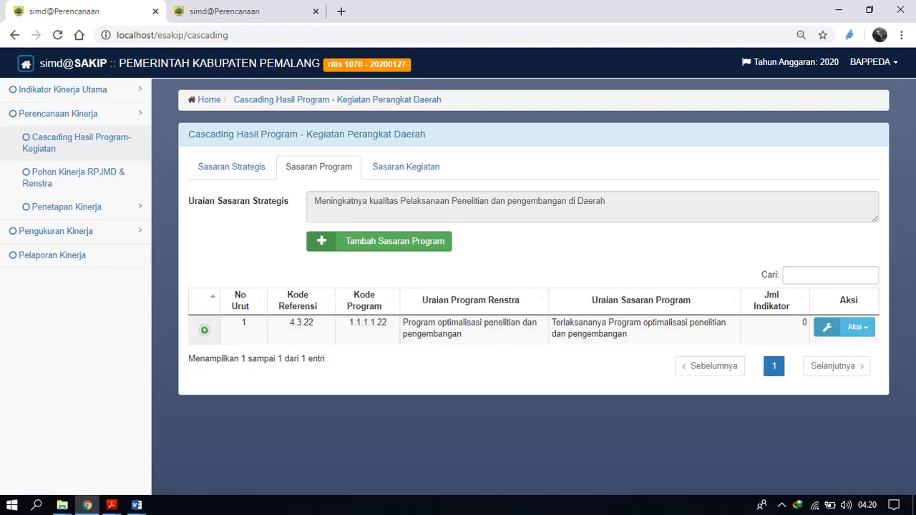
Add the Renstra indicator "Tersedianya Dokumen kajian penelitian dan pengembangan" to the new program target, save it and check its indicator list.
left_click(205, 330)
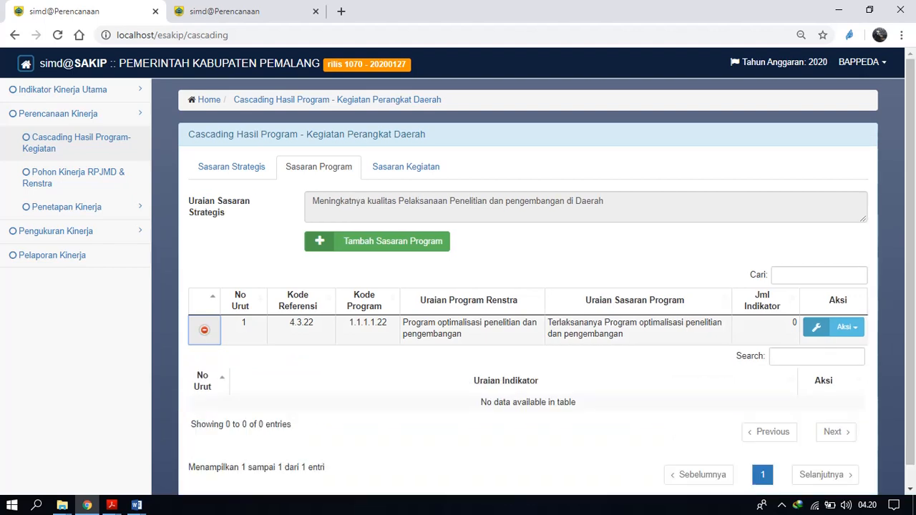
right_click(830, 330)
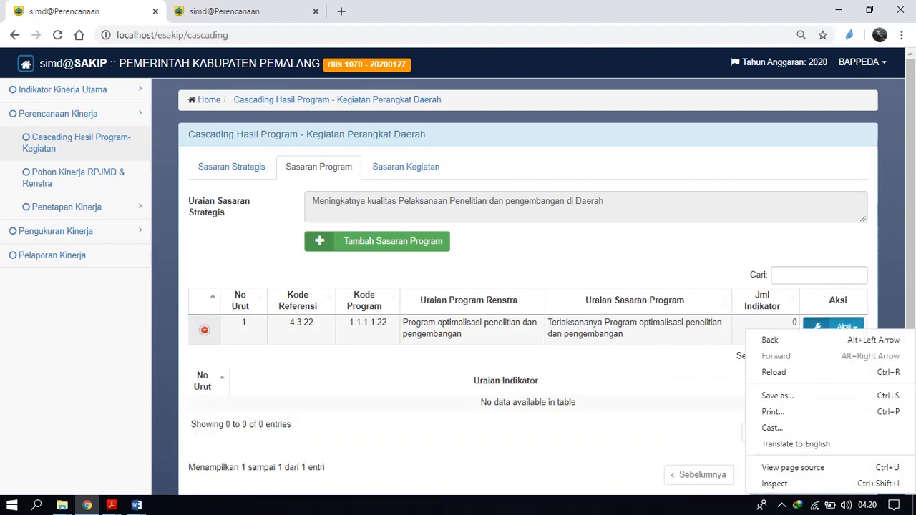
left_click(834, 327)
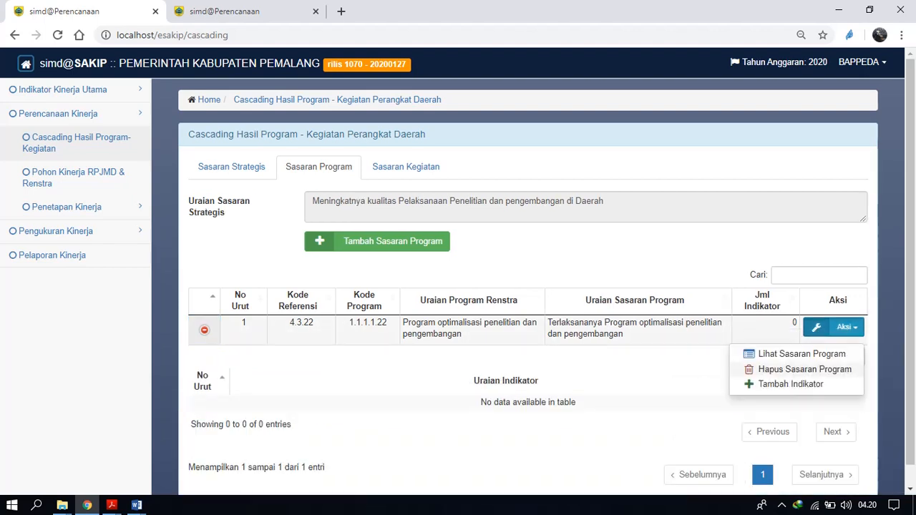
left_click(791, 384)
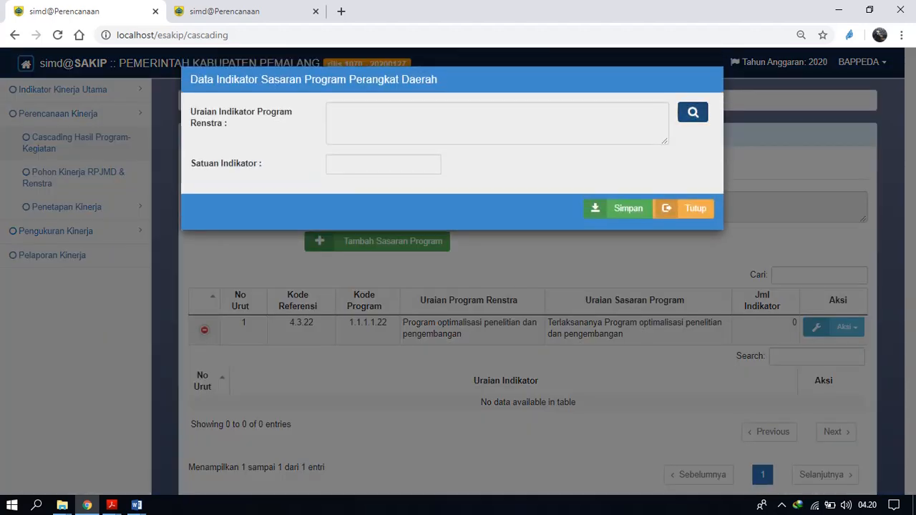
left_click(693, 112)
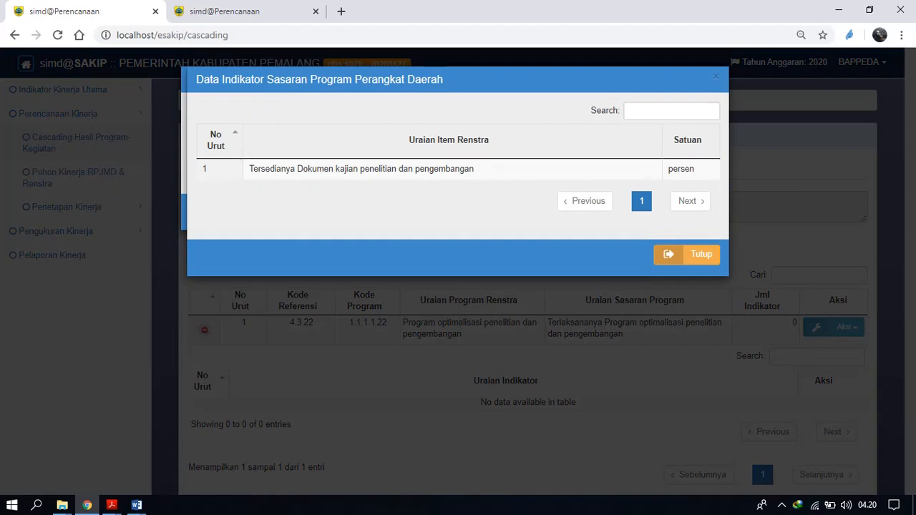
double_click(379, 169)
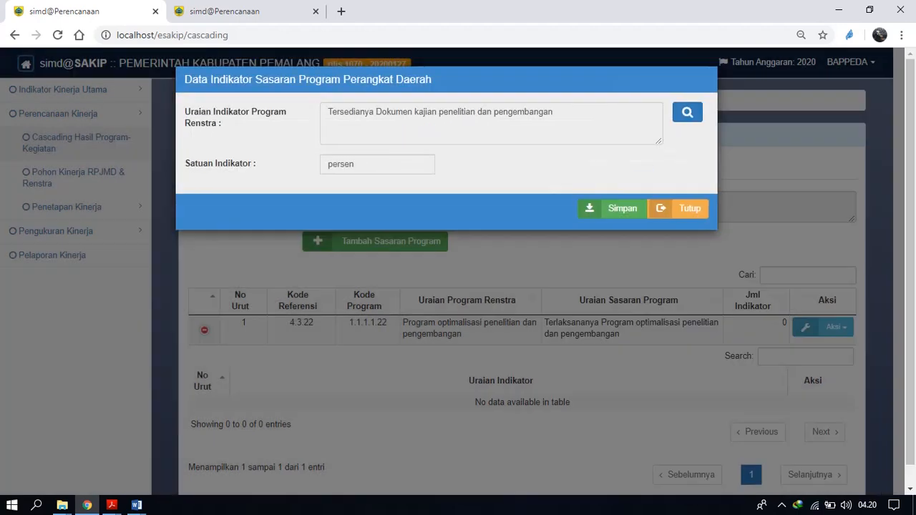
left_click(612, 209)
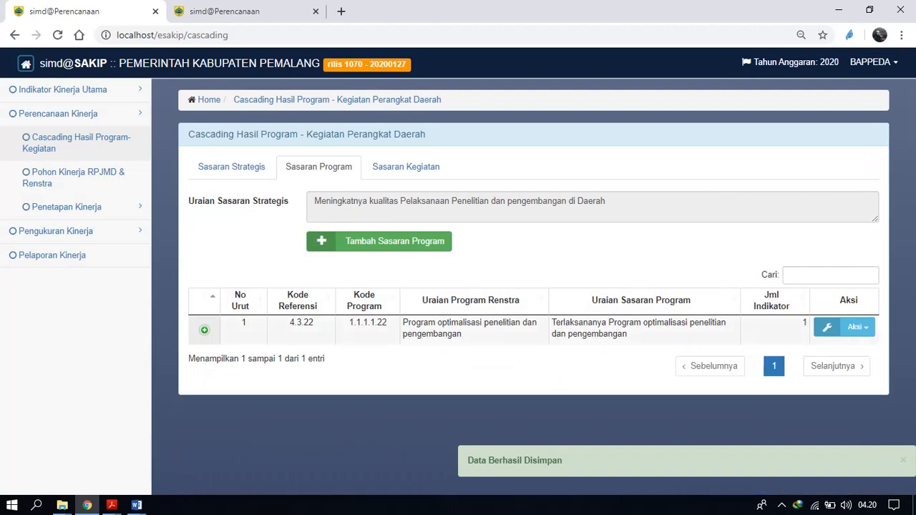
left_click(205, 330)
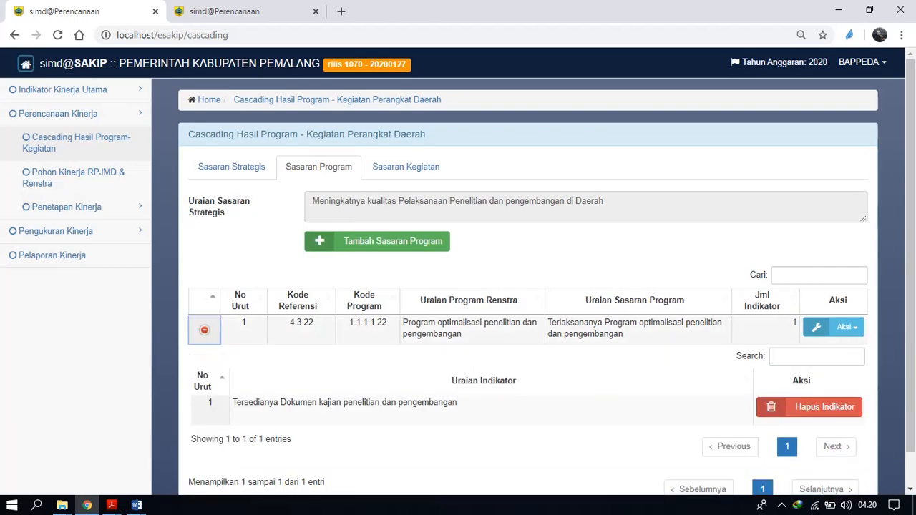
left_click(205, 330)
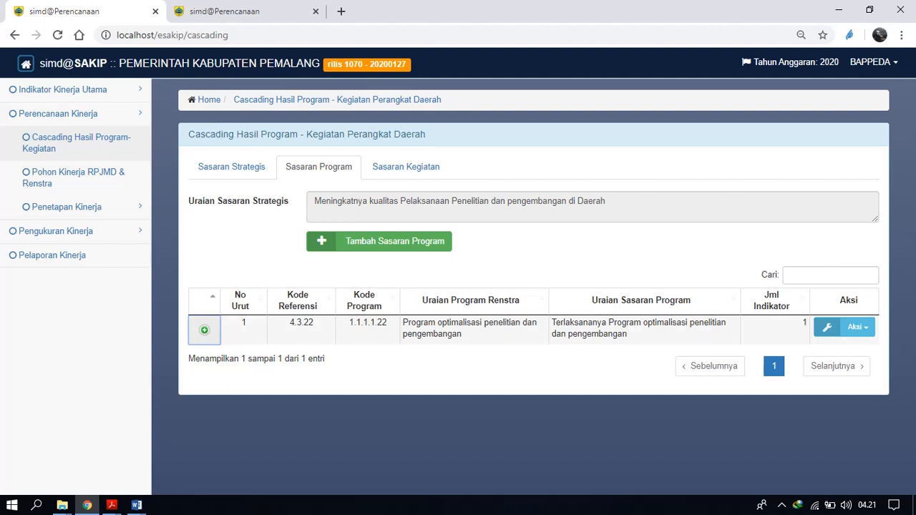
Start a new Sasaran Kegiatan under the saved program target and choose the Renstra activity "Kajian dan Analisis pelaksanaan pemerintahan daerah".
left_click(205, 330)
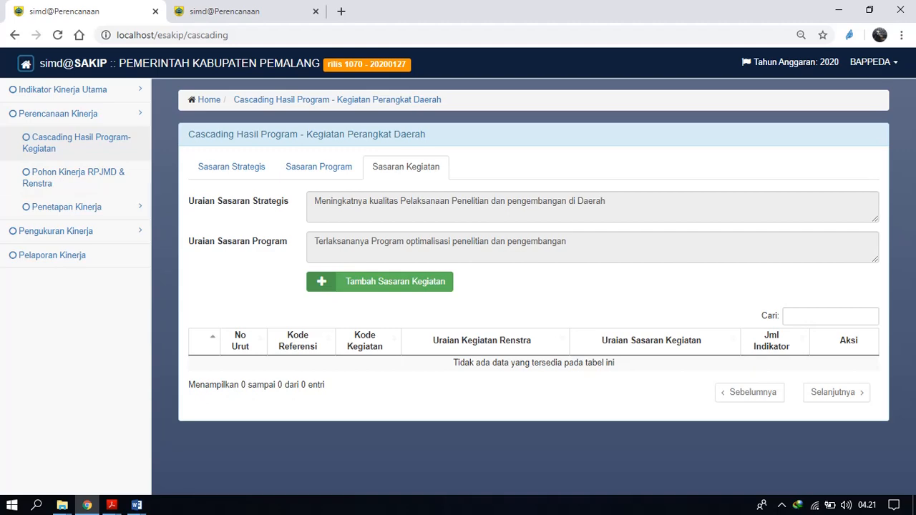
left_click(380, 282)
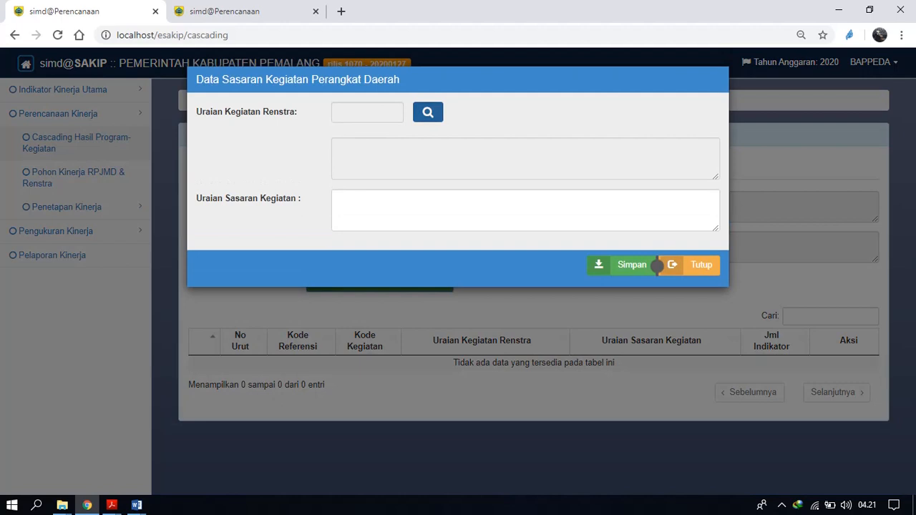
left_click(429, 113)
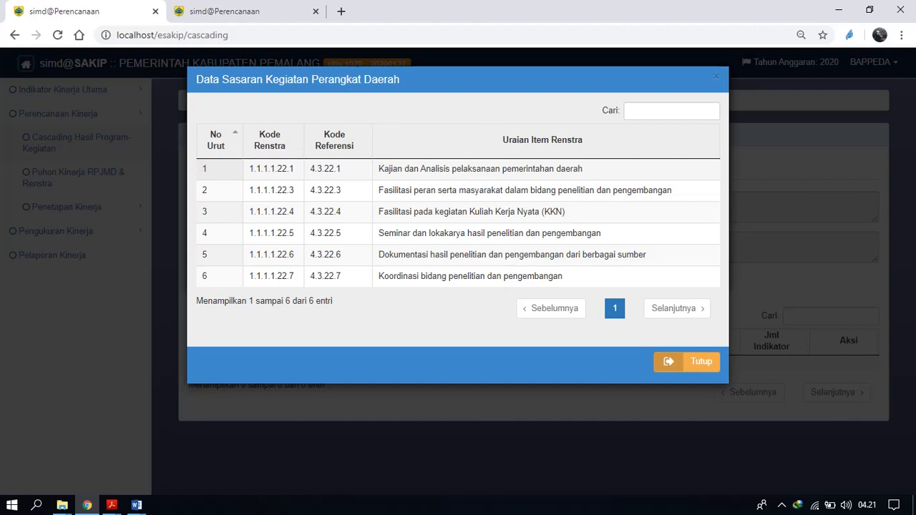
left_click(436, 169)
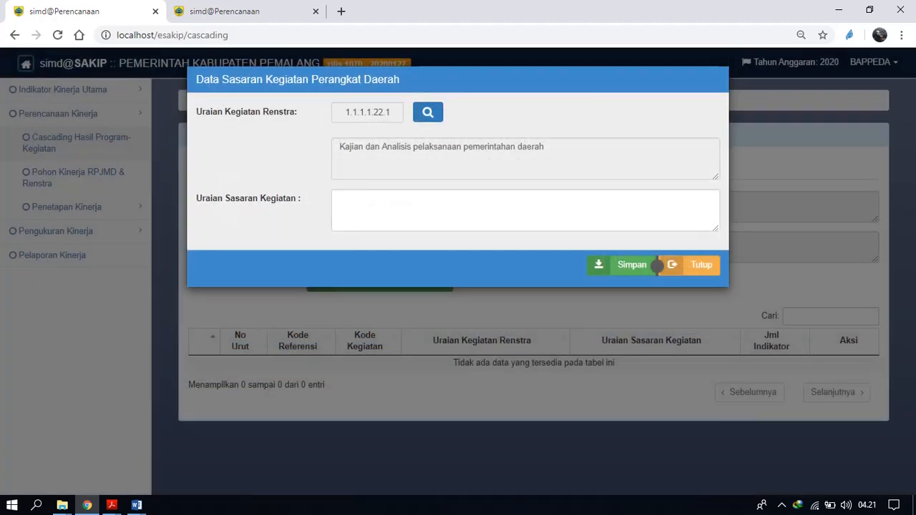
Switch to the PK Unit Penelitian dan Pengembangan PDF in Acrobat Reader and copy the first Sasaran Kegiatan, "Tersedianya kajian dan analisis pelaksanaan pemerintah daerah".
mouse_move(112, 506)
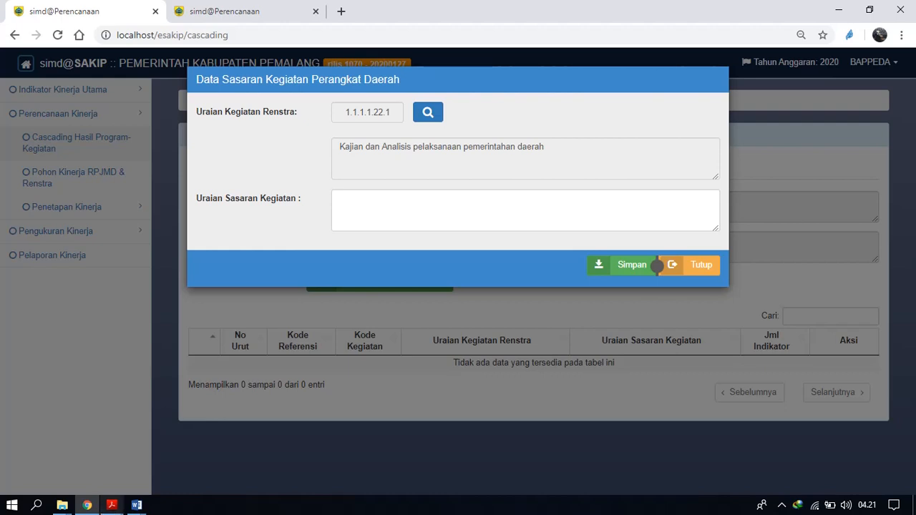
left_click(112, 506)
left_click(219, 451)
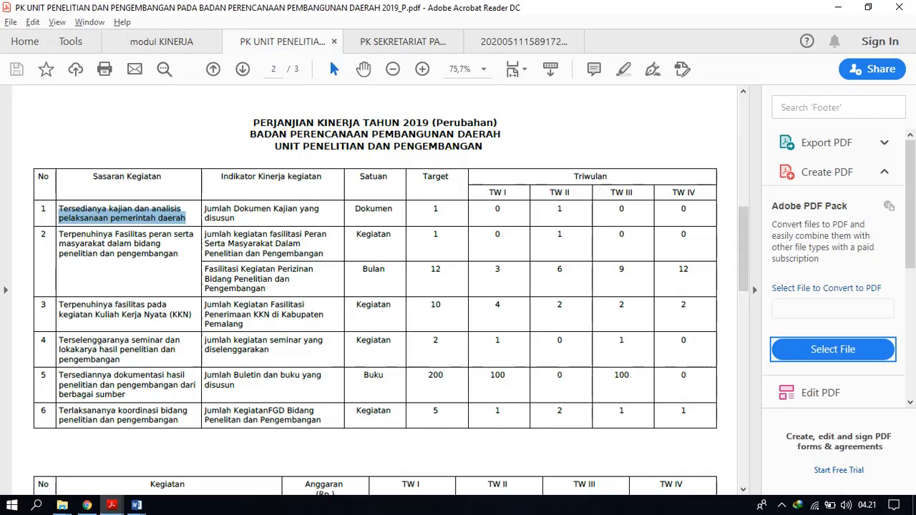
left_click(149, 234)
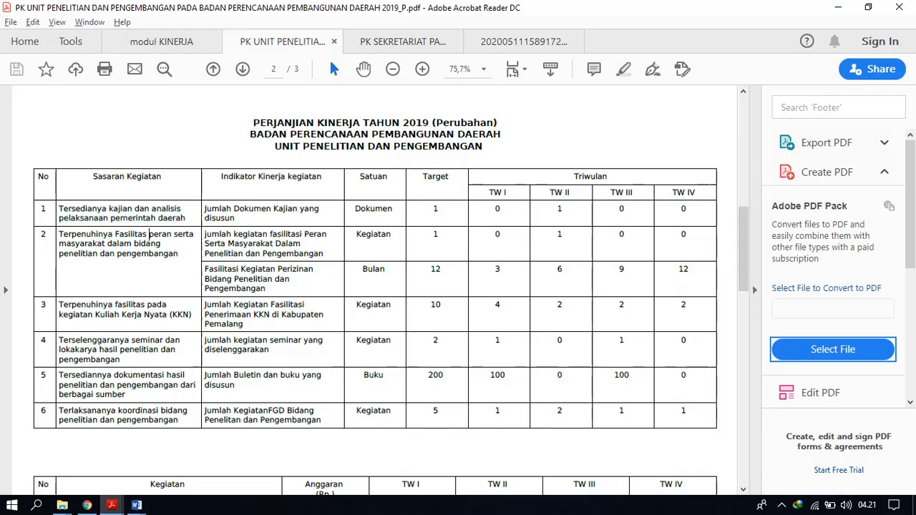
mouse_move(744, 249)
left_mouse_down()
mouse_move(744, 141)
mouse_move(744, 259)
left_mouse_up()
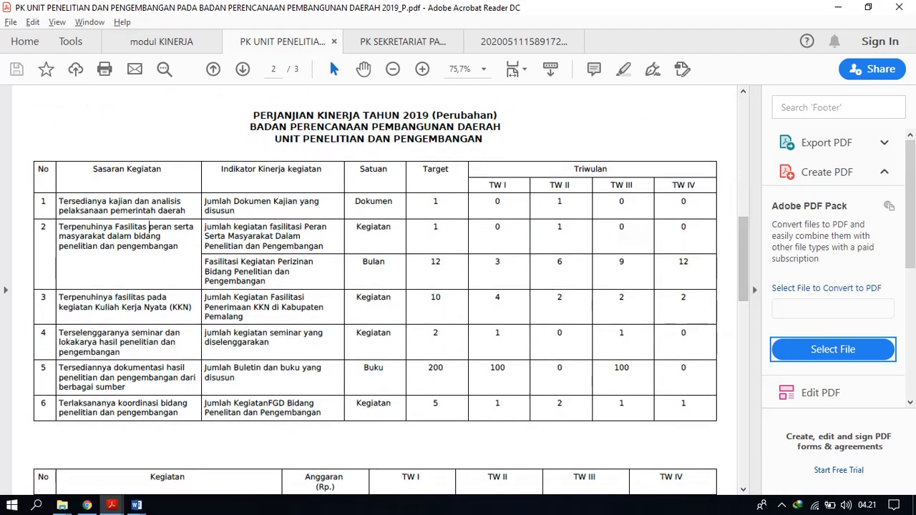
left_click_drag(194, 227, 122, 203)
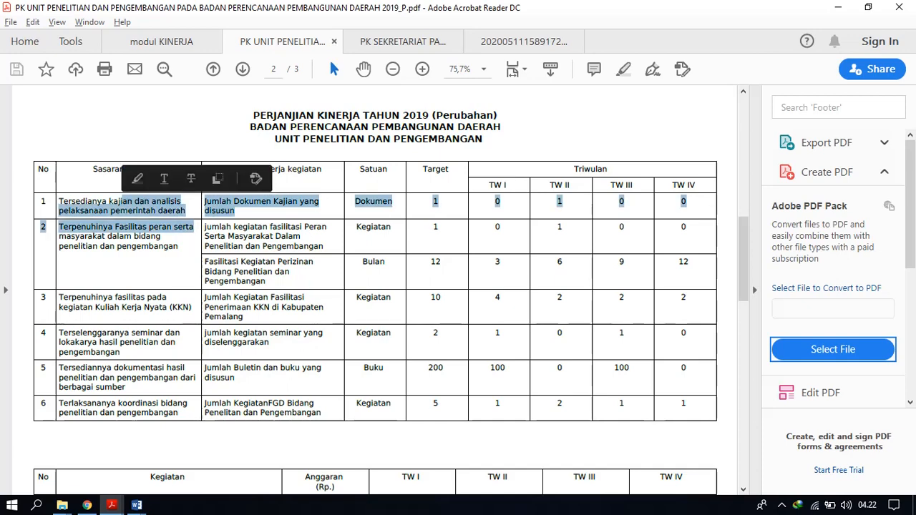
left_click(185, 211)
left_click_drag(186, 211, 59, 201)
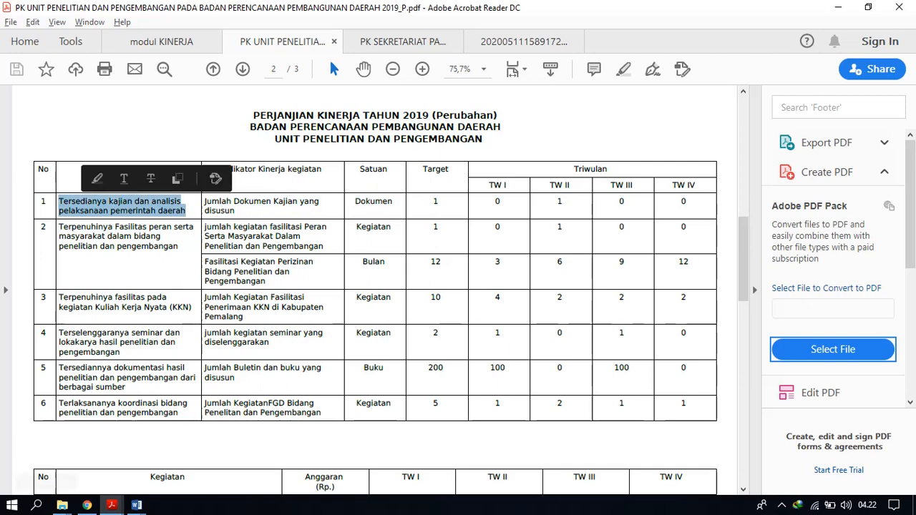
Back in Chrome, fill in the Uraian Sasaran Kegiatan with the copied "Tersedianya kajian dan analisis pelaksanaan pemerintah daerah" and save the activity target.
left_click(87, 506)
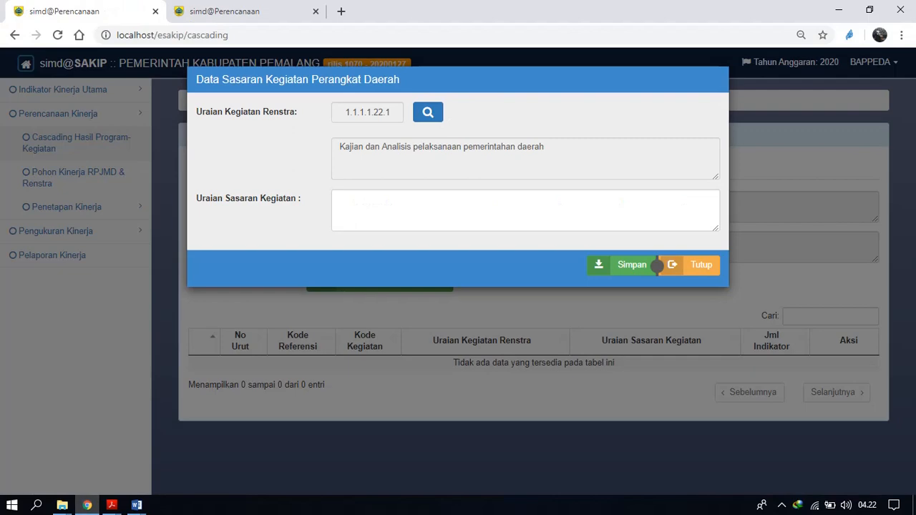
left_click(439, 205)
type("Tersedianya kajian dan analisis pelaksanaan pemerintahan daerah")
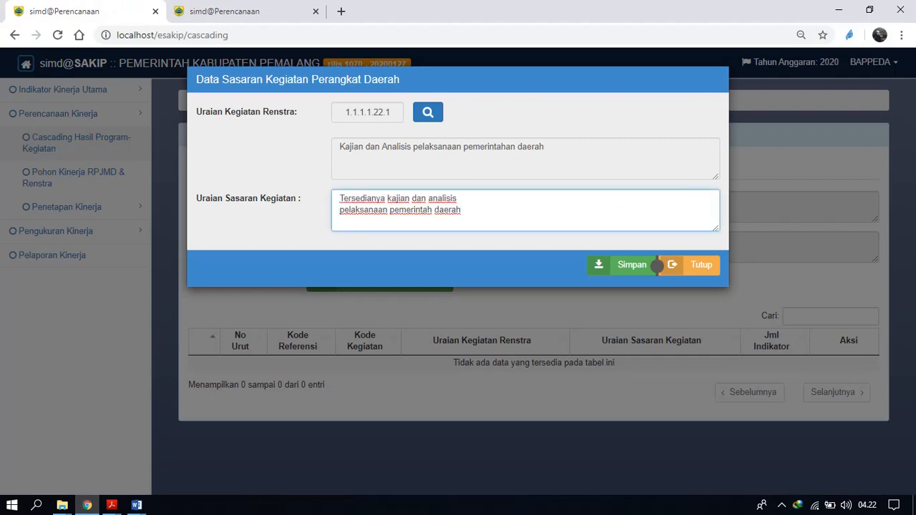
left_click(630, 265)
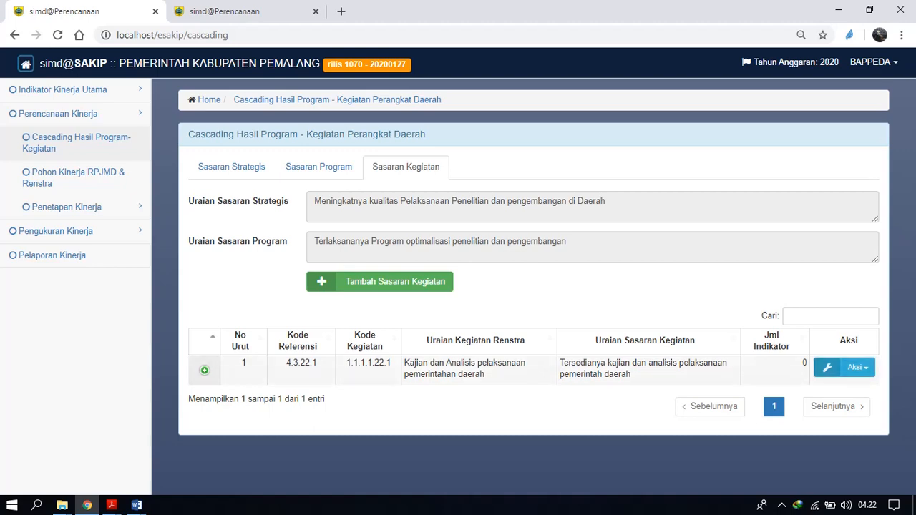
Add the Renstra indicator "Terselenggaranya kajian dan analisis pelaksanaaan pemerintah daerah" to the new activity target and save it.
left_click(856, 368)
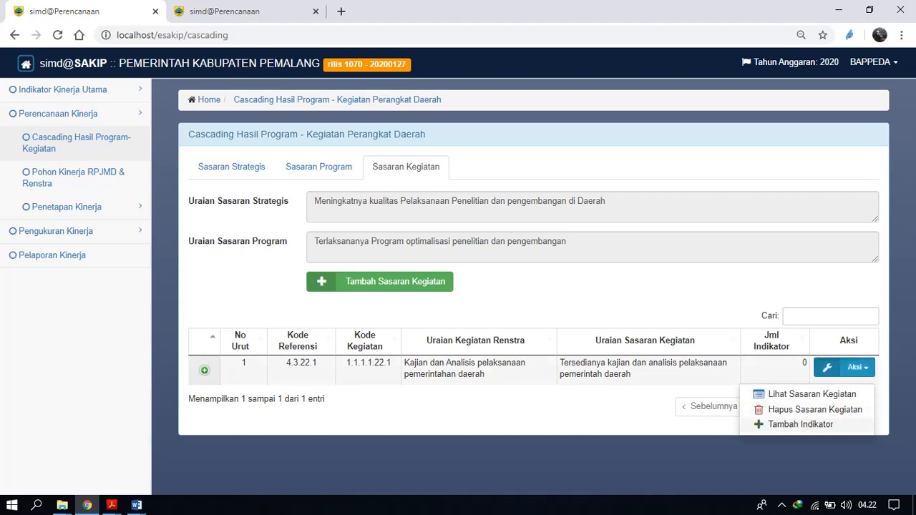
left_click(800, 424)
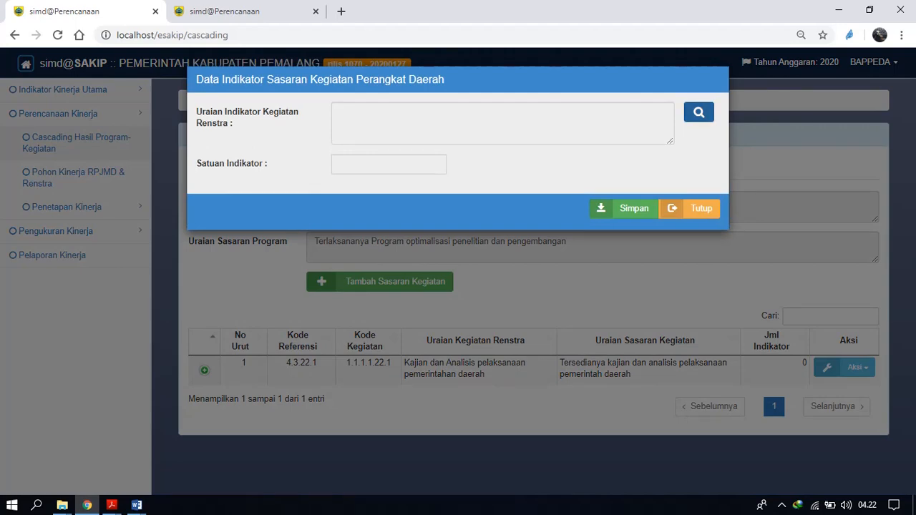
left_click(699, 112)
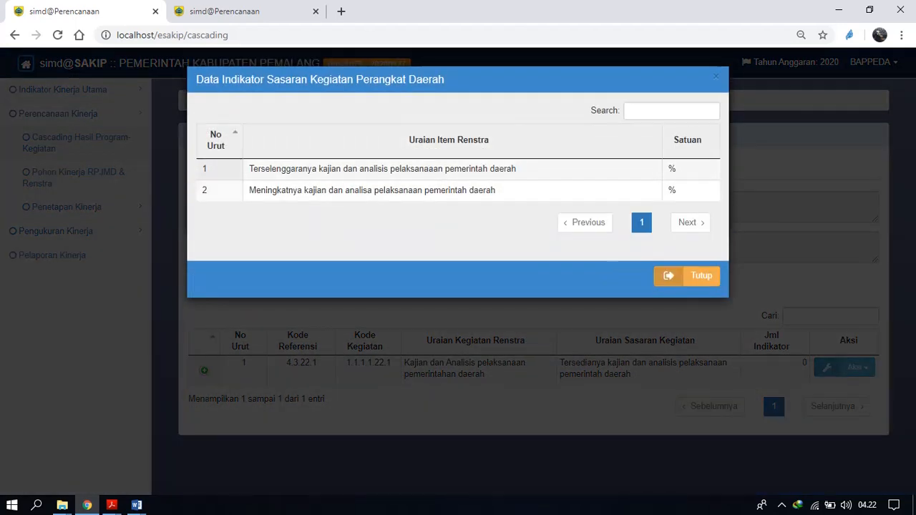
left_click(465, 169)
left_click(616, 208)
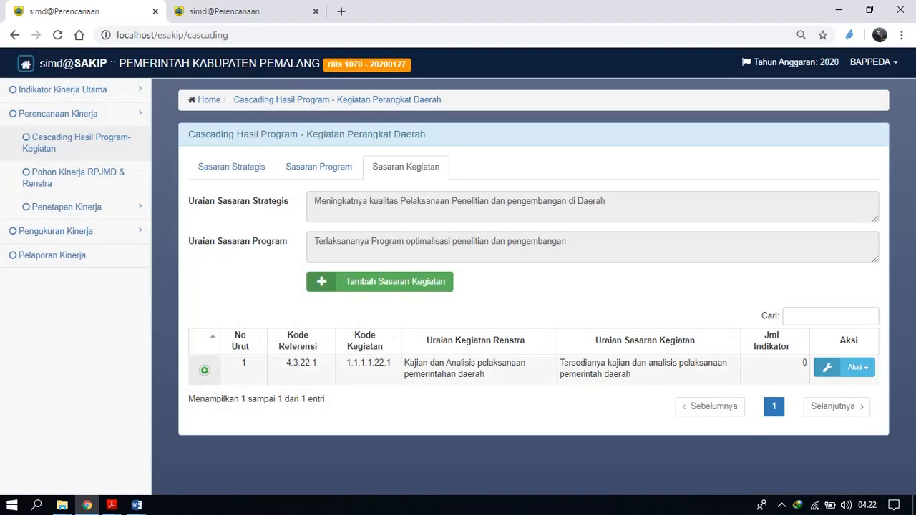
Add the Renstra indicator "Meningkatnya kajian dan analisa pelaksanaan pemerintah daerah" to the same activity target and save it.
left_click(846, 367)
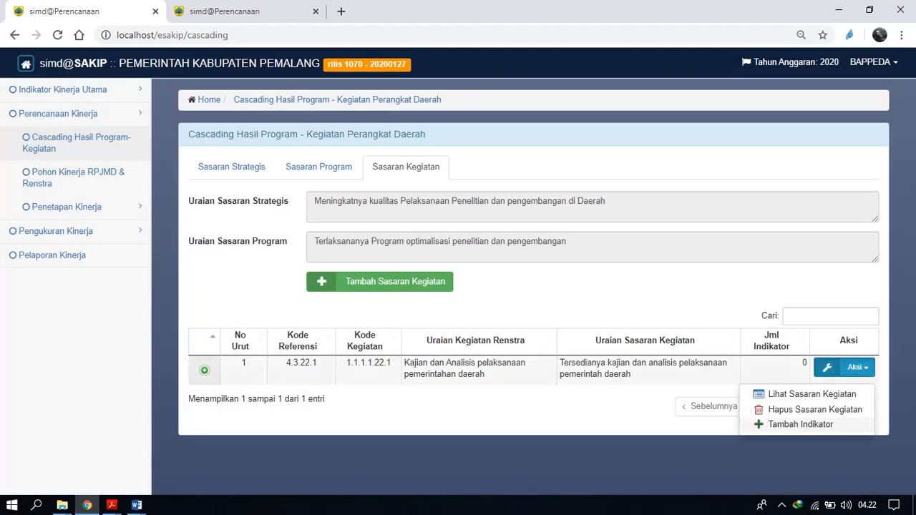
left_click(801, 424)
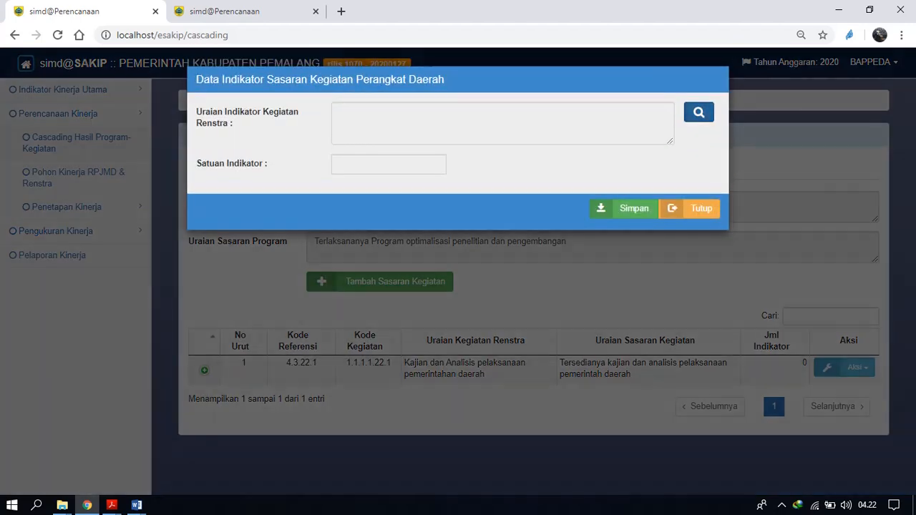
left_click(699, 112)
double_click(447, 169)
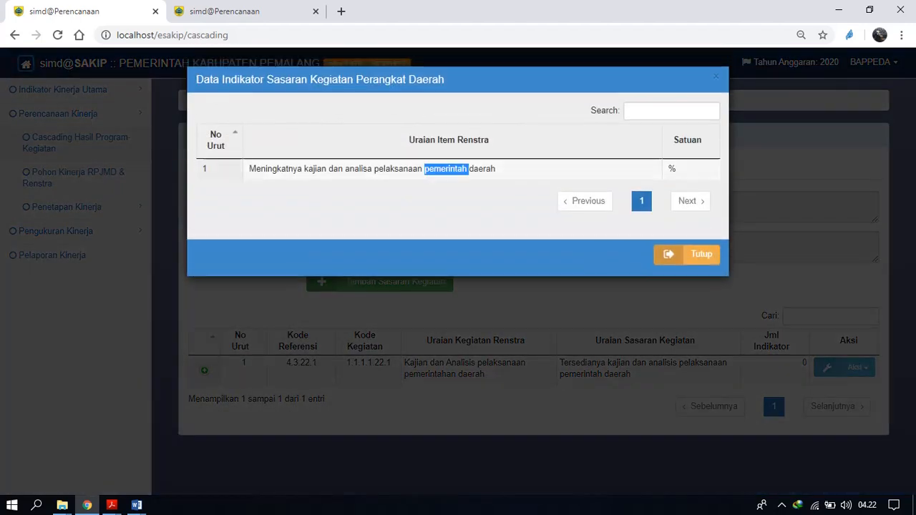
left_click(624, 209)
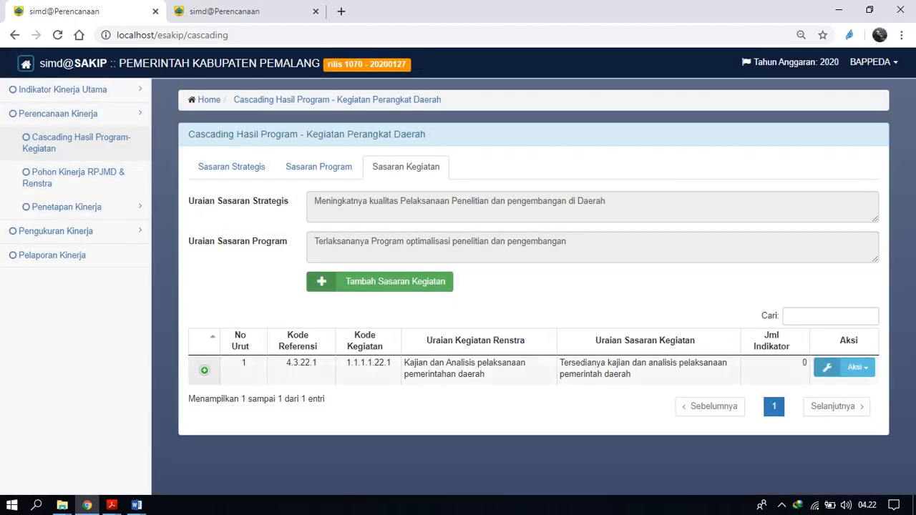
Expand the activity target to examine its indicators and sort them by Uraian Indikator.
left_click(204, 370)
scroll(458, 272, "down", 3)
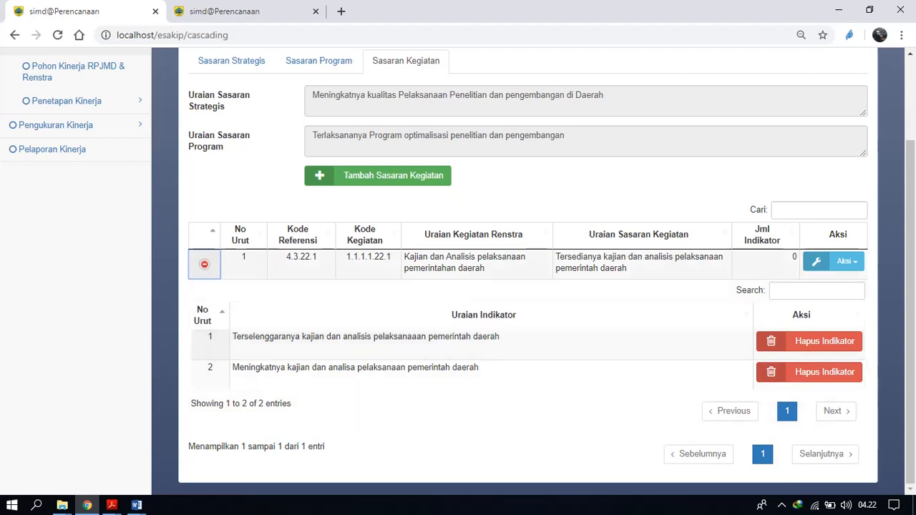
double_click(430, 267)
left_click(484, 315)
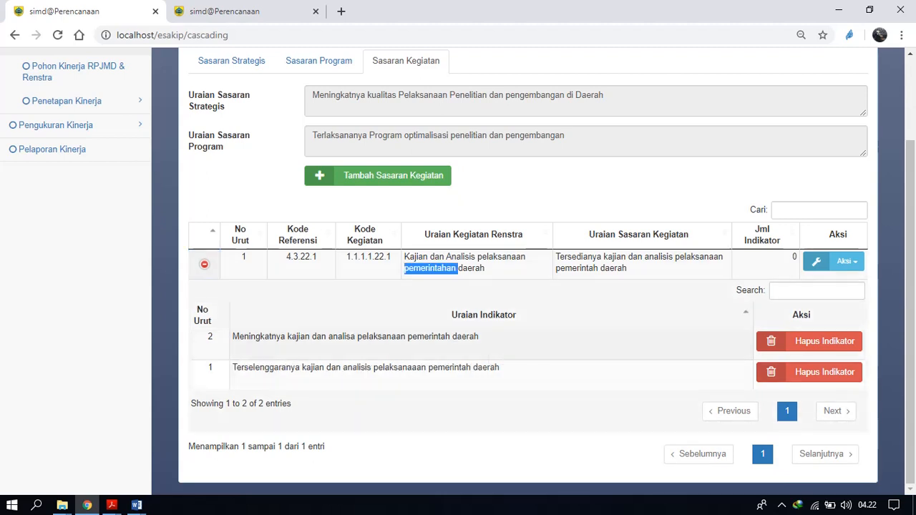
left_click(484, 340)
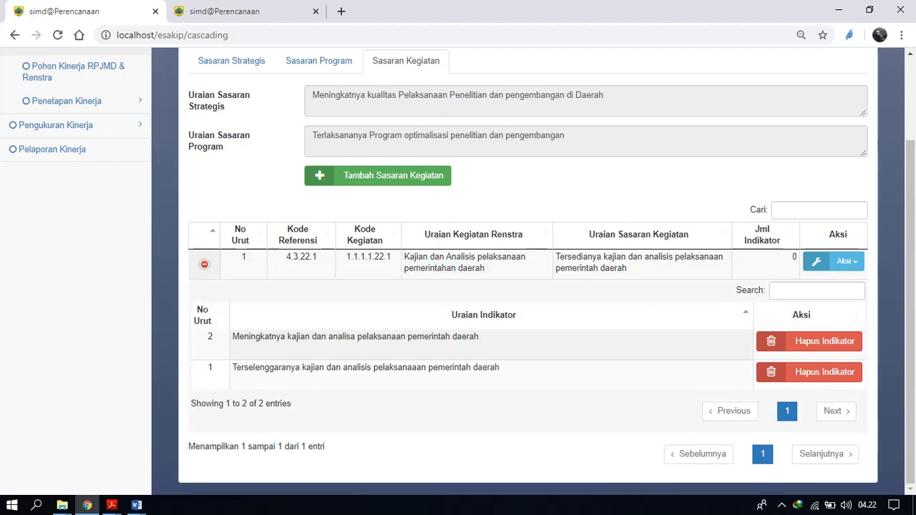
Start a new Sasaran Program for "Meningkatnya kualitas dokumen perencanaan pembangunan daerah" and choose the Renstra program "Program Pelayanan Administrasi Perkantoran".
scroll(231, 139, "up", 2)
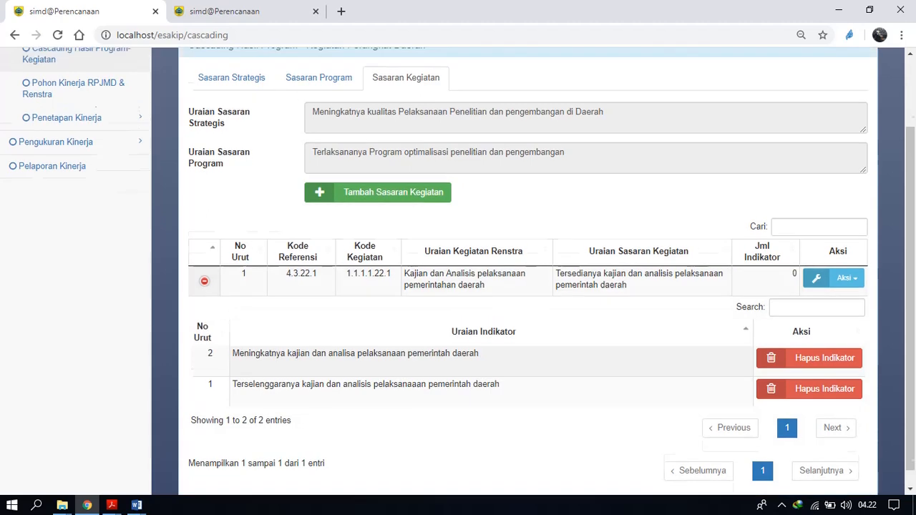
left_click(231, 139)
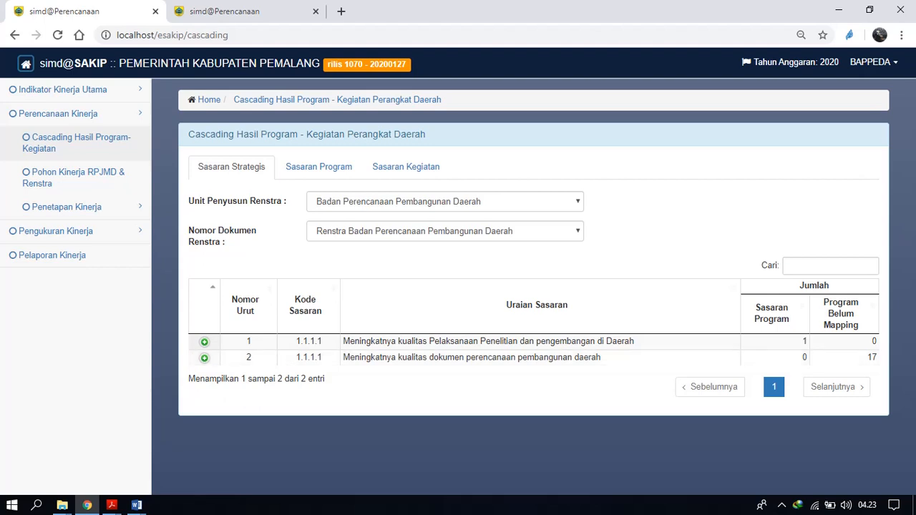
double_click(546, 358)
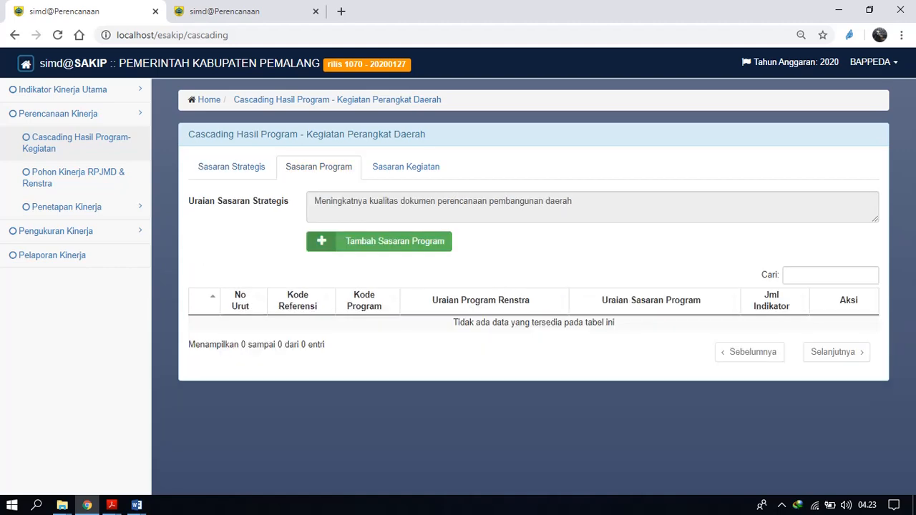
left_click(322, 241)
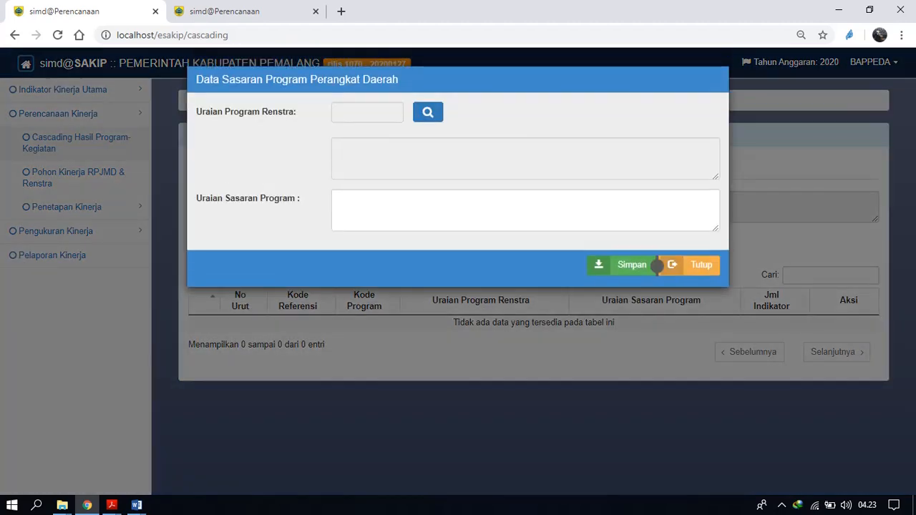
left_click(428, 113)
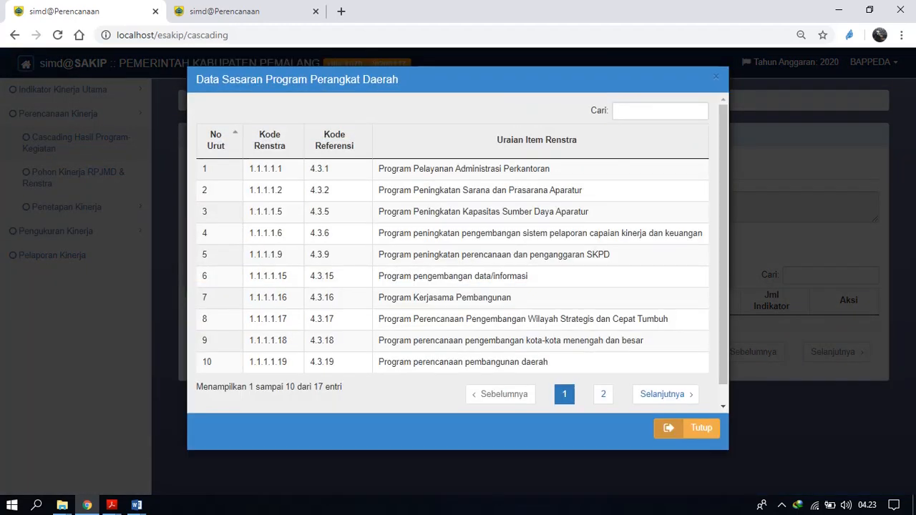
scroll(462, 249, "down", 1)
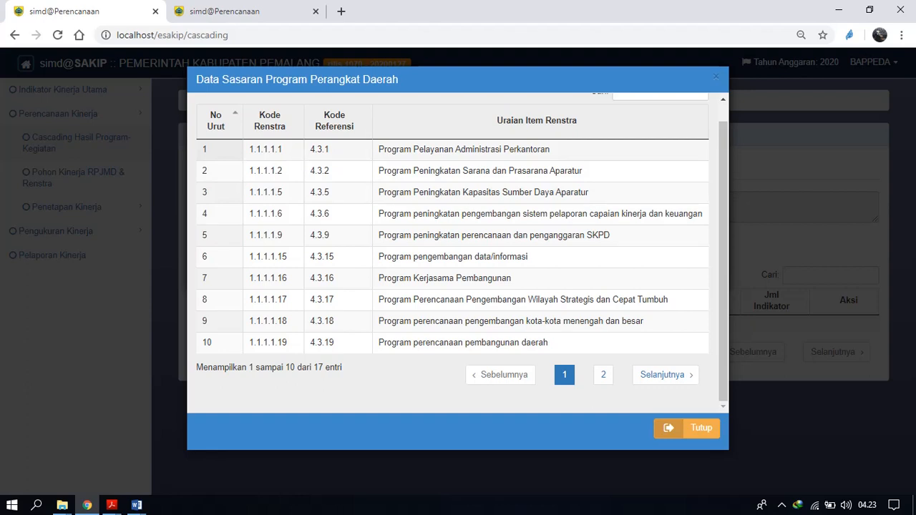
double_click(480, 149)
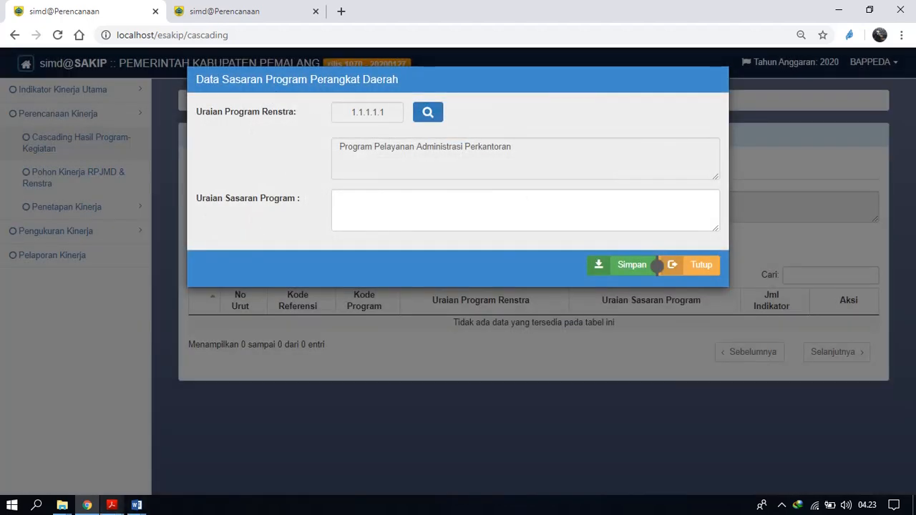
Copy "1 Terpenuhinya Kebutuhan Administrasi Perkantoran" from the PK Sekretariat PDF in Acrobat Reader into the Uraian Sasaran Program in Chrome.
left_click(112, 504)
left_click(364, 453)
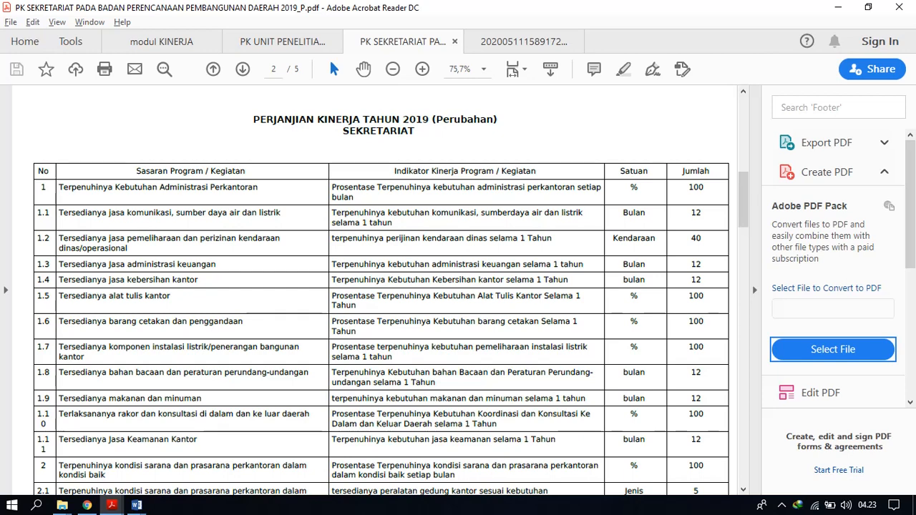
left_click_drag(259, 188, 40, 187)
key("ctrl+c")
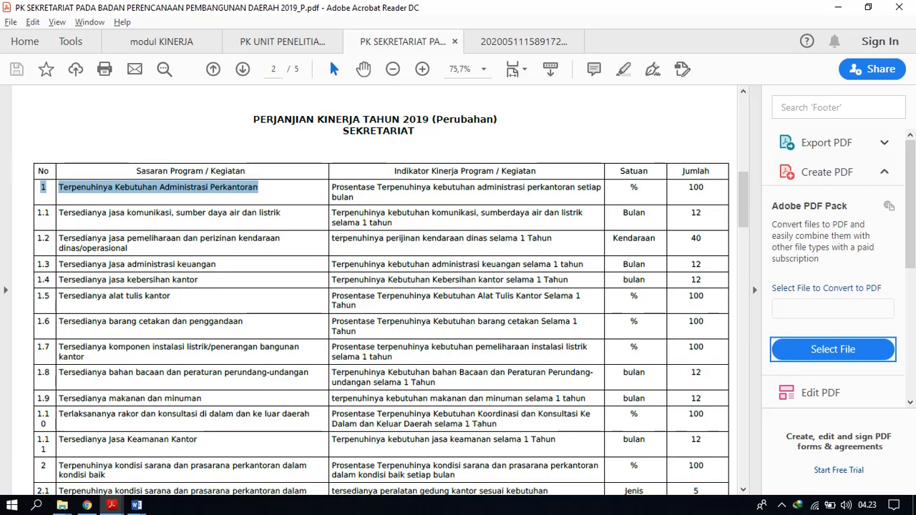
key("alt+Tab")
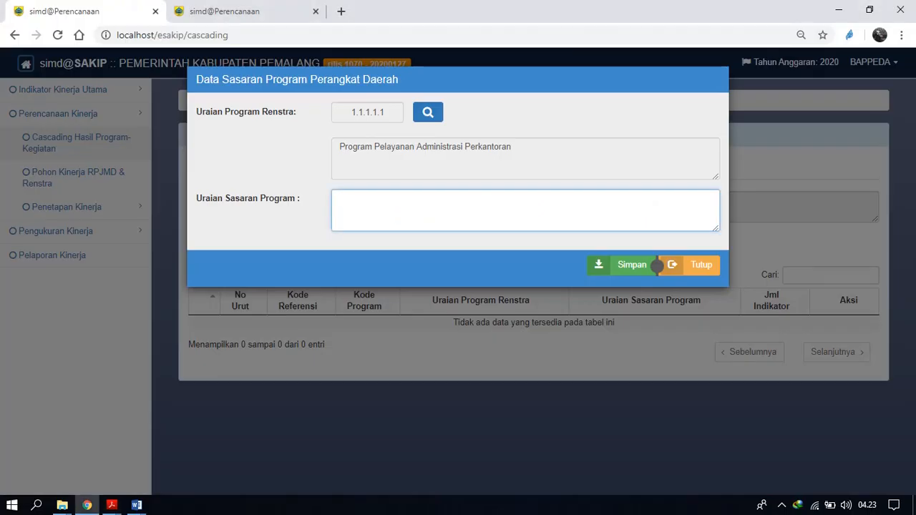
key("ctrl+v")
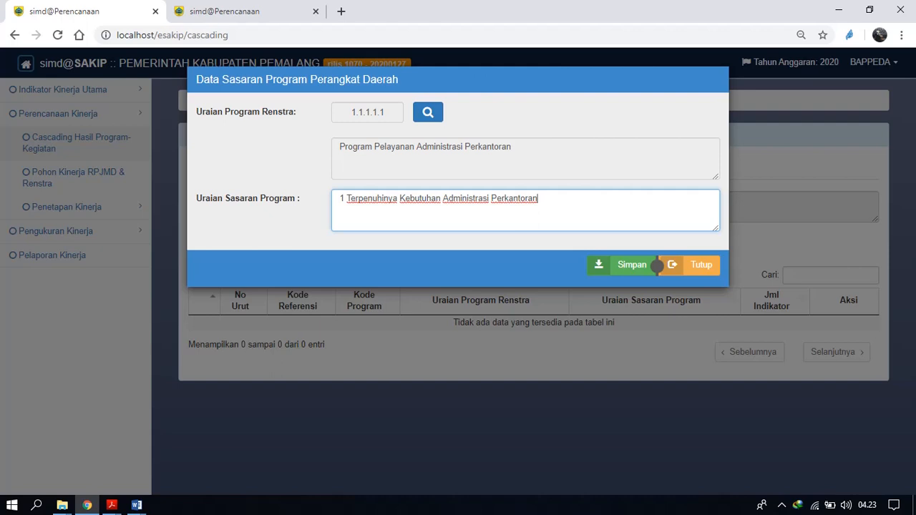
Remove the leading number 1 from the Uraian Sasaran Program text and save the new program target.
key("BackSpace")
key("BackSpace")
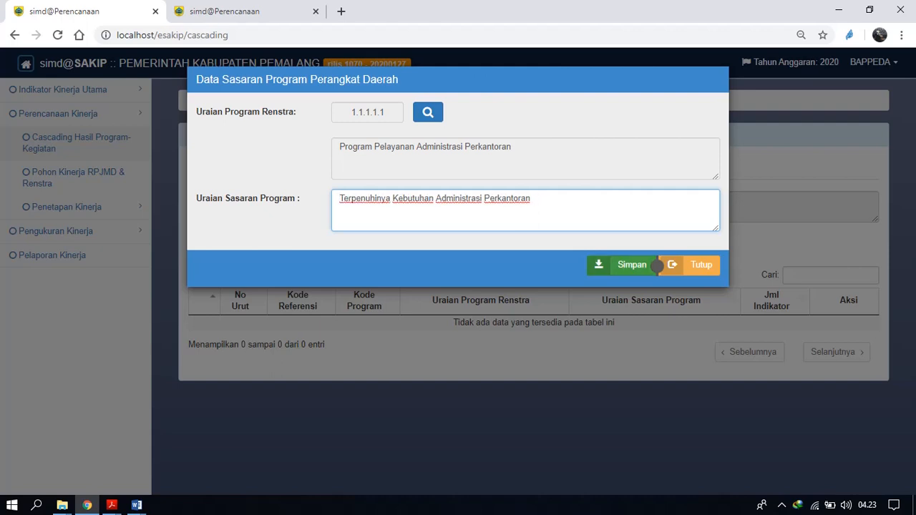
left_click(655, 265)
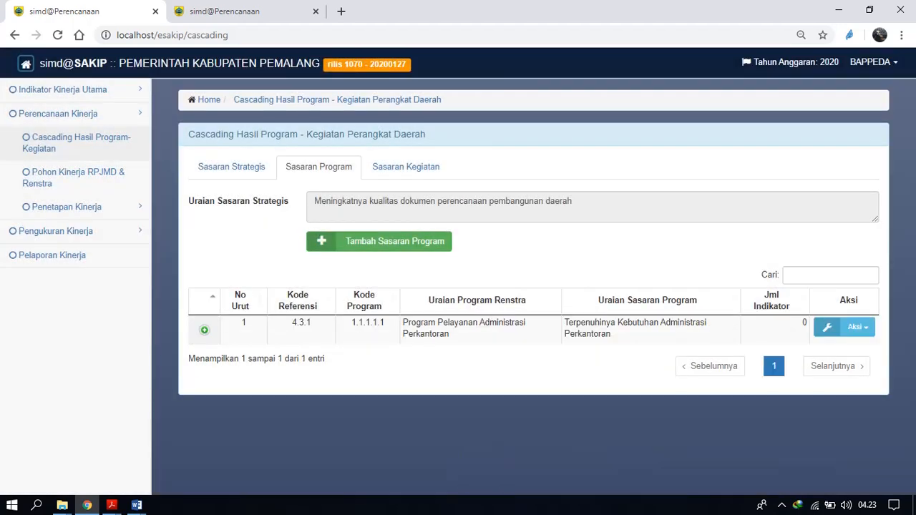
Add the Renstra indicator "Terpenuhinya kebutuhan administrasi perkantoran setiap bulan" to the new program target, save it and expand the target's indicators.
left_click(848, 328)
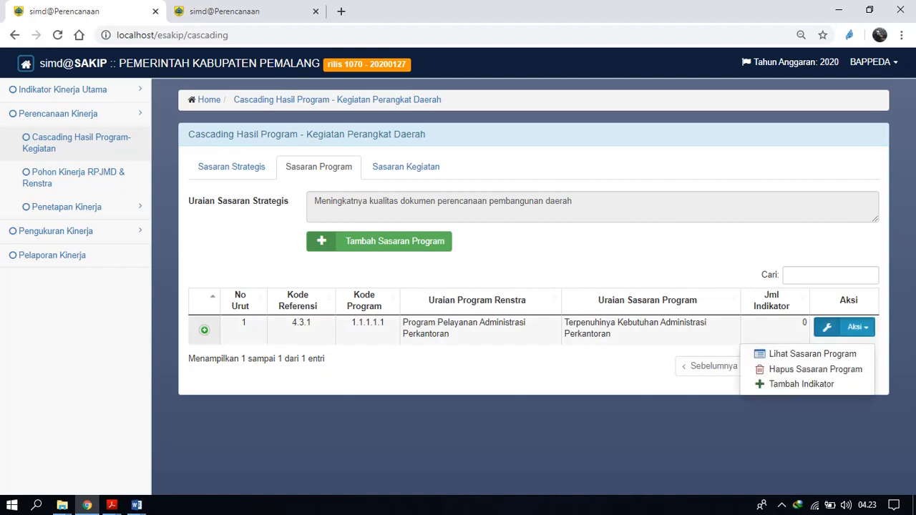
left_click(788, 385)
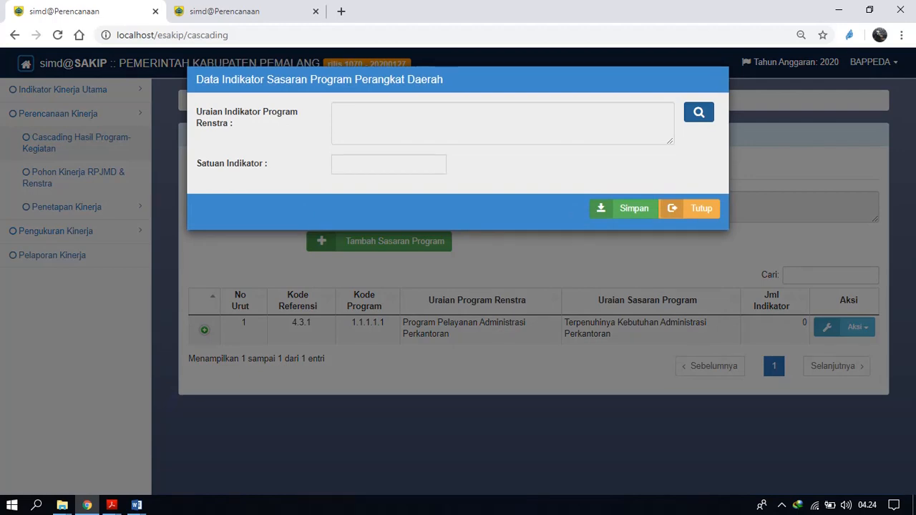
left_click(699, 112)
double_click(451, 169)
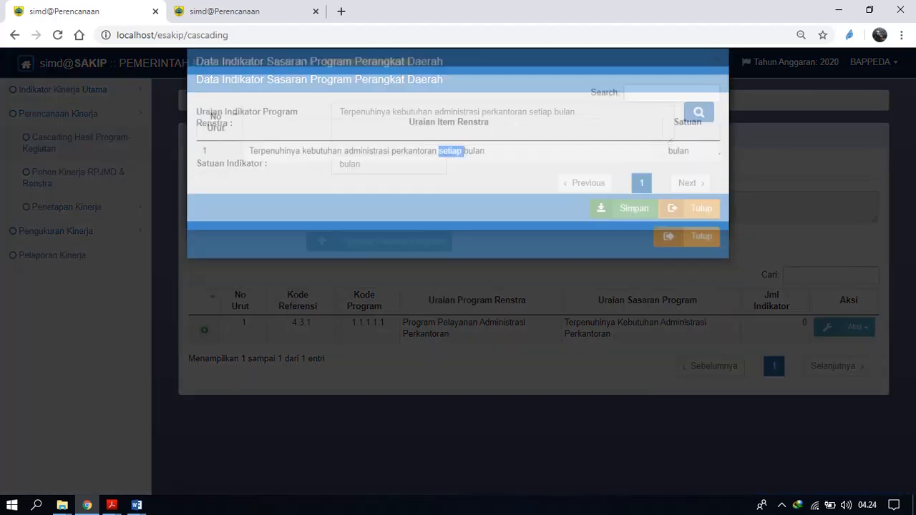
left_click(624, 209)
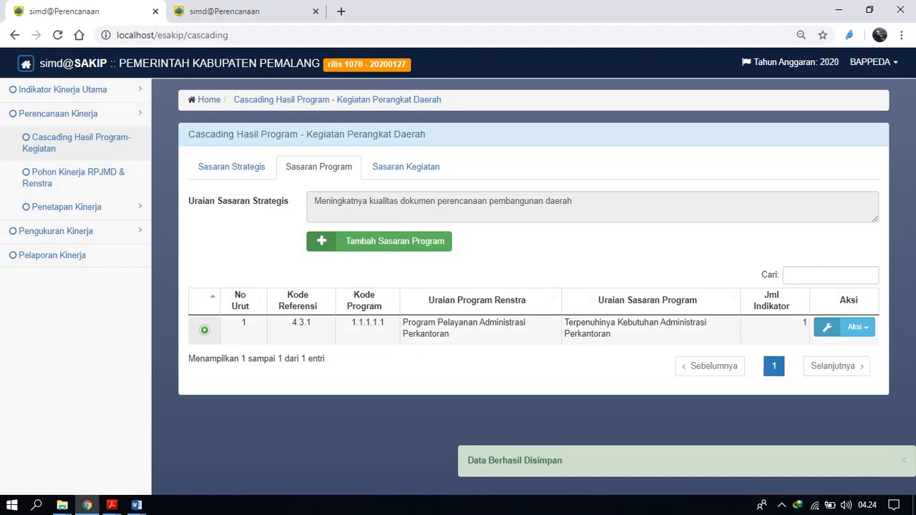
left_click(204, 330)
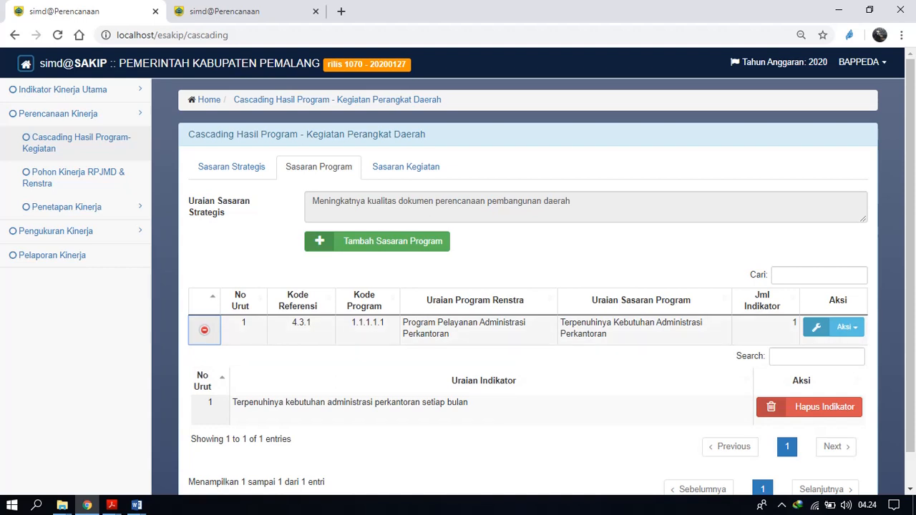
Start a new Sasaran Kegiatan under this program target and choose the Renstra activity "Penyediaan jasa komunikasi, sumber daya air dan listrik".
double_click(426, 334)
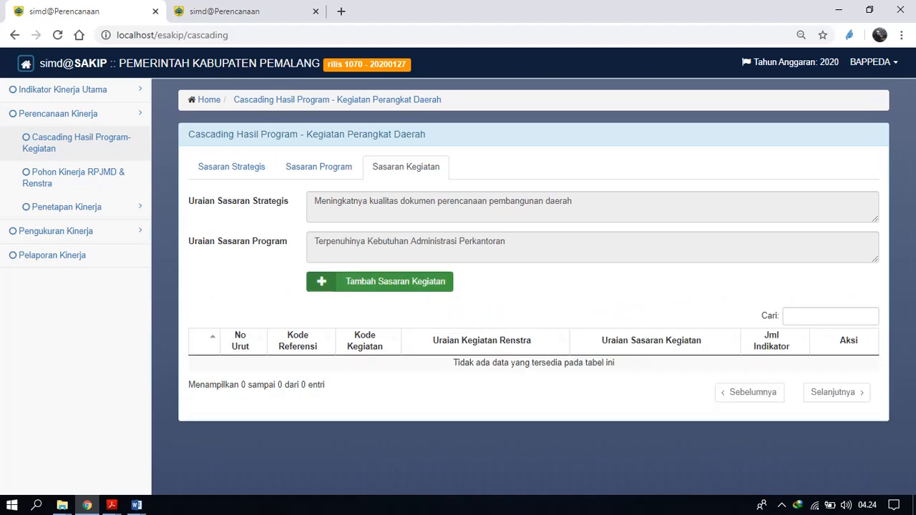
left_click(379, 281)
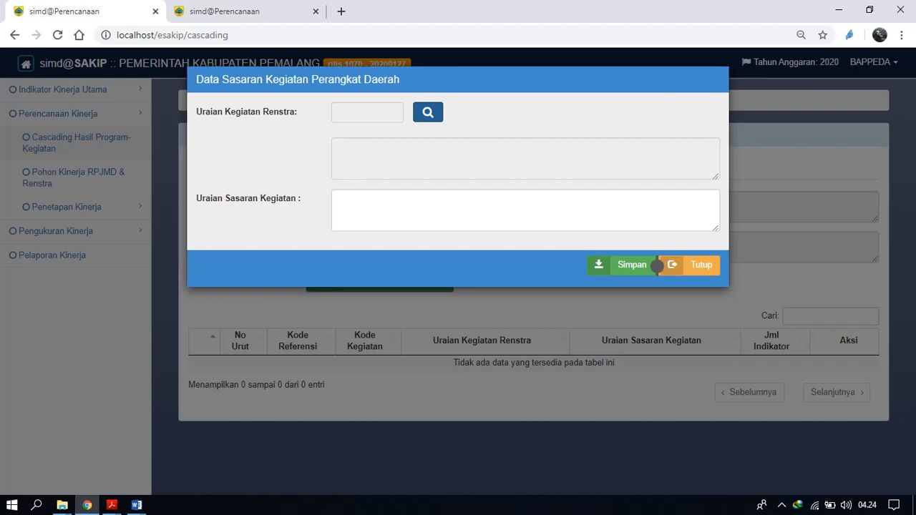
left_click(427, 113)
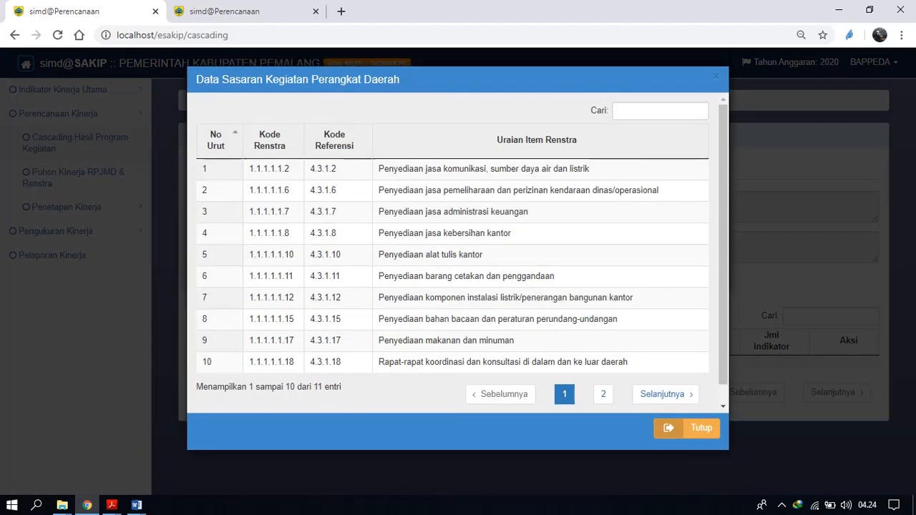
left_click(603, 393)
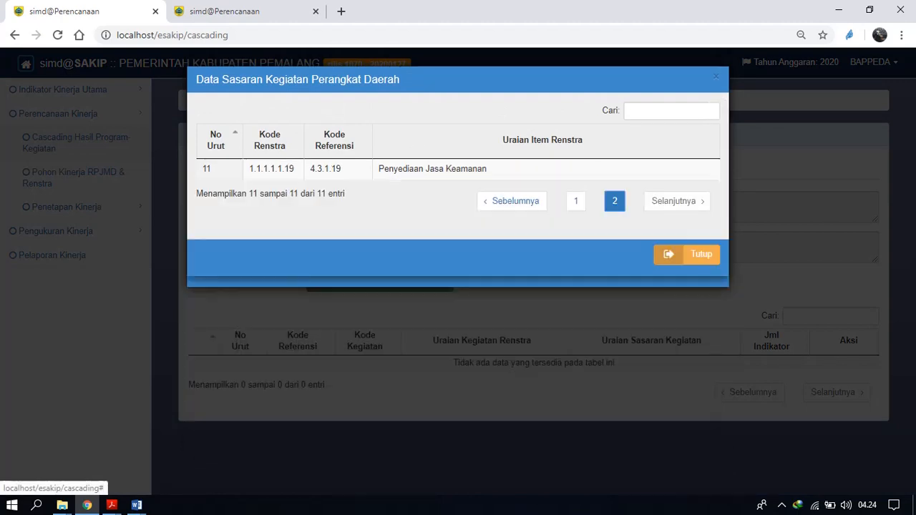
left_click(576, 200)
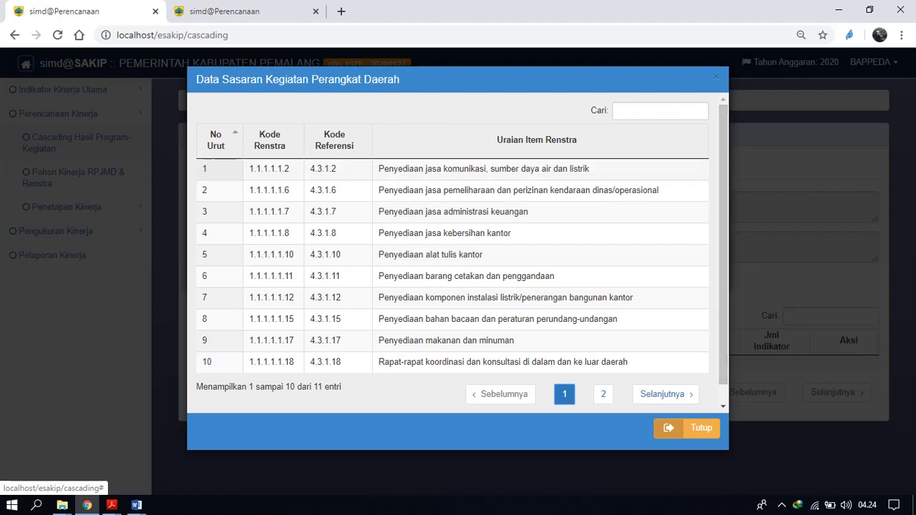
double_click(505, 169)
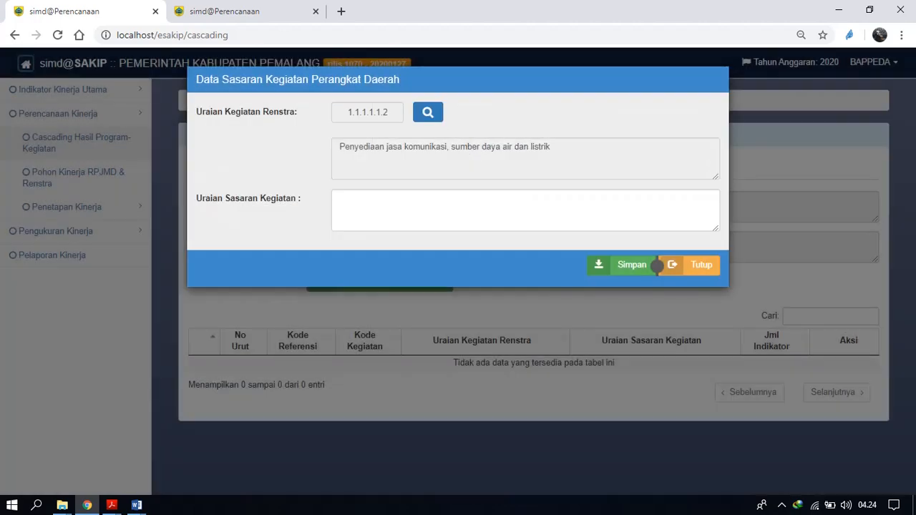
Copy "Tersedianya jasa komunikasi, sumber daya air dan listrik" from the PK Sekretariat PDF in Acrobat Reader into Chrome's Uraian Sasaran Kegiatan and save.
mouse_move(111, 505)
mouse_move(218, 448)
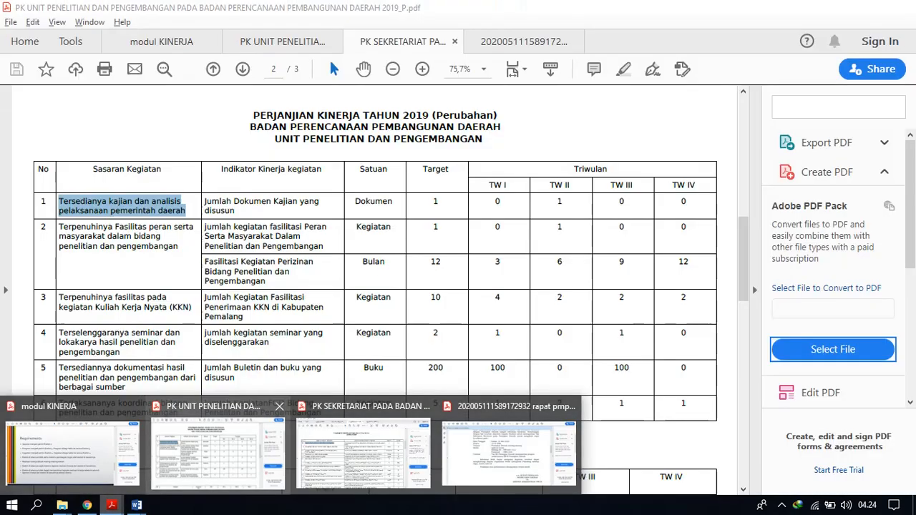
left_click(364, 451)
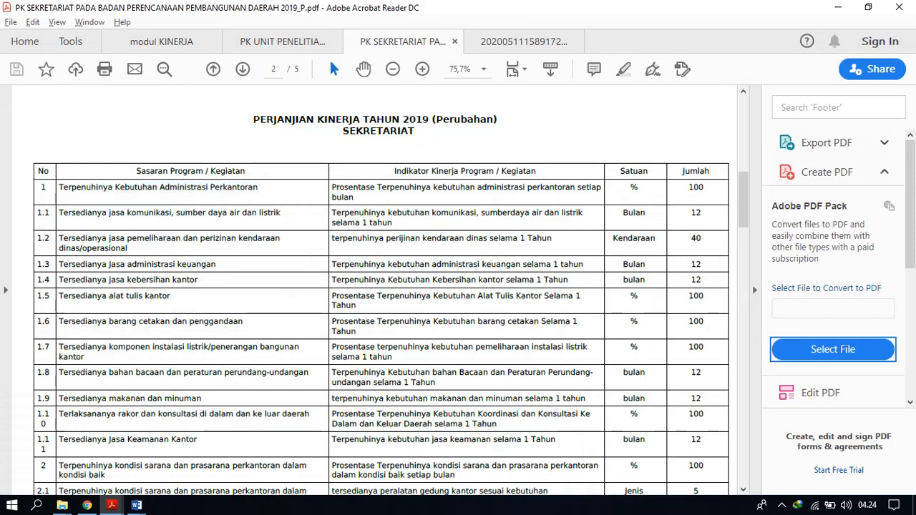
left_click_drag(282, 213, 59, 212)
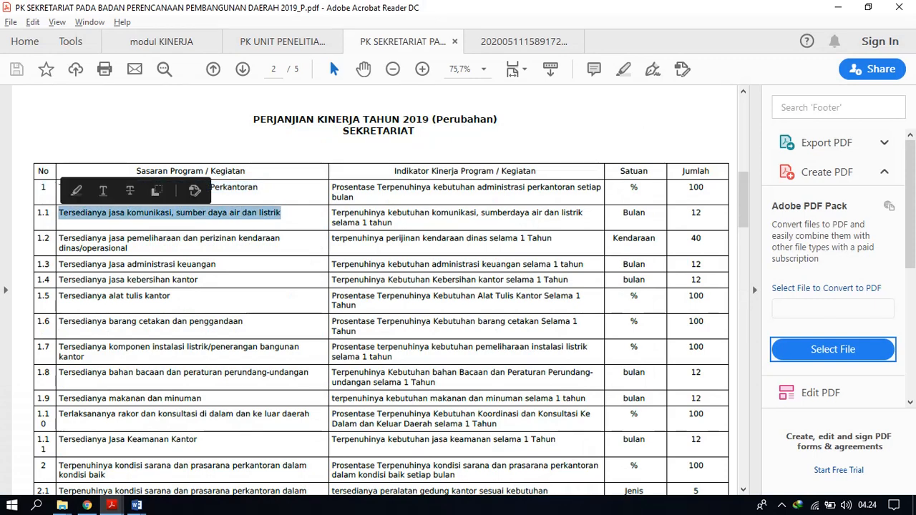
key("ctrl+c")
key("alt+Tab")
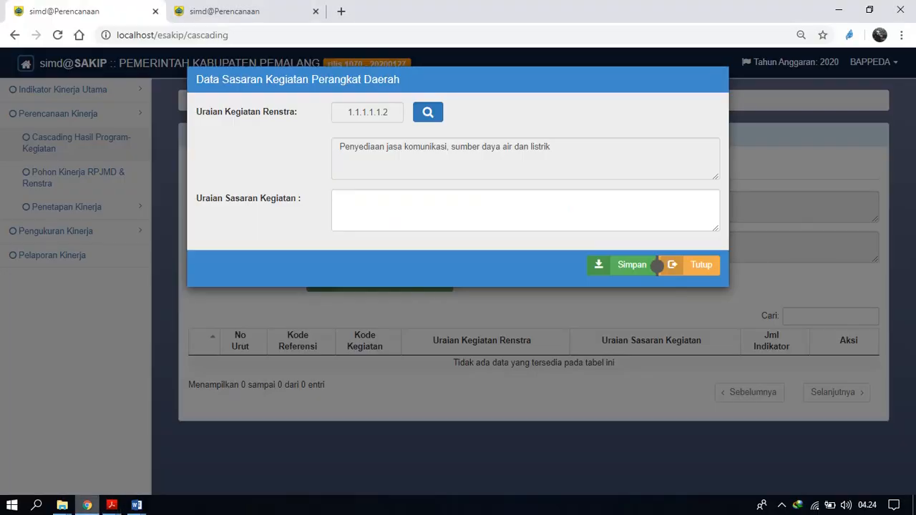
key("ctrl+v")
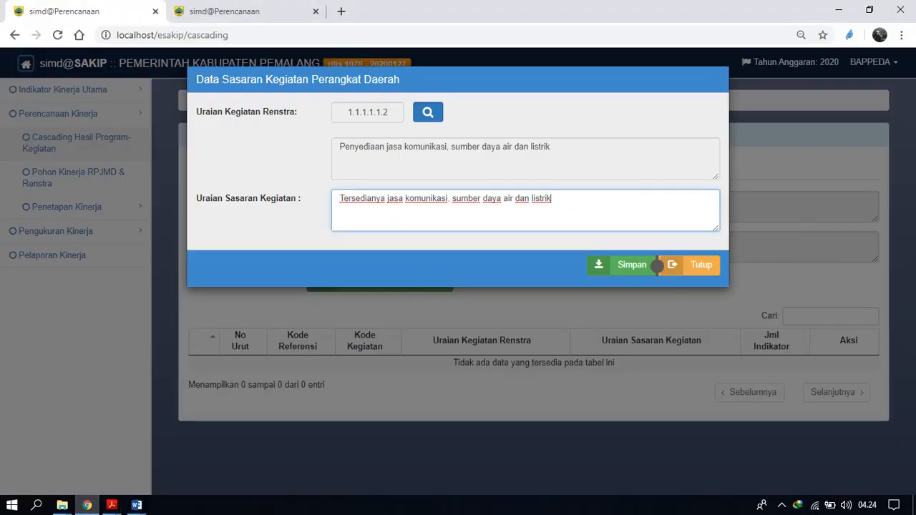
left_click(655, 265)
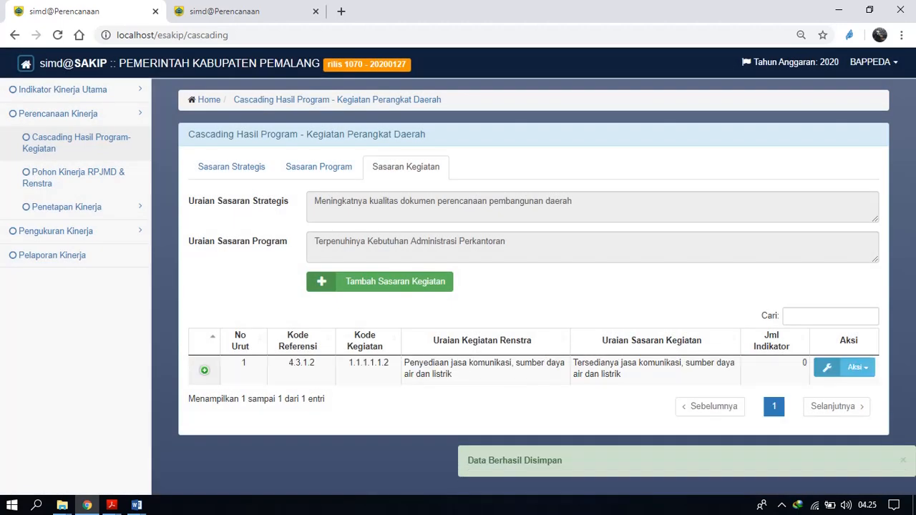
Add the Renstra indicator "terpenuhinya penyediaan jasa komunikasi, air dan listrik" to the activity target, save it, and return to the collapsed Sasaran Program list.
left_click(856, 367)
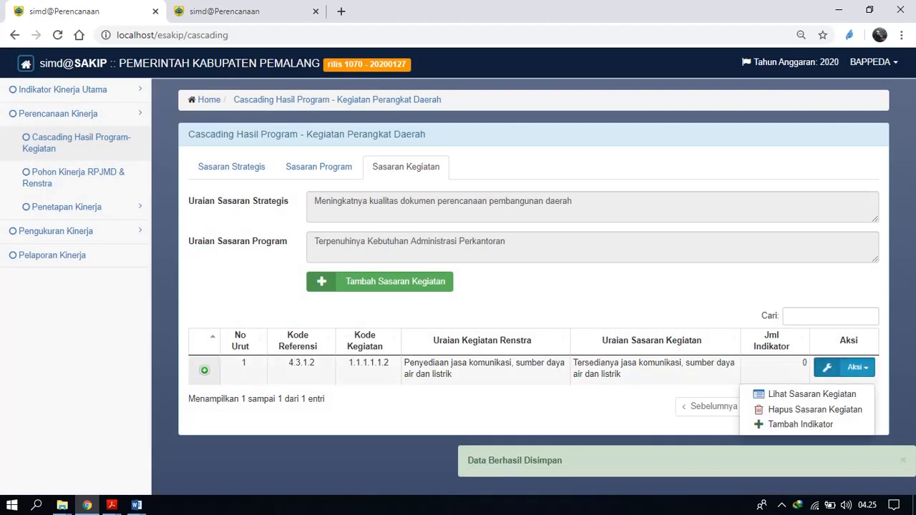
right_click(800, 425)
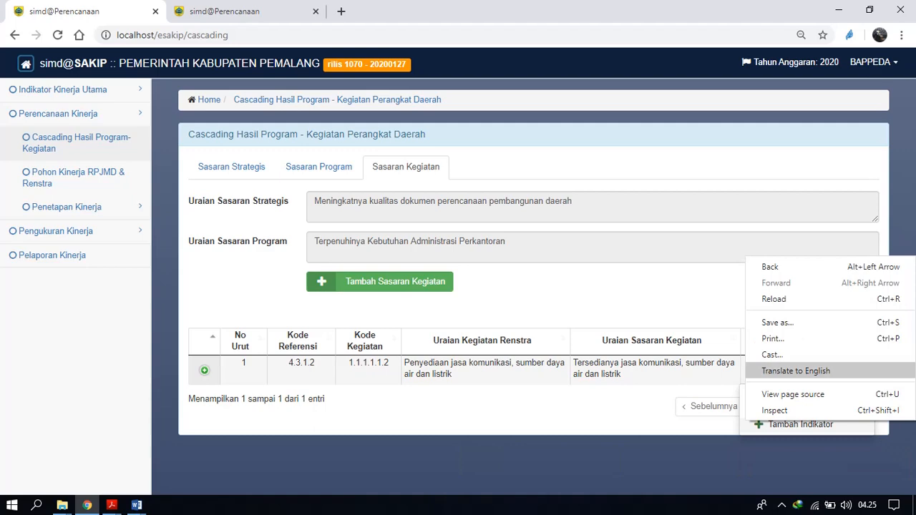
left_click(800, 428)
left_click(800, 425)
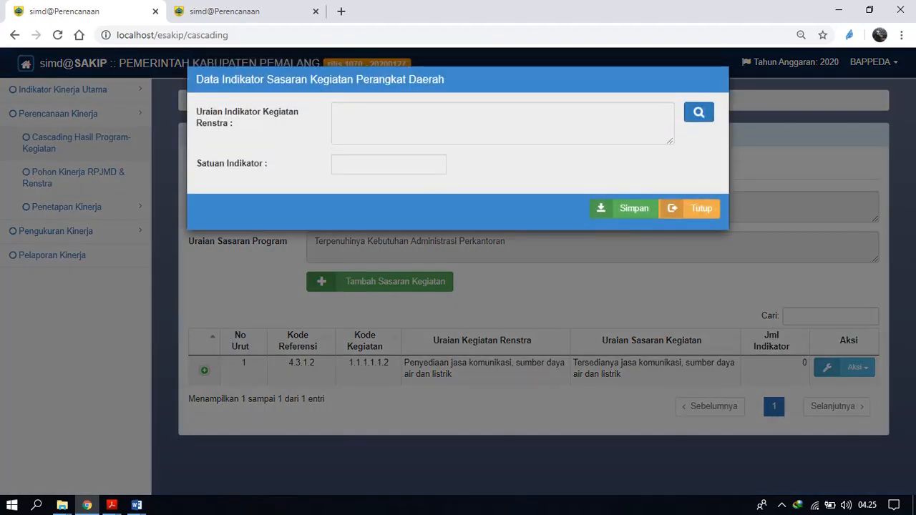
left_click(699, 113)
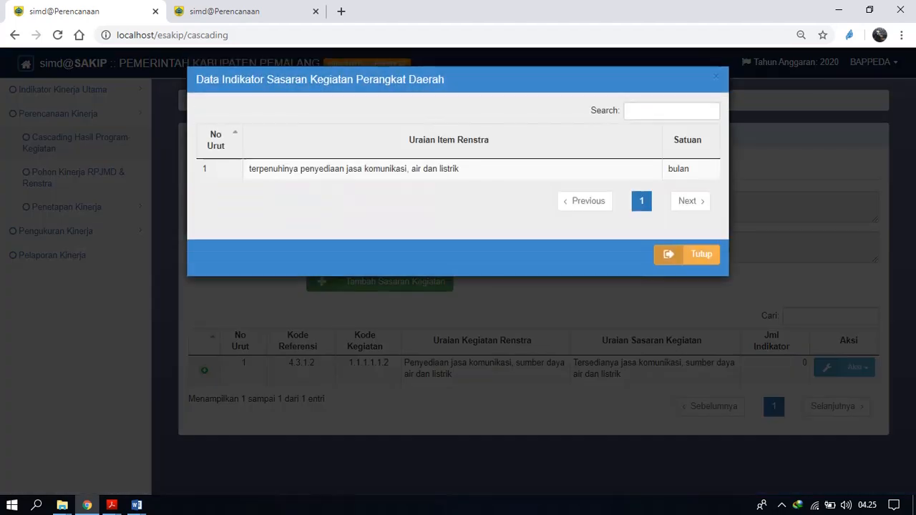
left_click(450, 167)
left_click(623, 208)
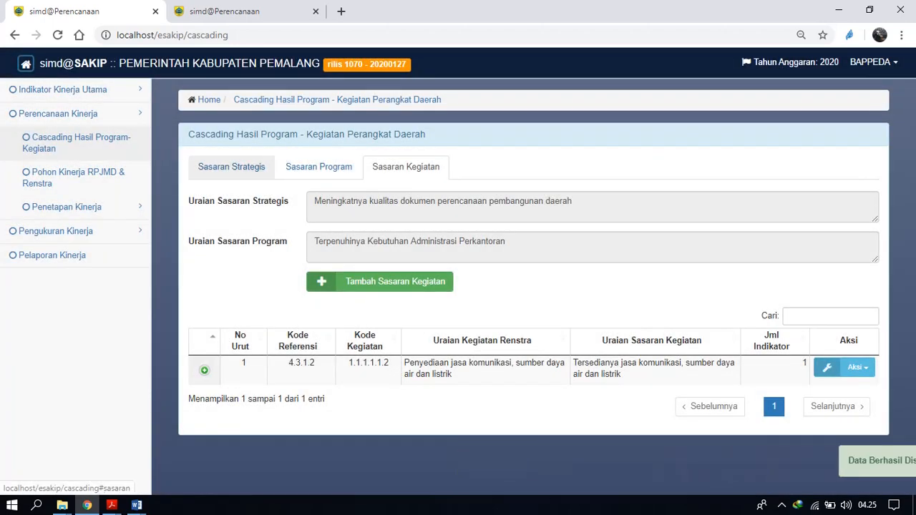
left_click(319, 166)
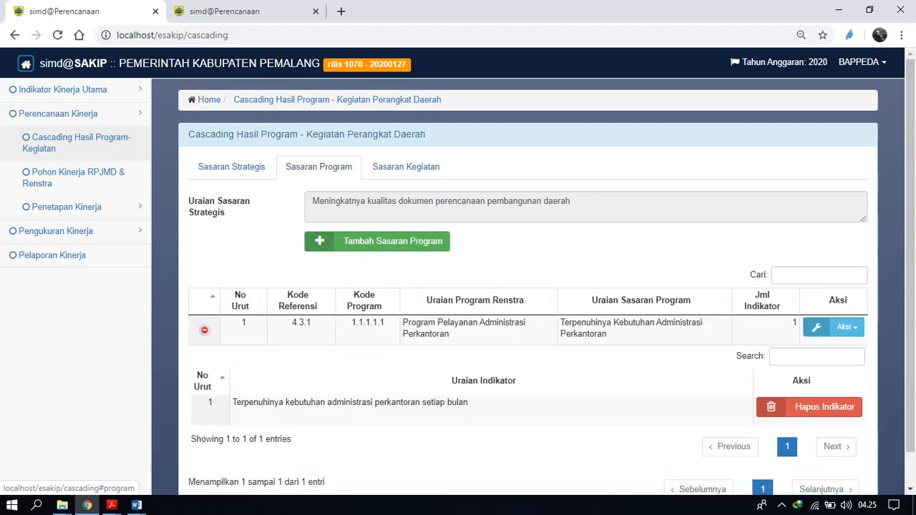
left_click(205, 330)
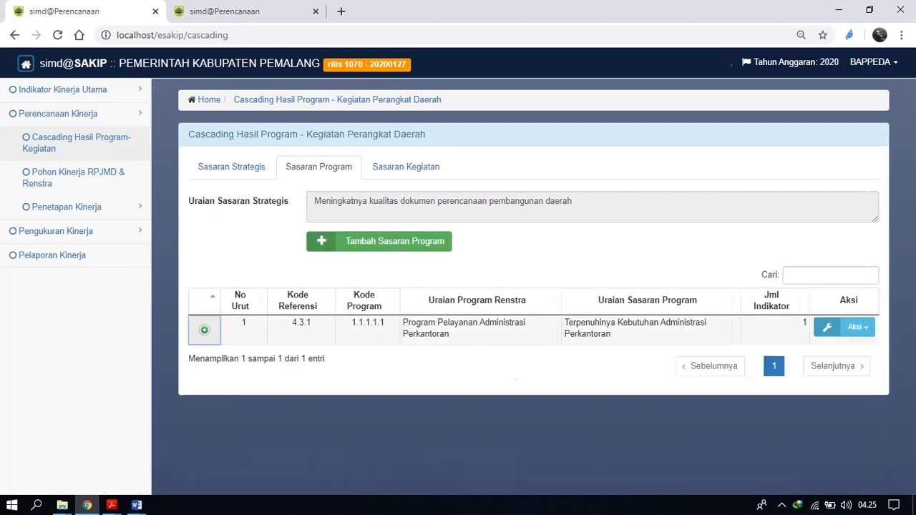
left_click(379, 242)
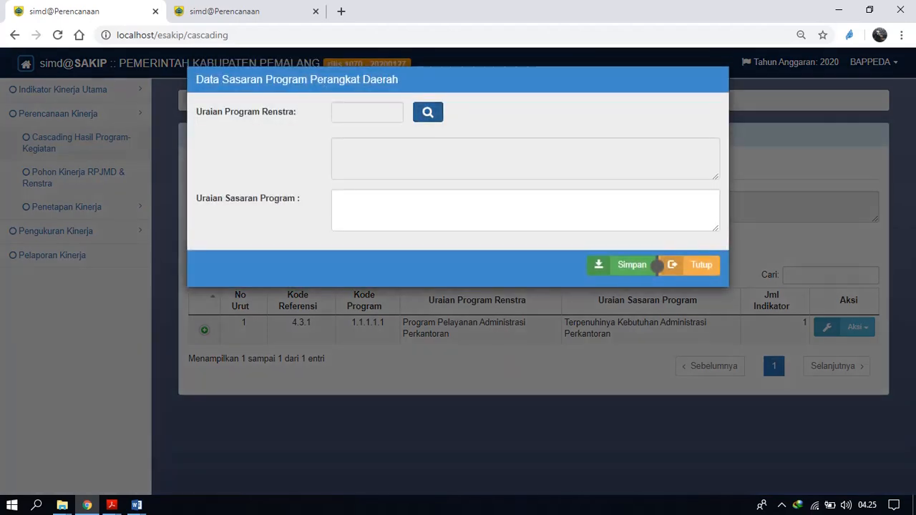
left_click(428, 112)
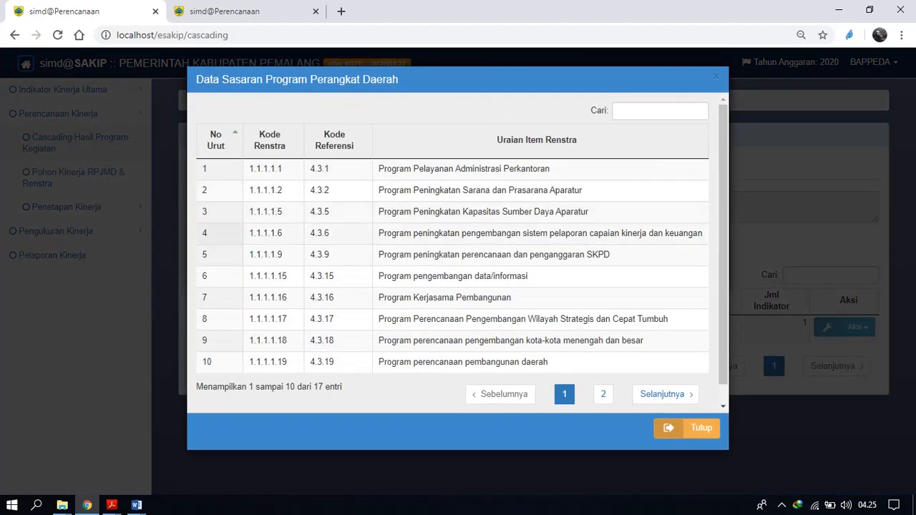
scroll(459, 251, "down", 1)
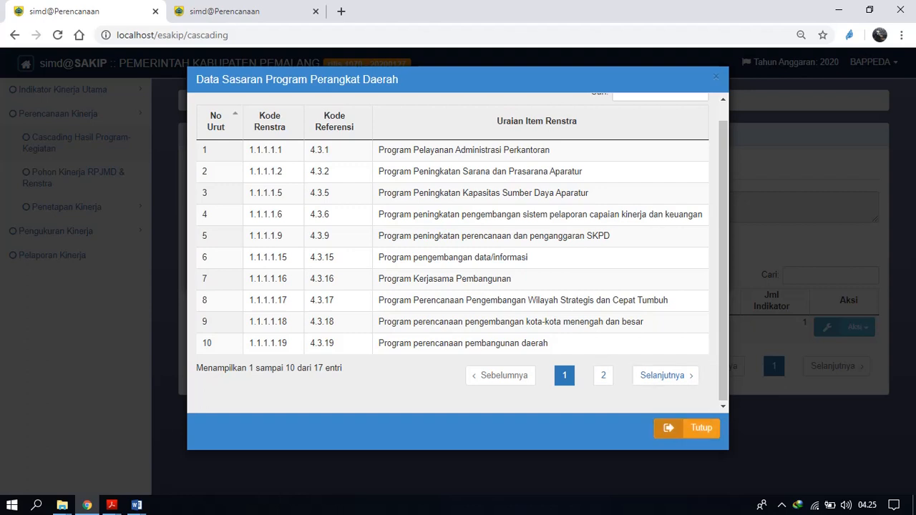
left_click(782, 506)
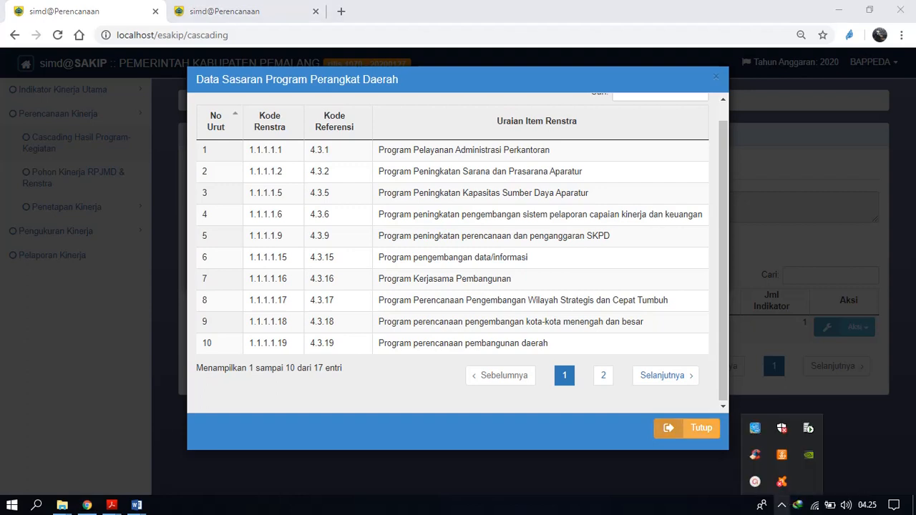
left_click(781, 456)
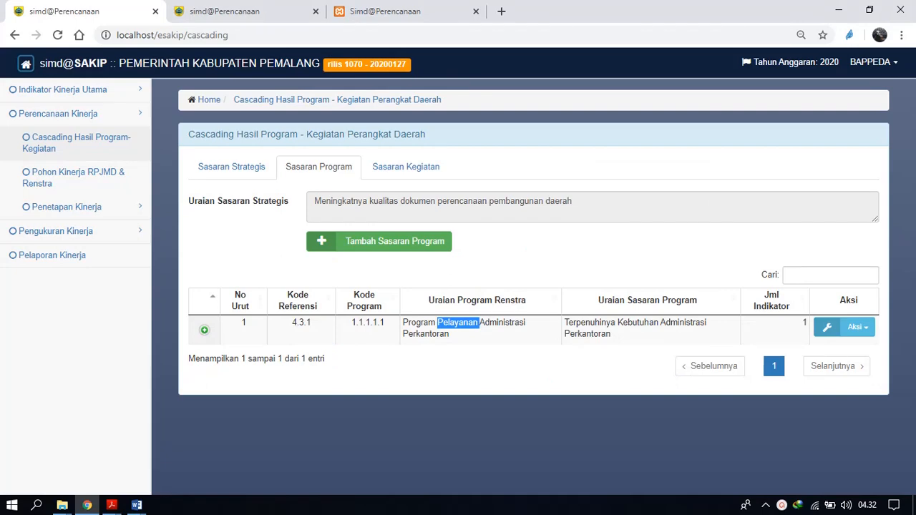
Start a new Sasaran Program for the same strategic target and choose the Renstra program "Program Peningkatan Sarana dan Prasarana Aparatur".
left_click(379, 241)
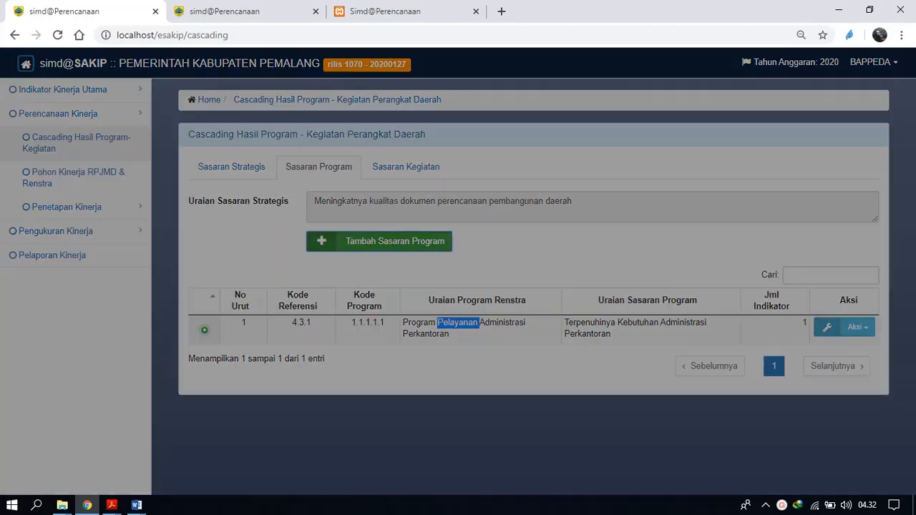
left_click(428, 113)
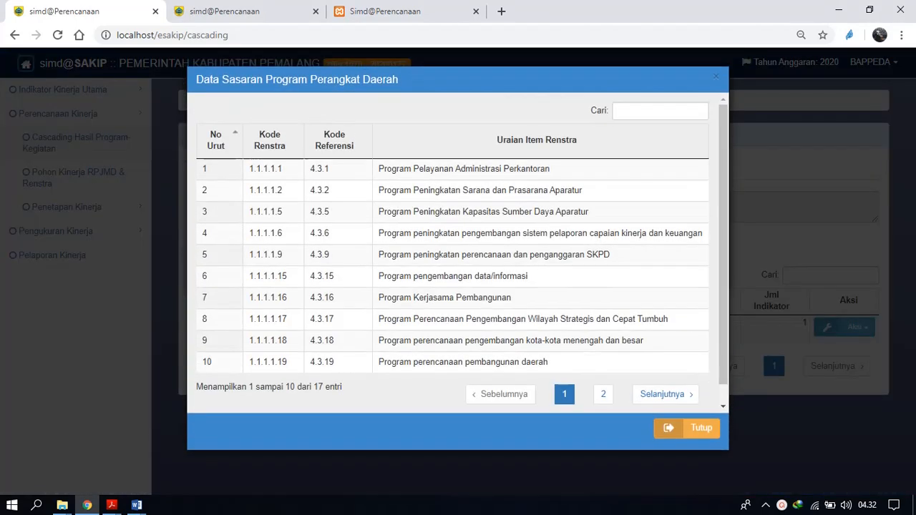
left_click(478, 190)
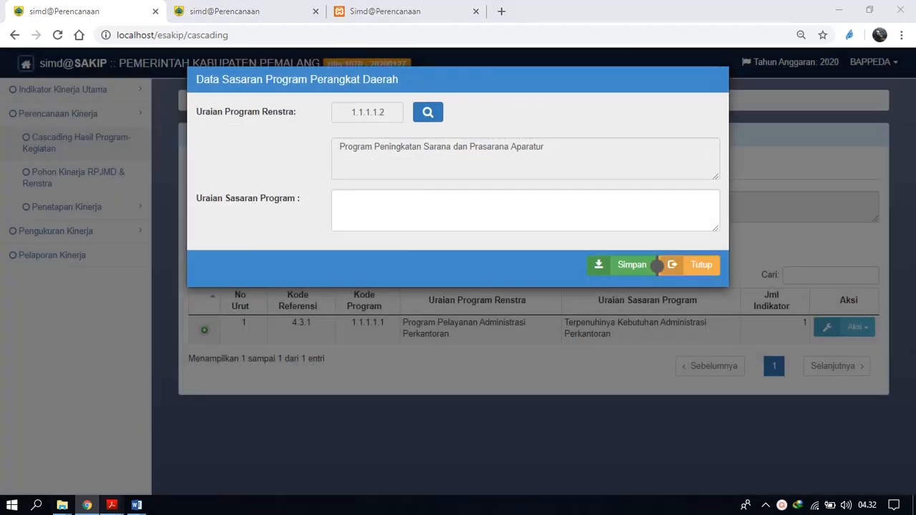
In Acrobat Reader, copy the row 2 target "Terpenuhinya kondisi sarana dan prasarana perkantoran dalam kondisi baik" from the PK Sekretariat PDF.
mouse_move(112, 506)
left_click(364, 451)
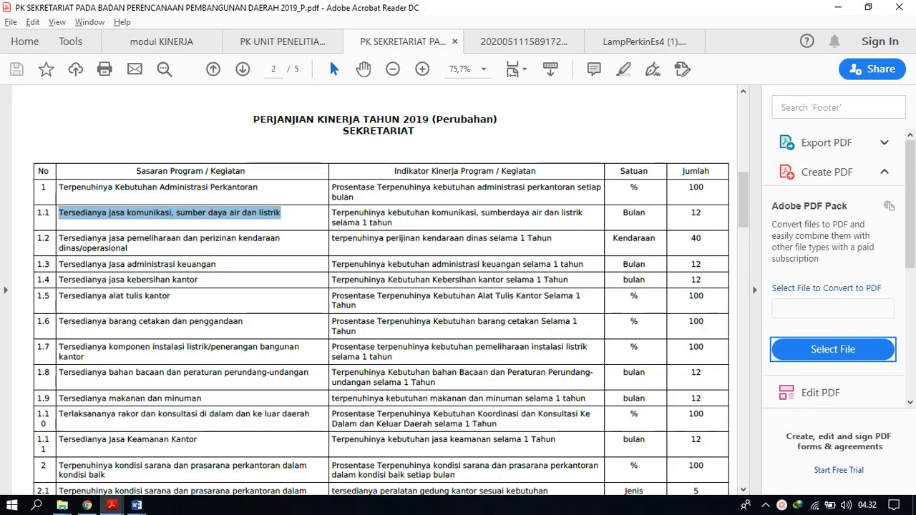
scroll(381, 301, "down", 2)
scroll(381, 300, "down", 10)
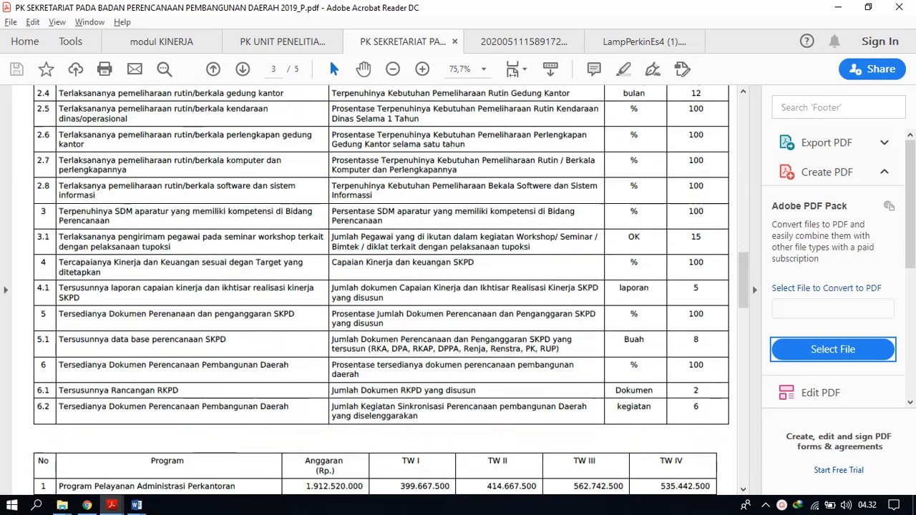
scroll(381, 300, "up", 12)
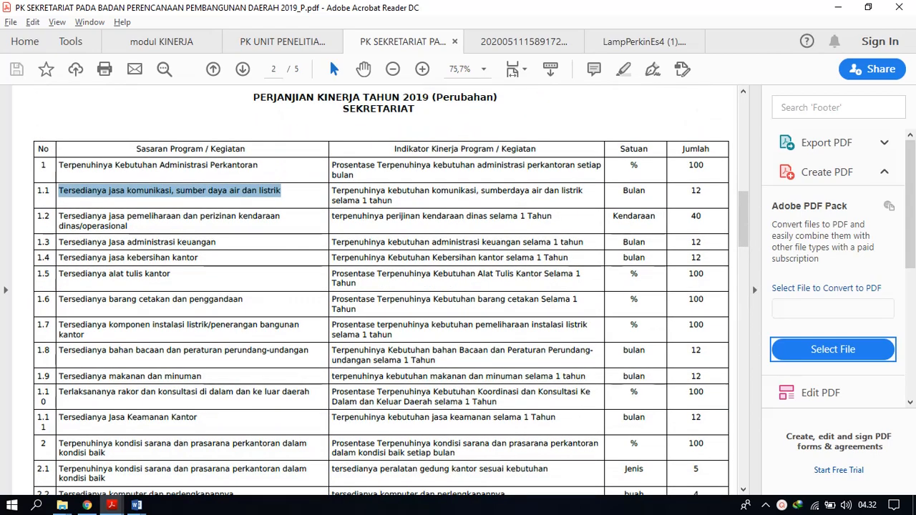
scroll(381, 300, "down", 10)
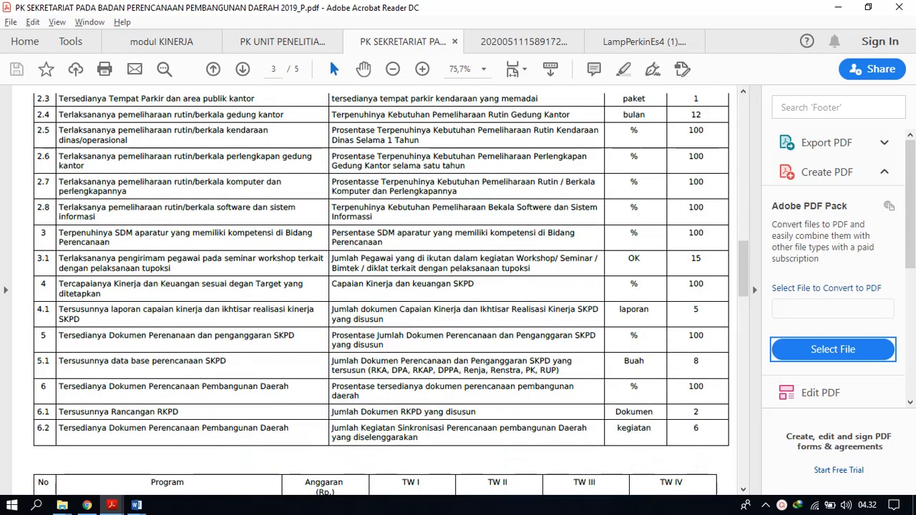
scroll(381, 287, "up", 10)
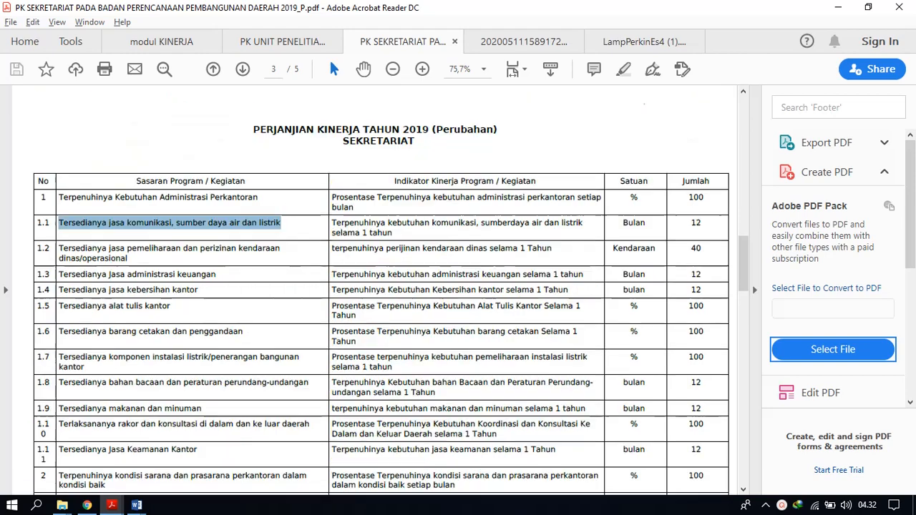
scroll(381, 287, "down", 1)
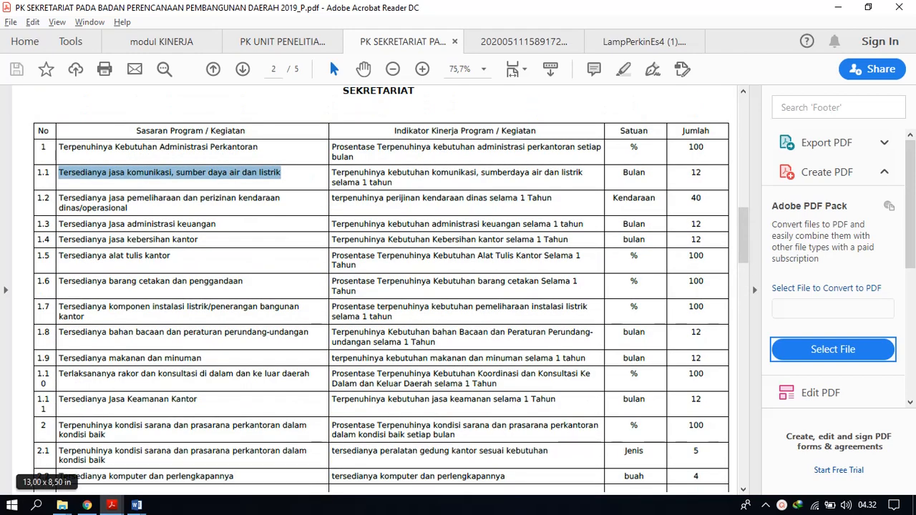
mouse_move(115, 425)
left_mouse_down()
mouse_move(119, 451)
mouse_move(77, 451)
mouse_move(113, 425)
mouse_move(80, 435)
mouse_move(106, 435)
left_mouse_up()
left_click(114, 452)
left_click(119, 426)
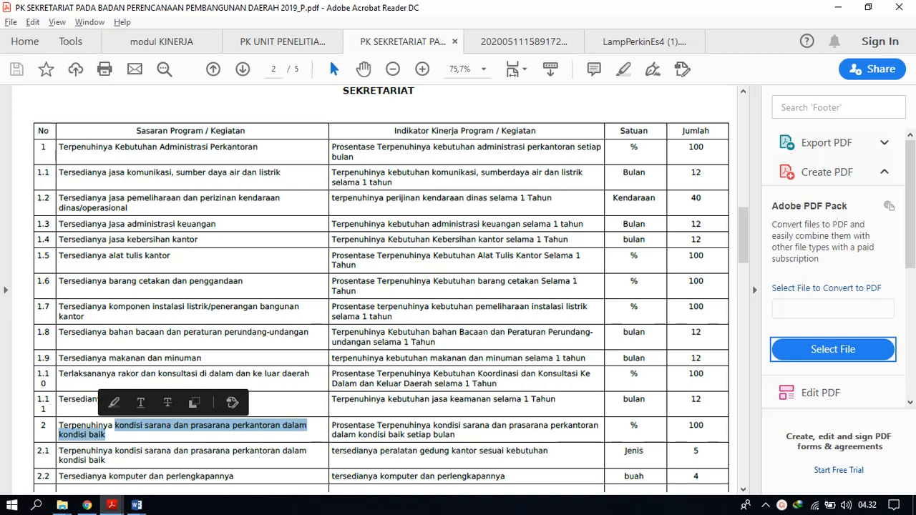
left_click(60, 426)
left_click_drag(59, 426, 107, 436)
key("ctrl+c")
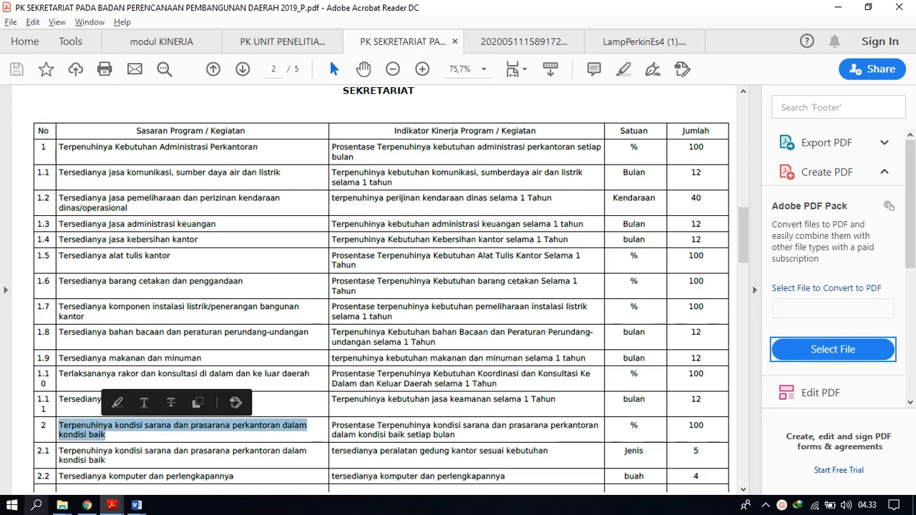
Back in Chrome, paste the copied target into Uraian Sasaran Program, remove its line break, and save the program target.
key("alt+Tab")
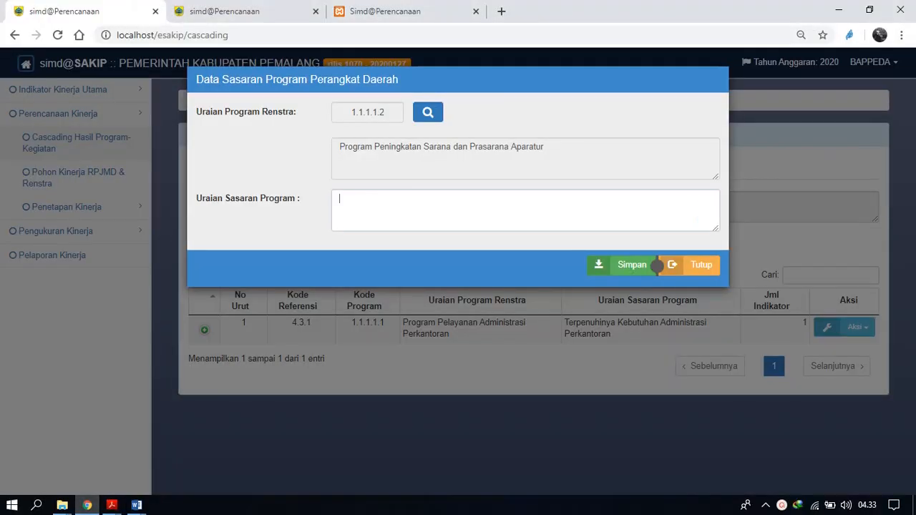
key("ctrl+v")
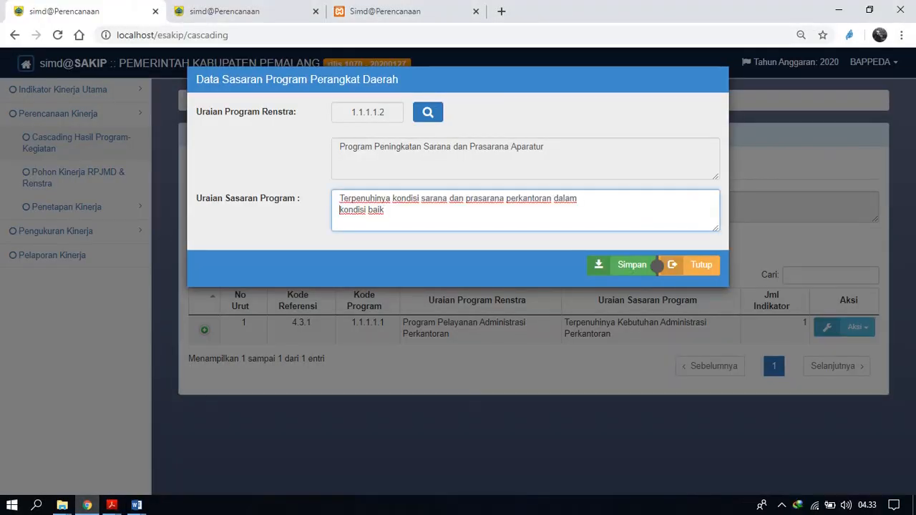
key("BackSpace")
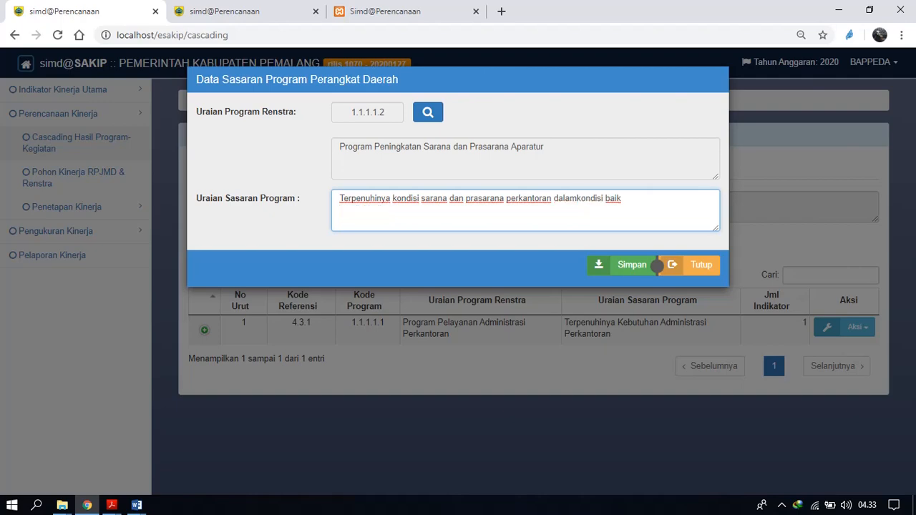
left_click(654, 266)
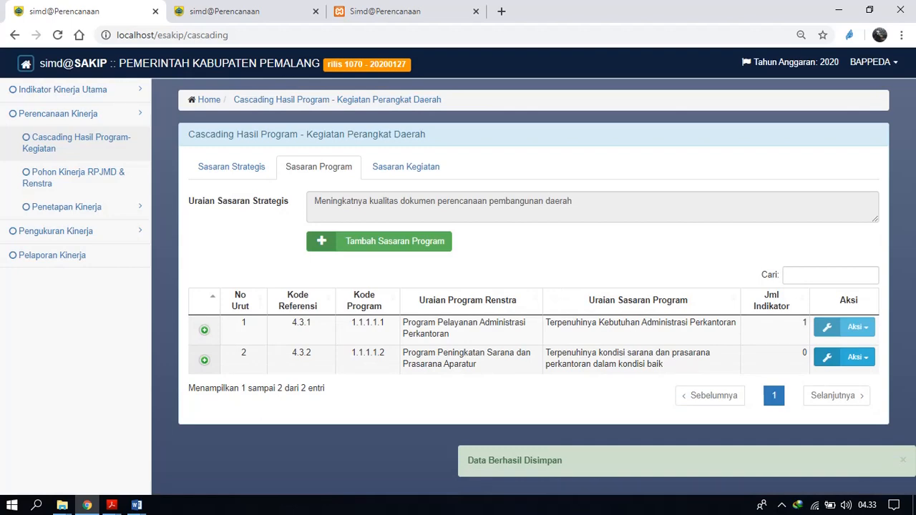
Add the Renstra indicator "Terpenuhinya kondisi sarana dan prasarana perkantoran dalam kondisi baik setiap bulan" to the second program target and save it.
right_click(854, 354)
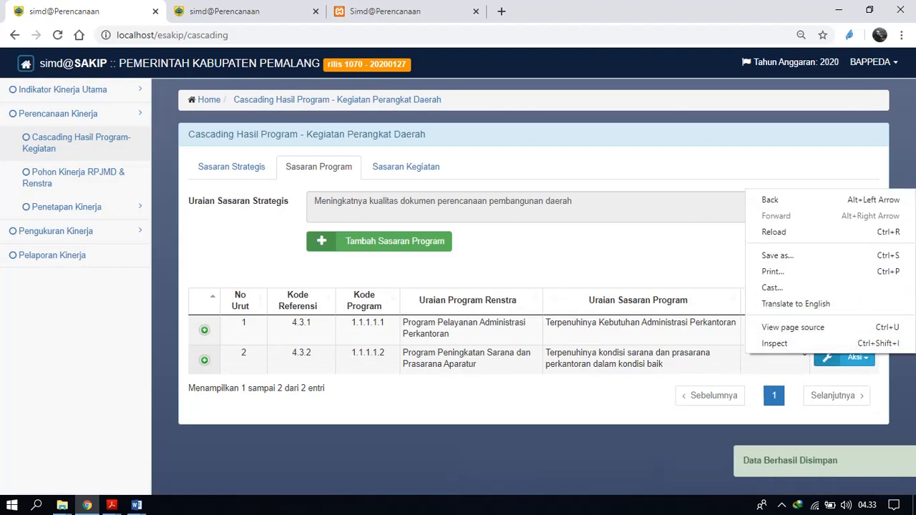
left_click(854, 357)
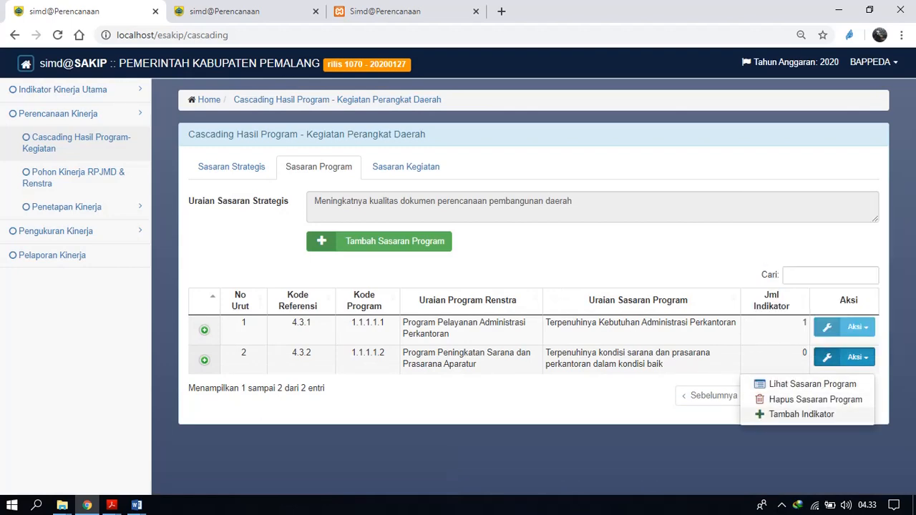
left_click(802, 414)
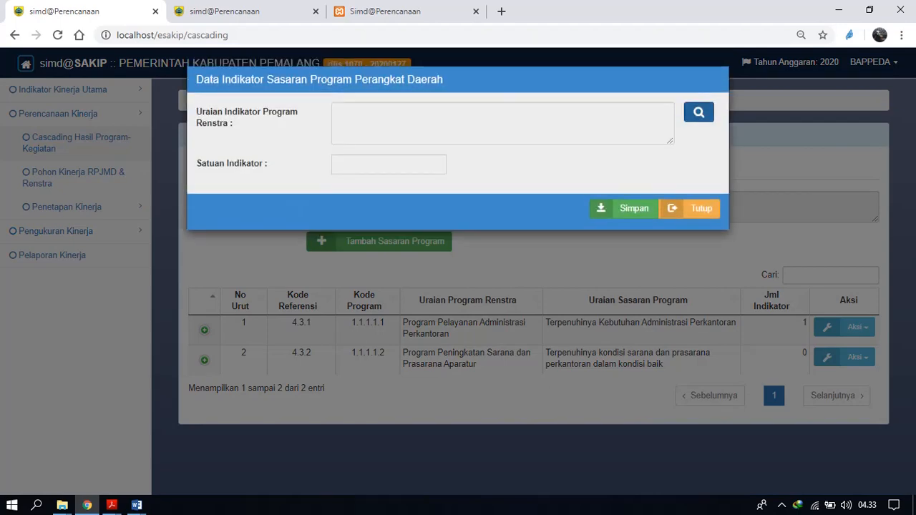
left_click(698, 112)
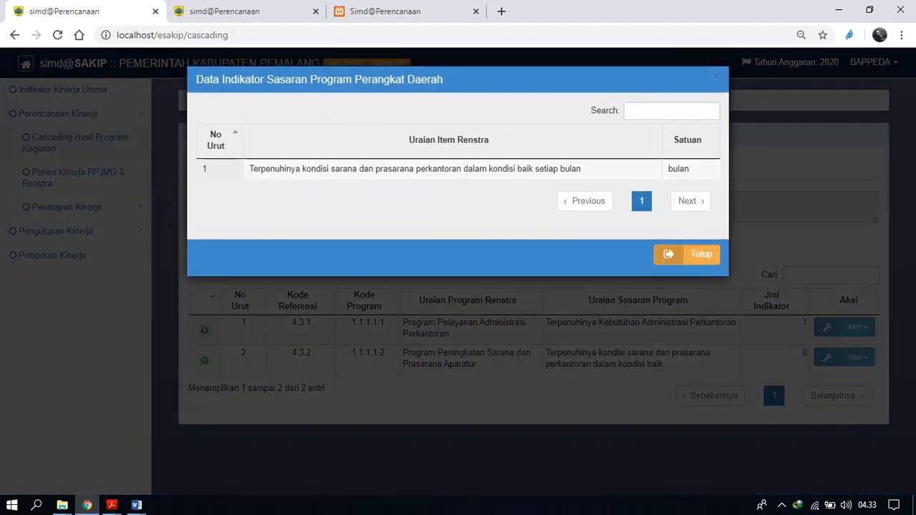
left_click(459, 169)
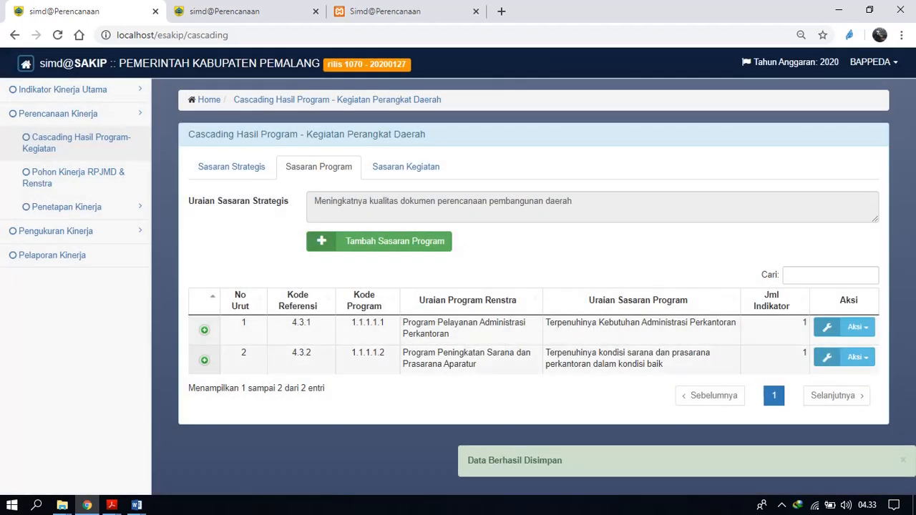
Start a new Sasaran Kegiatan under Program Peningkatan Sarana dan Prasarana Aparatur and choose the Renstra activity "Pemeliharaan rutin/berkala software dan sistim informasi".
double_click(460, 363)
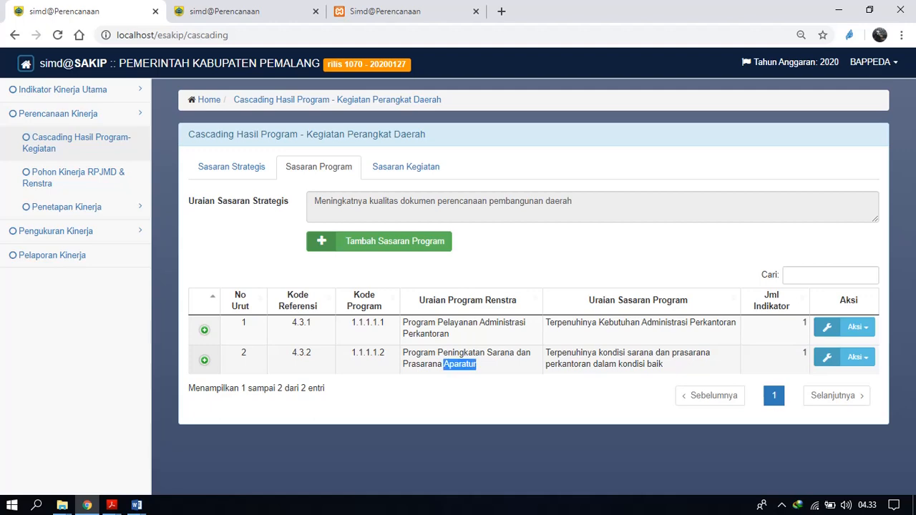
left_click(387, 281)
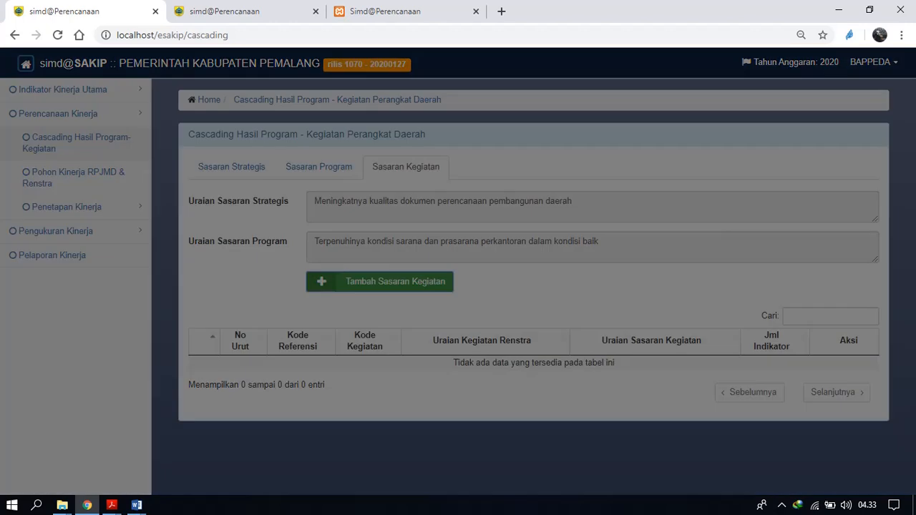
left_click(428, 112)
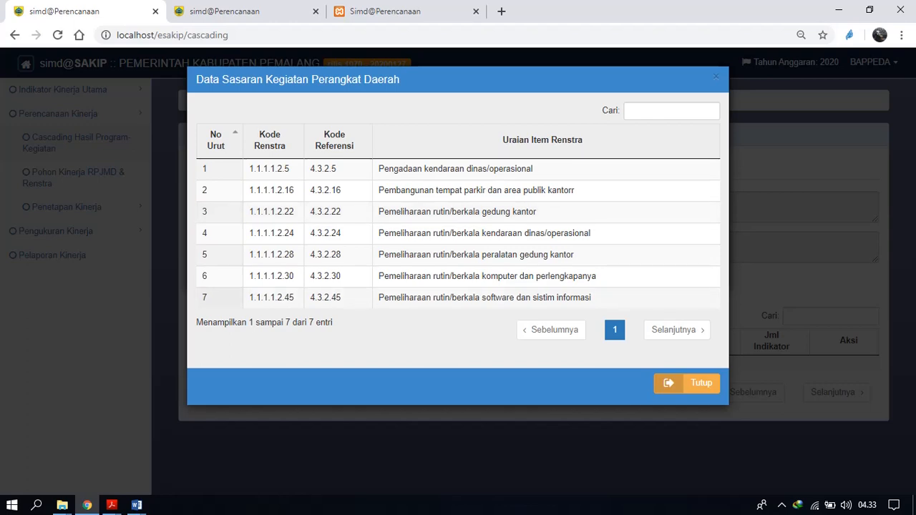
left_click(657, 297)
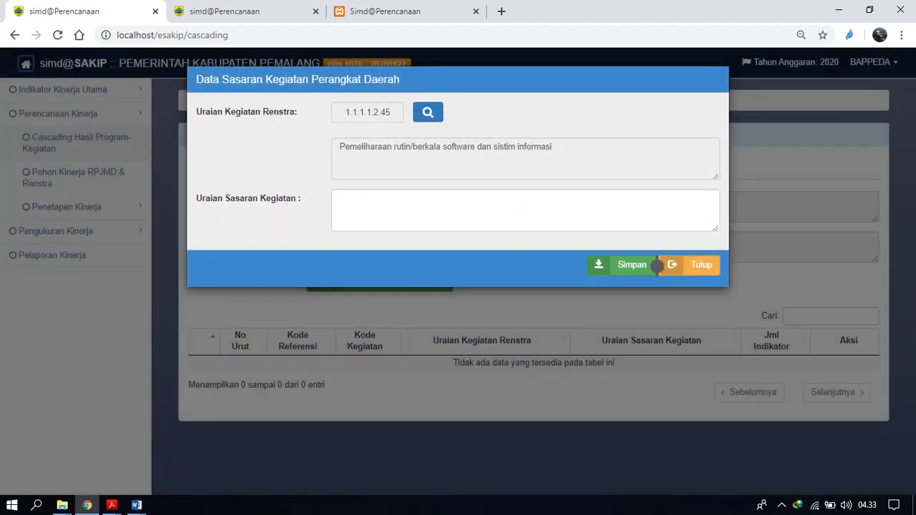
In Acrobat Reader, copy the row 2.8 target "Terlaksanya pemeliharaan rutin/berkala software dan sistem informasi" from the PK Sekretariat PDF.
left_click(111, 506)
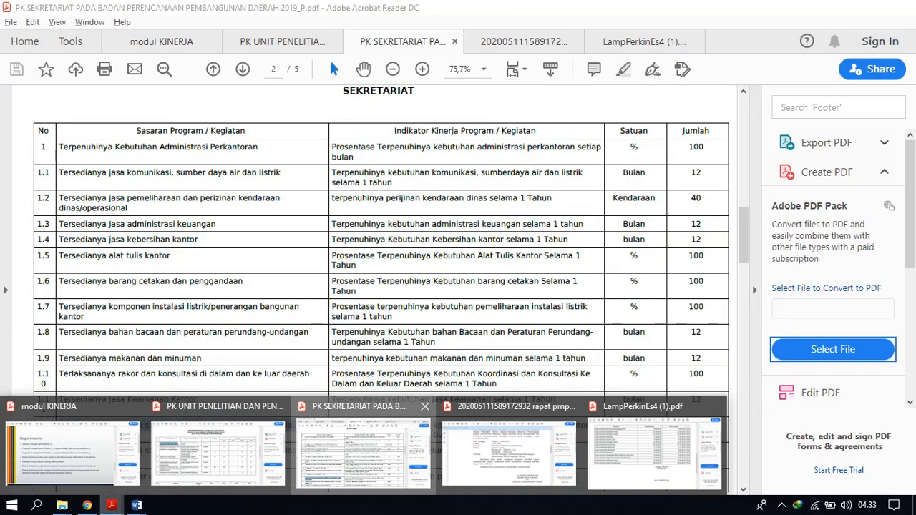
left_click(363, 455)
left_click_drag(743, 247, 744, 249)
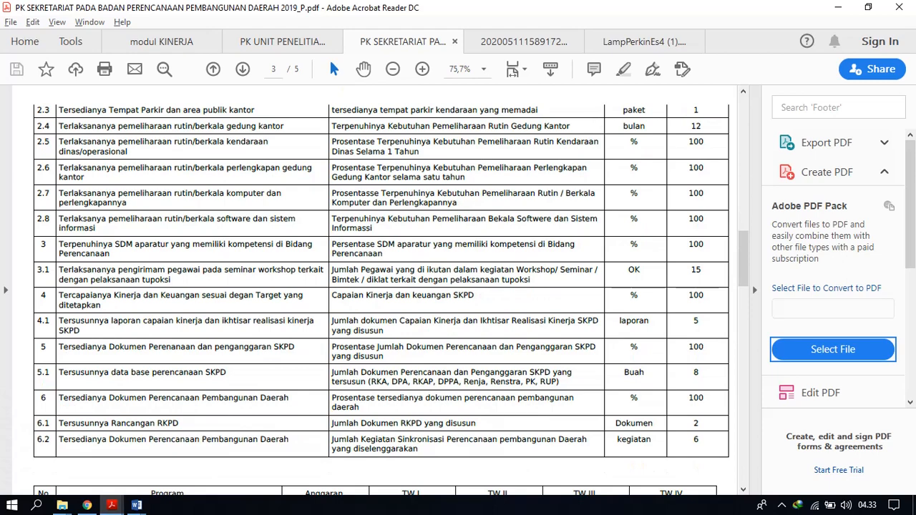
scroll(387, 286, "down", 2)
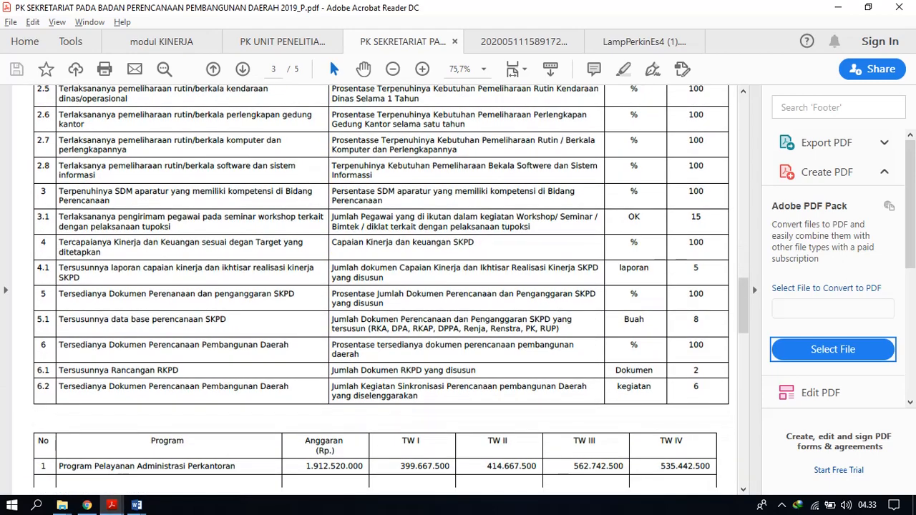
scroll(387, 287, "down", 1)
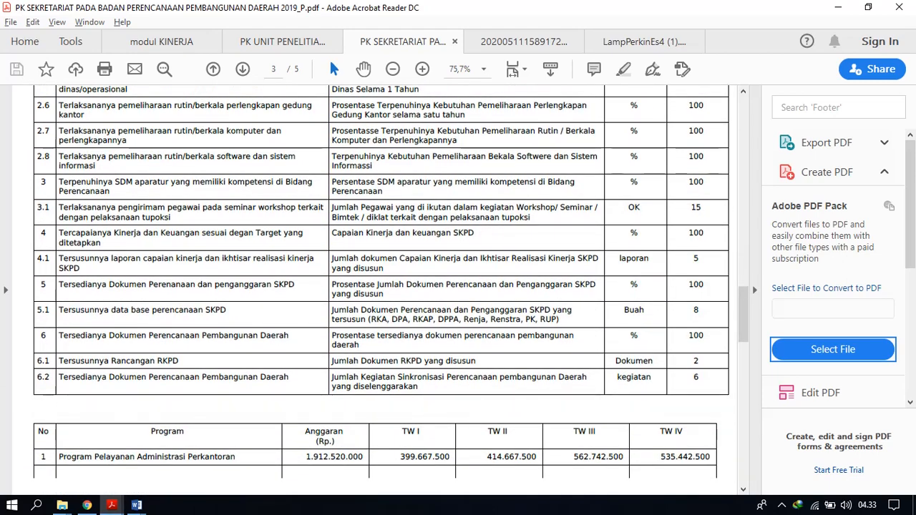
scroll(386, 286, "up", 1)
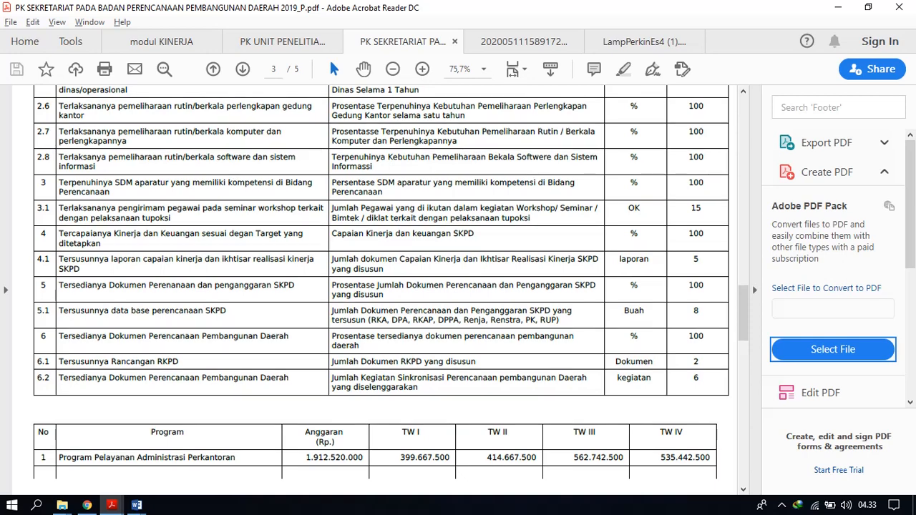
mouse_move(108, 157)
left_mouse_down()
mouse_move(92, 166)
mouse_move(69, 157)
mouse_move(98, 157)
mouse_move(95, 166)
left_mouse_up()
key("ctrl+c")
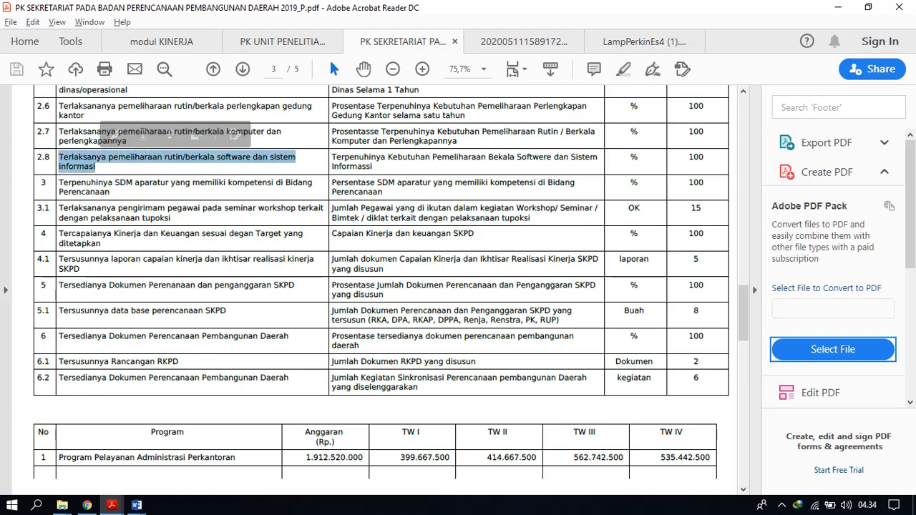
Return to Chrome, paste the copied text into Uraian Sasaran Kegiatan as a single line, and save the activity target.
right_click(87, 506)
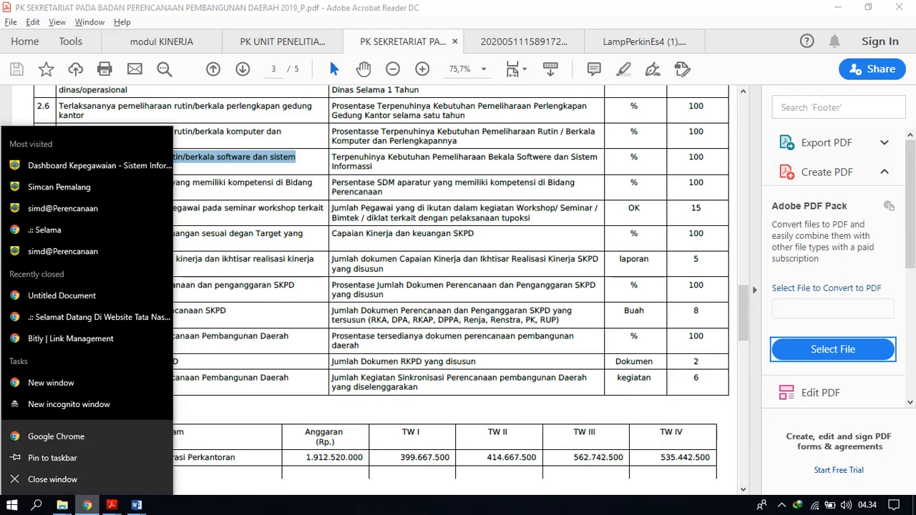
left_click(86, 505)
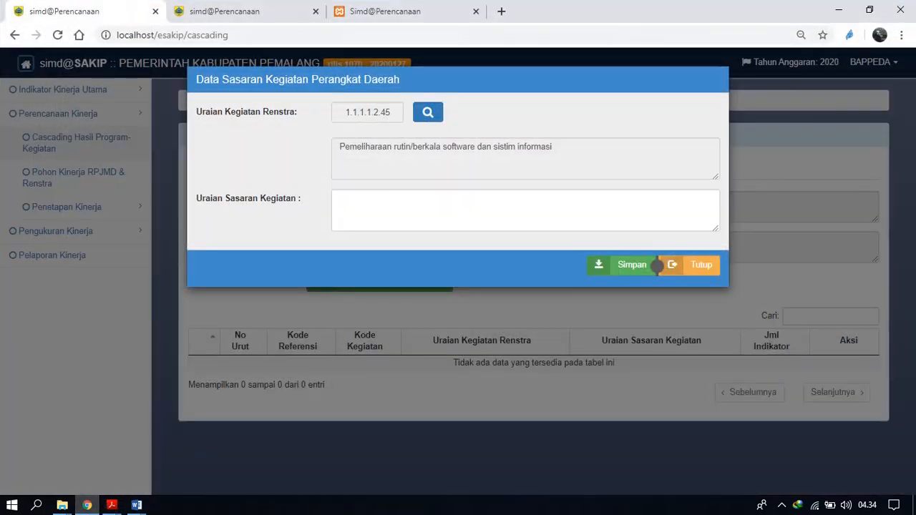
left_click(452, 207)
key("ctrl+v")
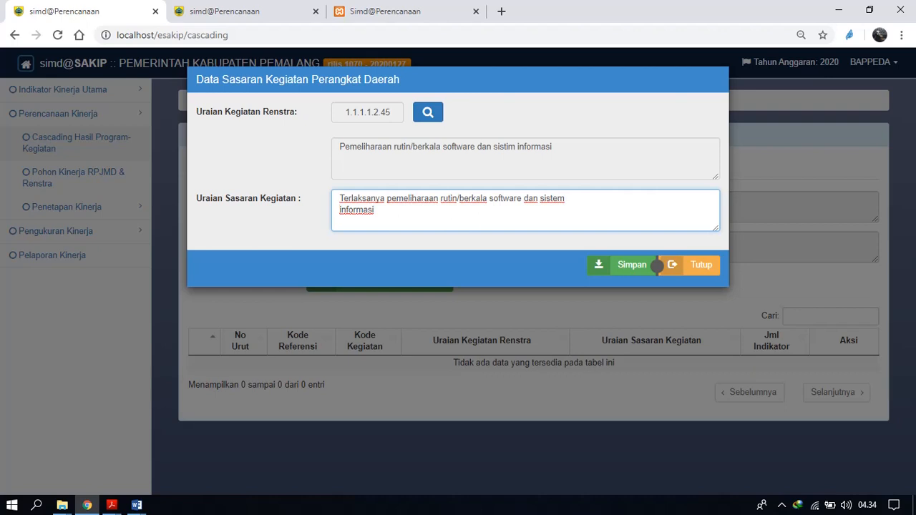
key("BackSpace")
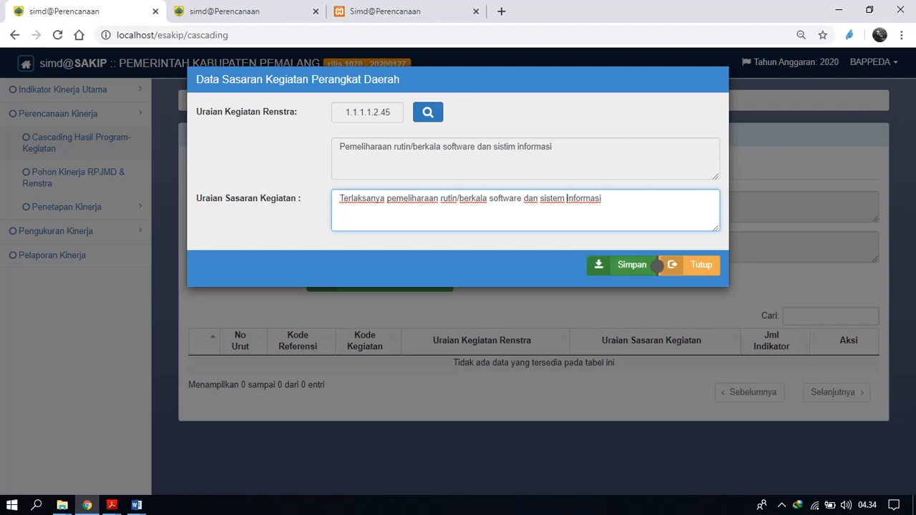
left_click(655, 266)
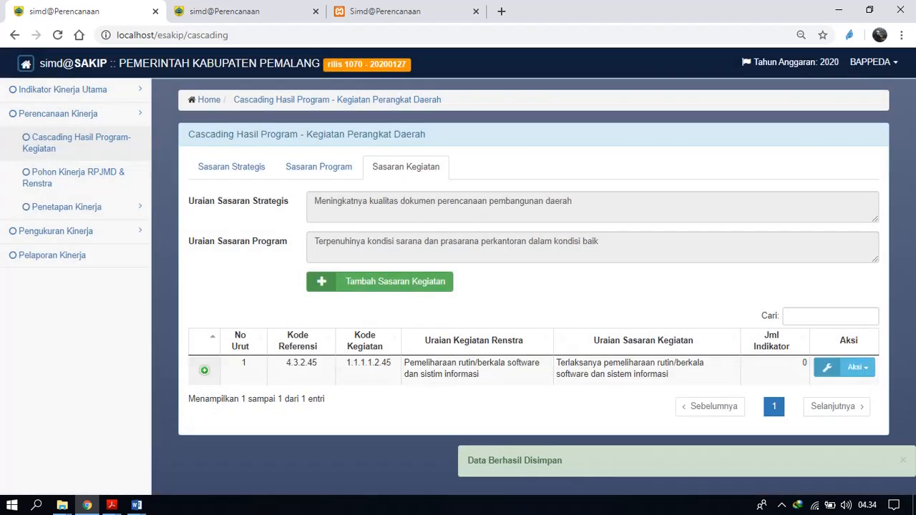
Add the Renstra indicator "terpenuhinya pemeliharaan software dan SIM" to the software maintenance activity target and save it.
left_click(856, 367)
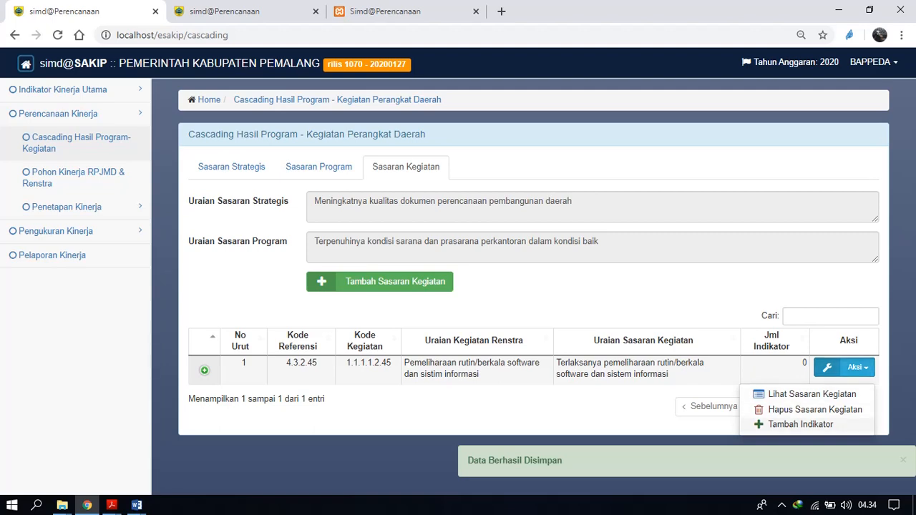
left_click(801, 423)
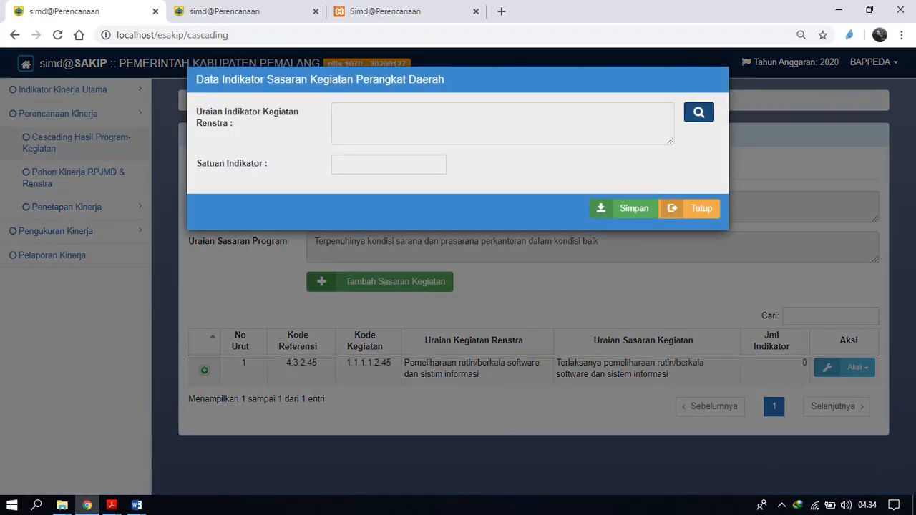
left_click(699, 112)
left_click(334, 169)
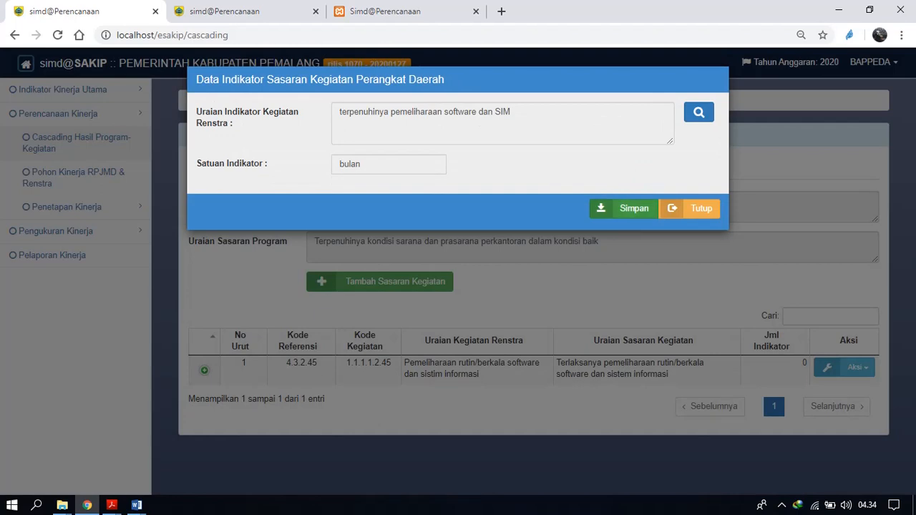
left_click(624, 209)
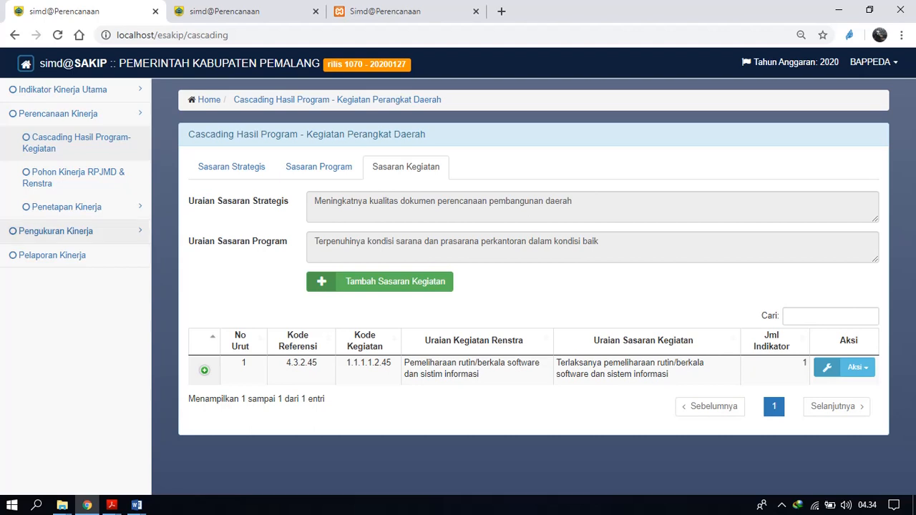
Open the Pohon Kinerja RPJMD & Renstra page and examine the available report types under Jenis Laporan.
left_click(73, 177)
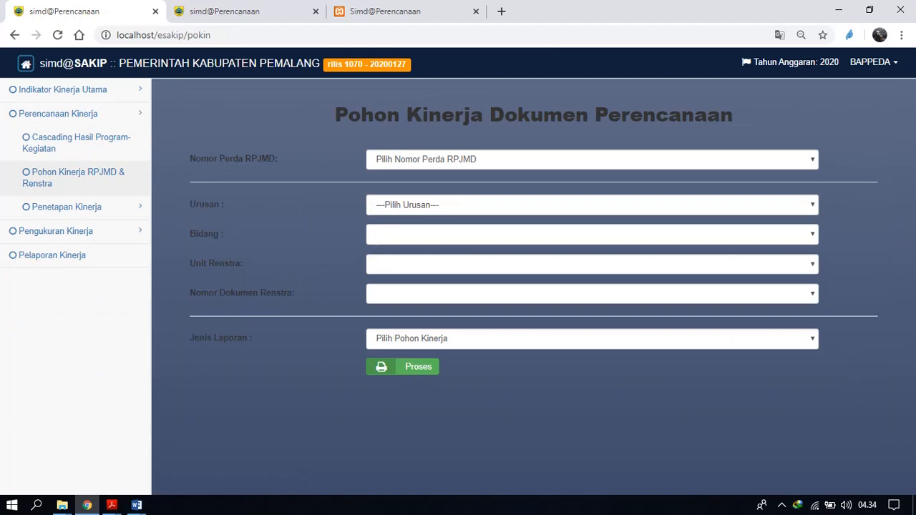
right_click(483, 172)
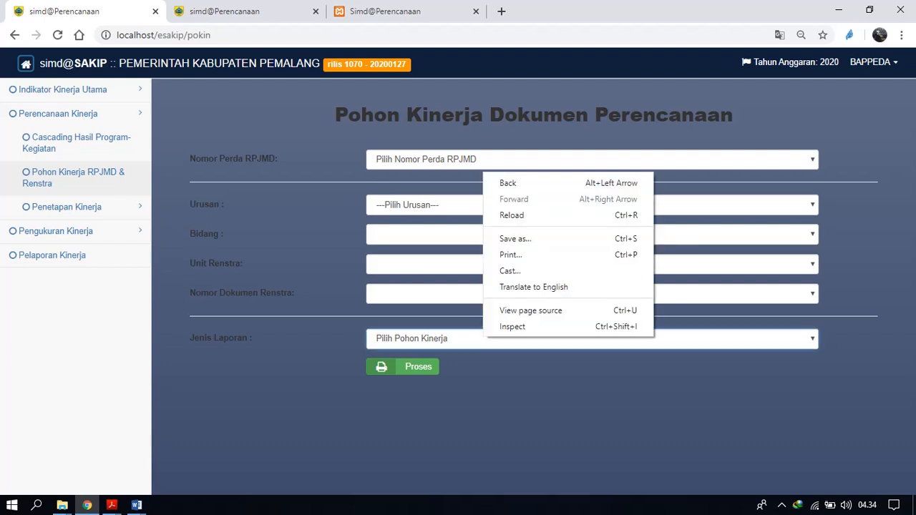
left_click(483, 339)
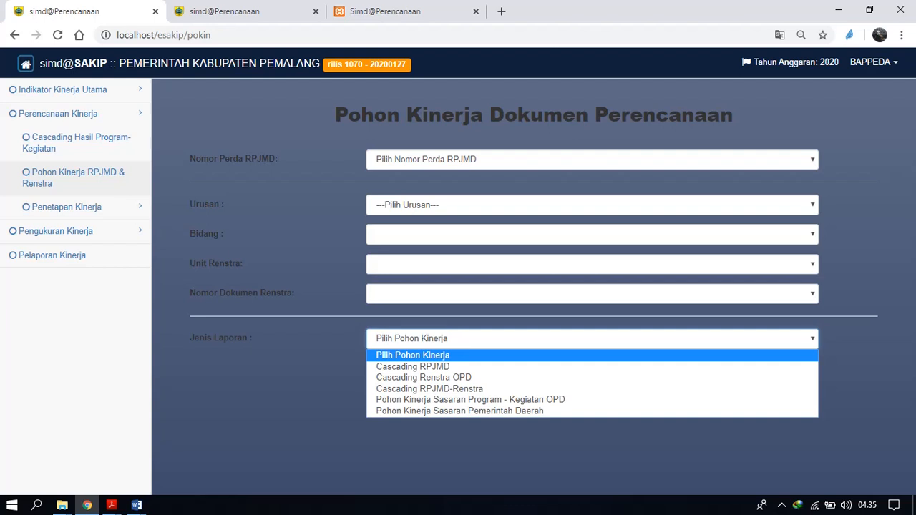
key("Escape")
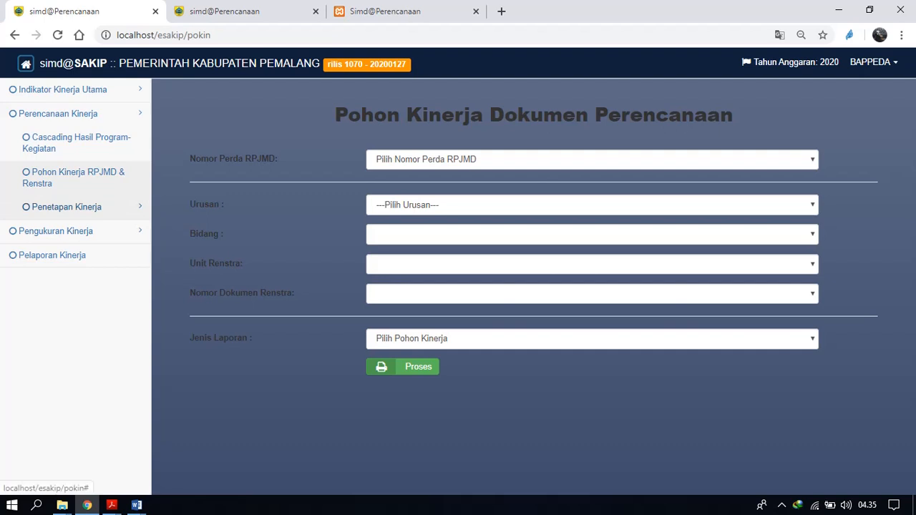
Open Penetapan Kinerja Level 1, choose the unit Badan Perencanaan Pembangunan Daerah, and start a new Perkin document.
left_click(66, 207)
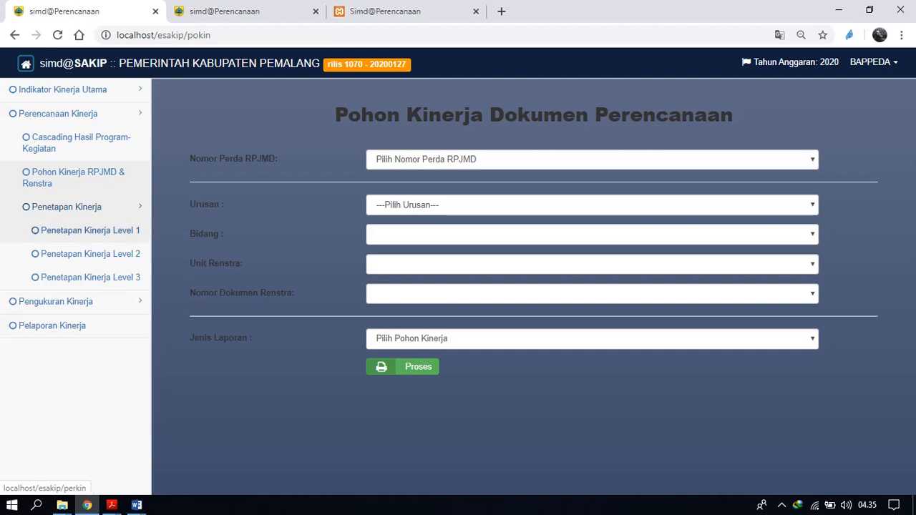
left_click(90, 230)
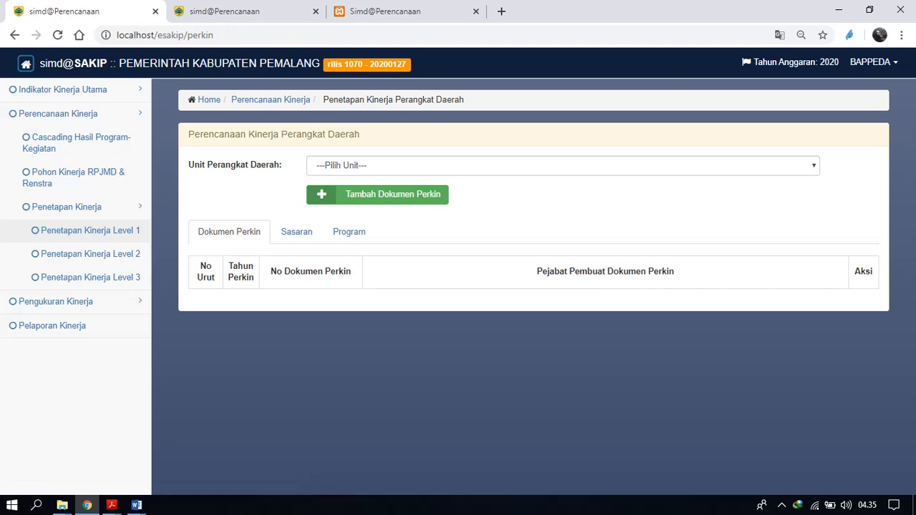
left_click(563, 165)
left_click(401, 194)
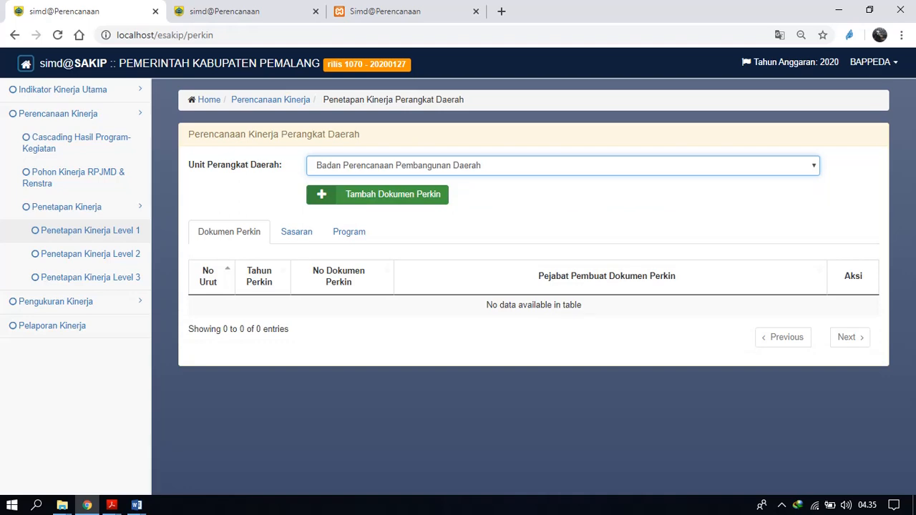
left_click(393, 194)
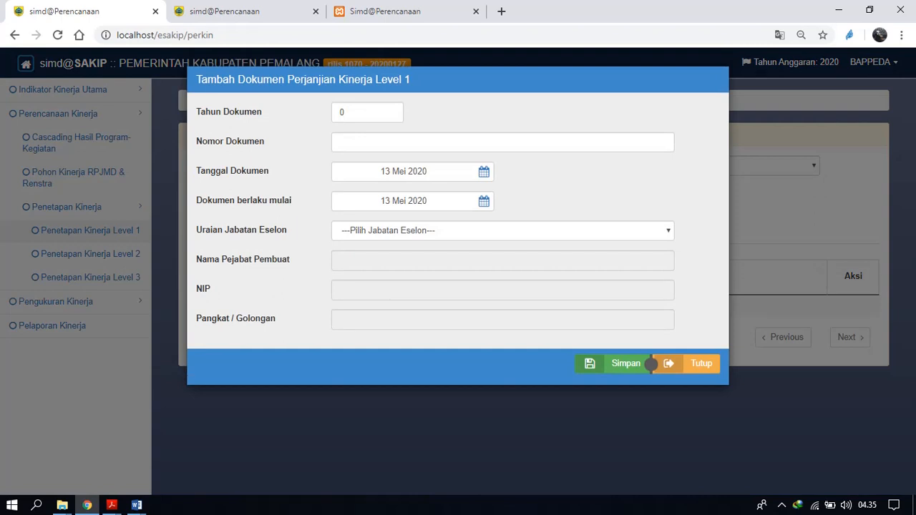
Enter 01/perkin as Nomor Dokumen and choose Kepala Badan Perencanaan Pembangunan Daerah as the Jabatan Eselon.
left_click(651, 364)
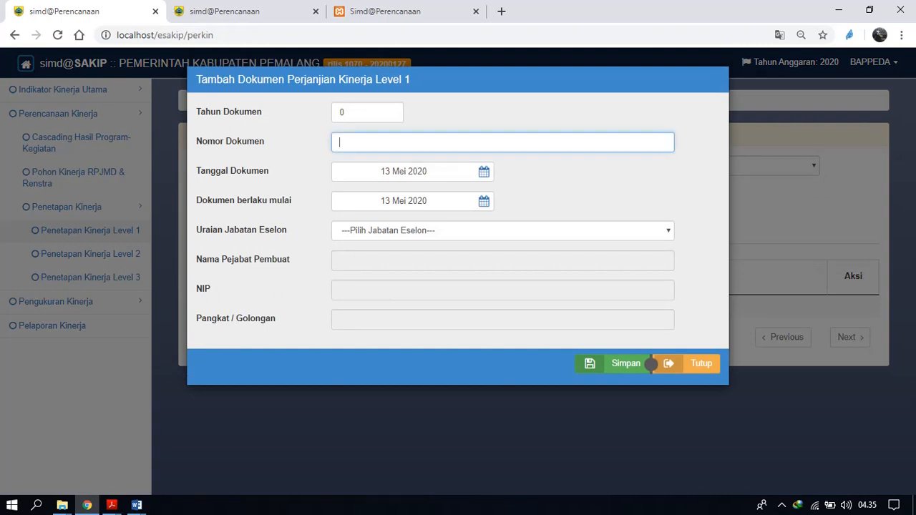
type("01/perkin")
left_click(503, 231)
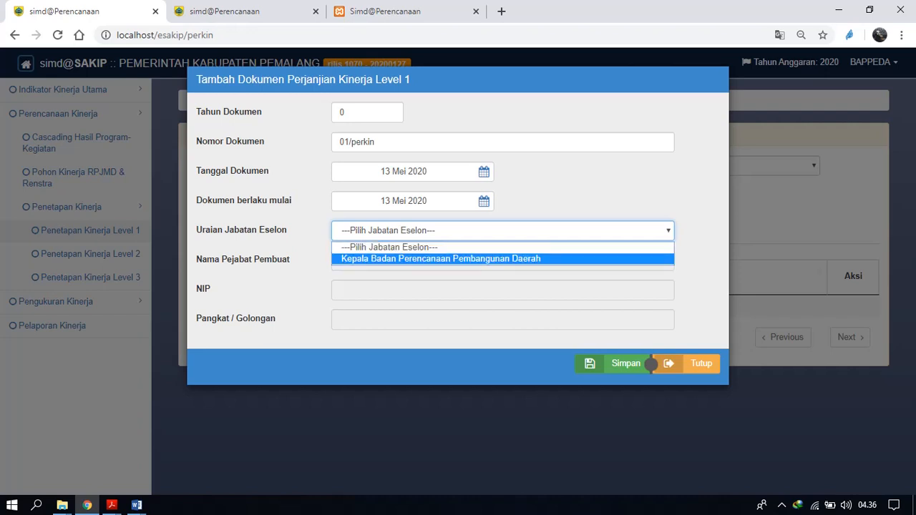
left_click(473, 259)
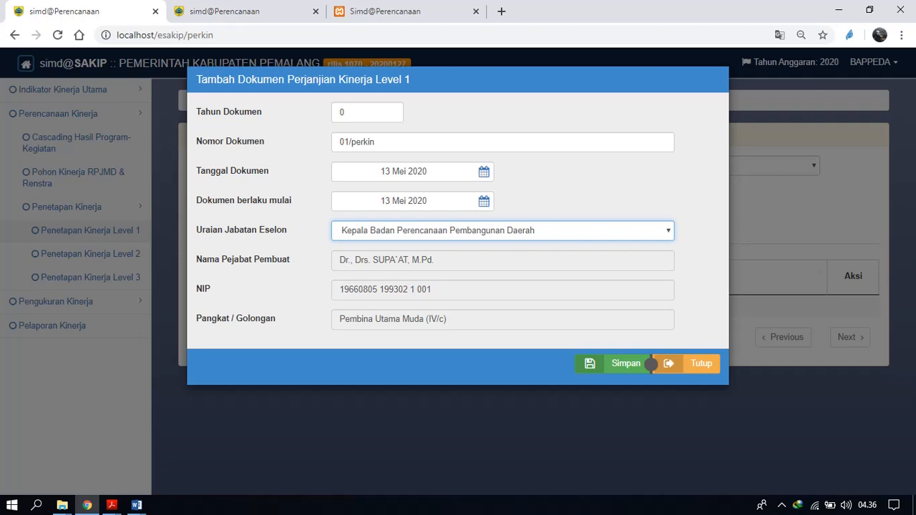
Save the new Perkin document, reopen its detail data, and save it again with Tahun Dokumen set to 2020.
left_click(648, 363)
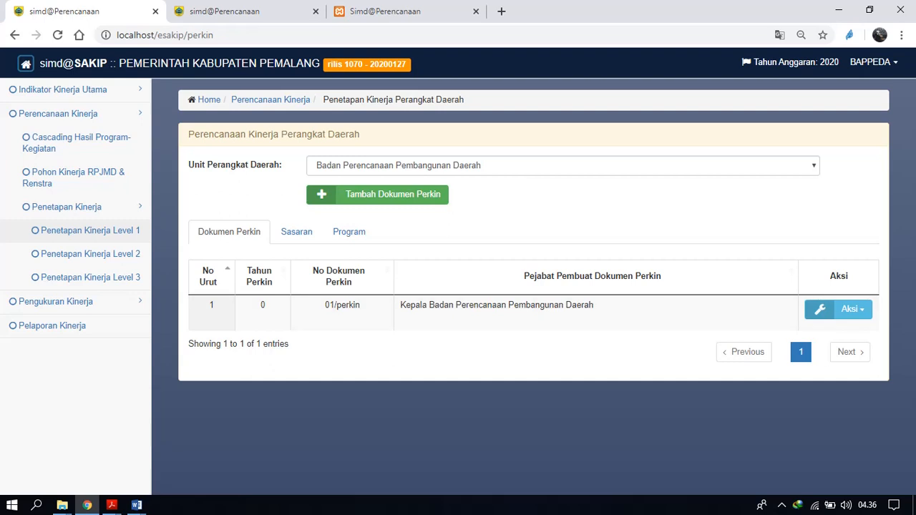
left_click(852, 309)
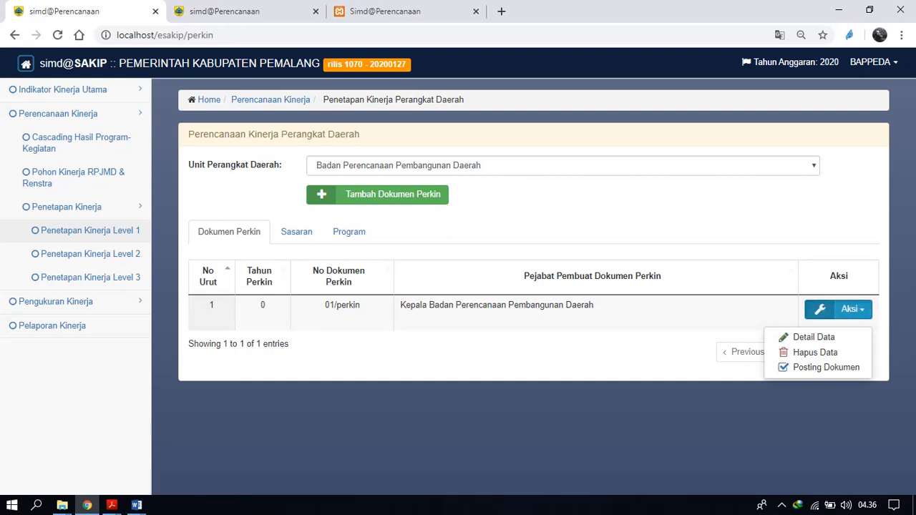
left_click(814, 338)
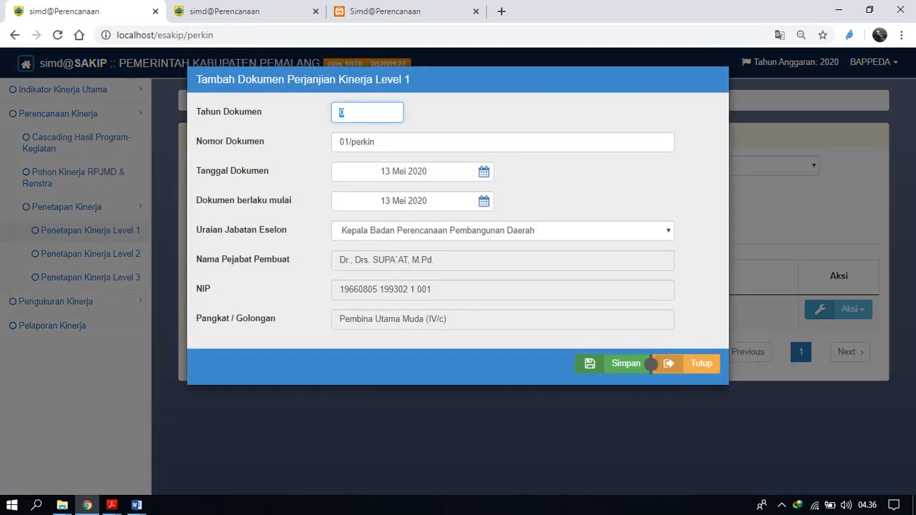
type("2020")
left_click(651, 364)
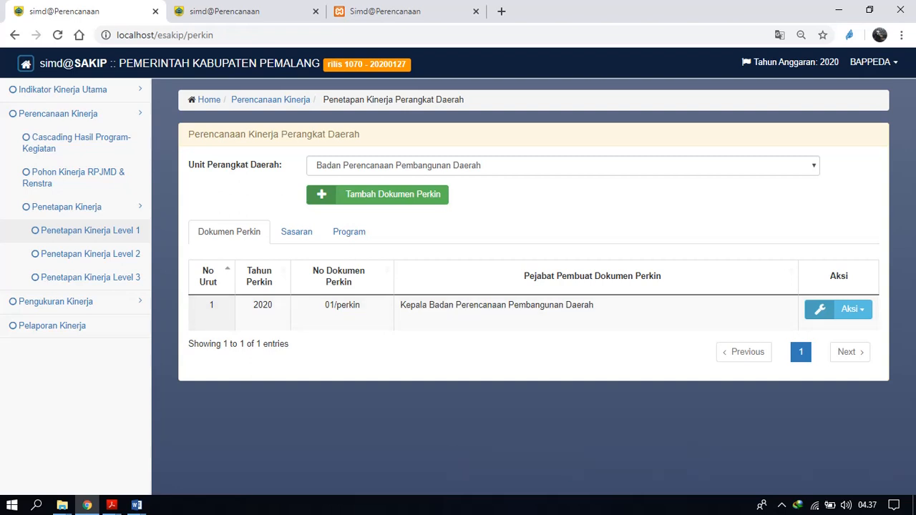
Process the Perkin targets under Sasaran from the document Renstra Badan Perencanaan Pembangunan Daerah.
left_click(296, 232)
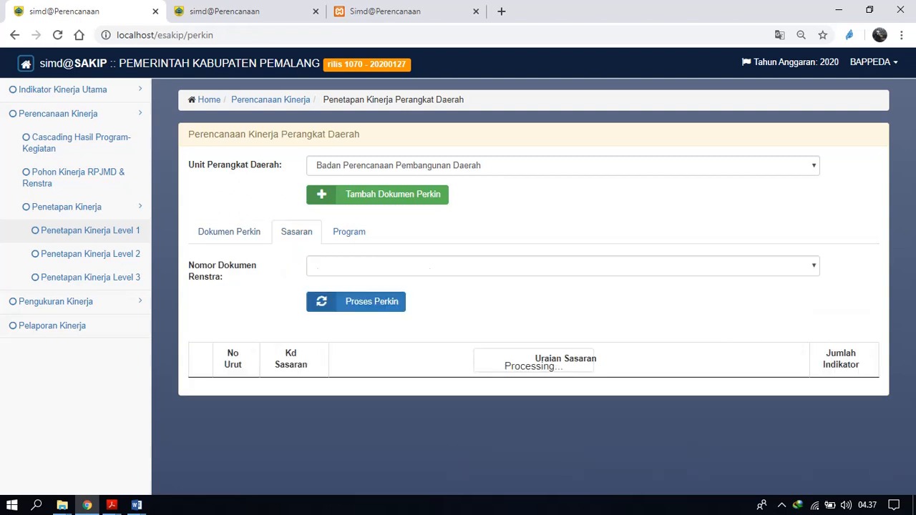
left_click(562, 267)
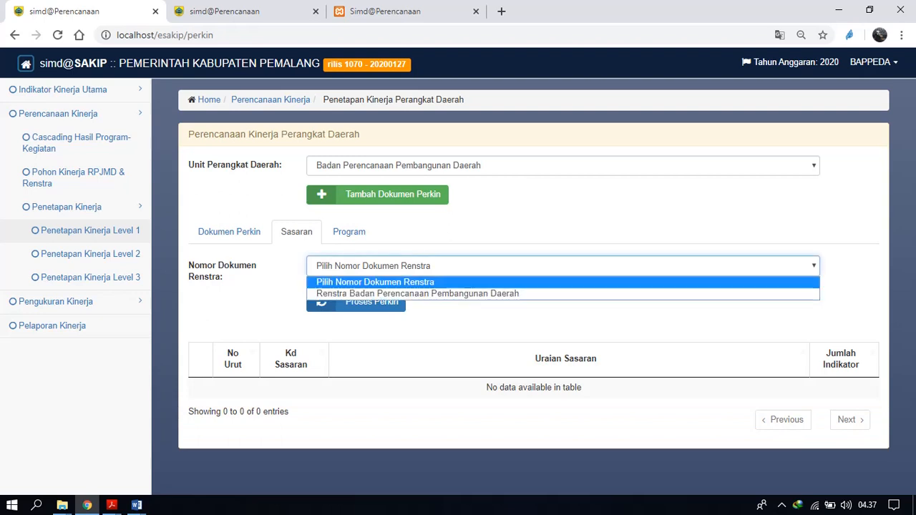
key("Down")
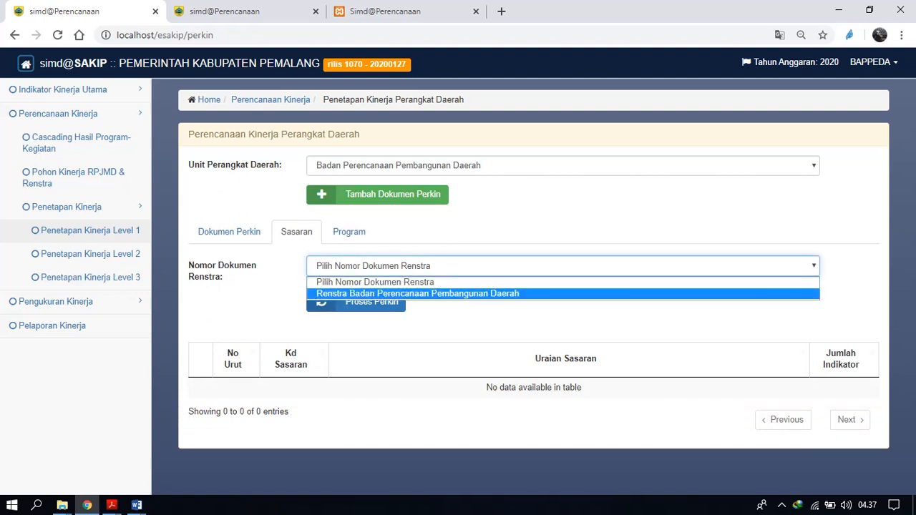
key("Return")
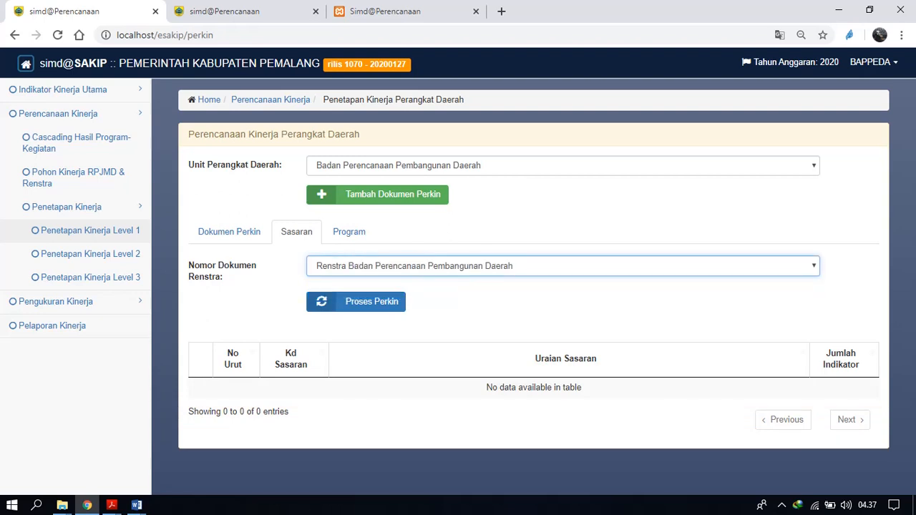
left_click(356, 301)
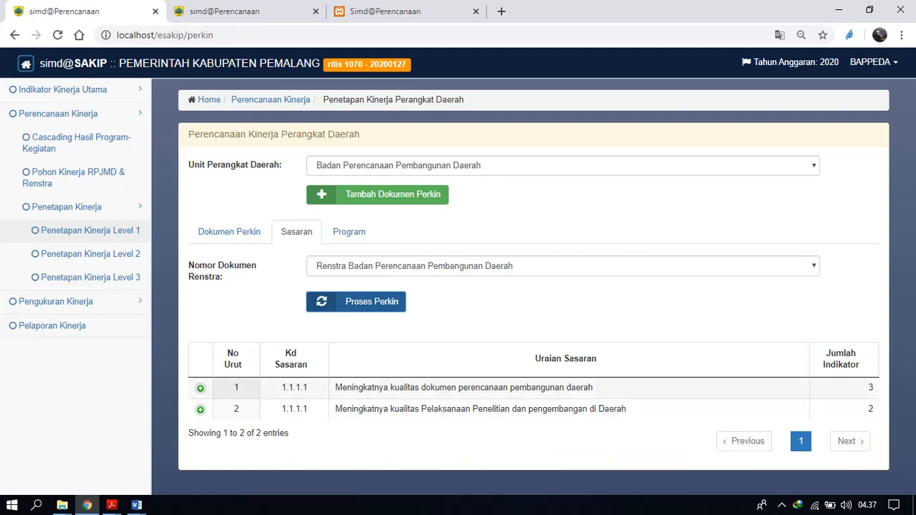
Expand both Sasaran entries and review the indicators and quarterly targets listed under each.
left_click(200, 388)
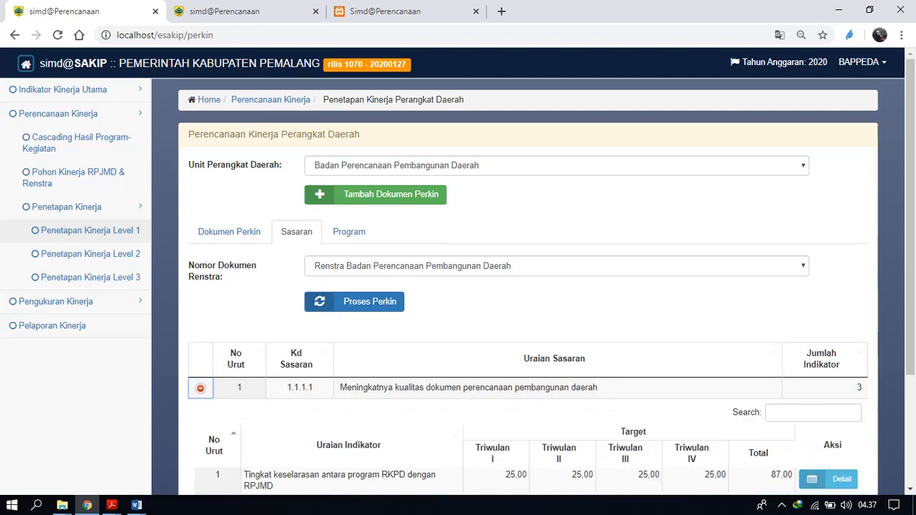
scroll(458, 287, "down", 2)
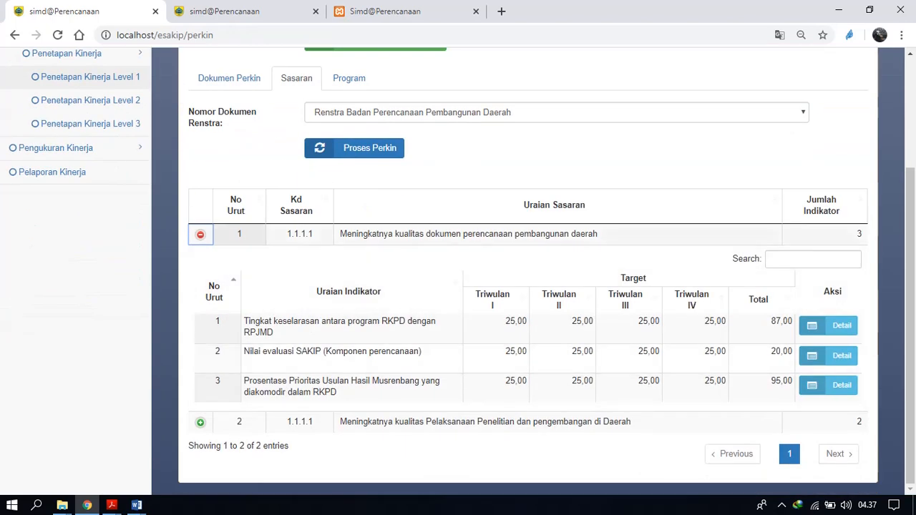
left_click(200, 422)
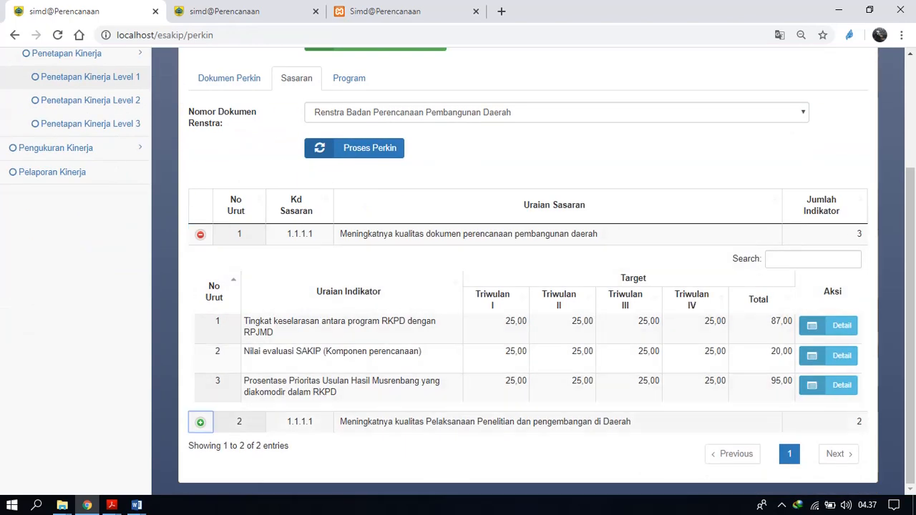
scroll(458, 287, "down", 2)
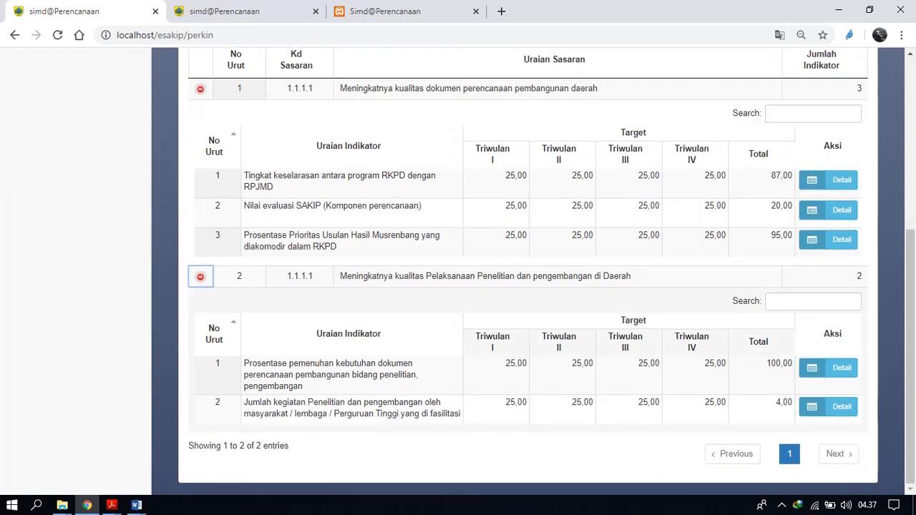
scroll(458, 272, "up", 2)
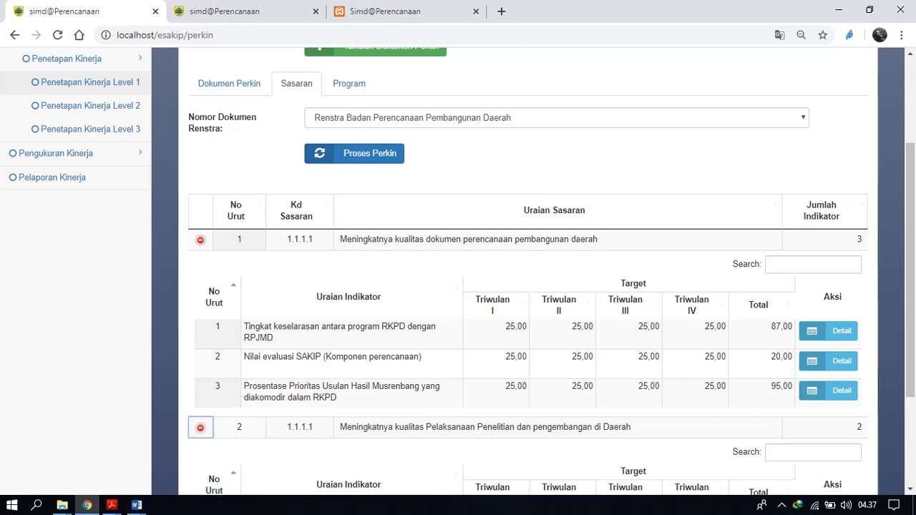
Examine the Triwulan 1 to 4 target breakdown in the detail of the first Sasaran's first indicator, leaving it unsaved.
left_click(828, 332)
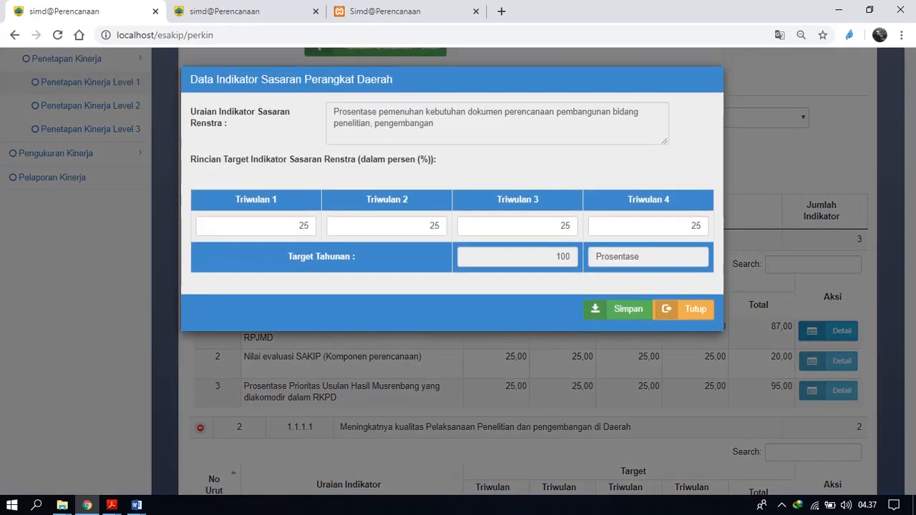
left_click(685, 298)
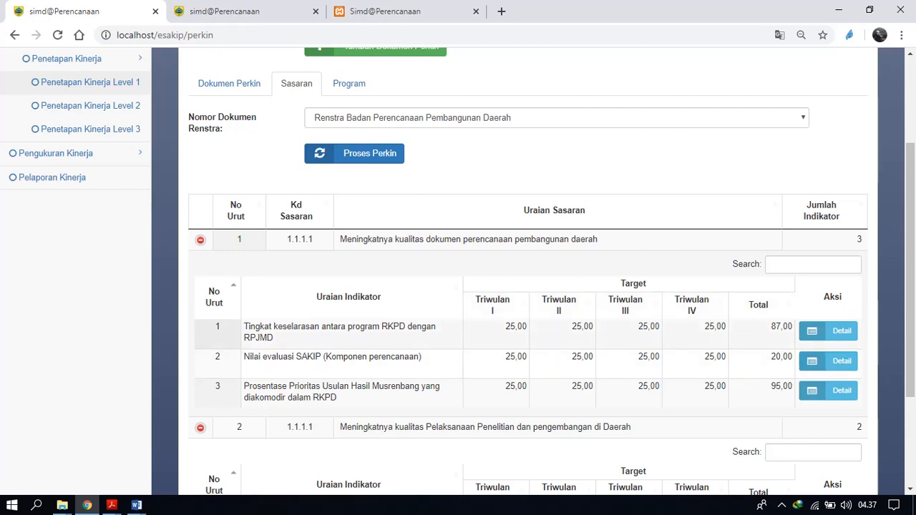
left_click(828, 331)
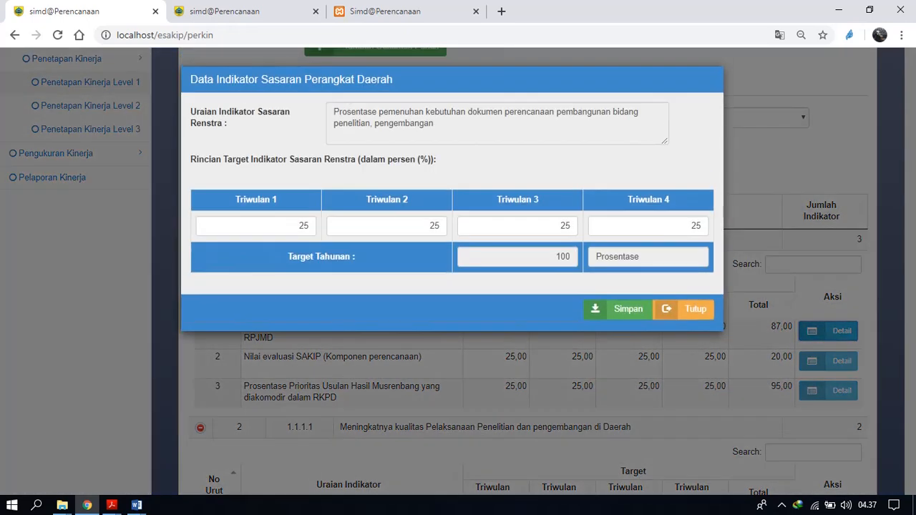
left_click(560, 226)
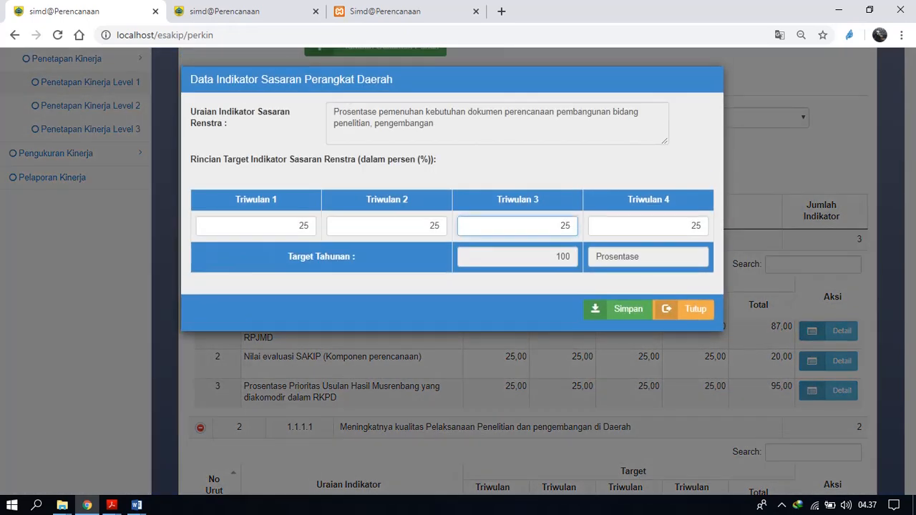
left_click(691, 227)
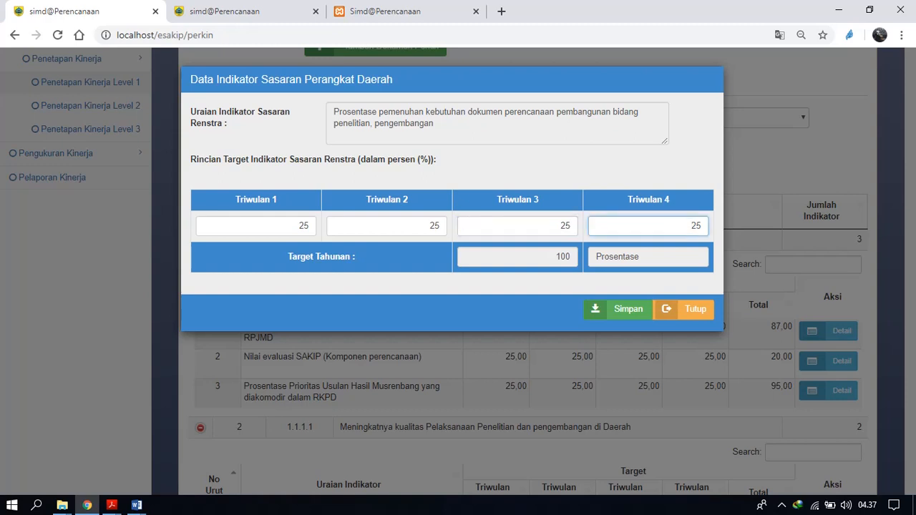
left_click(559, 226)
left_click(431, 225)
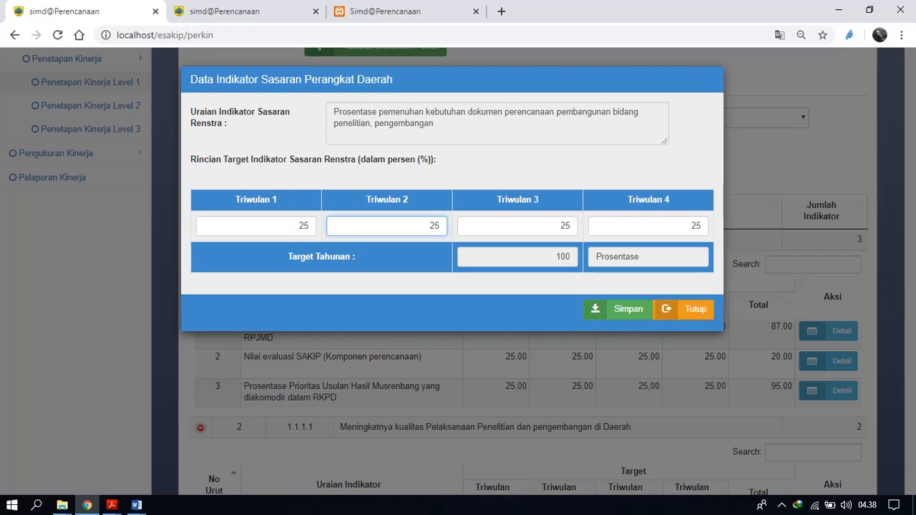
left_click(683, 309)
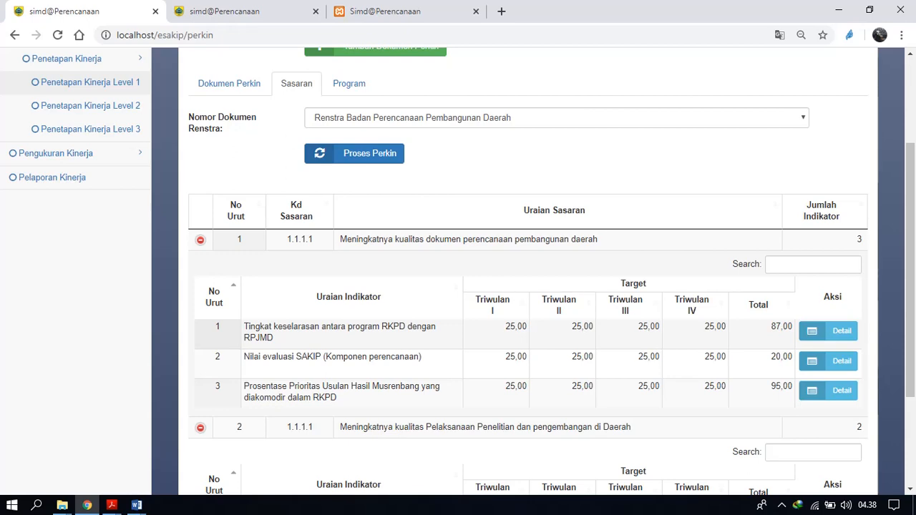
Set Triwulan 1 to 24 in the opened detail of indicator "Prosentase pemenuhan kebutuhan dokumen perencanaan pembangunan bidang penelitian, pengembangan" and save it.
left_click(829, 331)
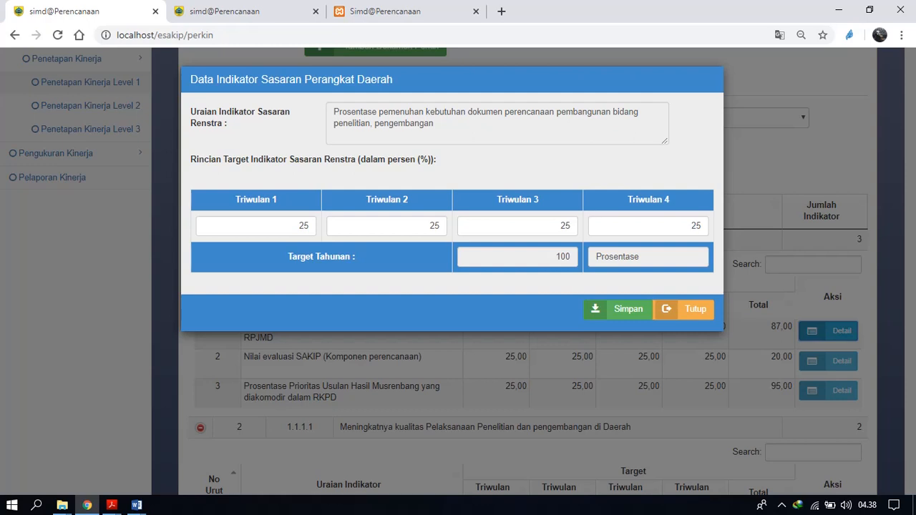
double_click(303, 225)
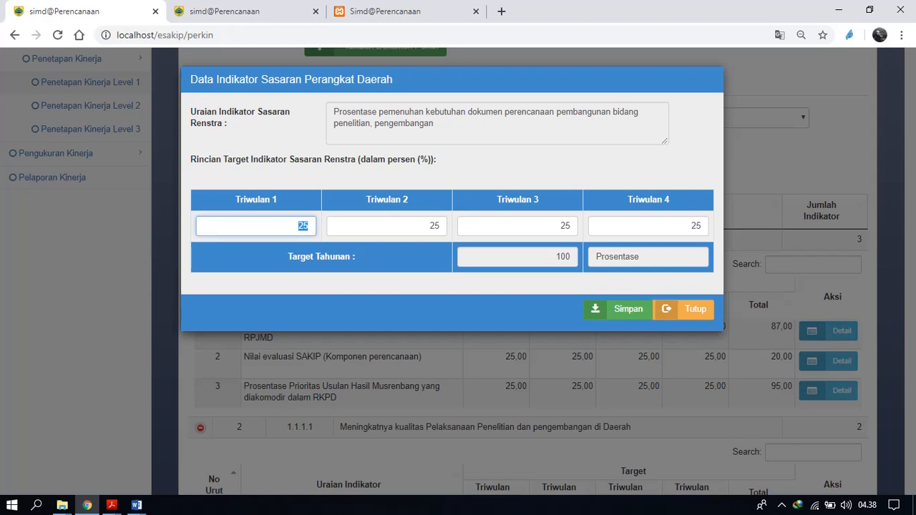
type("24")
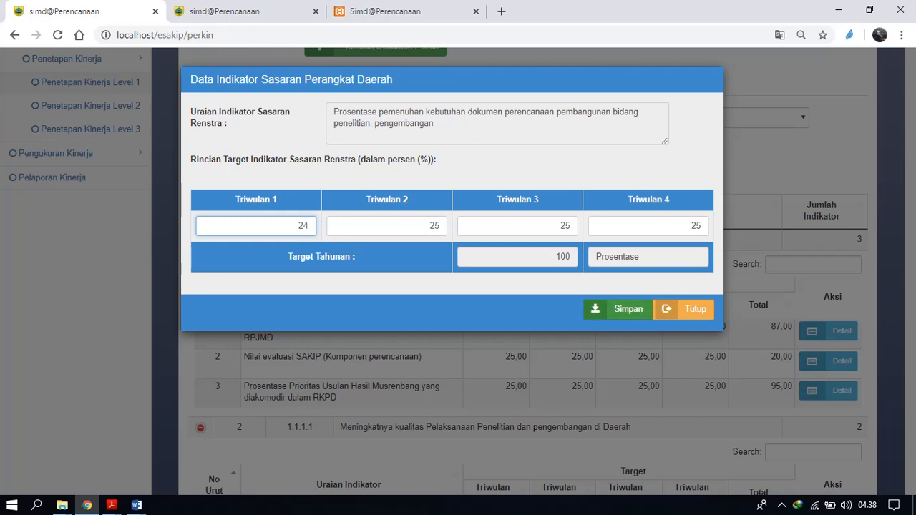
left_click(618, 309)
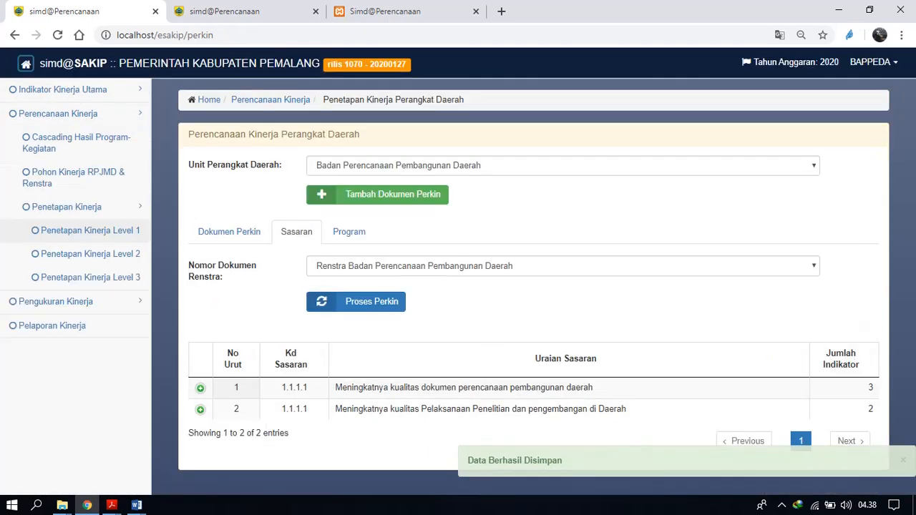
Set Triwulan 1 of the indicator "Tingkat keselarasan antara program RKPD dengan RPJMD" to 24 and save it.
left_click(200, 388)
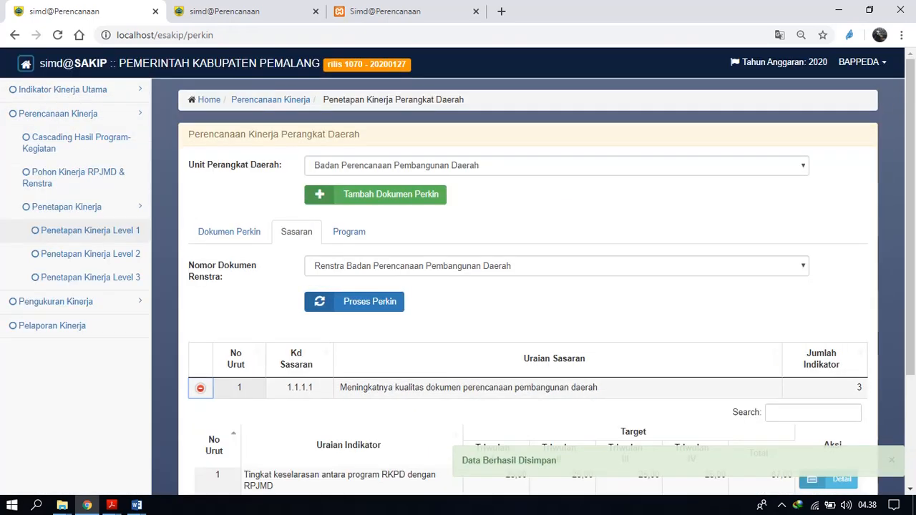
scroll(530, 322, "down", 3)
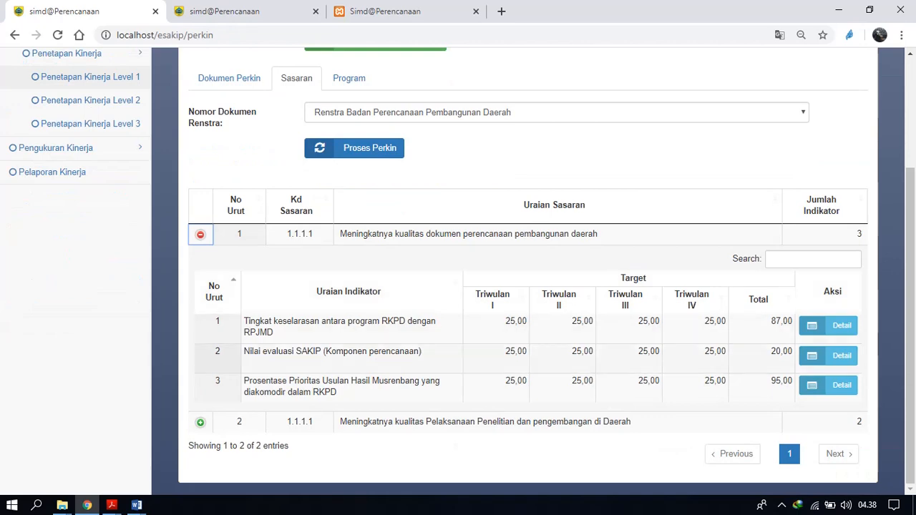
left_click(829, 326)
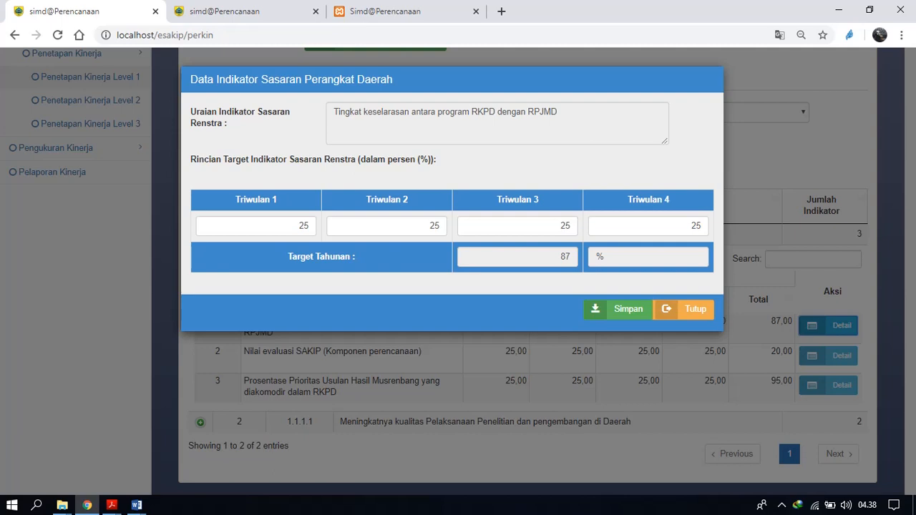
double_click(302, 226)
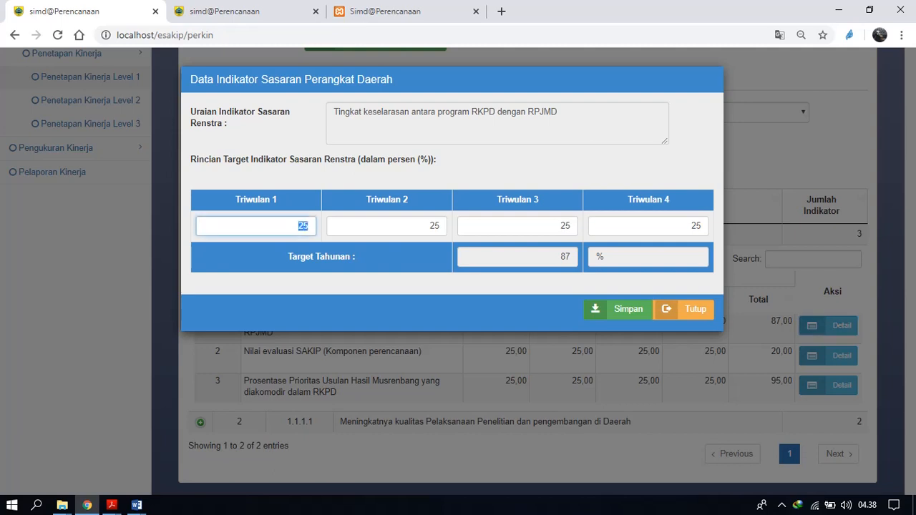
type("24")
left_click(618, 309)
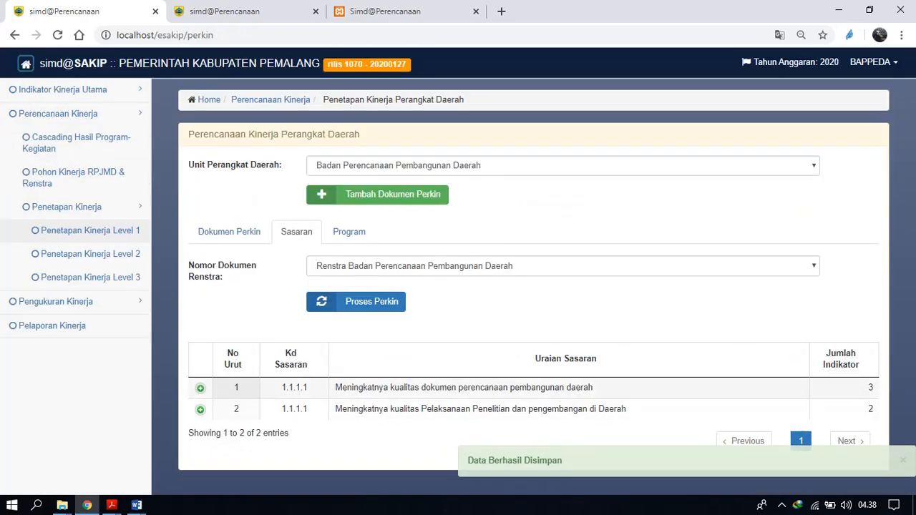
Set the Triwulan 1 target of "Tingkat keselarasan antara program RKPD dengan RPJMD" back to 25 and save it.
left_click(200, 388)
scroll(528, 286, "down", 2)
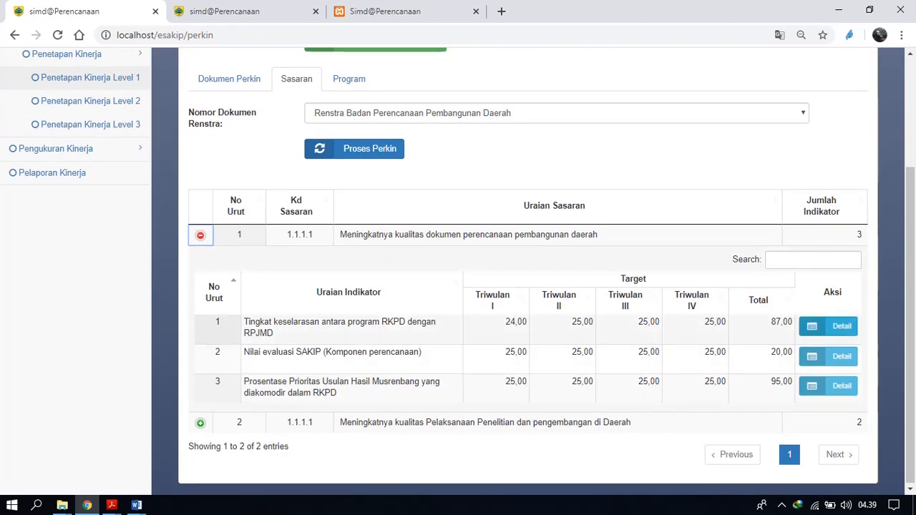
left_click(828, 326)
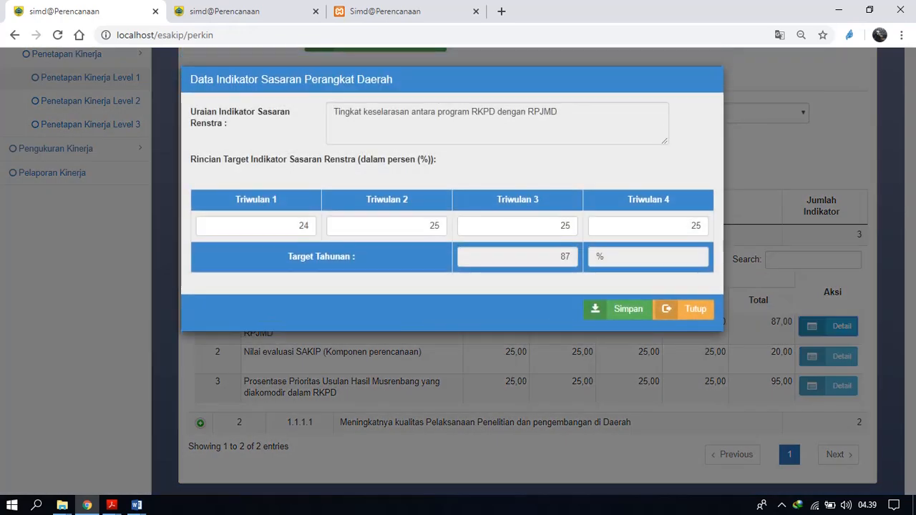
left_click(300, 226)
key("BackSpace")
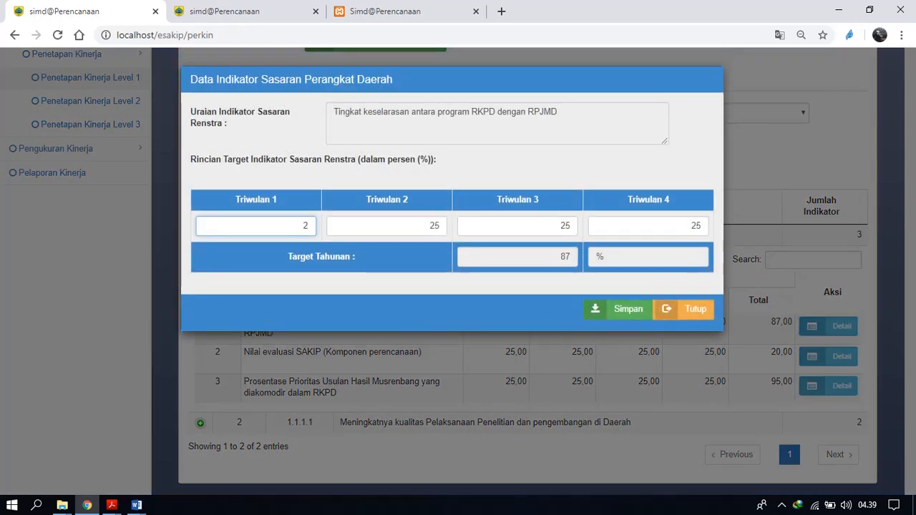
type("5")
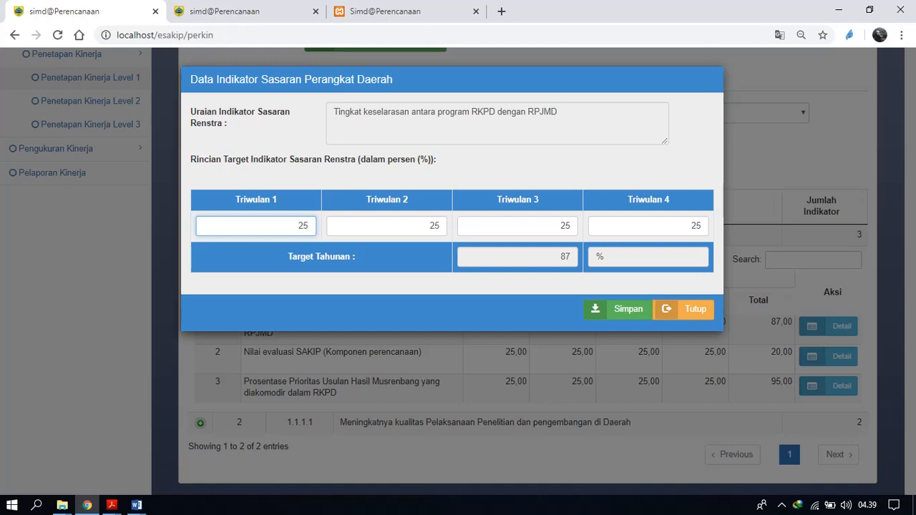
left_click(619, 308)
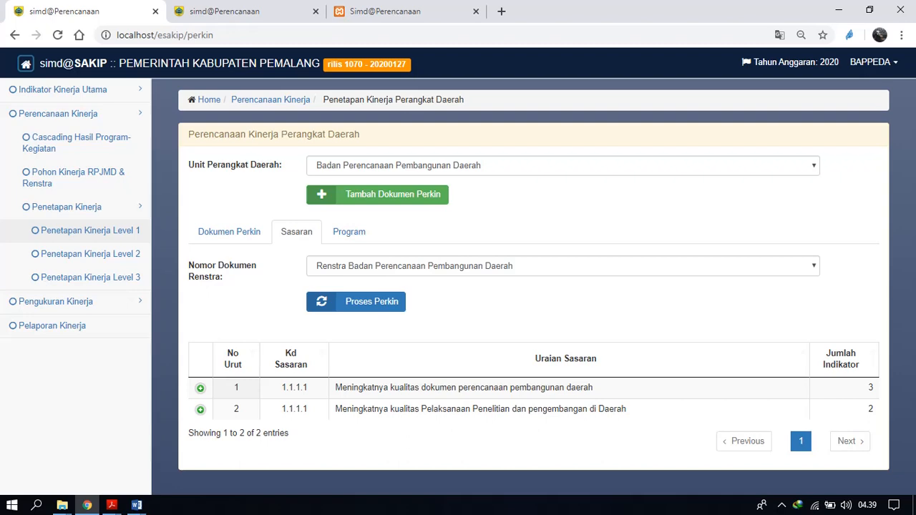
Set Triwulan 1 to 4 of indicator "Jumlah kegiatan Penelitian dan pengembangan" under the second Sasaran to 4 each, save, and check the indicator's row.
left_click(201, 410)
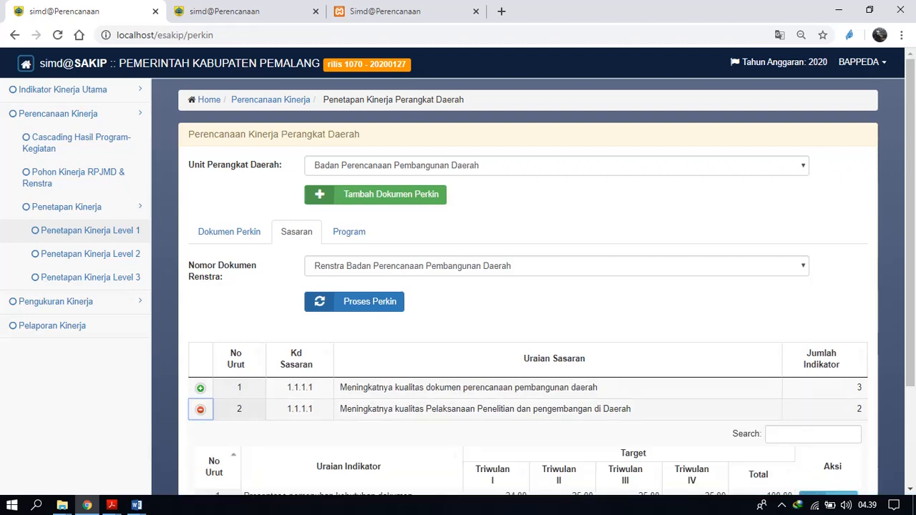
scroll(458, 286, "down", 2)
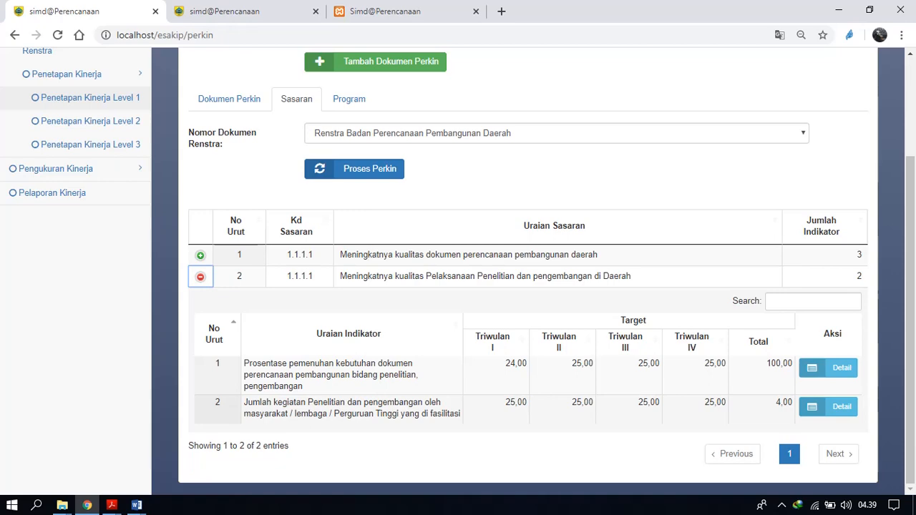
left_click(829, 407)
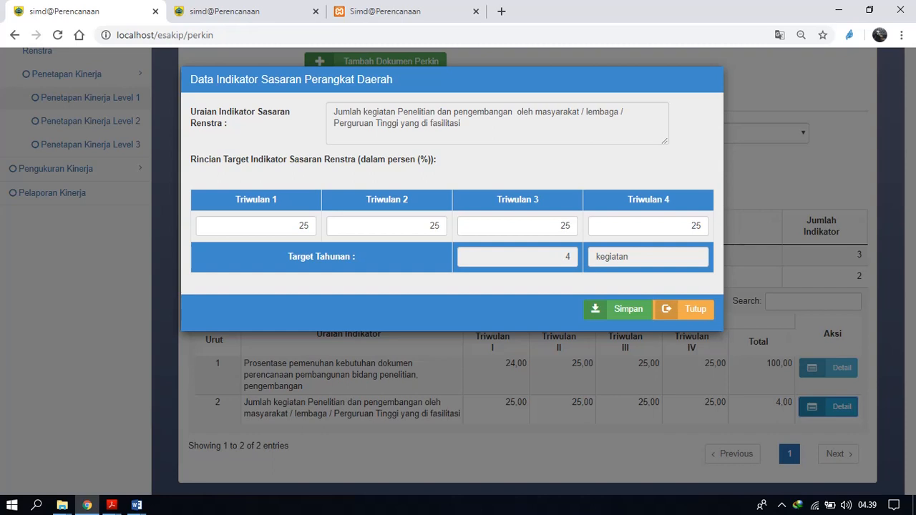
key("Tab")
type("4")
key("Tab")
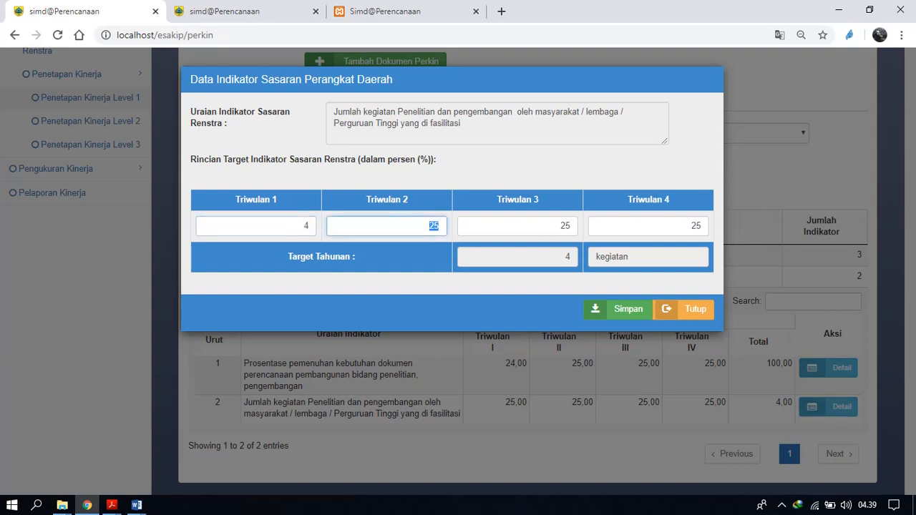
type("4")
key("Tab")
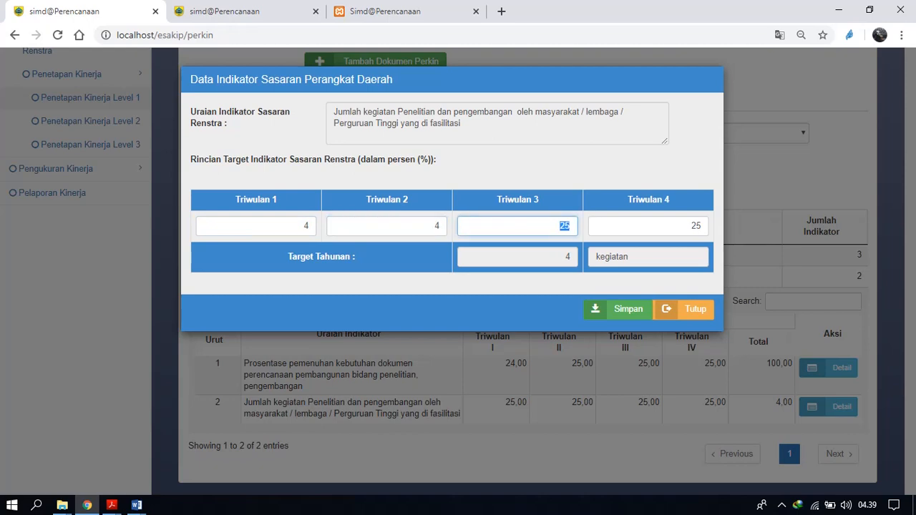
type("4")
key("Tab")
type("4")
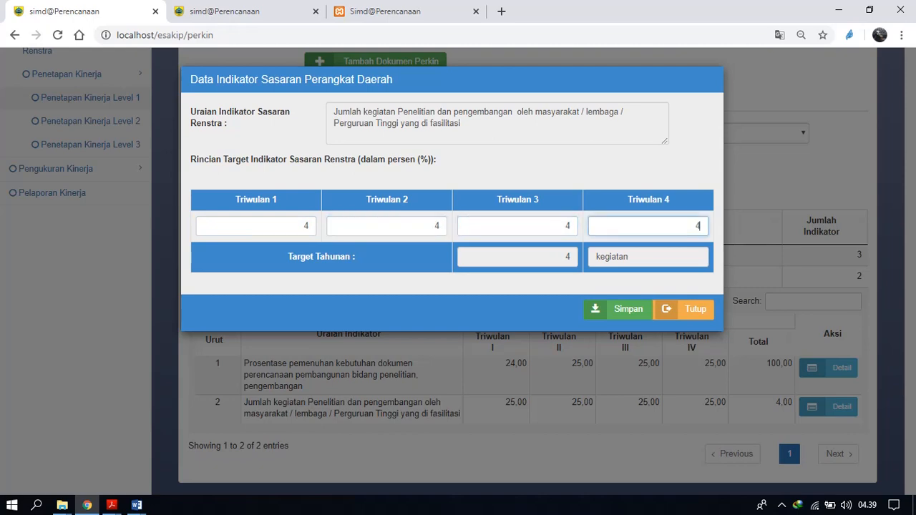
left_click(618, 310)
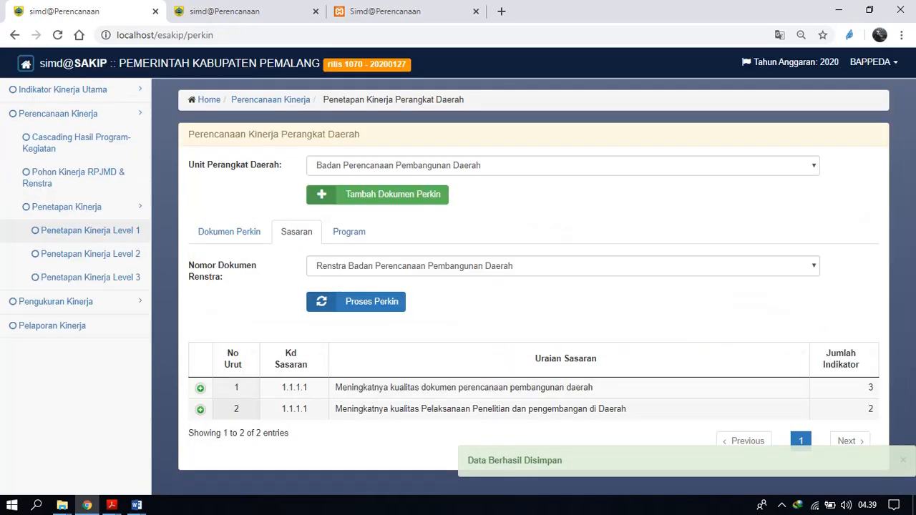
left_click(201, 410)
scroll(530, 344, "down", 2)
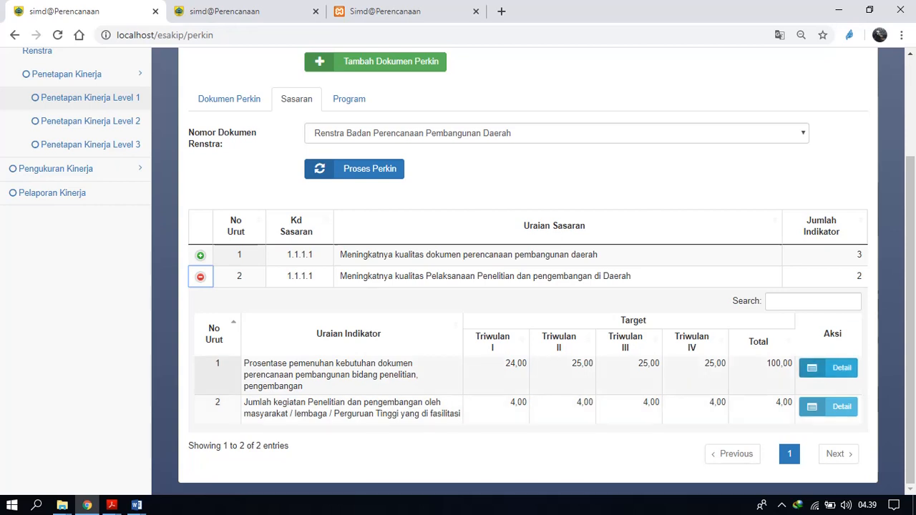
left_click(200, 277)
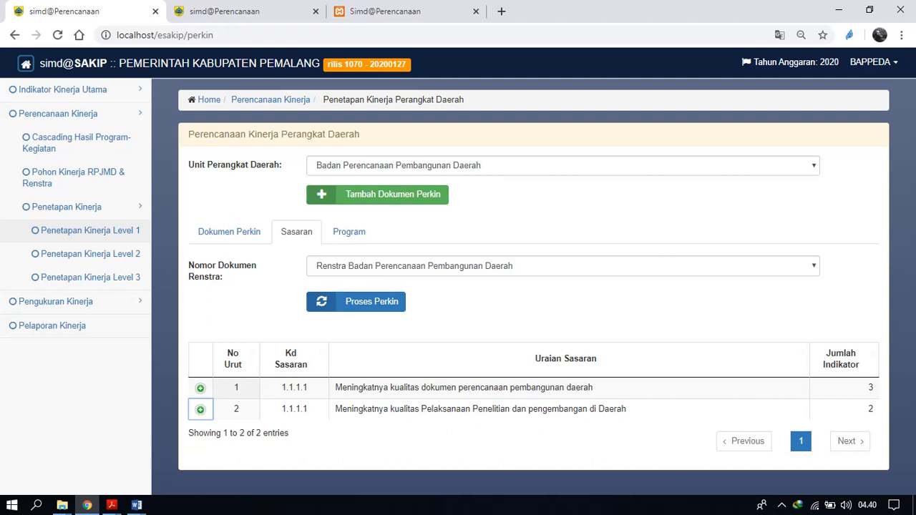
Open the Program list and look through both pages of programs with their budgets and implementers.
left_click(350, 232)
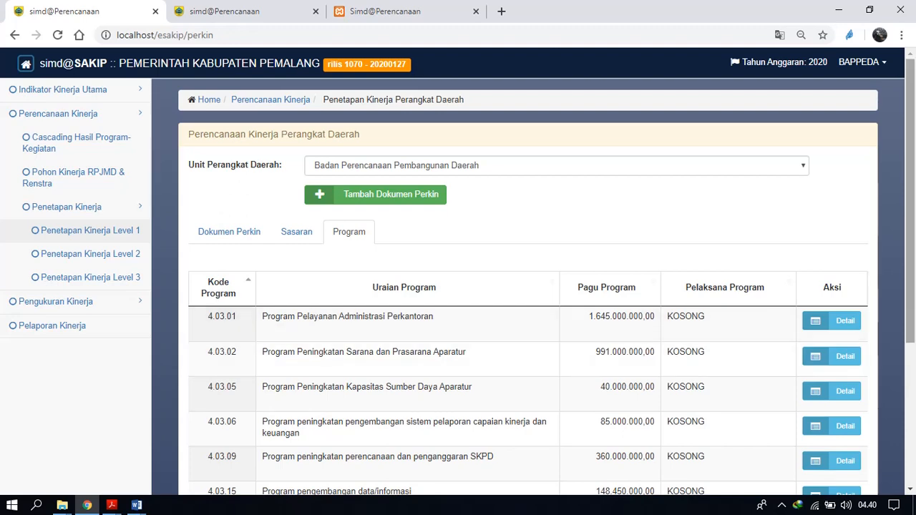
scroll(529, 287, "down", 1)
scroll(530, 286, "down", 3)
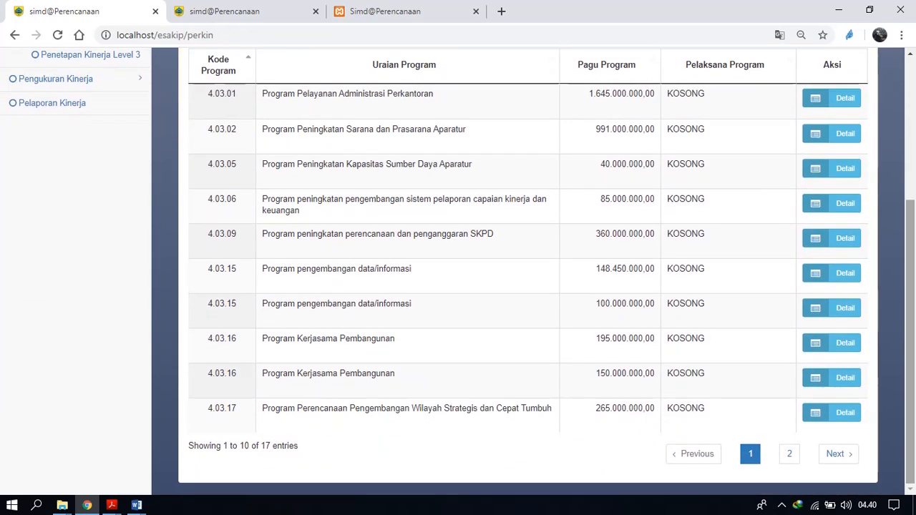
left_click(790, 453)
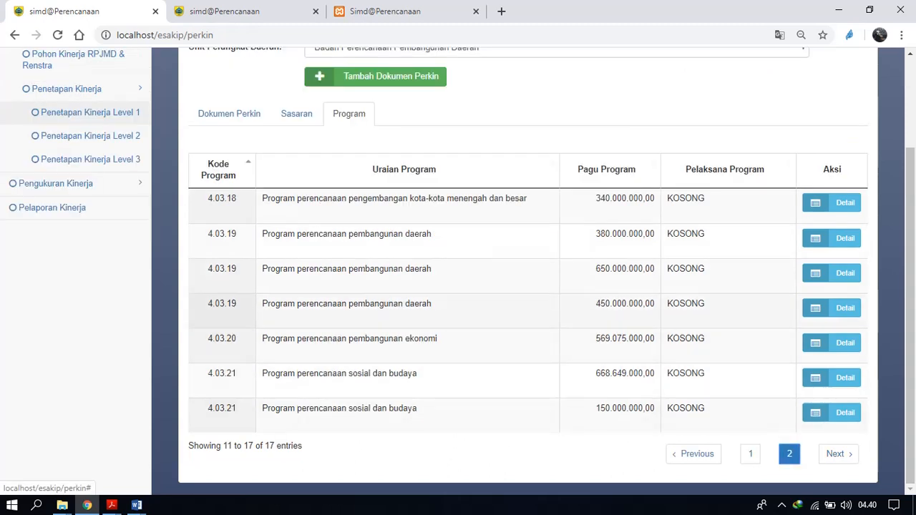
right_click(750, 454)
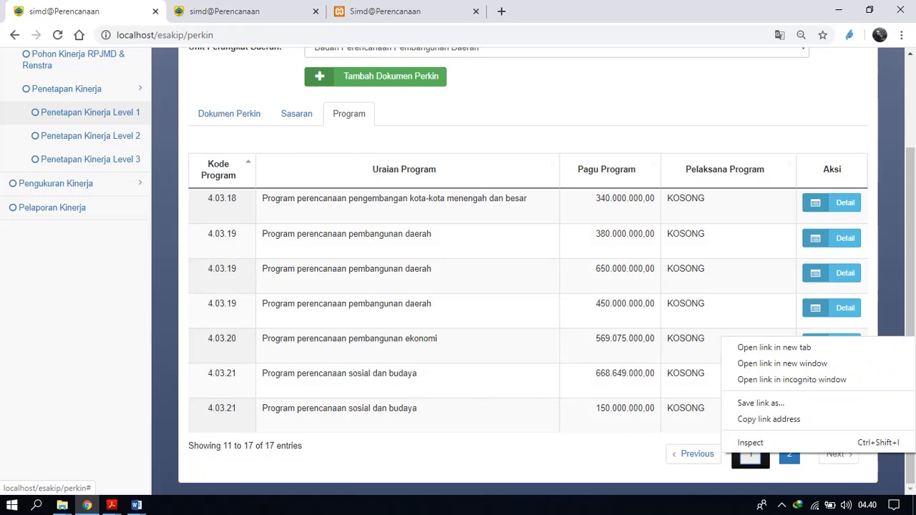
left_click(750, 455)
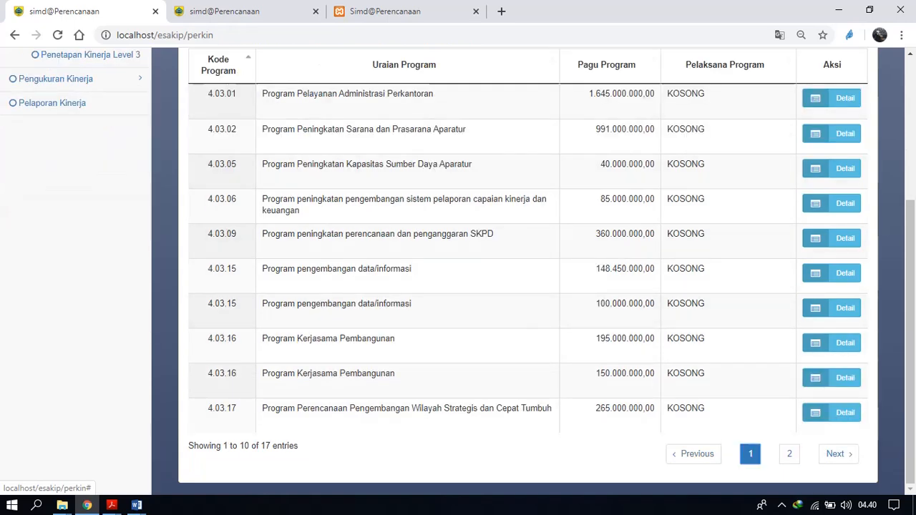
scroll(529, 272, "up", 1)
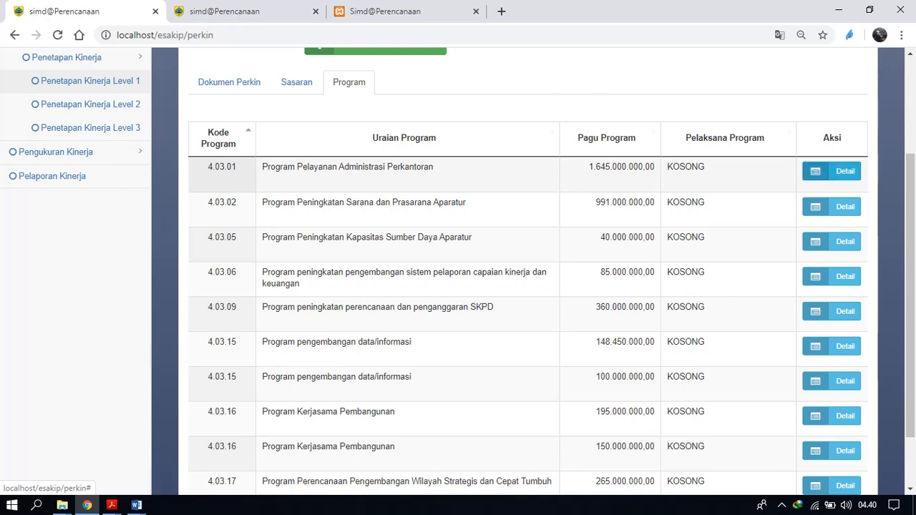
Assign Sekretaris Badan Perencanaan Pembangunan Daerah as Pelaksana Program of 4.03.01 Program Pelayanan Administrasi Perkantoran and save it.
left_click(832, 171)
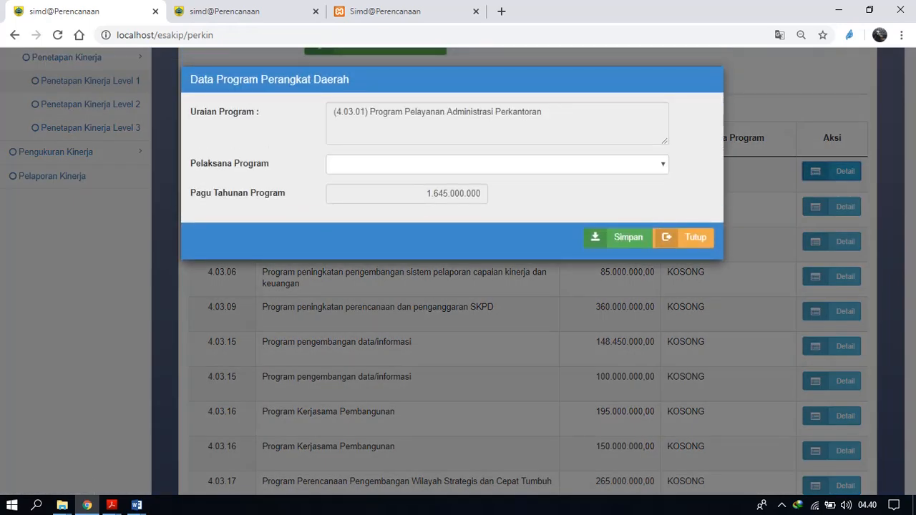
left_click(497, 164)
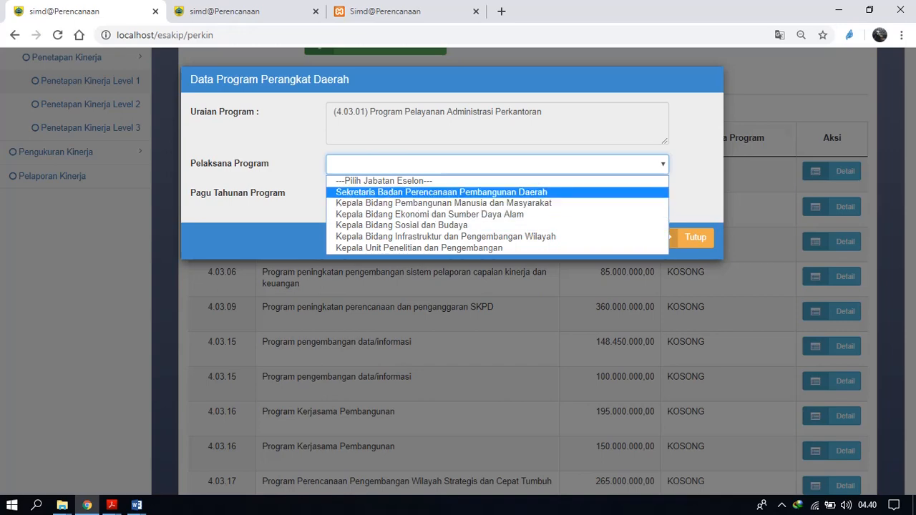
left_click(441, 193)
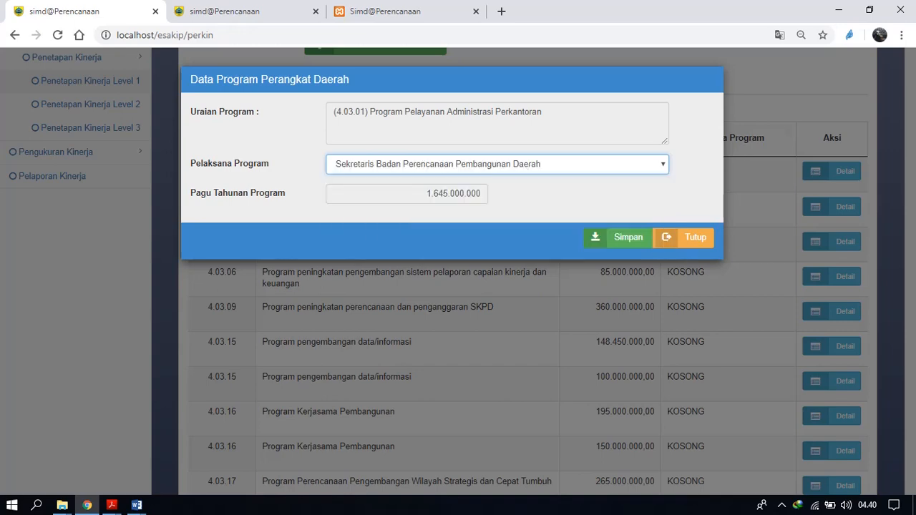
left_click(617, 237)
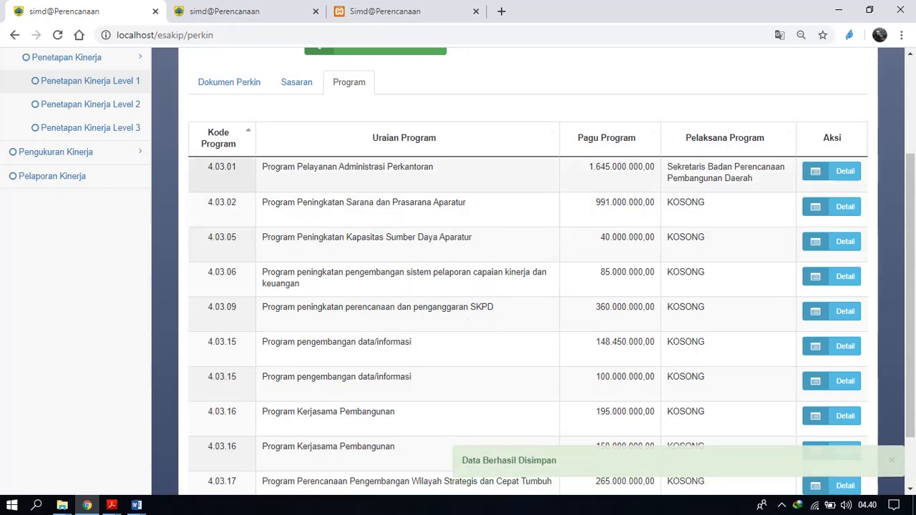
Assign Sekretaris Badan Perencanaan Pembangunan Daerah as Pelaksana Program of 4.03.02 Program Peningkatan Sarana dan Prasarana Aparatur and save it.
left_click(832, 206)
left_click(487, 164)
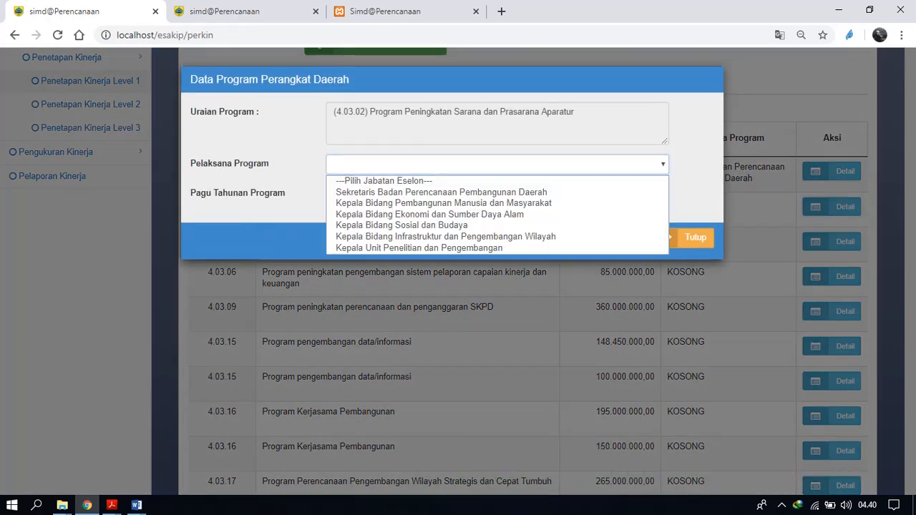
left_click(441, 192)
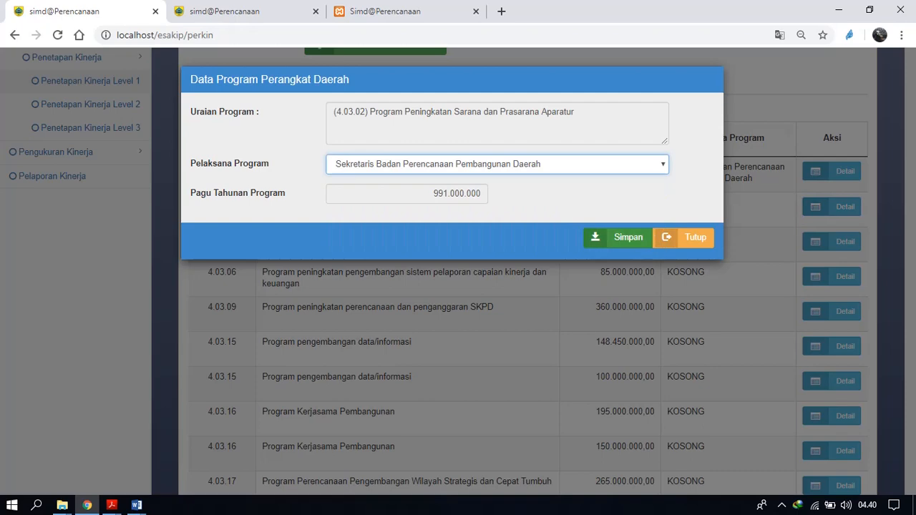
left_click(617, 237)
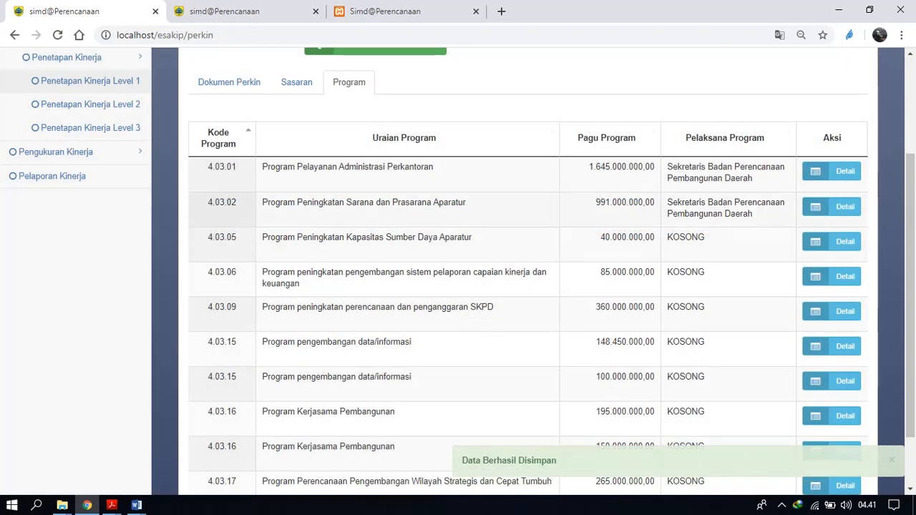
Assign Kepala Bidang Pembangunan Manusia dan Masyarakat as Pelaksana Program of the 148.450.000 4.03.15 Program pengembangan data/informasi and save it.
scroll(528, 272, "down", 2)
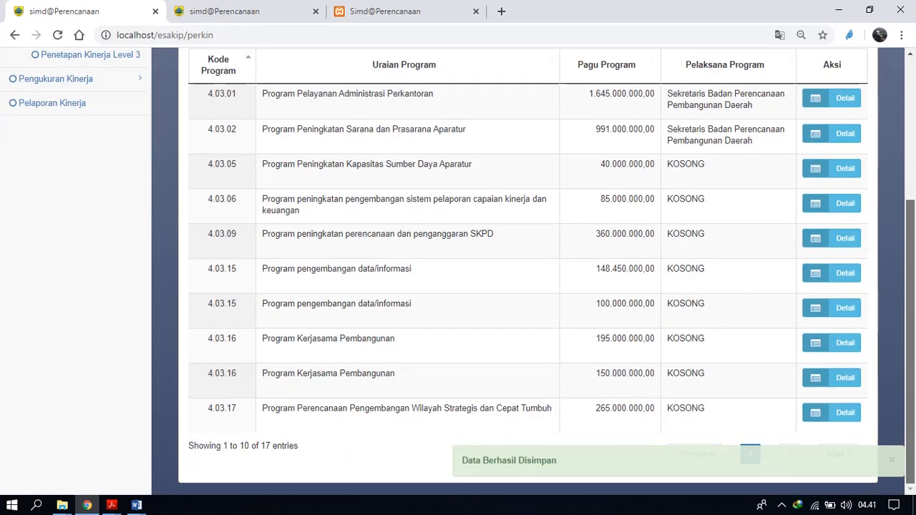
left_click(789, 454)
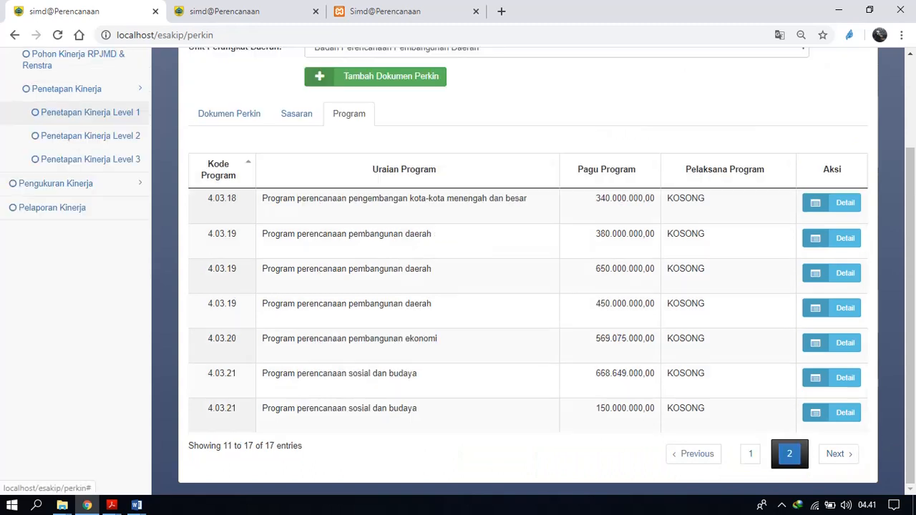
left_click(751, 453)
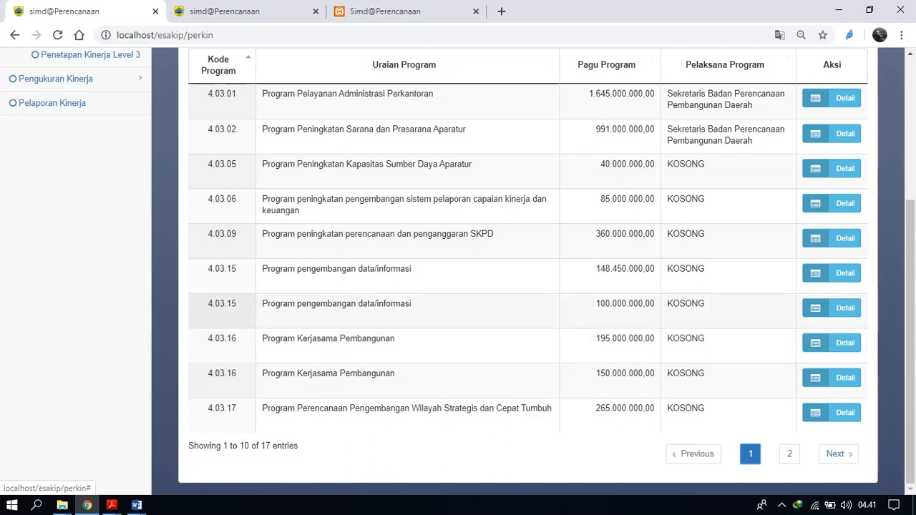
scroll(458, 286, "up", 1)
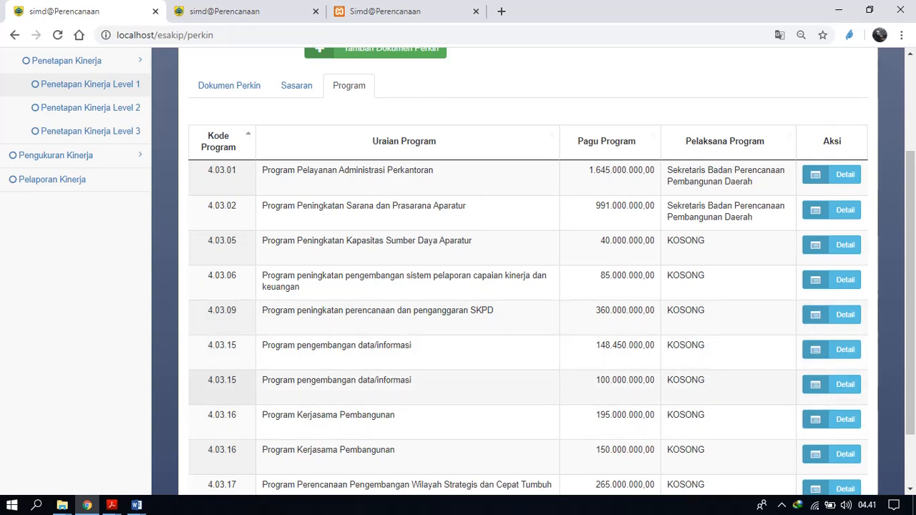
left_click(832, 349)
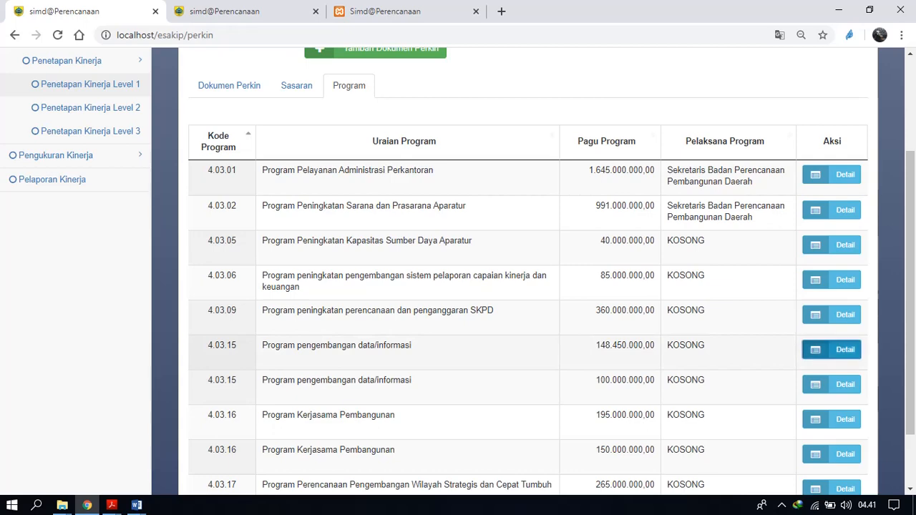
left_click(497, 165)
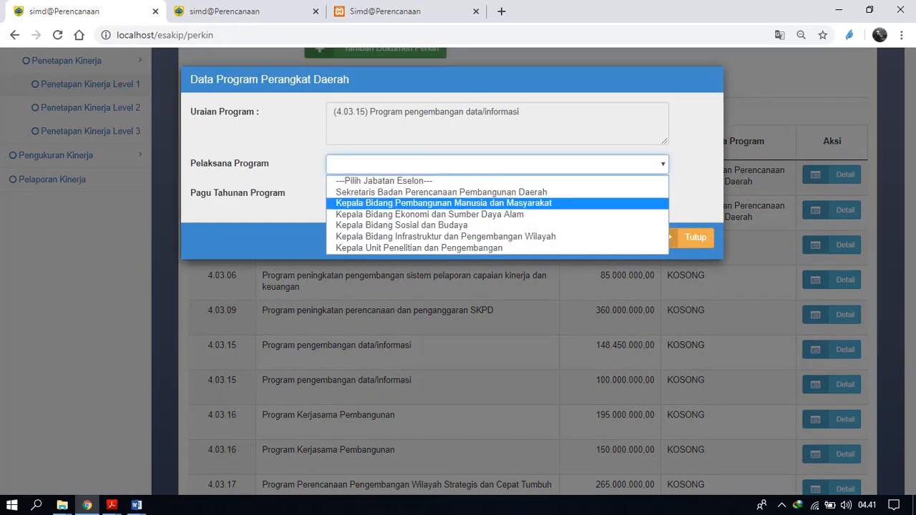
left_click(443, 202)
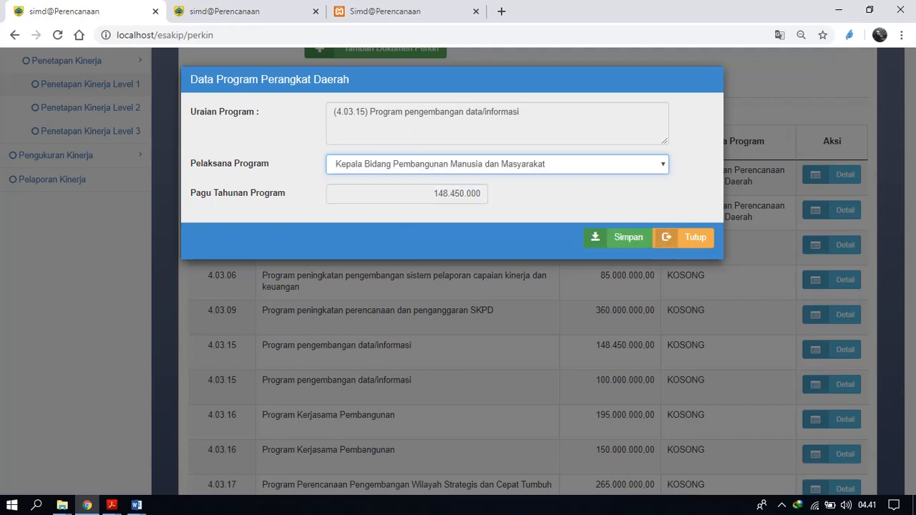
left_click(608, 237)
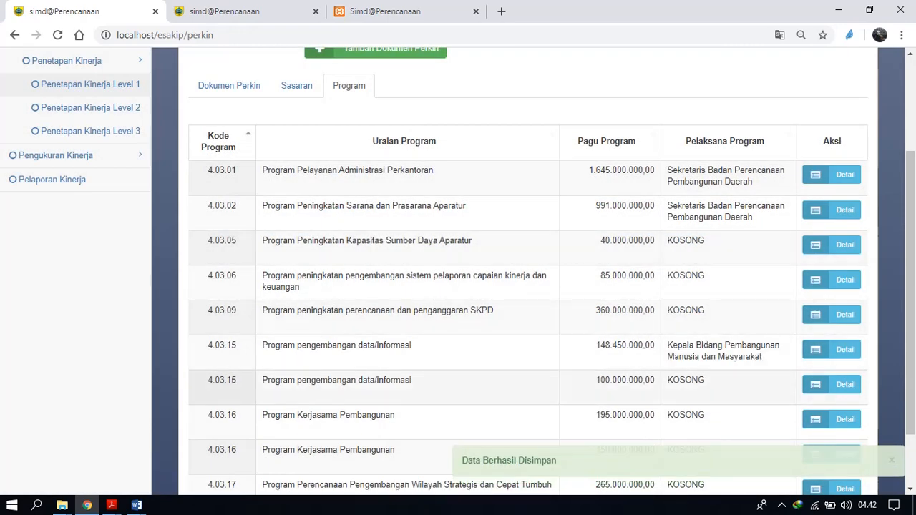
Assign Kepala Bidang Ekonomi dan Sumber Daya Alam as Pelaksana Program of the 100.000.000 4.03.15 Program pengembangan data/informasi and save it.
left_click(831, 384)
left_click(497, 165)
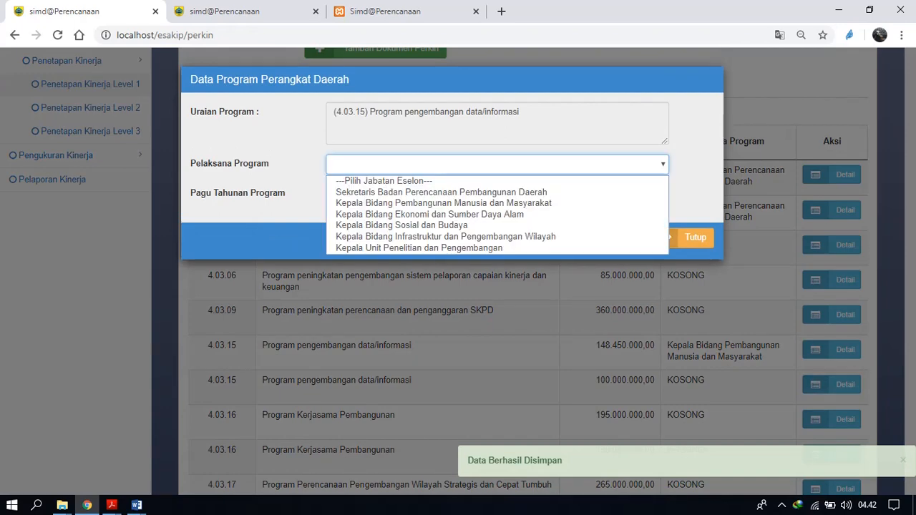
left_click(459, 214)
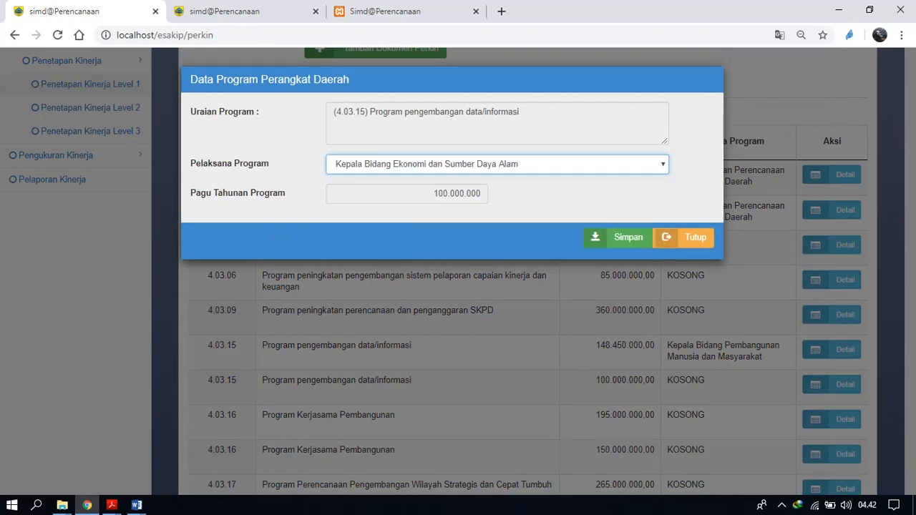
left_click(614, 237)
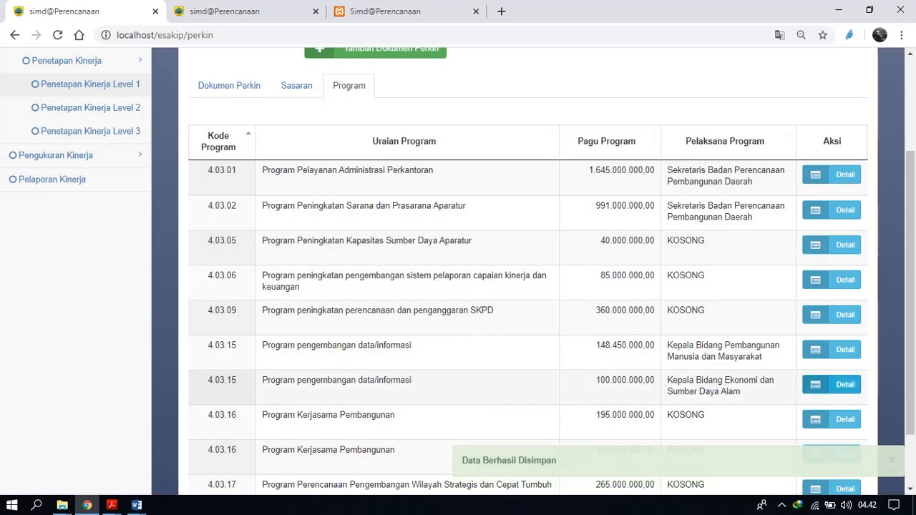
scroll(530, 315, "up", 3)
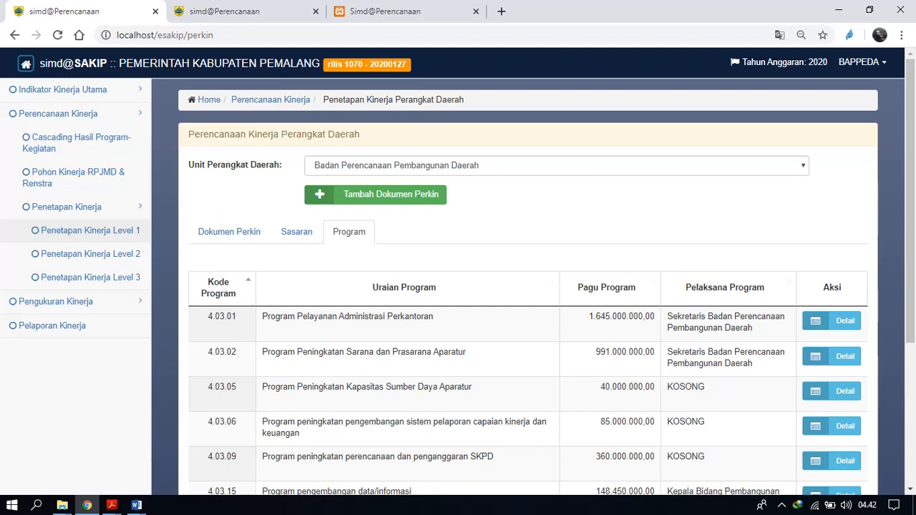
scroll(458, 286, "down", 1)
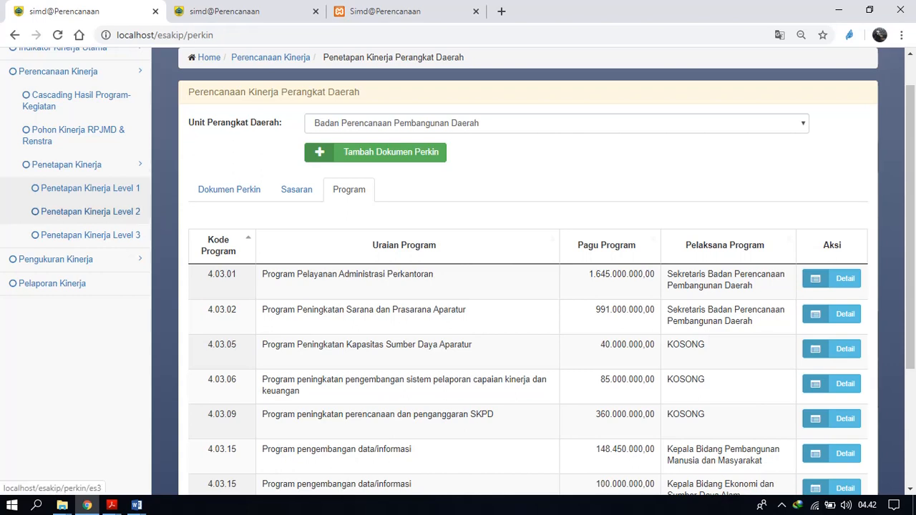
Open Penetapan Kinerja Level 2 and select Badan Perencanaan Pembangunan Daerah as the Unit Perangkat Daerah.
left_click(91, 212)
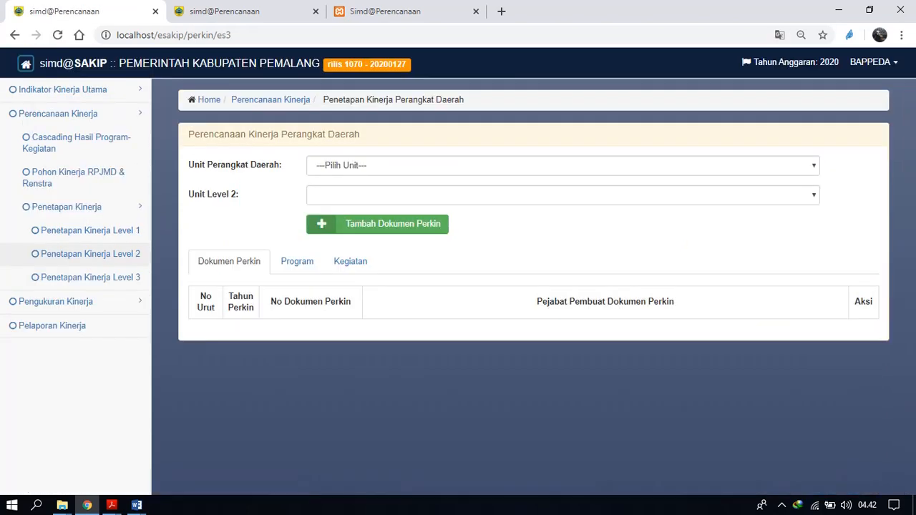
left_click(563, 166)
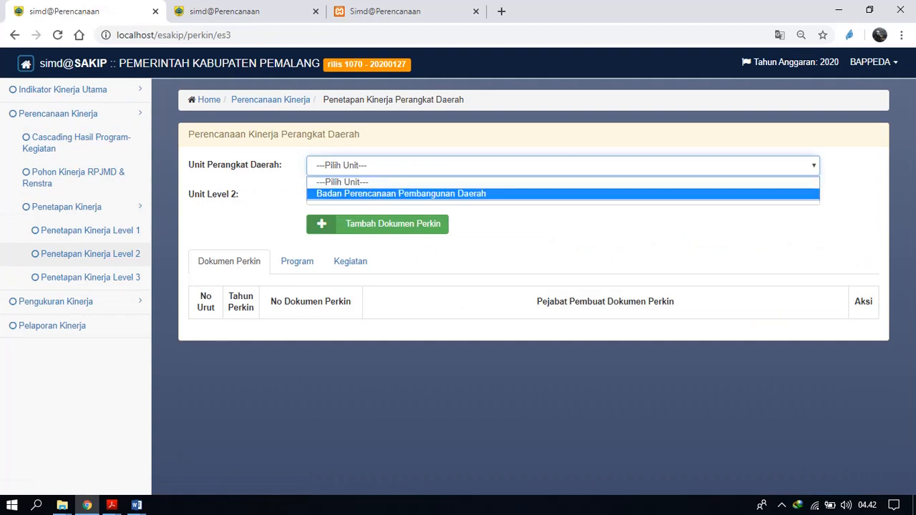
left_click(563, 194)
left_click(563, 195)
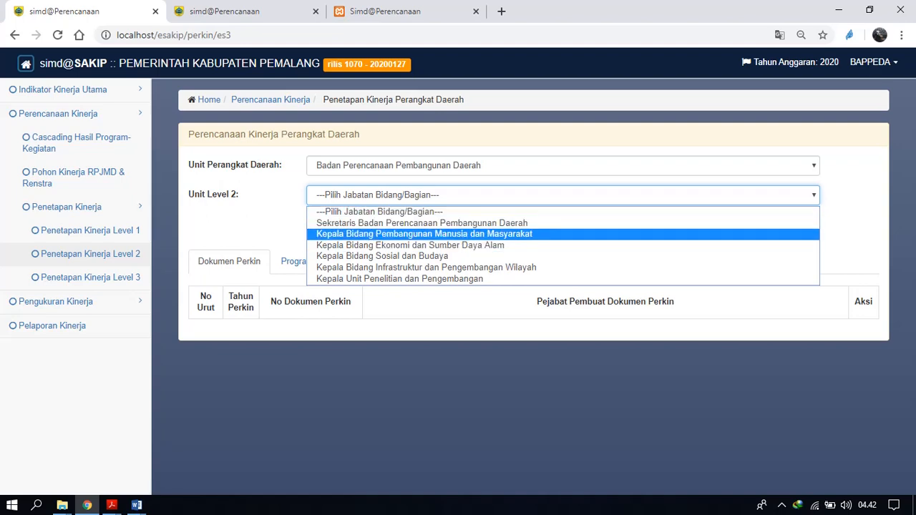
left_click(425, 234)
left_click(378, 223)
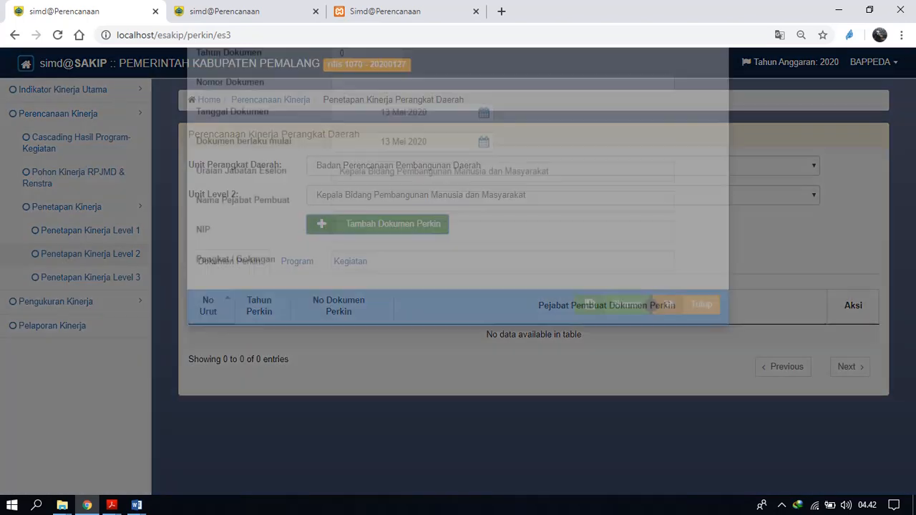
left_click(666, 363)
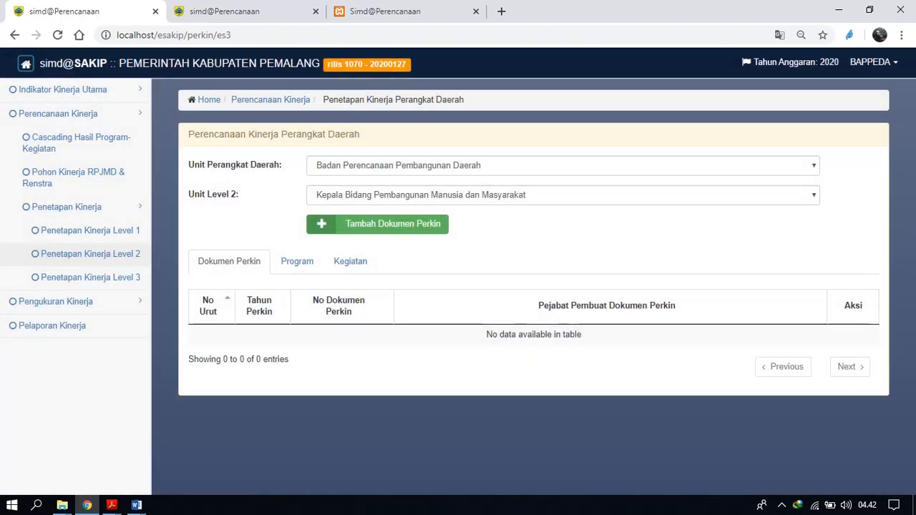
Select Sekretaris Badan Perencanaan Pembangunan Daerah as the Unit Level 2.
left_click(458, 196)
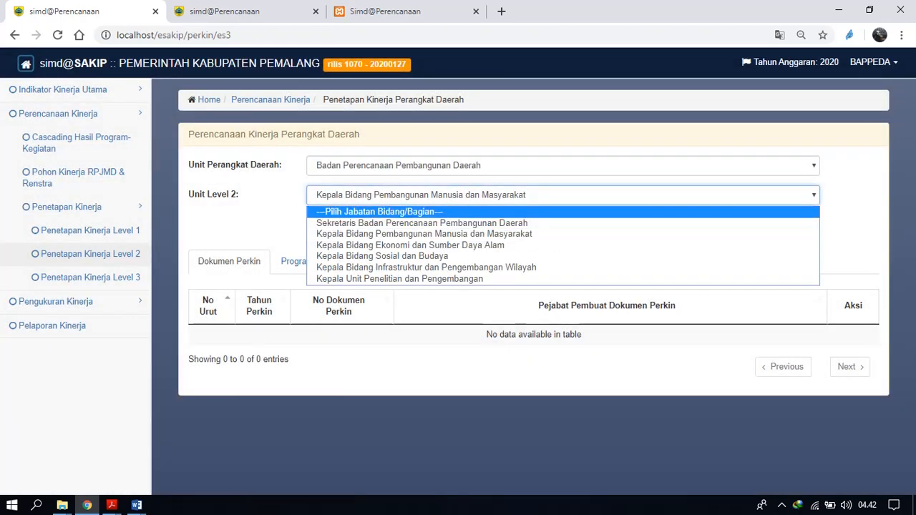
left_click(425, 213)
left_click(458, 196)
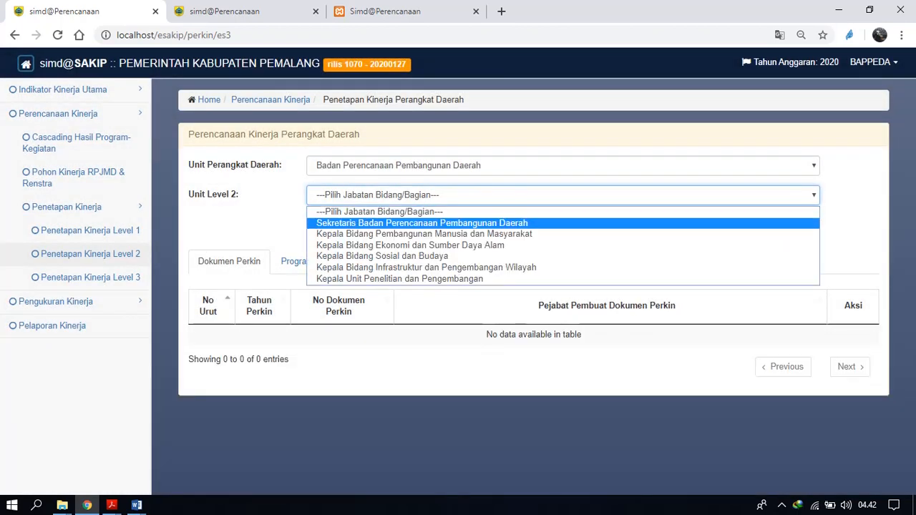
key("Return")
left_click(782, 506)
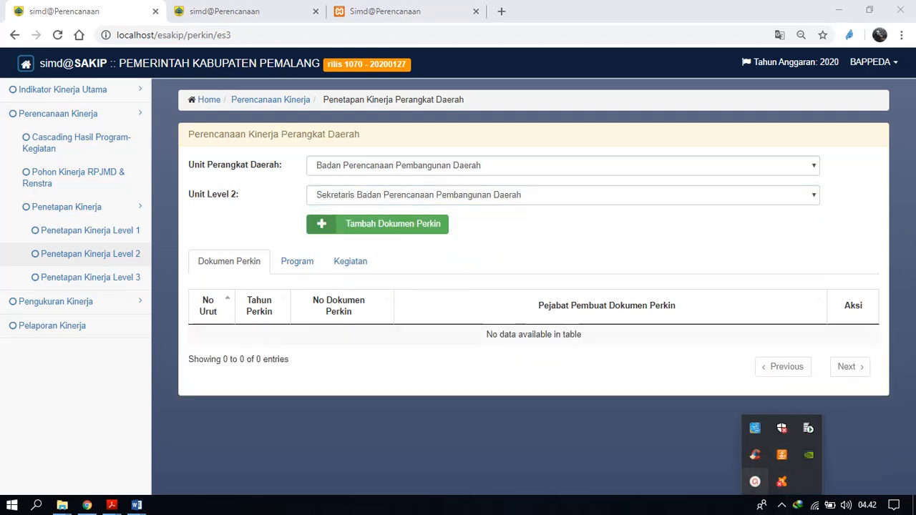
left_click(782, 454)
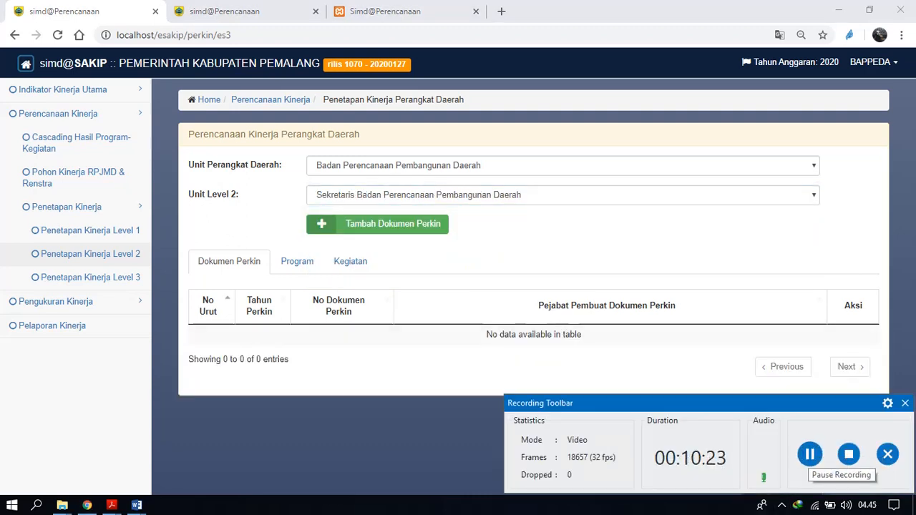
key("alt+Tab")
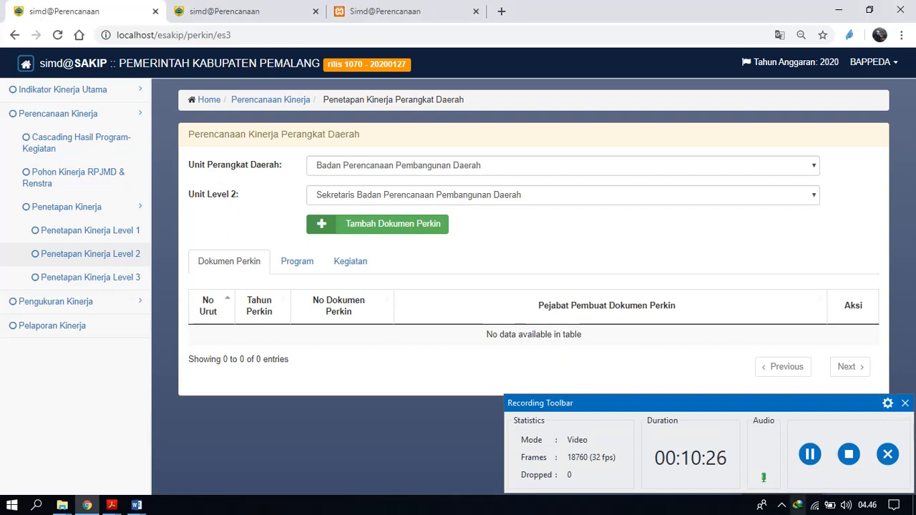
left_click(782, 505)
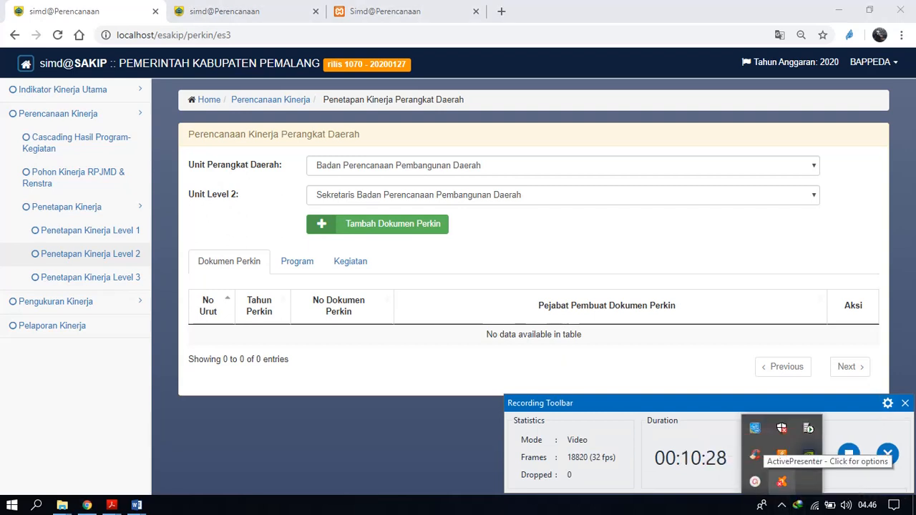
left_click(680, 445)
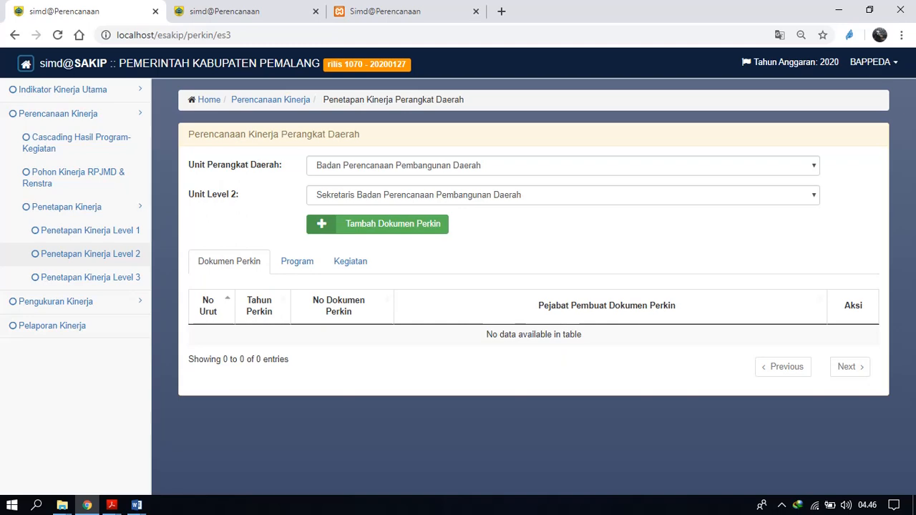
Add a Level 2 Perjanjian Kinerja document with Tahun Dokumen 2020 and Nomor Dokumen 02, and save it.
left_click(377, 223)
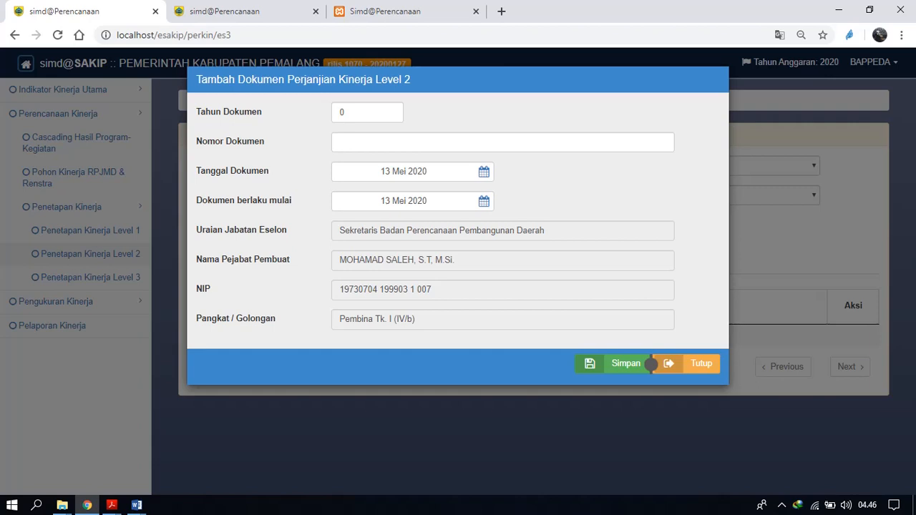
double_click(346, 113)
type("2020")
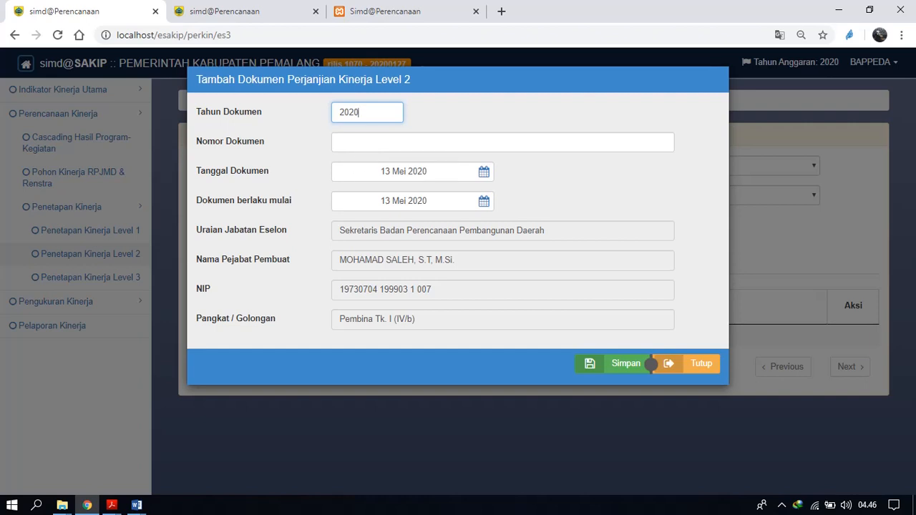
key("Tab")
type("02")
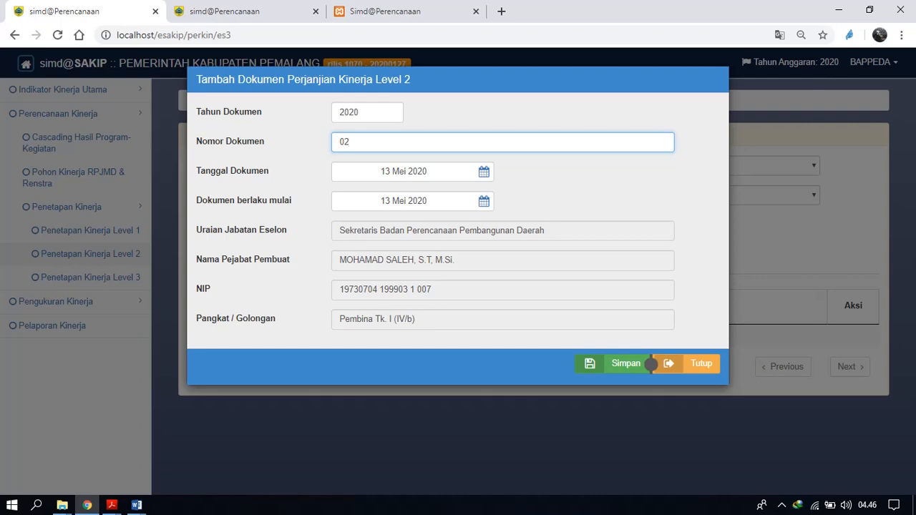
left_click(649, 363)
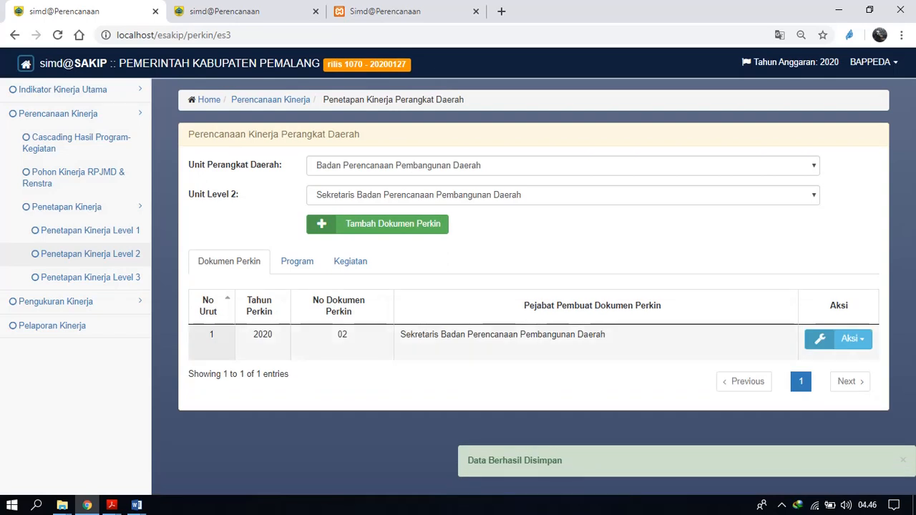
Process the Level 2 Perkin's programs from the Eselon 2 document 01/perkin.
left_click(297, 262)
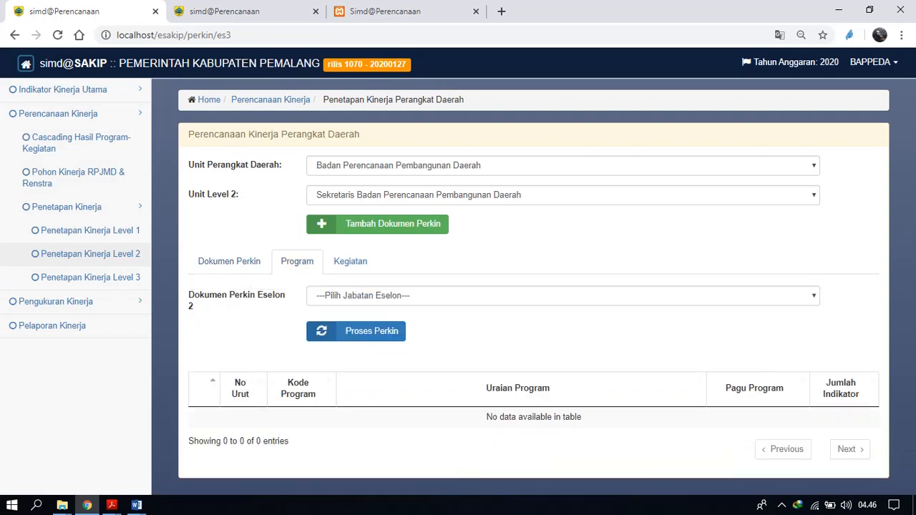
left_click(563, 296)
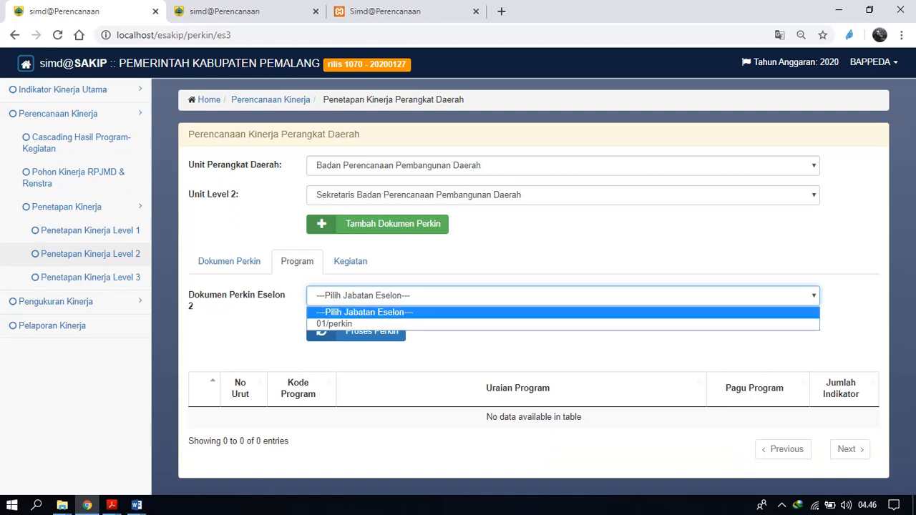
left_click(564, 296)
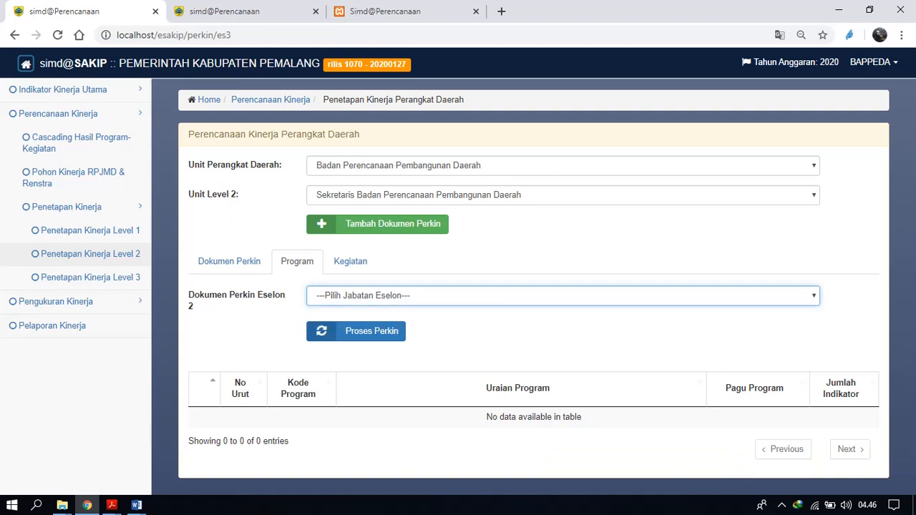
left_click(563, 296)
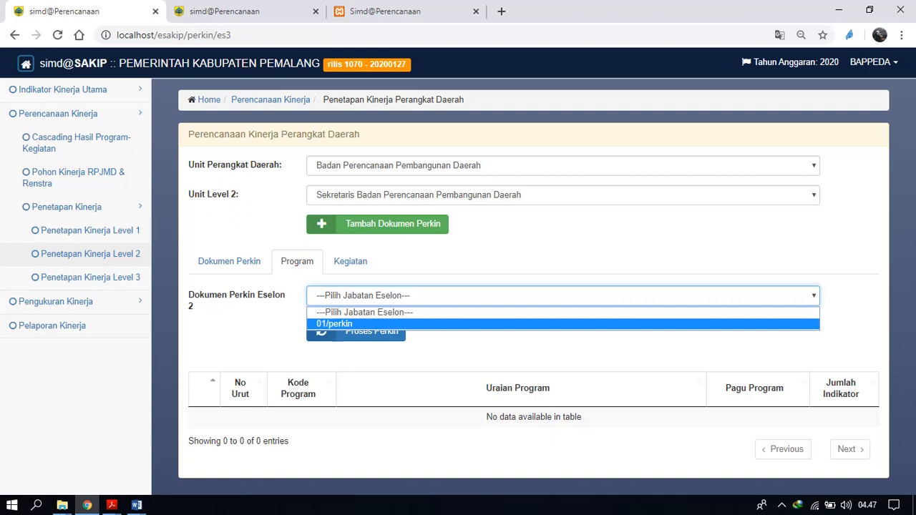
key("Return")
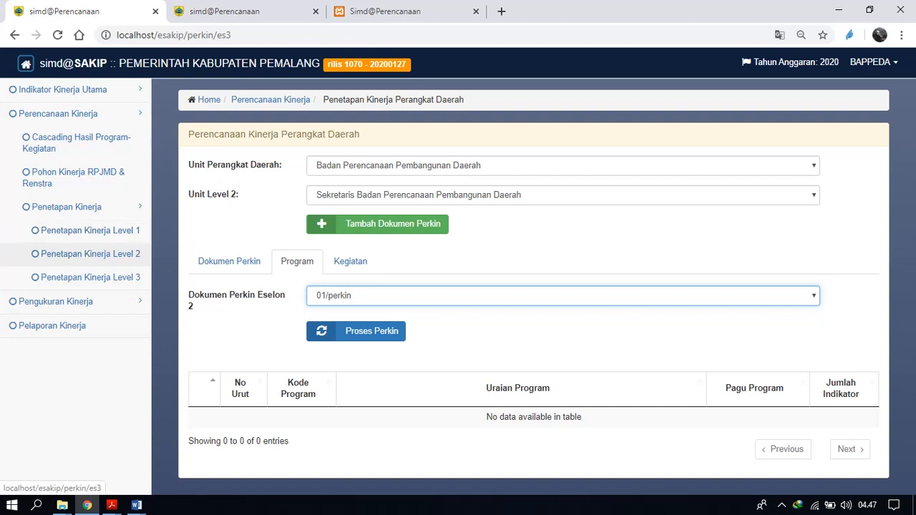
left_click(401, 296)
left_click(386, 324)
left_click(386, 331)
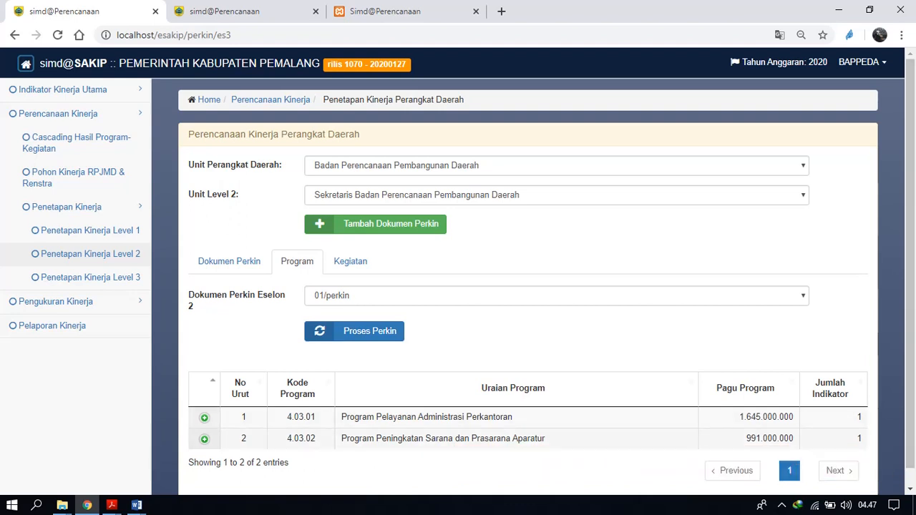
Expand the indicator rows of programs 4.03.01 and 4.03.02.
left_click(204, 418)
scroll(564, 214, "down", 2)
right_click(564, 214)
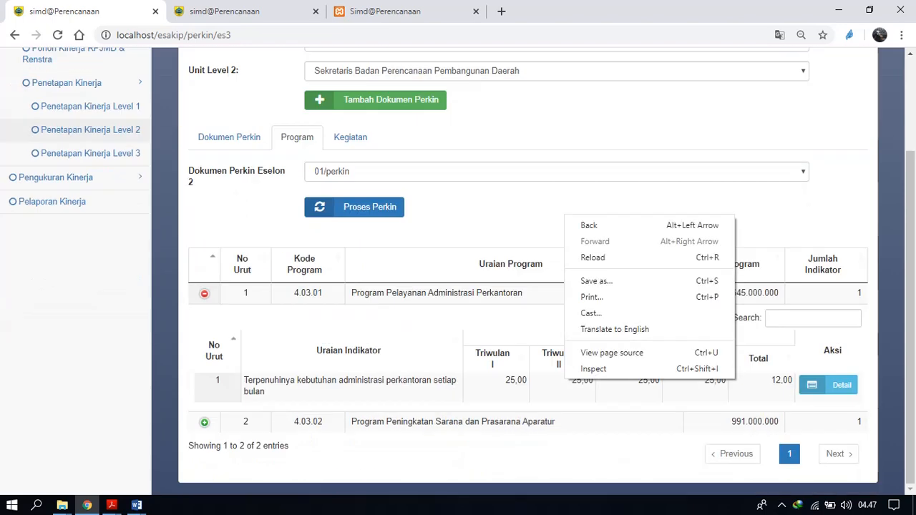
key("Escape")
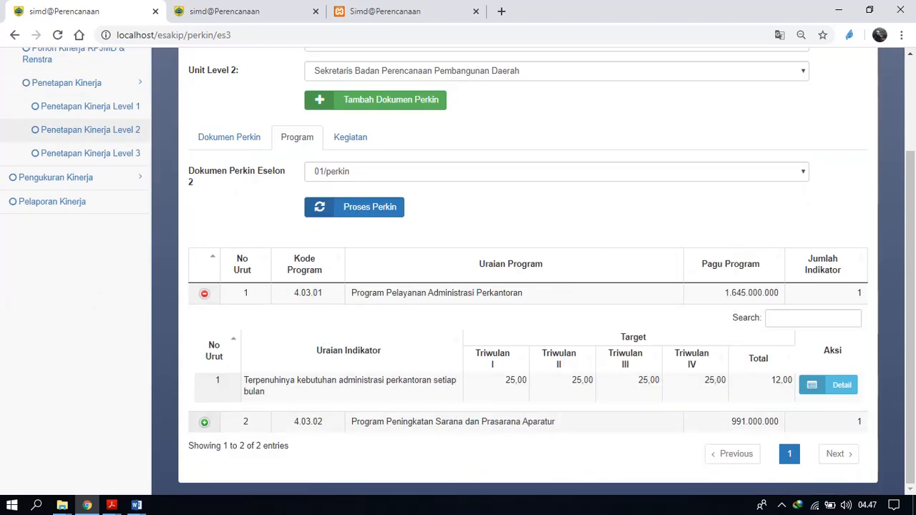
left_click(204, 422)
scroll(530, 286, "down", 2)
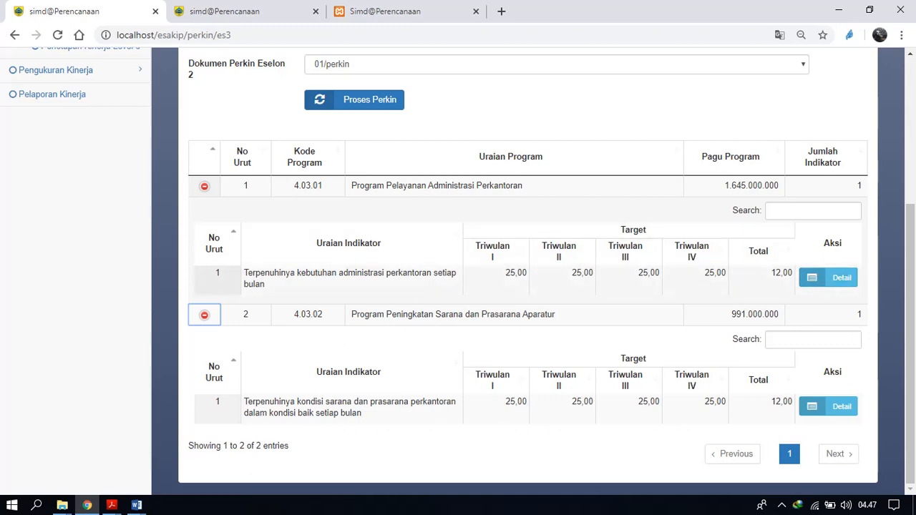
Set the quarterly targets of the 4.03.02 indicator on sarana dan prasarana perkantoran to 3, 6, 9 and 12, and save them.
left_click(828, 277)
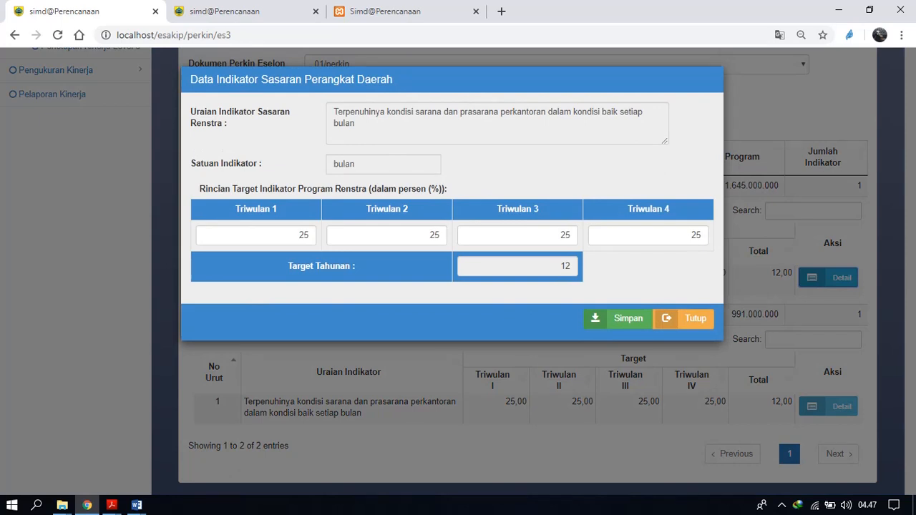
double_click(304, 236)
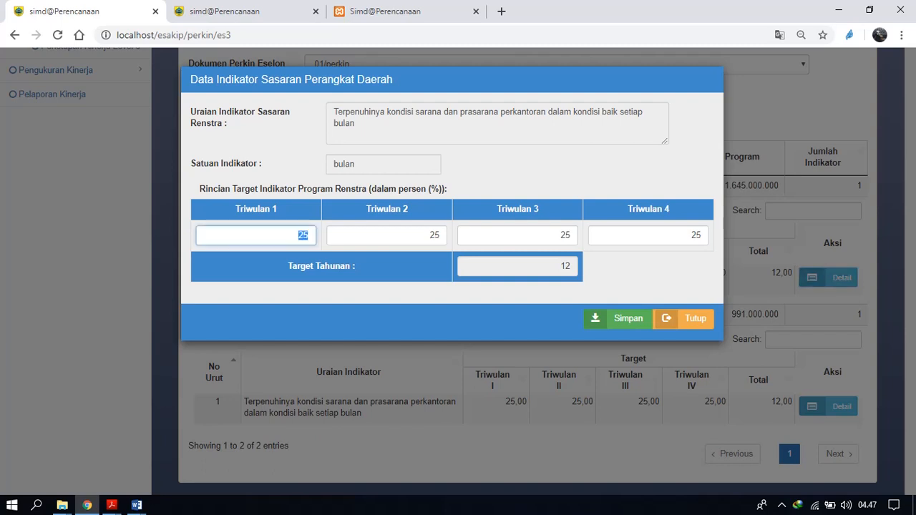
type("3")
key("Tab")
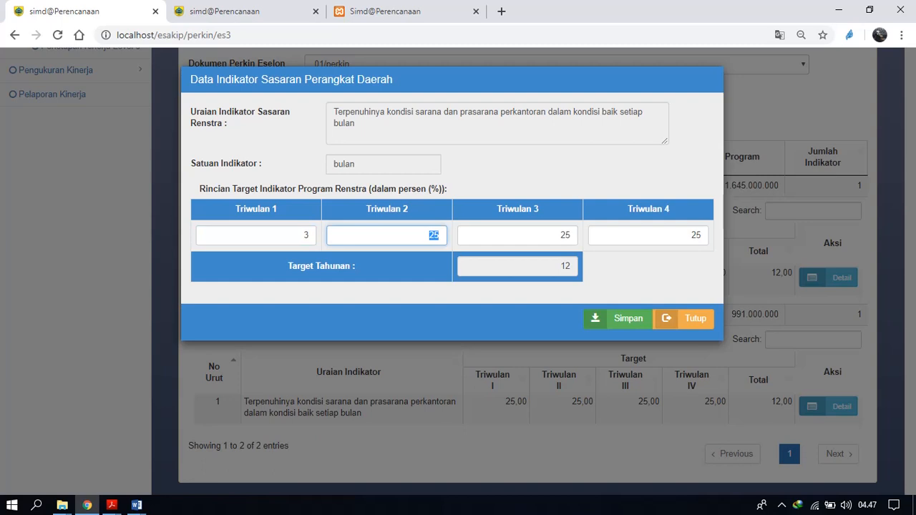
type("3")
key("Tab")
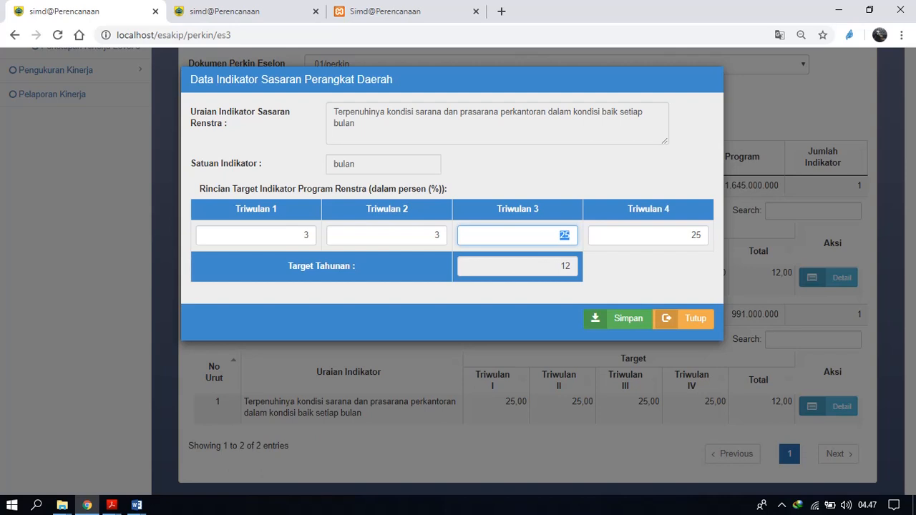
key("shift+Tab")
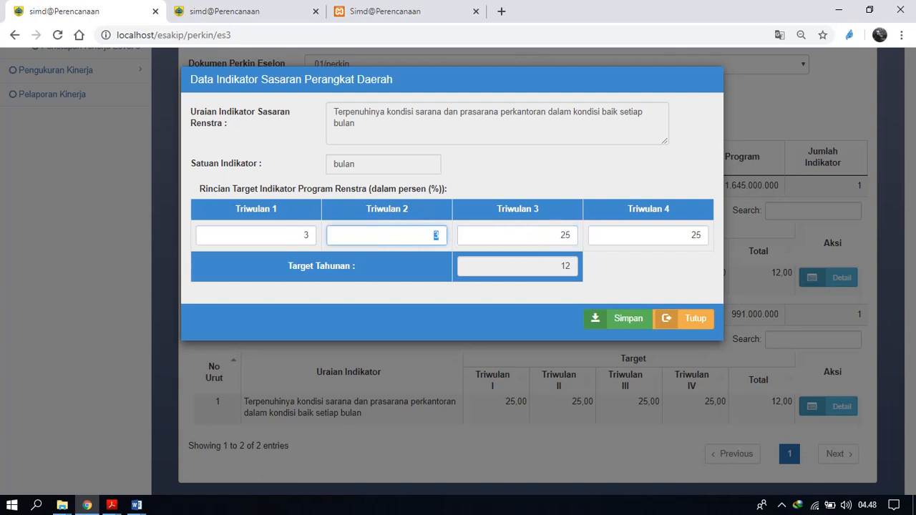
type("6")
key("Tab")
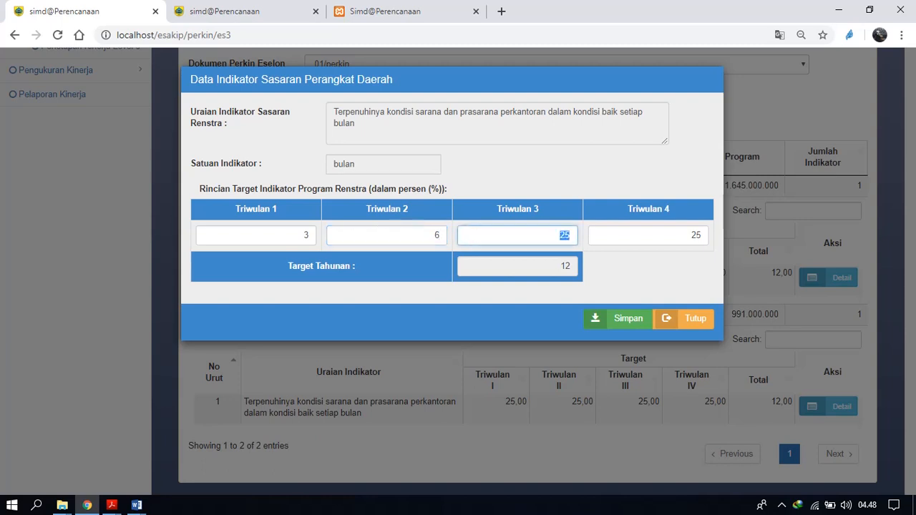
type("9")
key("Tab")
type("12")
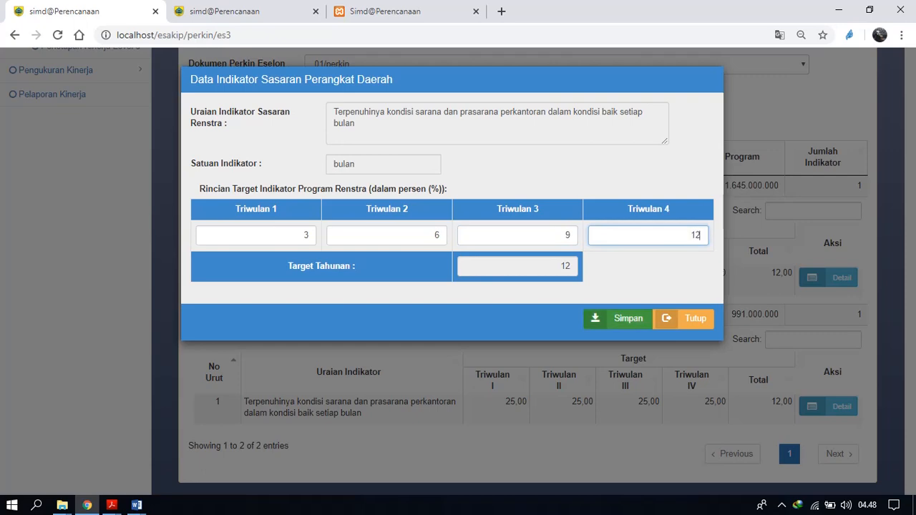
left_click(619, 319)
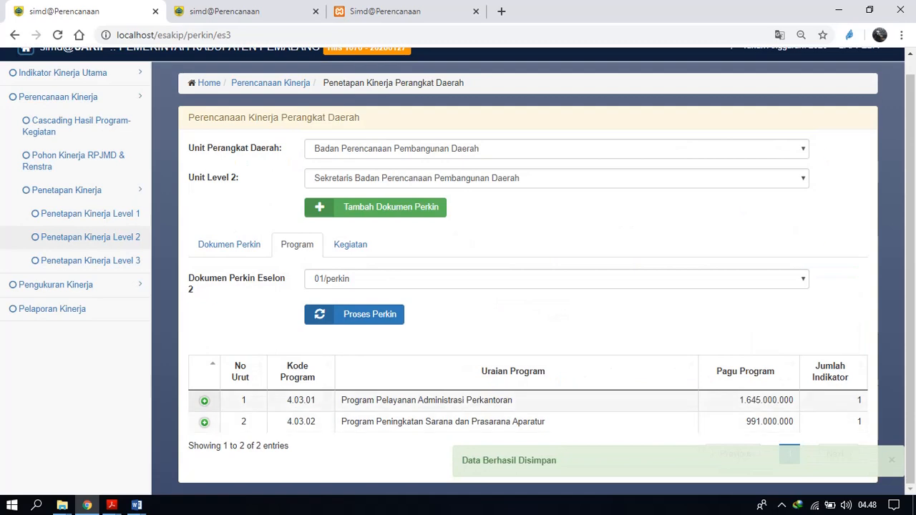
Reopen the indicator rows of both programs to check their quarterly targets.
left_click(205, 401)
scroll(205, 401, "down", 2)
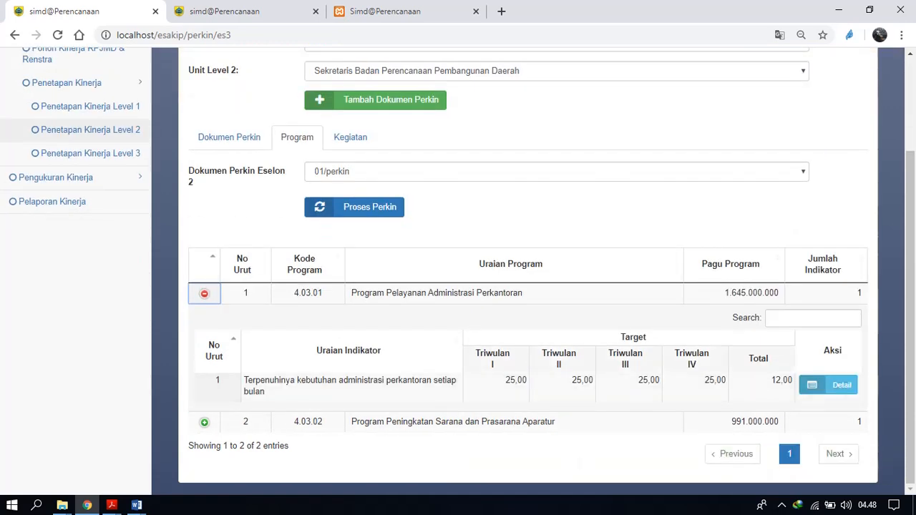
left_click(205, 423)
scroll(205, 422, "down", 2)
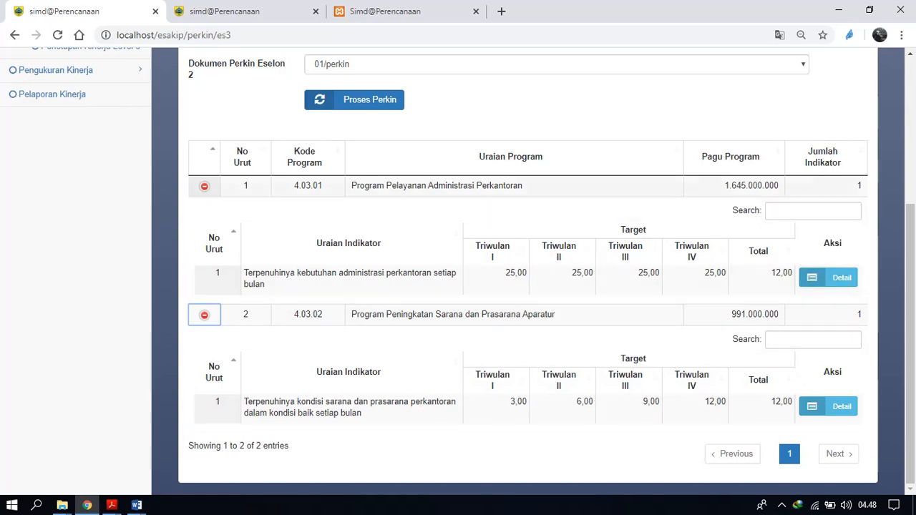
Collapse the indicator rows of both programs and open the activity list of program 4.03.01, Program Pelayanan Administrasi Perkantoran.
left_click(205, 186)
left_click(205, 315)
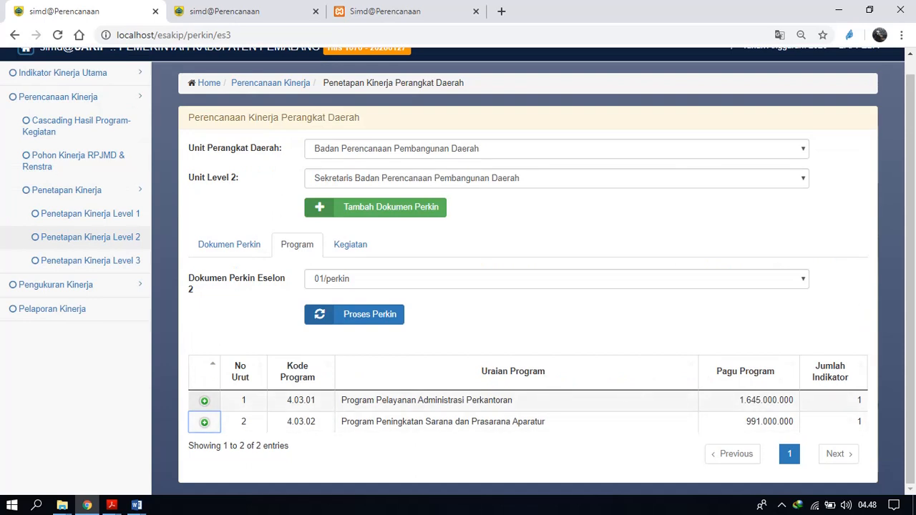
left_click(204, 401)
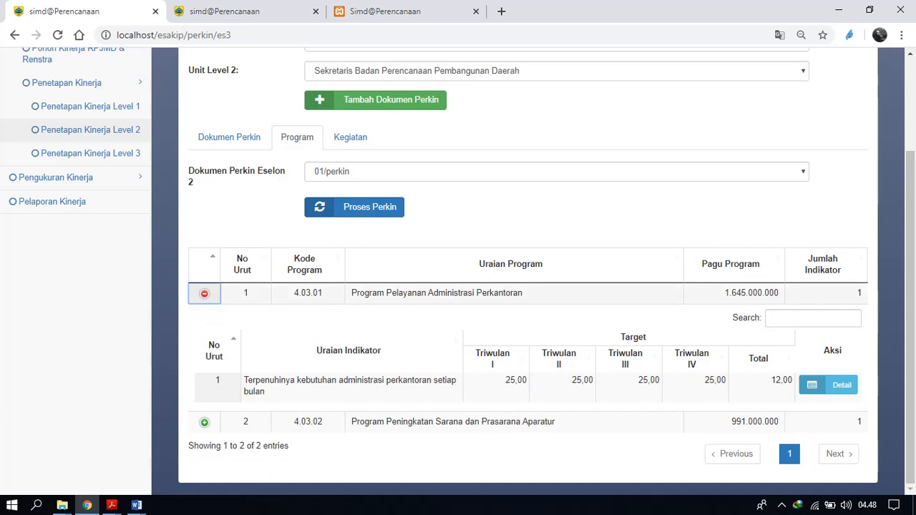
left_click(829, 385)
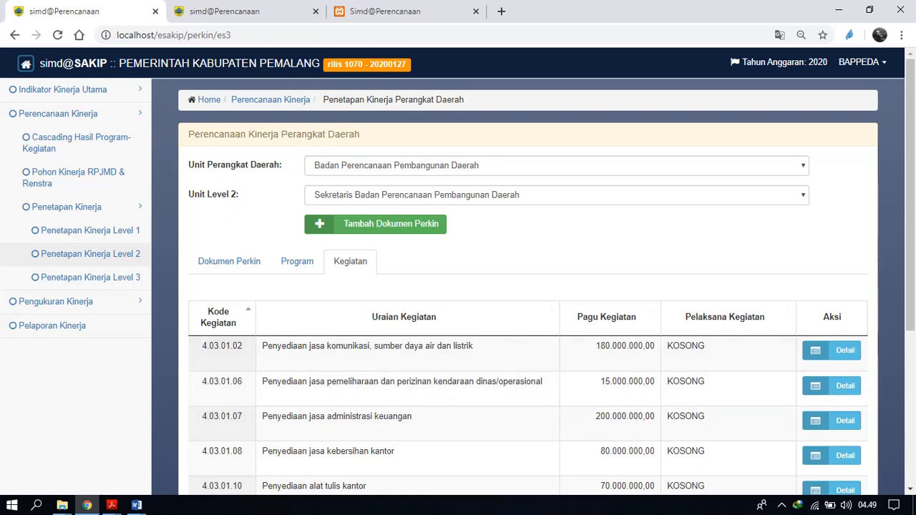
Assign Kepala Subbagian Umum dan Kepegawaian as Pelaksana Kegiatan of activity 4.03.01.02 and save it.
scroll(459, 271, "down", 1)
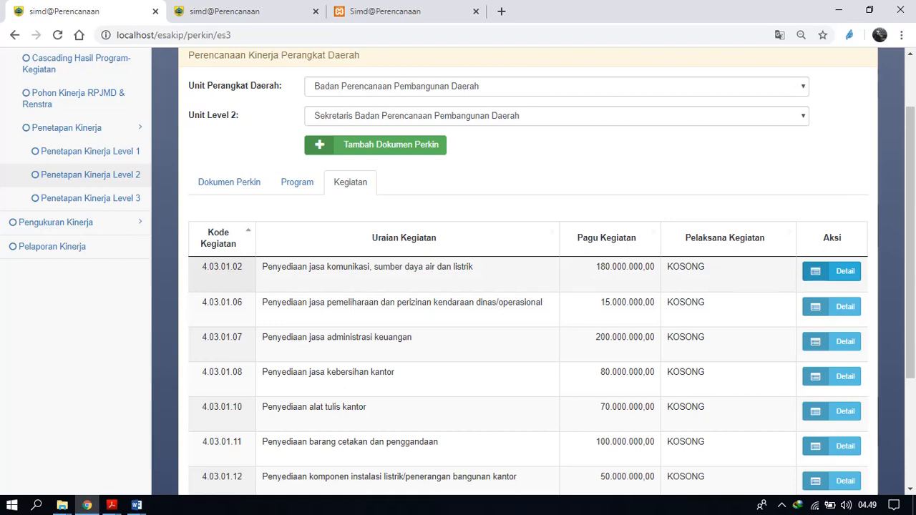
left_click(832, 271)
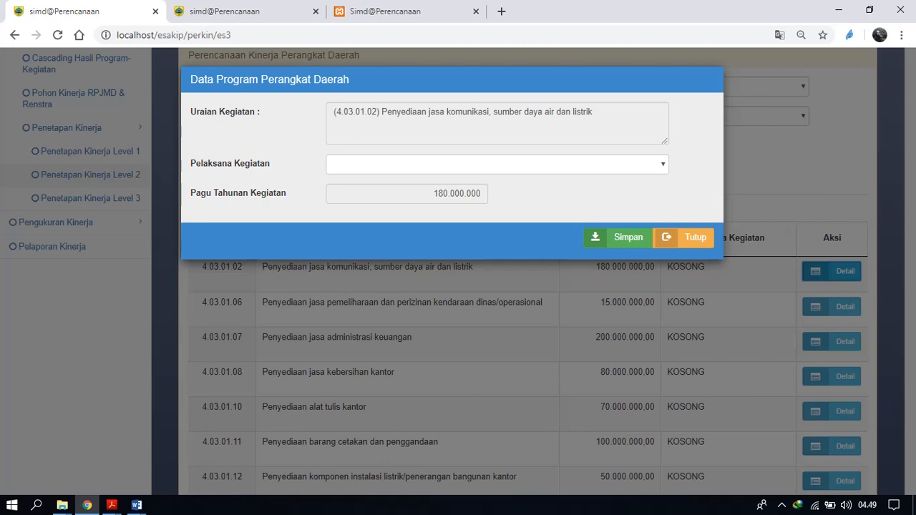
left_click(497, 164)
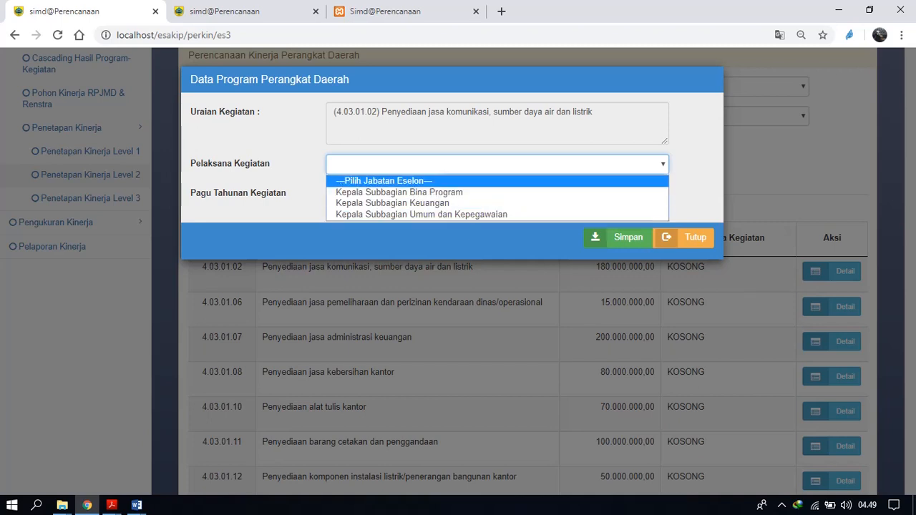
key("Down")
key("Down")
key("Down")
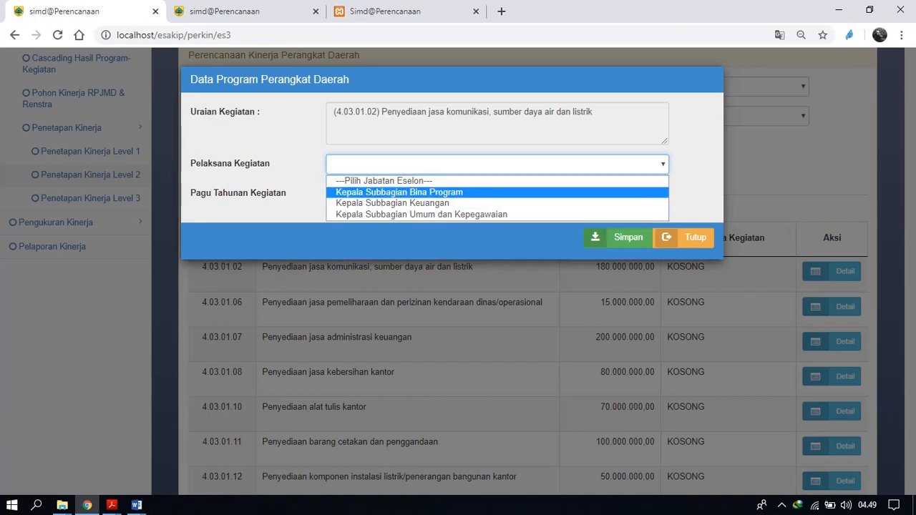
key("Return")
left_click(619, 237)
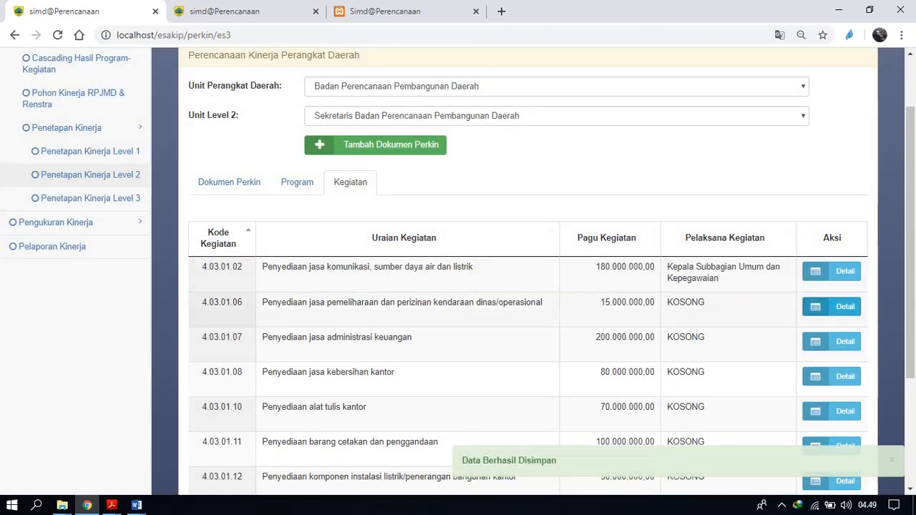
Assign Kepala Subbagian Umum dan Kepegawaian as Pelaksana Kegiatan of activity 4.03.01.06 and save it.
left_click(832, 307)
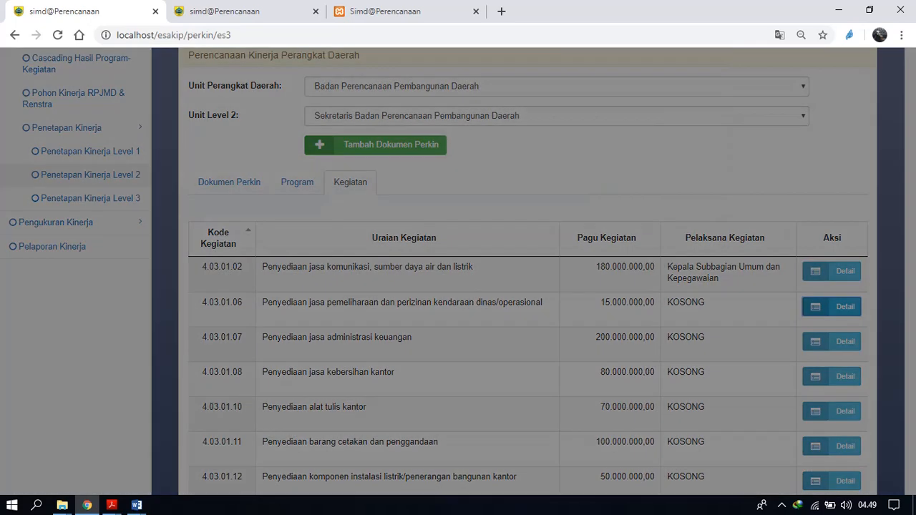
left_click(497, 165)
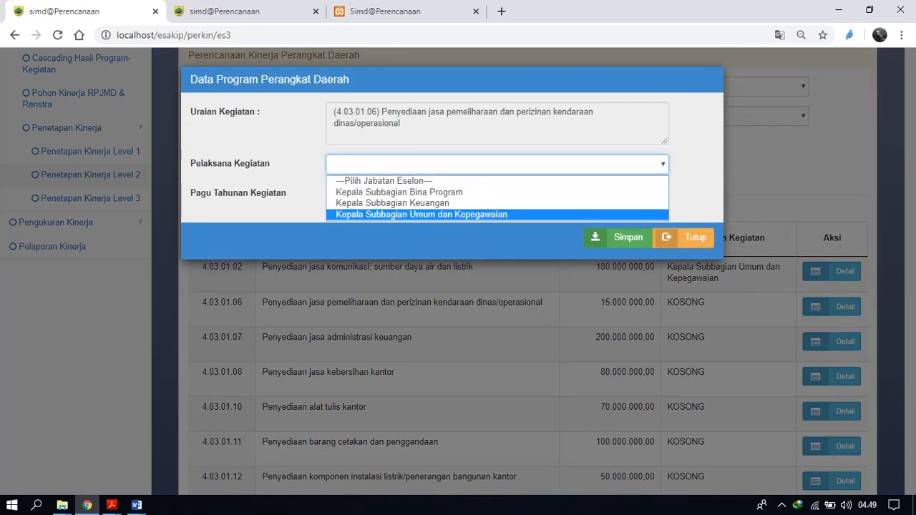
left_click(422, 215)
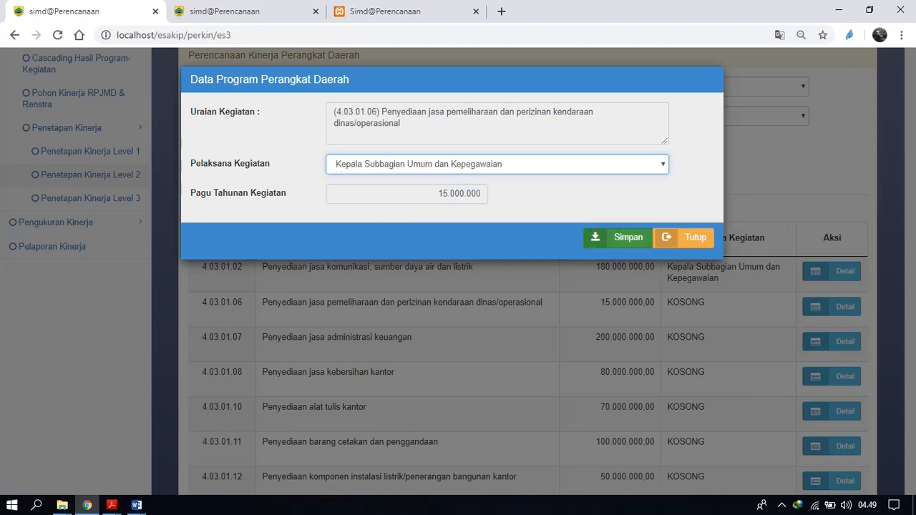
left_click(618, 237)
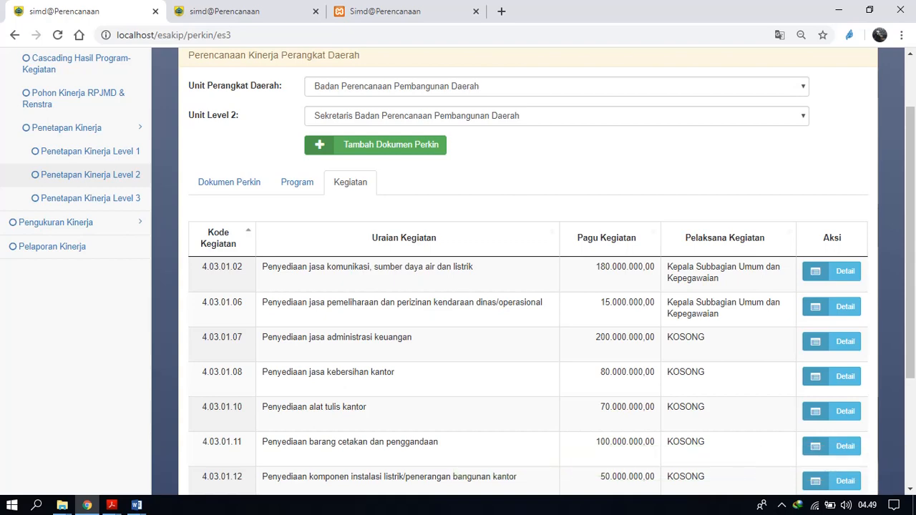
Look through the remaining activities of program 4.03.01, including the second page, and return to the program list.
scroll(528, 286, "down", 3)
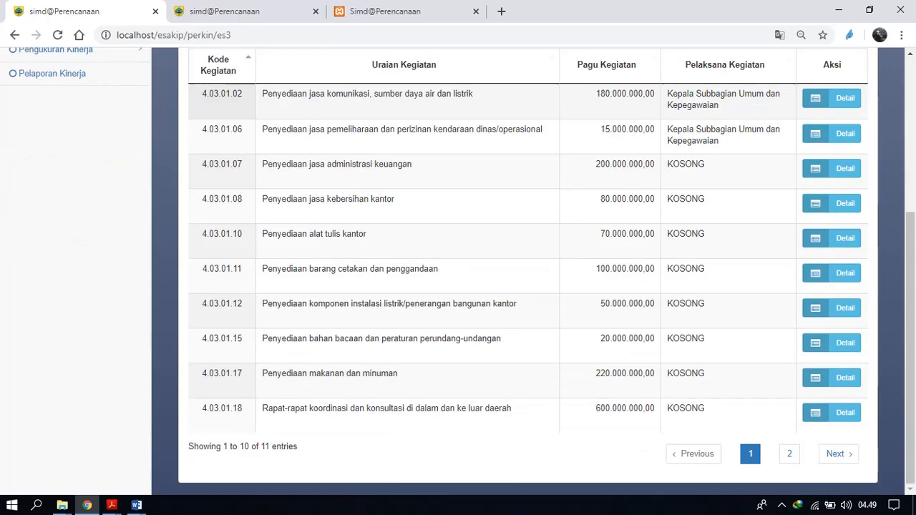
left_click(789, 454)
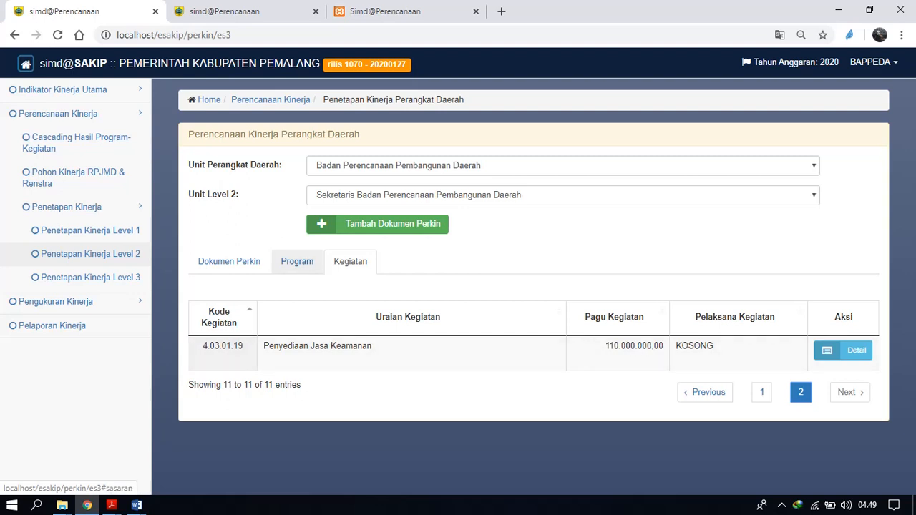
left_click(297, 262)
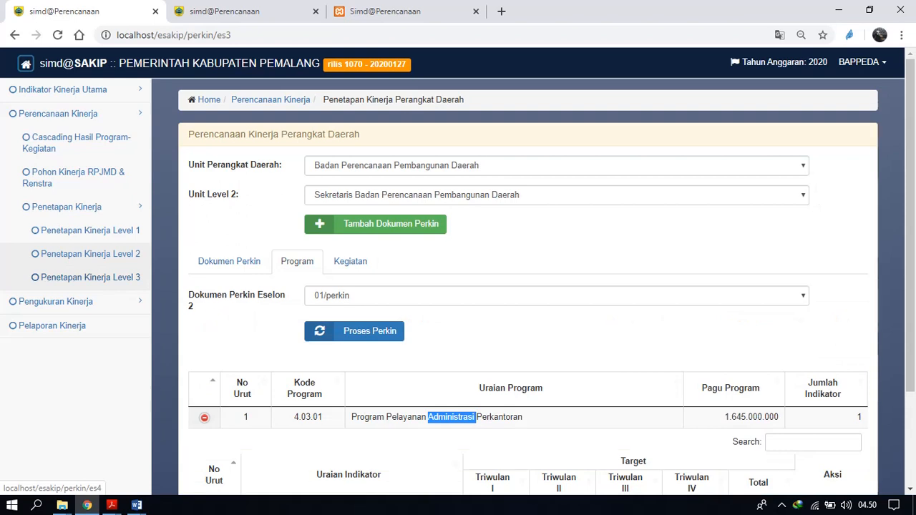
Open Penetapan Kinerja Level 3 for Badan Perencanaan Pembangunan Daerah, choosing its Sekretaris as Level 2 unit and Kepala Subbagian Bina Program as Level 3 unit.
left_click(90, 277)
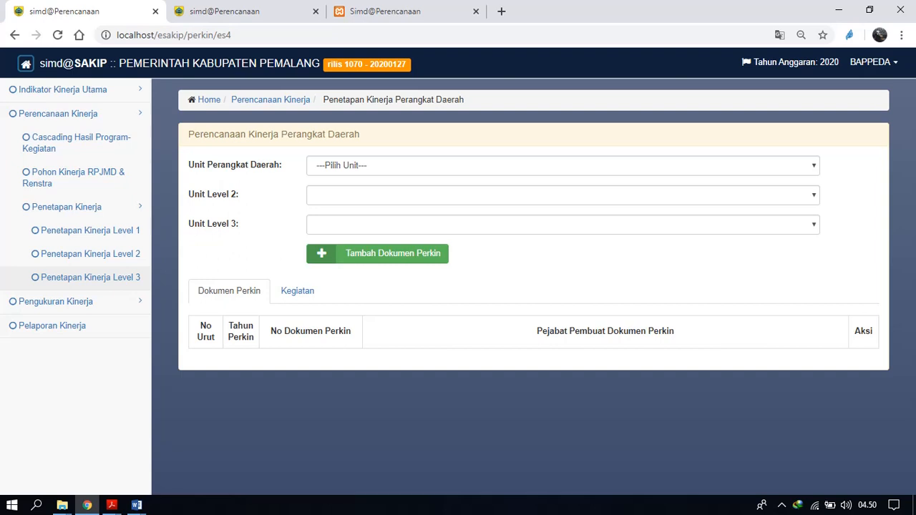
left_click(562, 165)
left_click(563, 194)
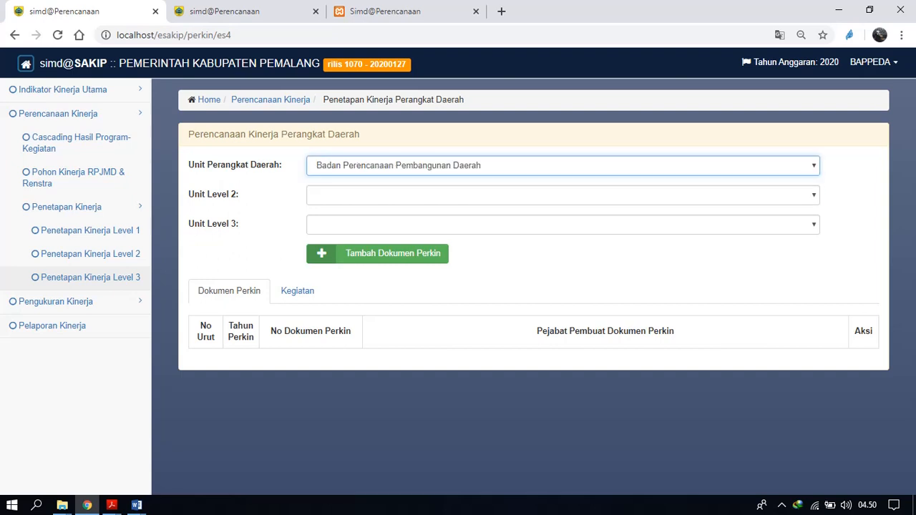
left_click(563, 195)
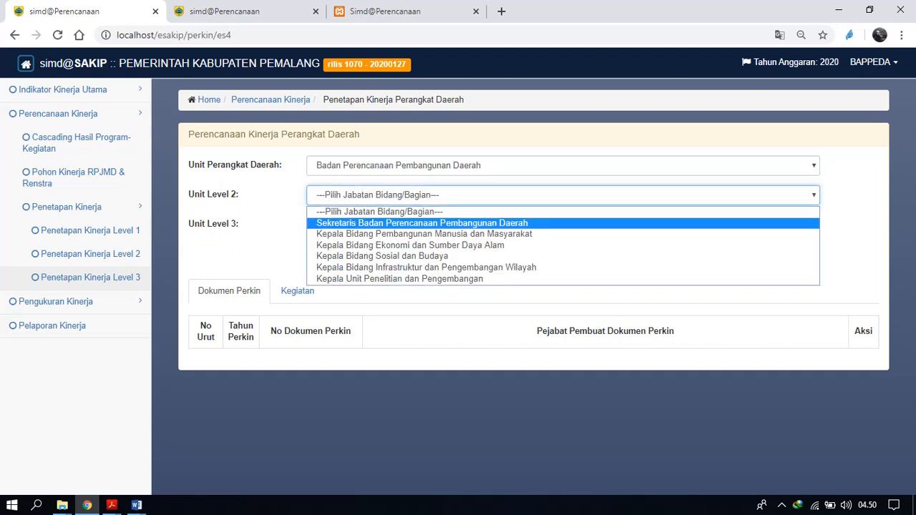
left_click(421, 223)
left_click(563, 224)
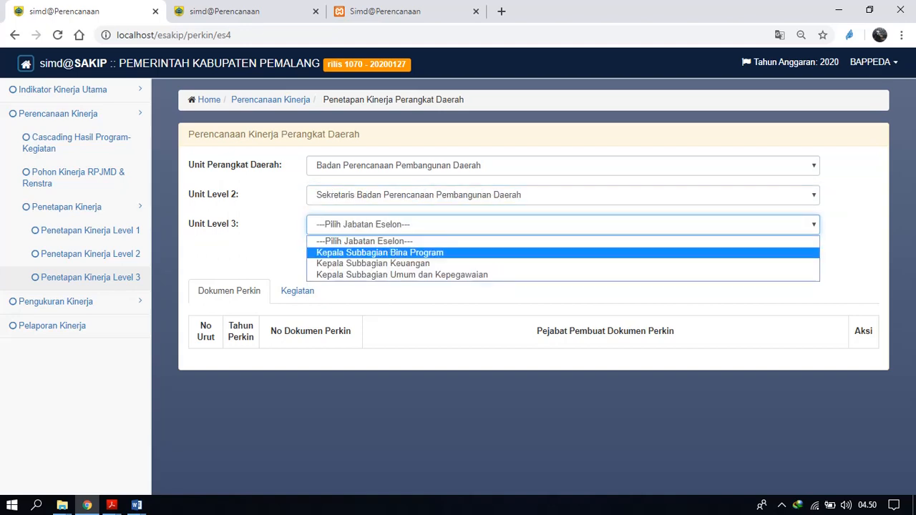
left_click(380, 253)
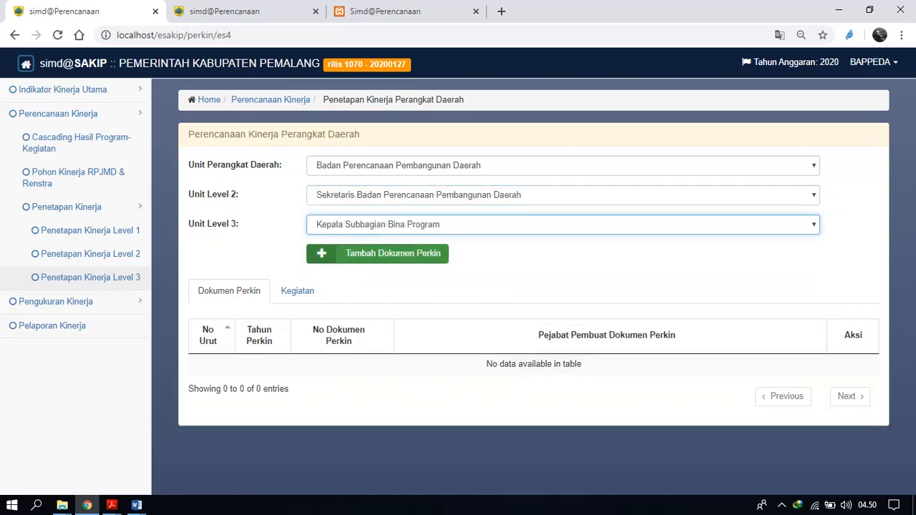
Add a Level 3 Perjanjian Kinerja document for Kepala Subbagian Bina Program with year 2020 and number 03, and save it.
left_click(380, 253)
double_click(343, 112)
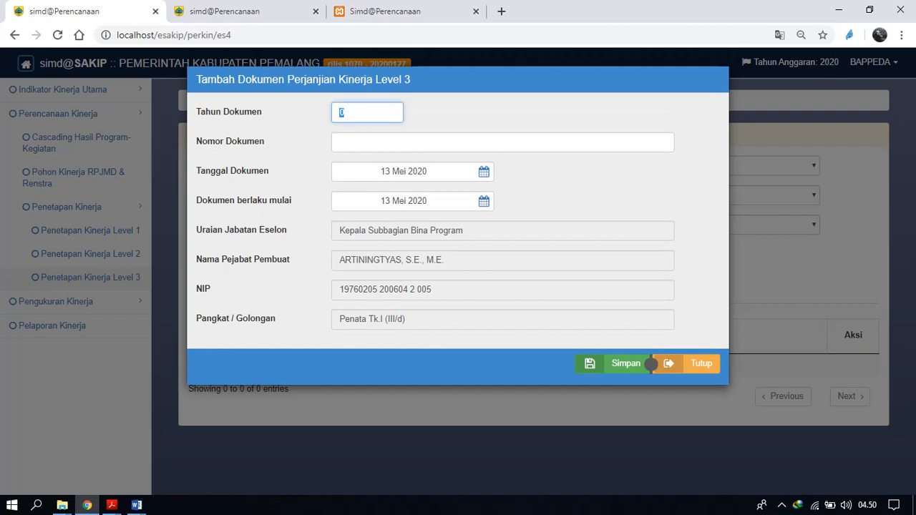
type("2020")
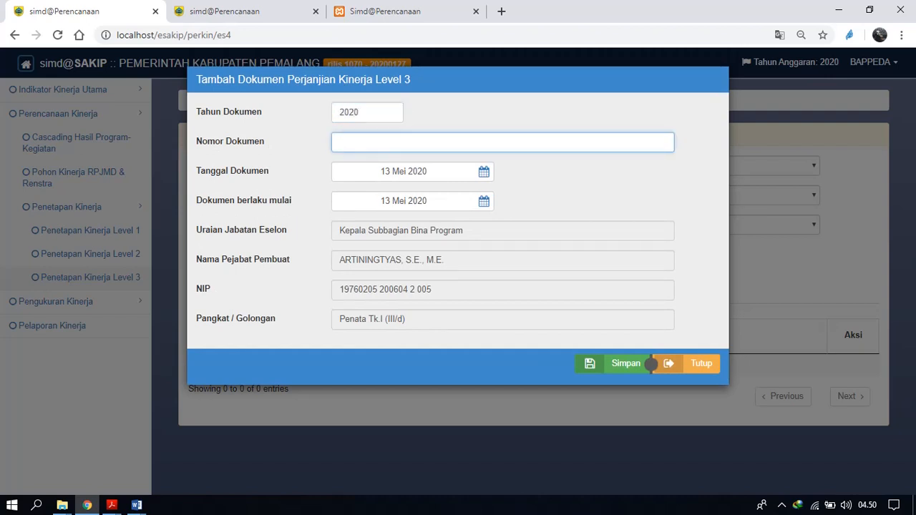
type("03")
left_click(648, 364)
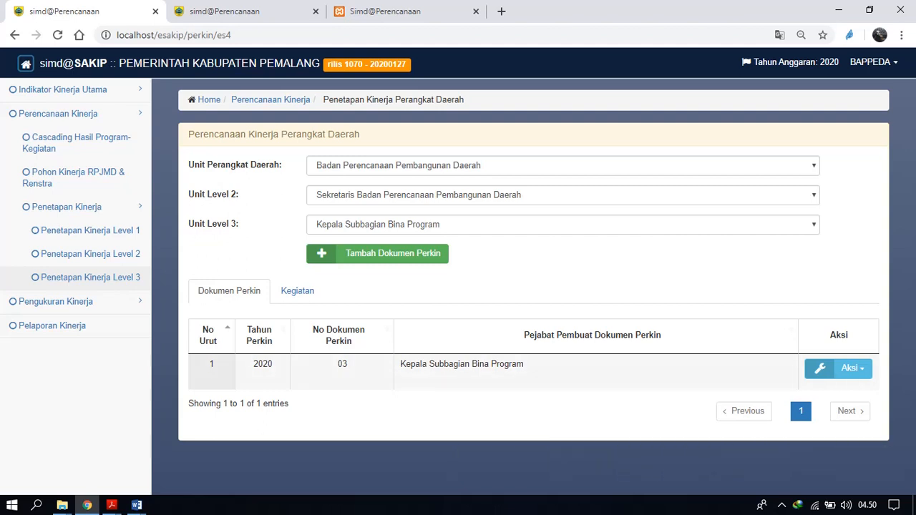
Process the Level 3 Perkin's activities from the Eselon 3 document 02.
left_click(297, 291)
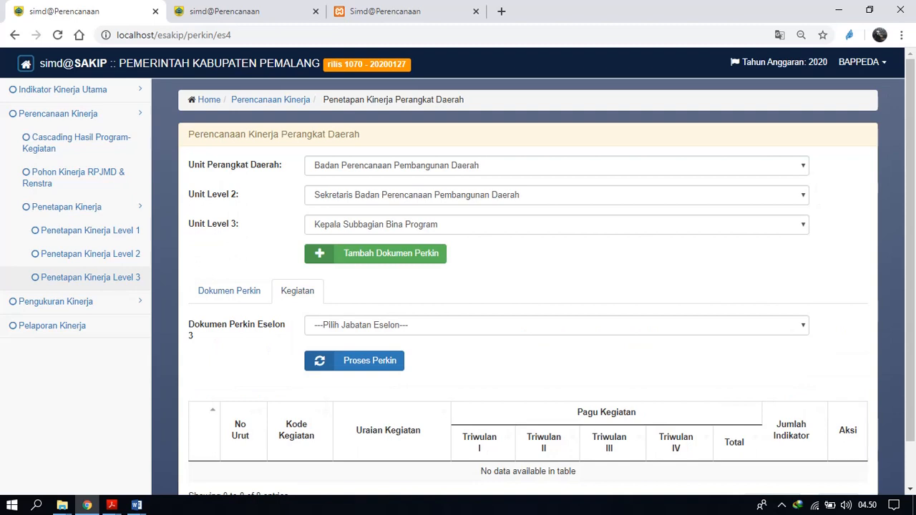
left_click(557, 326)
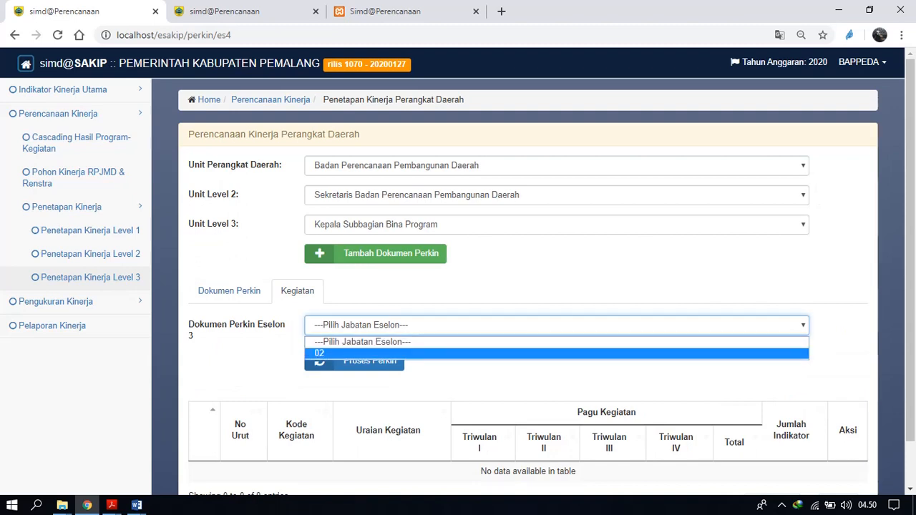
left_click(354, 354)
left_click(355, 358)
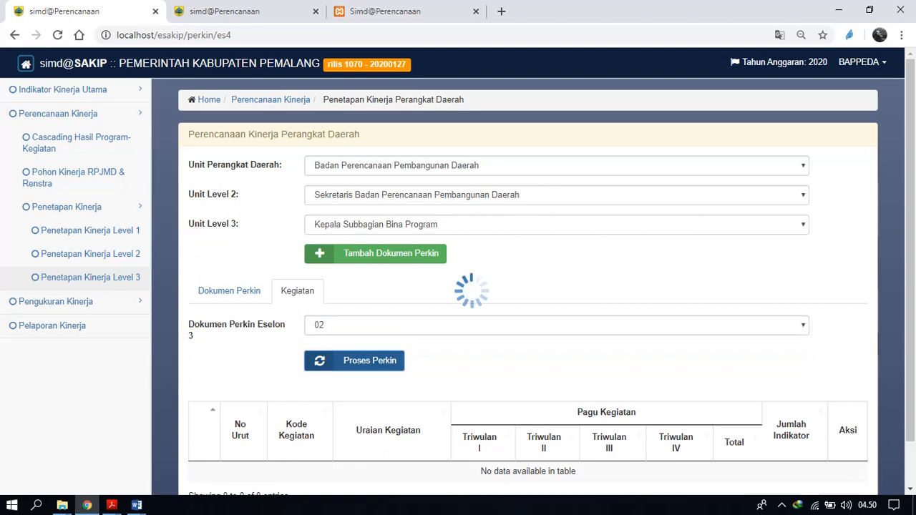
left_click_drag(910, 286, 910, 329)
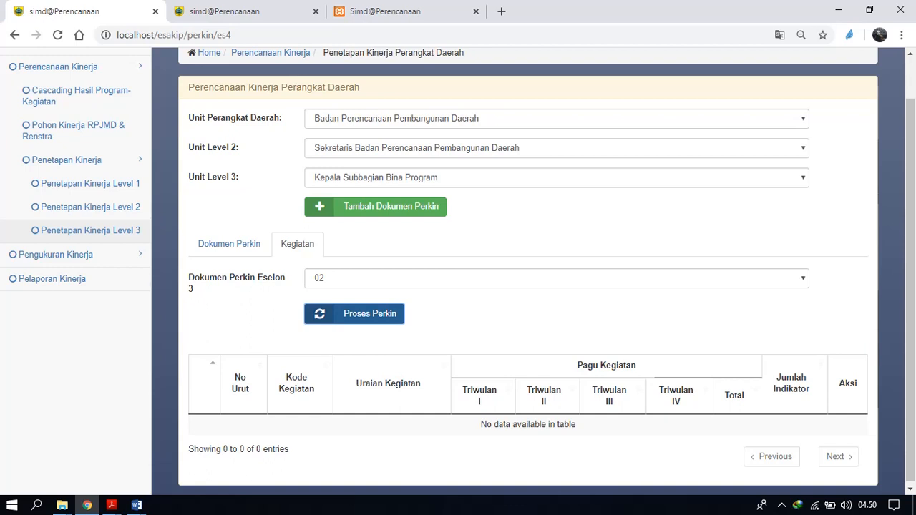
Reopen the Level 3 activity list and try to process the Perkin again.
left_click(229, 244)
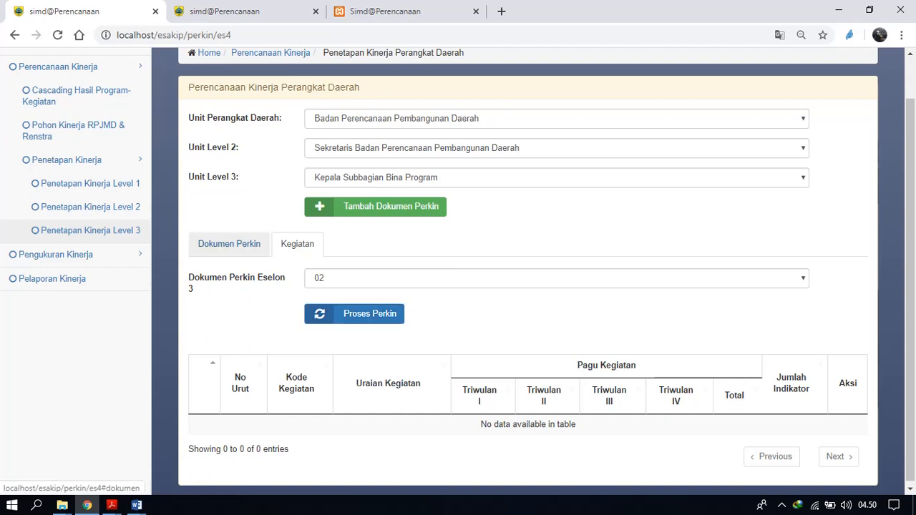
double_click(451, 363)
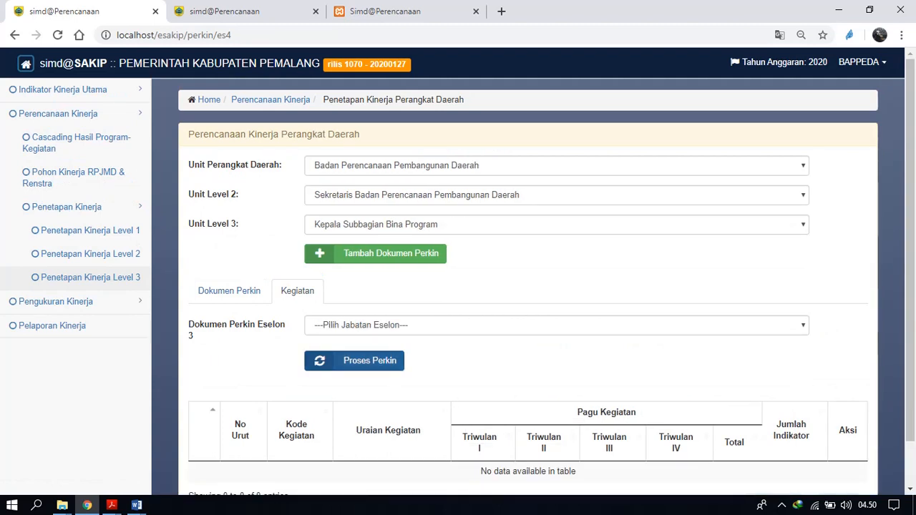
left_click(355, 361)
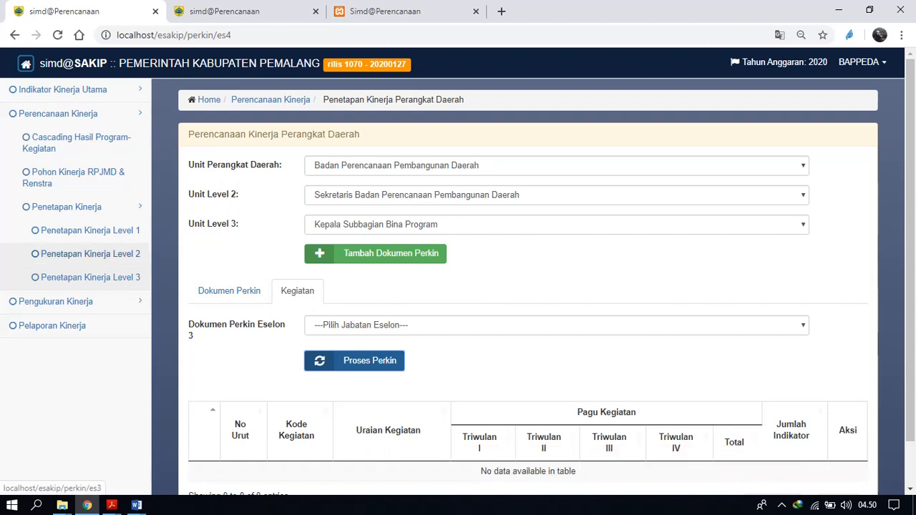
Open the Penetapan Kinerja Level 2 programs for the Sekretaris of Badan Perencanaan Pembangunan Daerah and select Eselon 2 document 01/perkin.
left_click(90, 254)
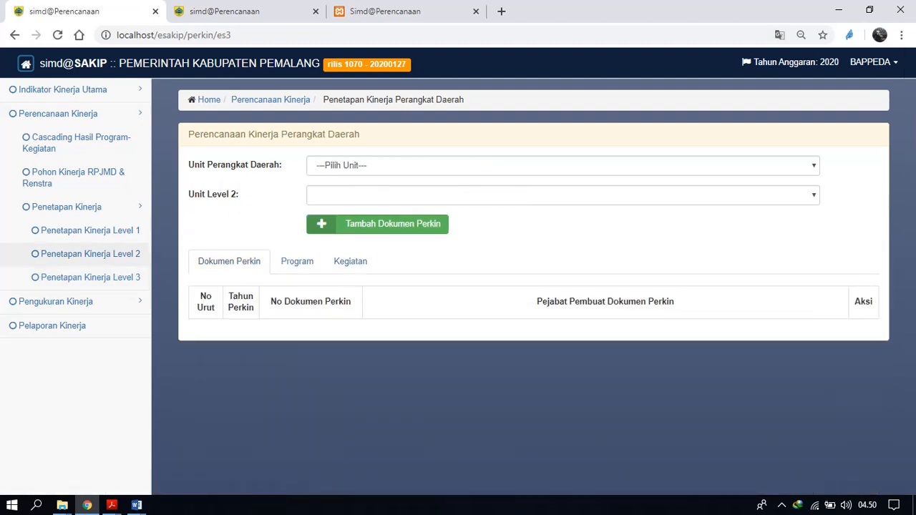
left_click(487, 165)
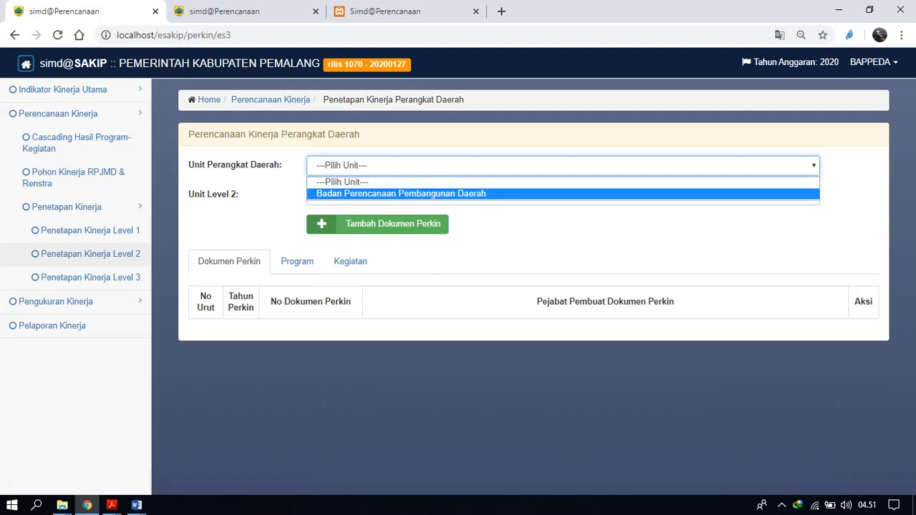
left_click(472, 194)
left_click(474, 195)
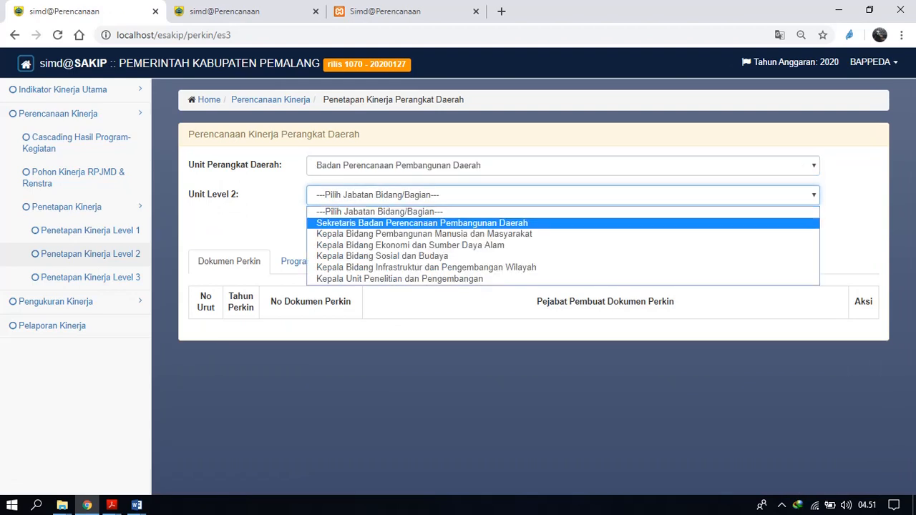
left_click(469, 223)
left_click(298, 262)
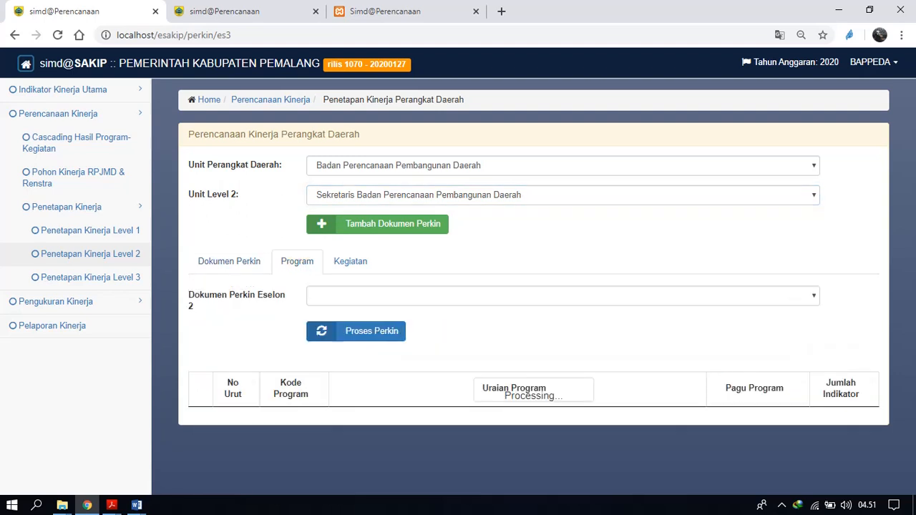
left_click(472, 296)
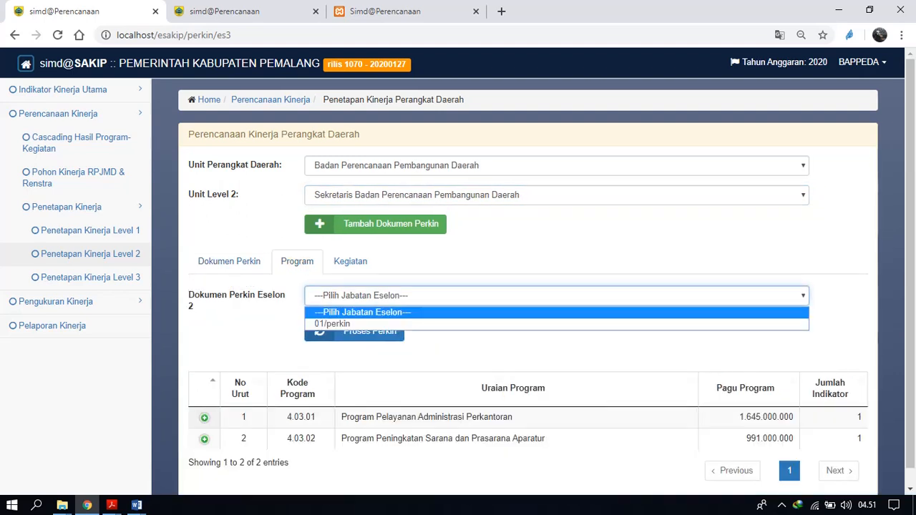
left_click(469, 325)
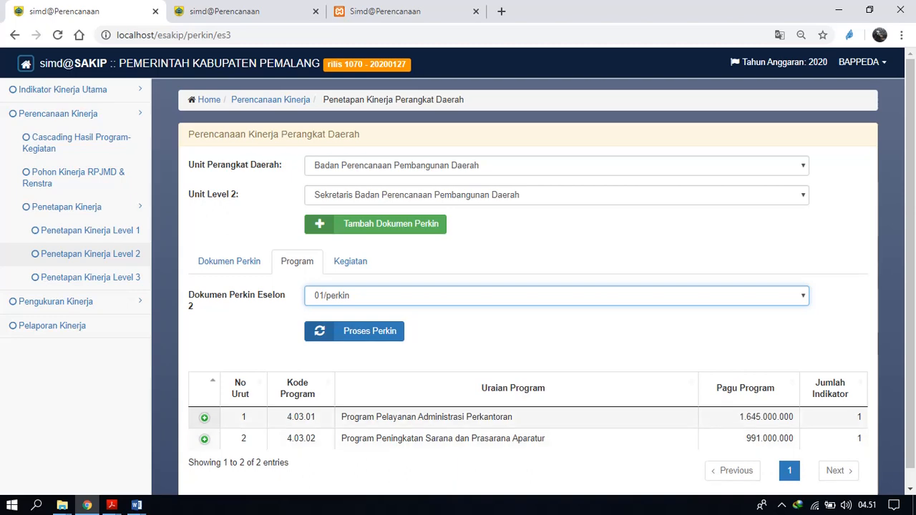
Assign activity 4.03.02.45, Pemeliharaan rutin/berkala software dan sistim informasi, to Kepala Subbagian Bina Program and save it.
left_click(351, 262)
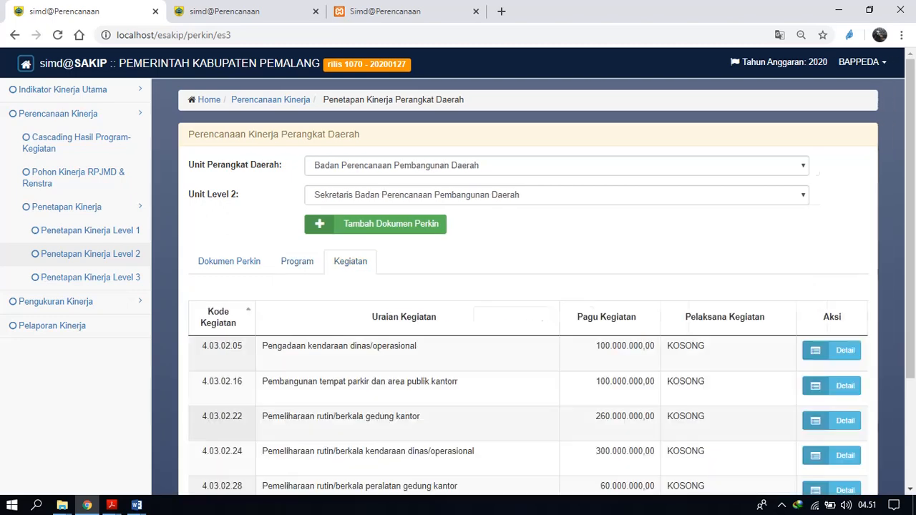
scroll(458, 286, "down", 2)
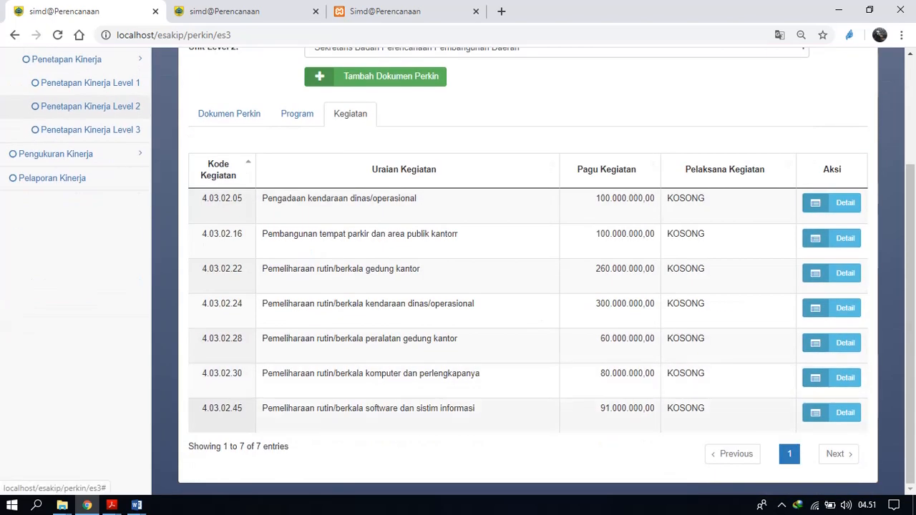
left_click(831, 412)
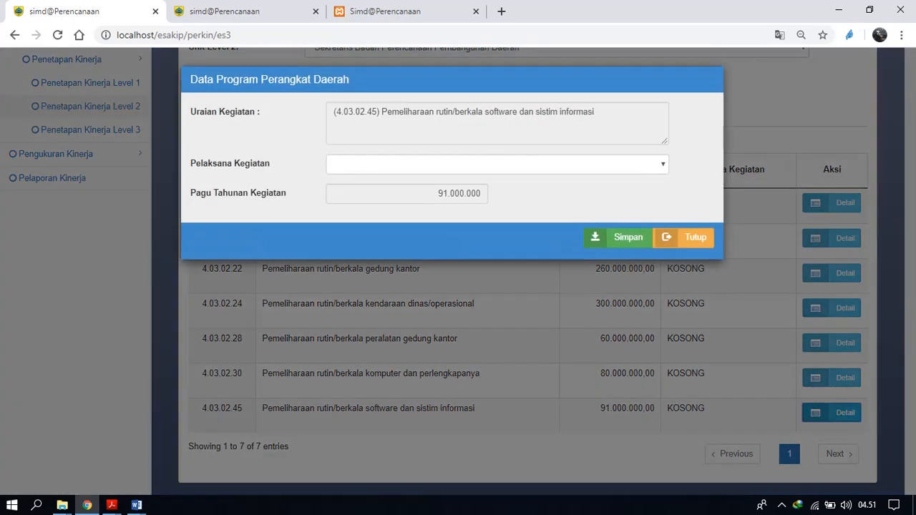
left_click(501, 164)
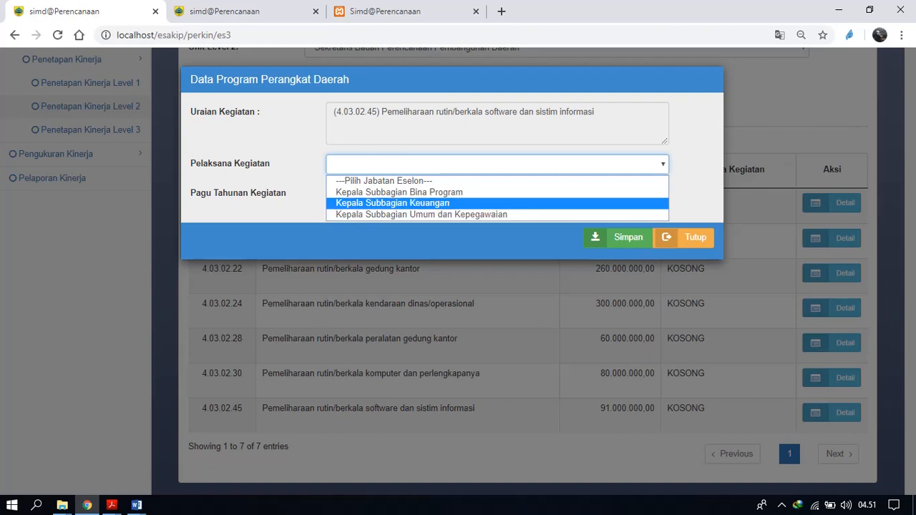
left_click(399, 191)
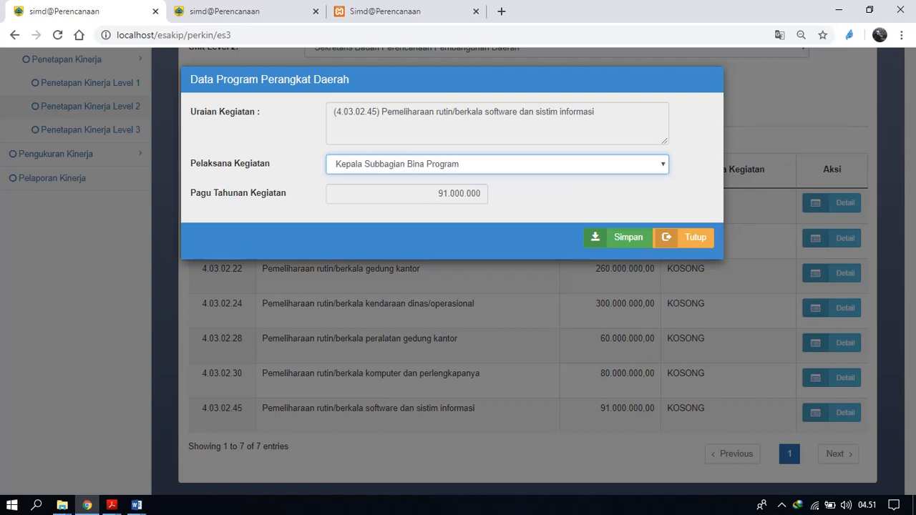
left_click(617, 236)
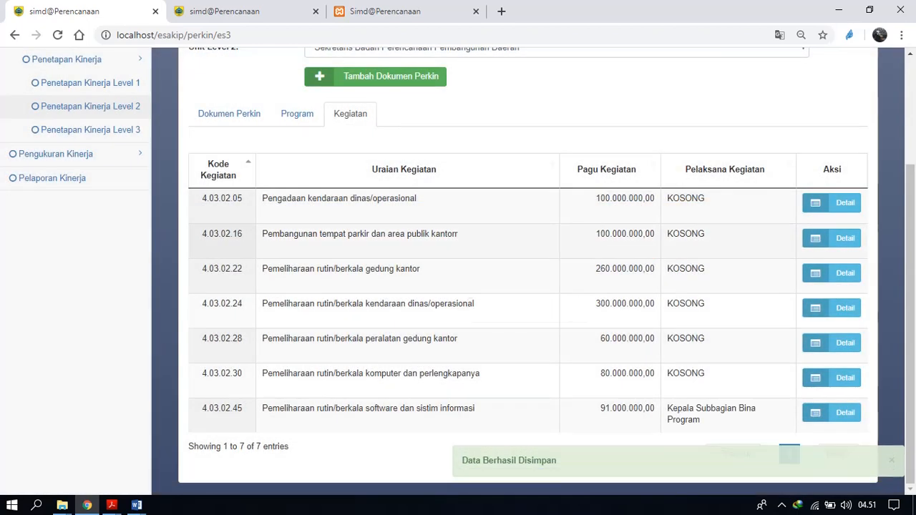
Open Penetapan Kinerja Level 3 for Badan Perencanaan Pembangunan Daerah, choosing its Sekretaris and then Kepala Subbagian Bina Program.
left_click(86, 130)
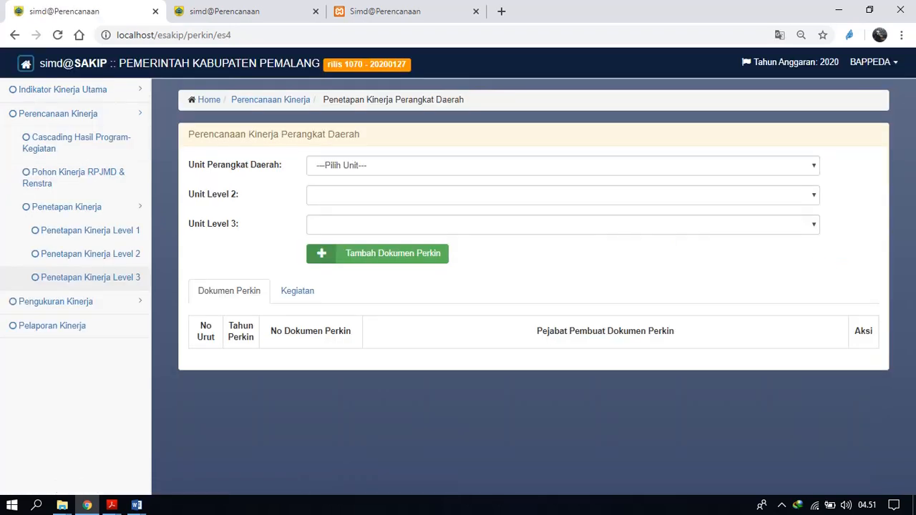
left_click(563, 166)
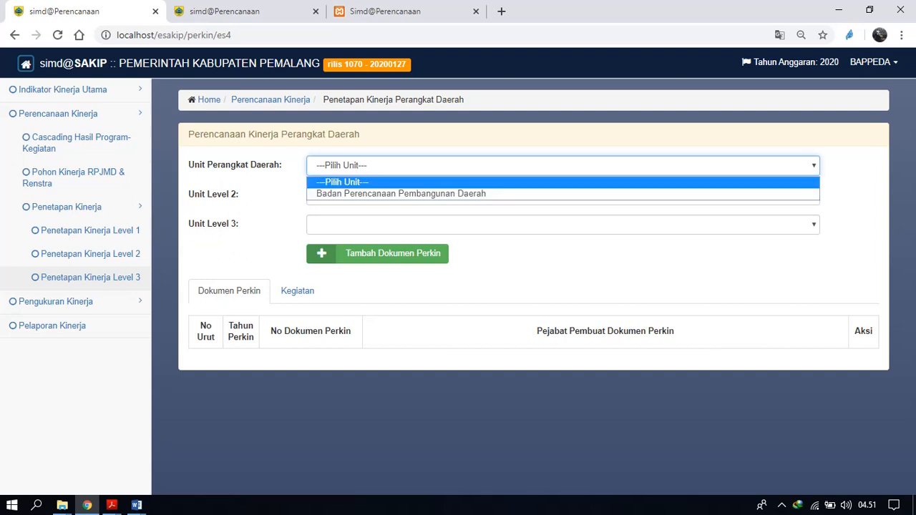
left_click(401, 194)
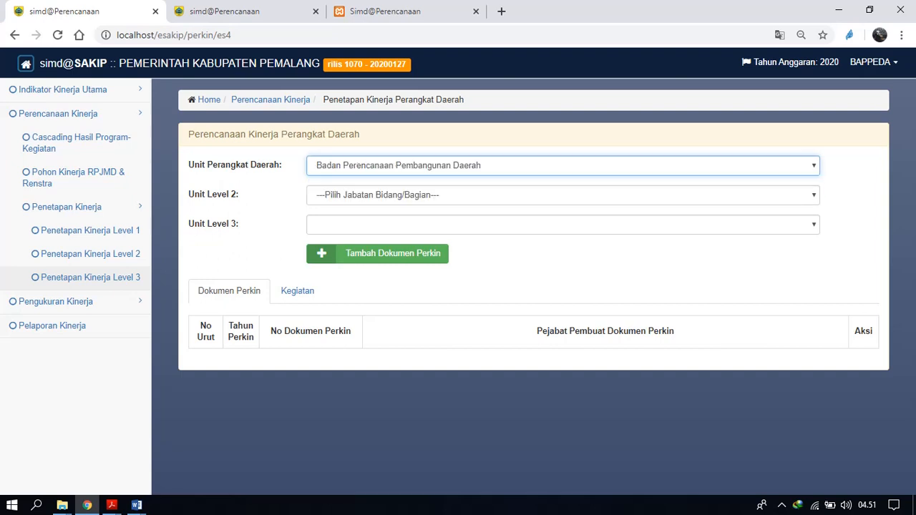
left_click(563, 195)
left_click(422, 222)
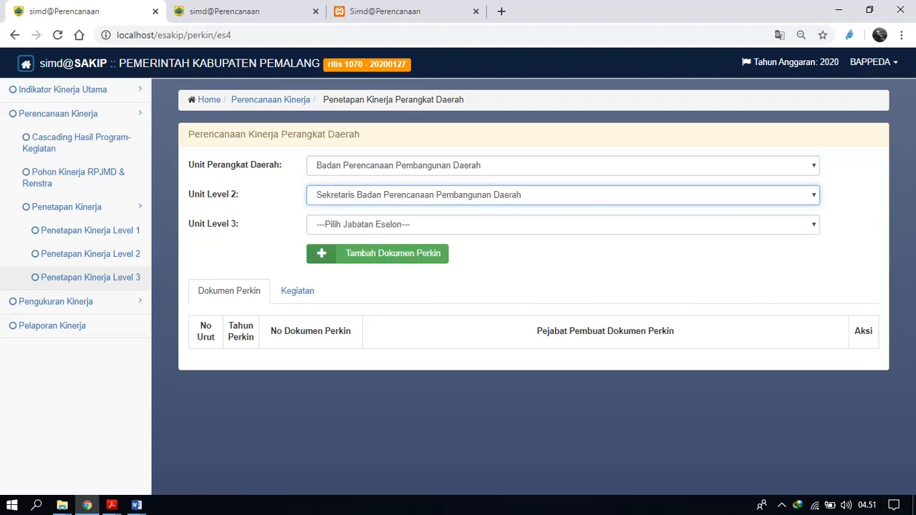
left_click(562, 224)
left_click(380, 252)
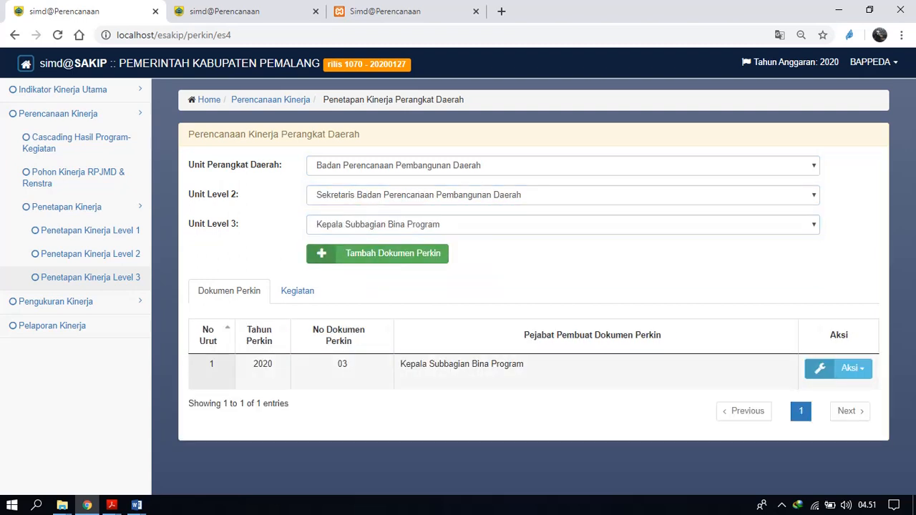
Process the Level 3 Perkin activities of Kepala Subbagian Bina Program from Eselon 3 document 02.
left_click(297, 291)
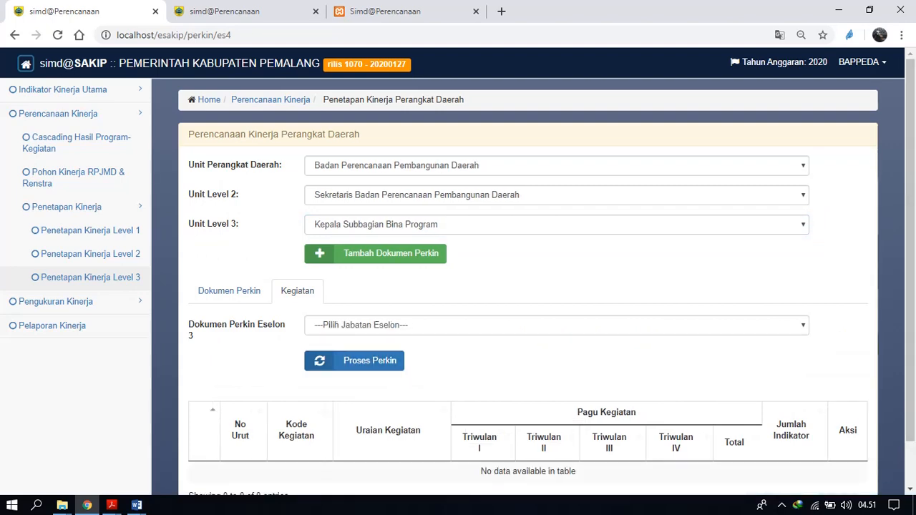
left_click(556, 326)
left_click(358, 353)
left_click(358, 361)
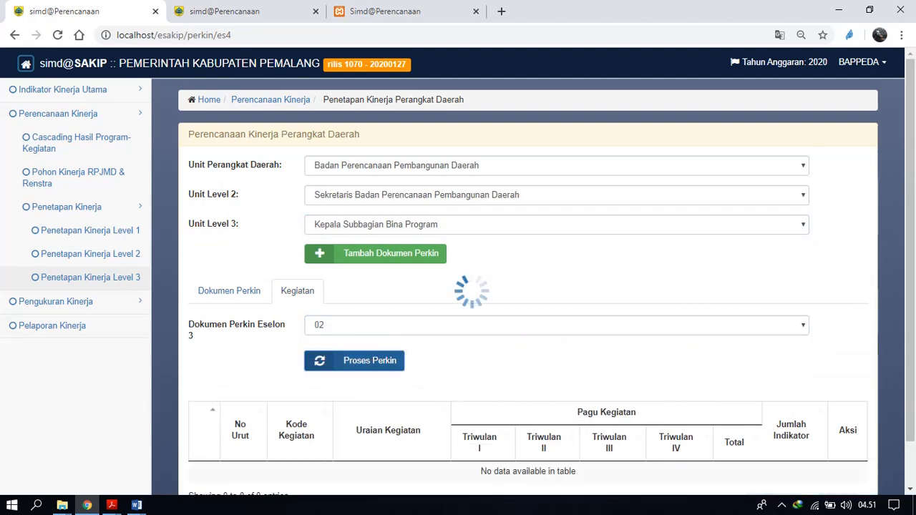
left_click_drag(494, 274, 494, 267)
scroll(494, 271, "down", 2)
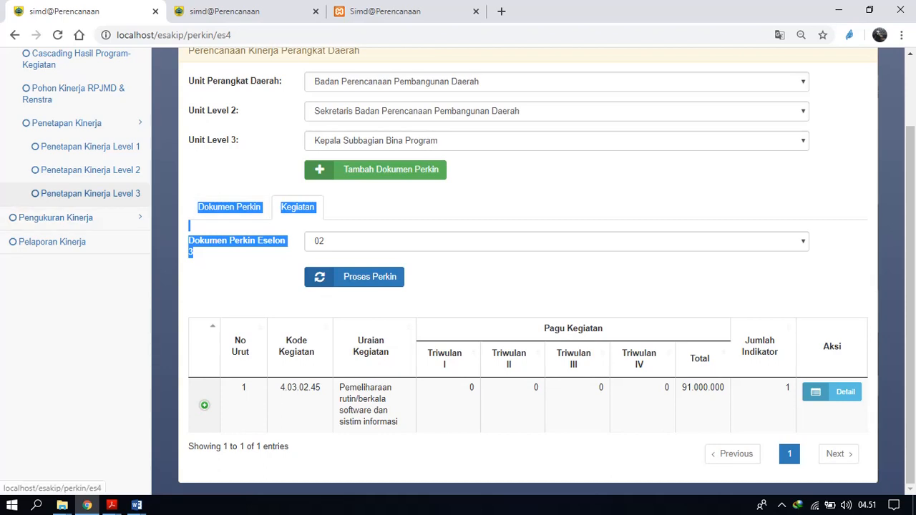
left_click(243, 288)
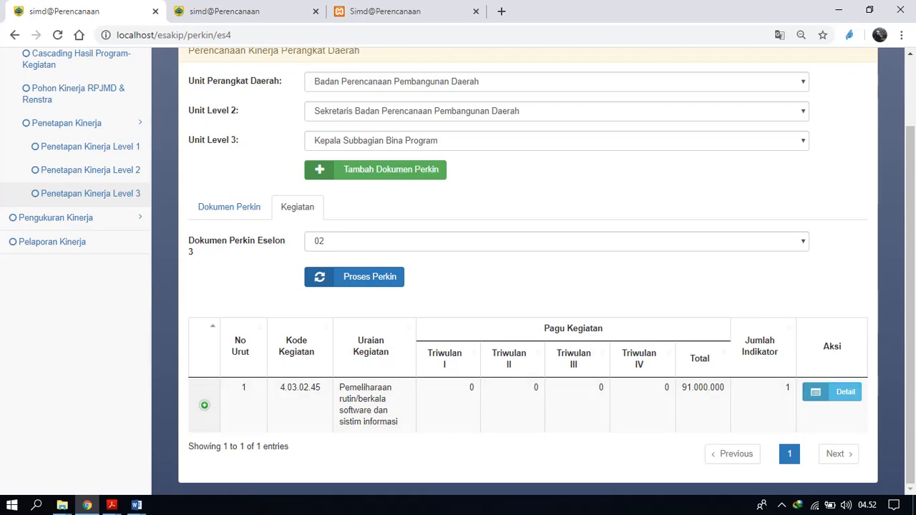
Expand the indicators of activity 4.03.02.45 and view its quarterly budget details.
left_click(204, 406)
scroll(204, 405, "down", 2)
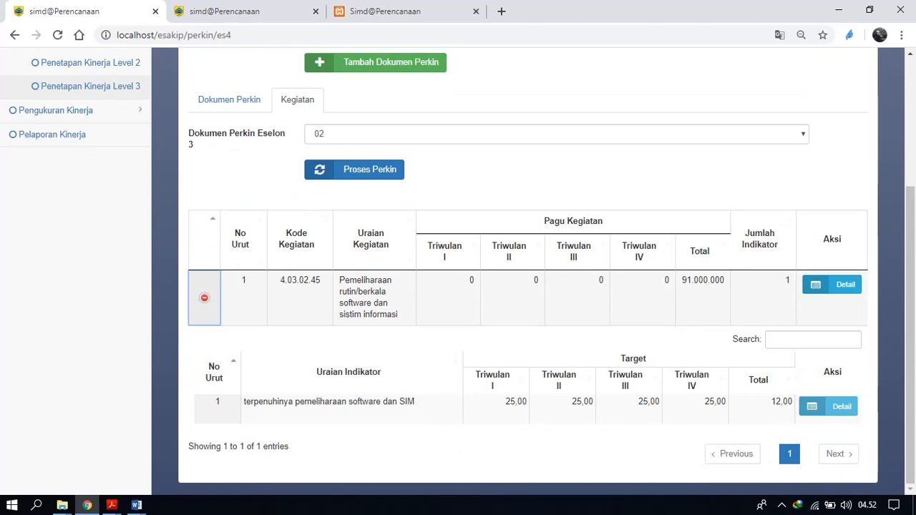
left_click(833, 285)
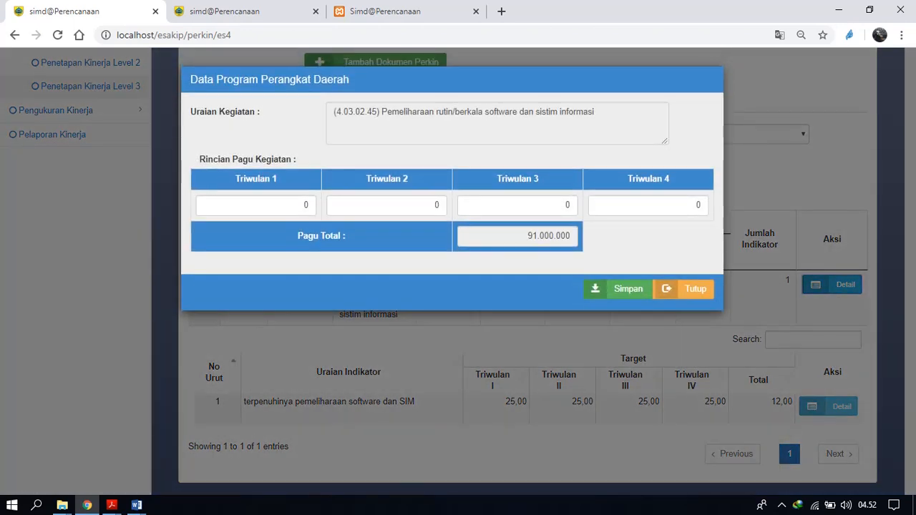
left_click(685, 290)
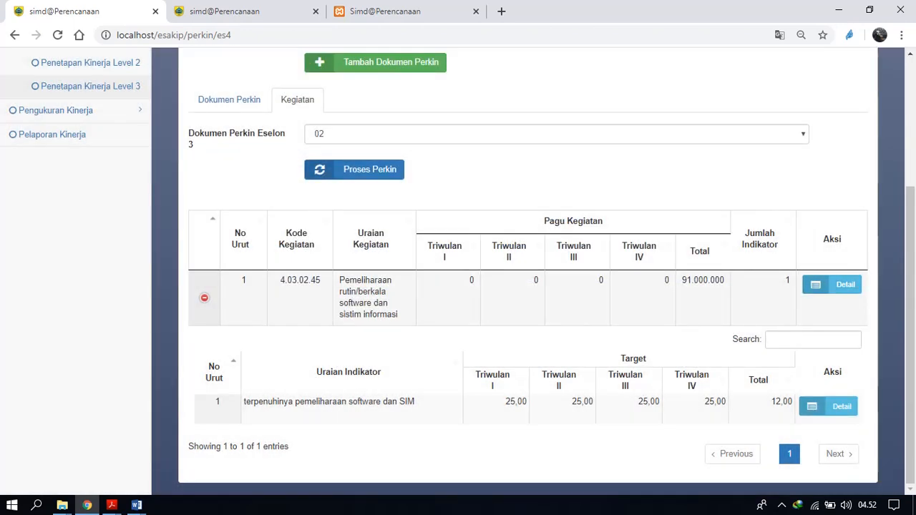
Reopen the budget details of activity 4.03.02.45 and set its Triwulan 1 budget to 20.000.000.
left_click(832, 285)
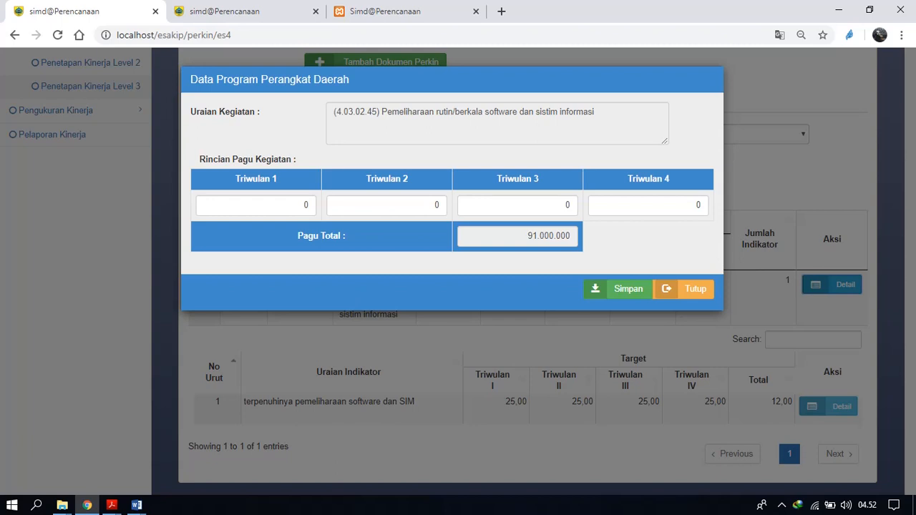
double_click(305, 205)
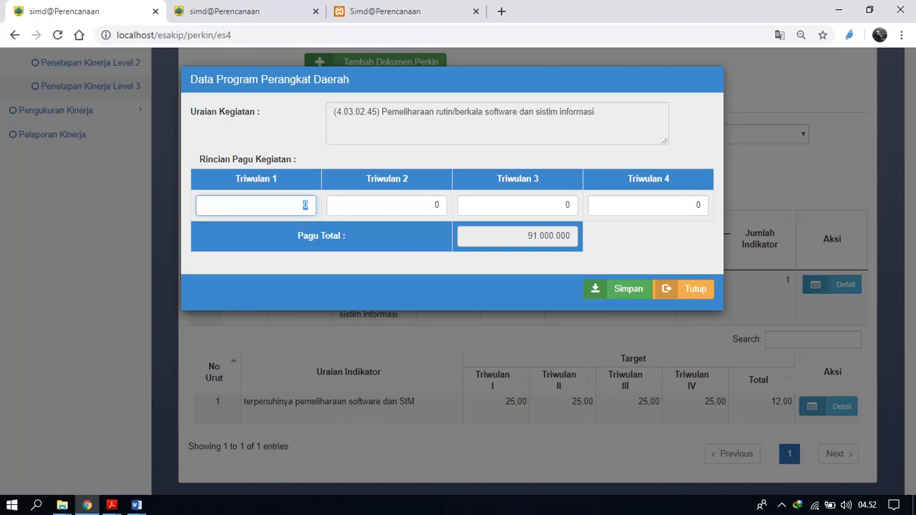
type("20.000.000")
key("Tab")
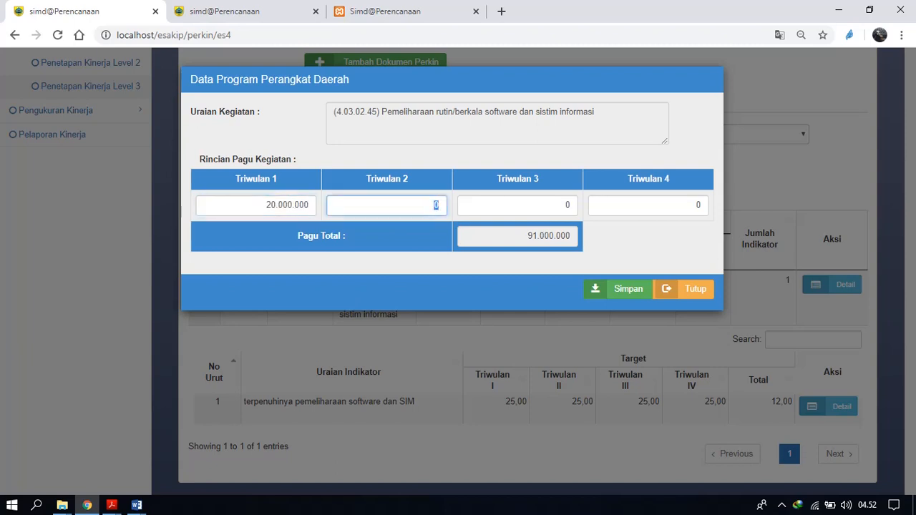
Set the Triwulan 2 and Triwulan 3 budgets to 20.000.000 each and Triwulan 4 to 31.000.000.
type("20.000.000")
key("Tab")
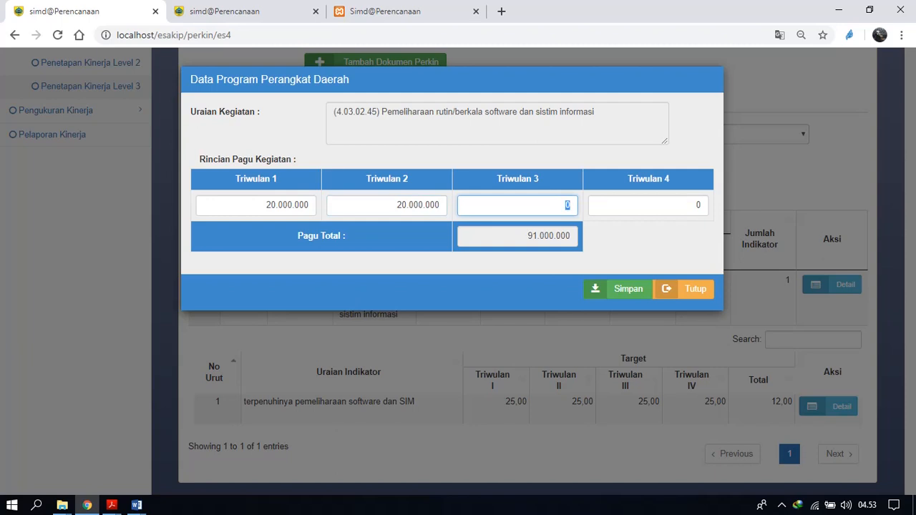
type("20.000.000")
key("Tab")
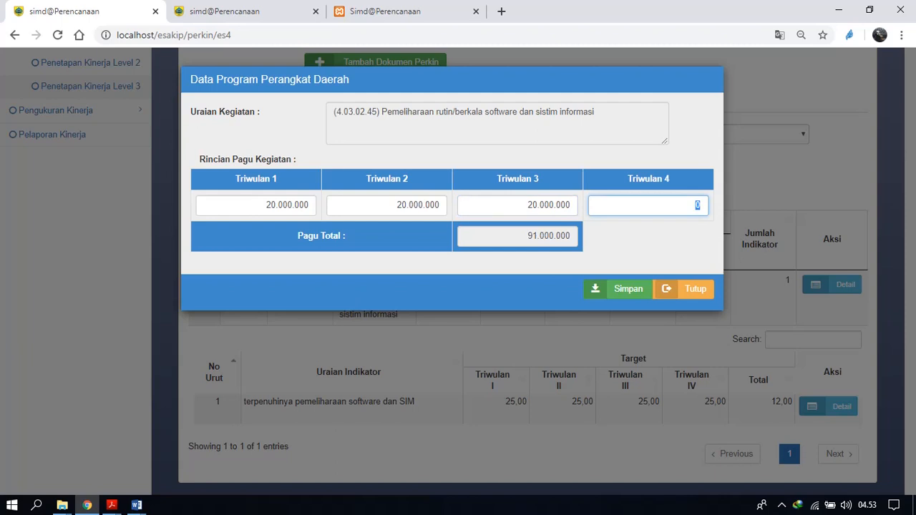
type("31.000.000")
Make the budgets cumulative with 40.000.000 for Triwulan 2, 60.000.000 for Triwulan 3 and 91.000.000 for Triwulan 4, and save them.
left_click(663, 206)
key("BackSpace")
type("9")
left_click(409, 206)
key("Left")
key("BackSpace")
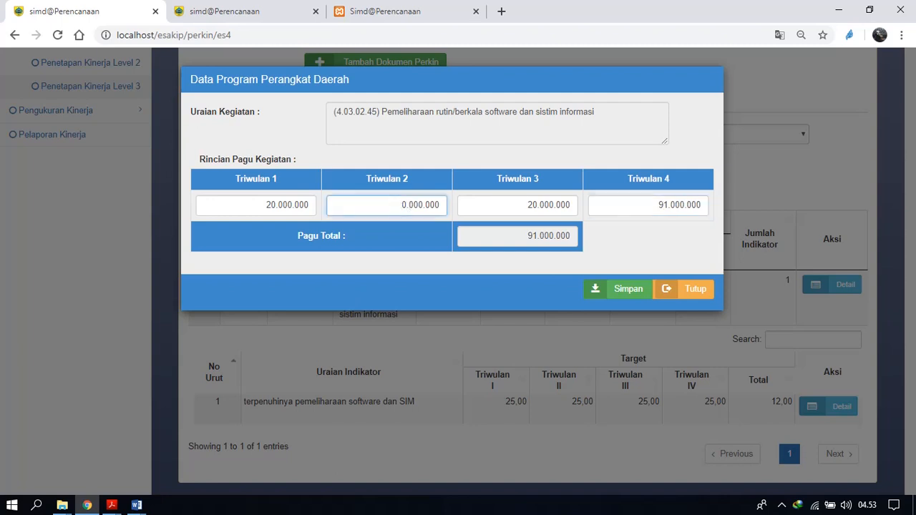
type("4")
type("00.000")
left_click(531, 205)
key("ctrl+a")
type("0")
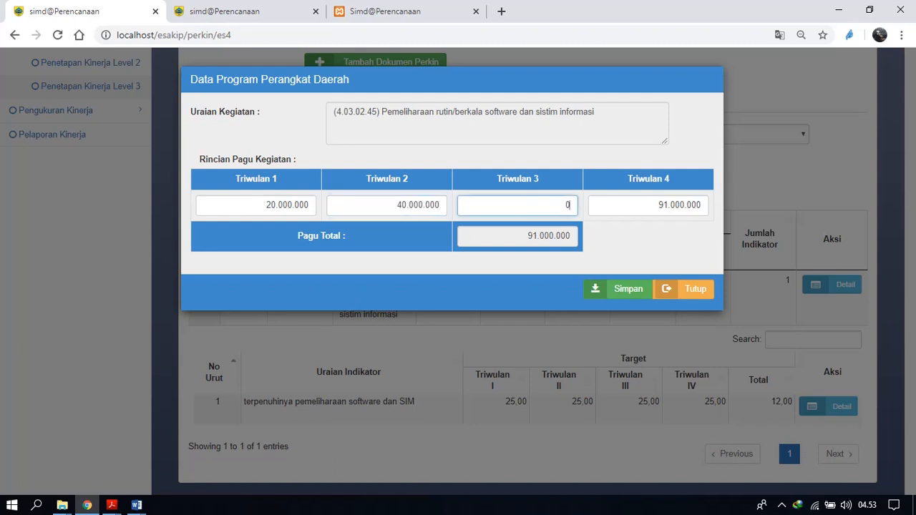
type("0000000")
left_click(618, 289)
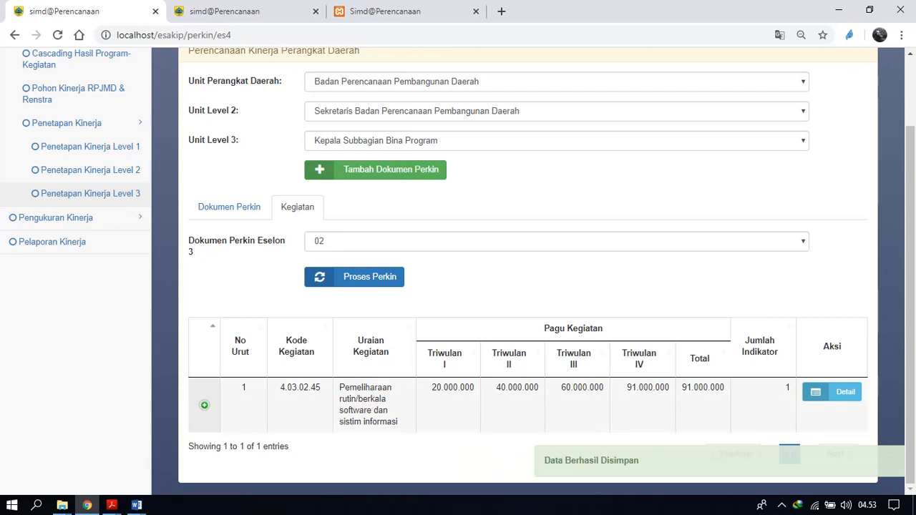
View the quarterly target details of the indicator terpenuhinya pemeliharaan software dan SIM under activity 4.03.02.45.
left_click(204, 405)
scroll(204, 406, "down", 2)
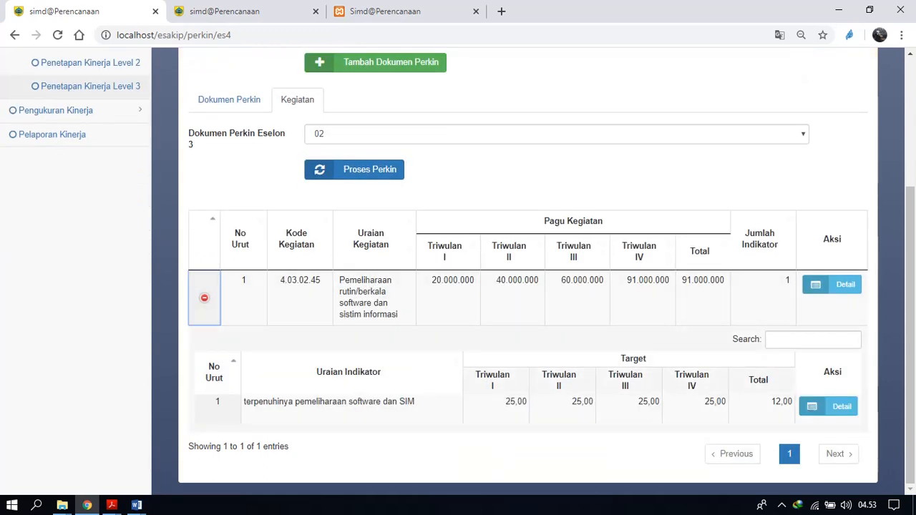
left_click(828, 407)
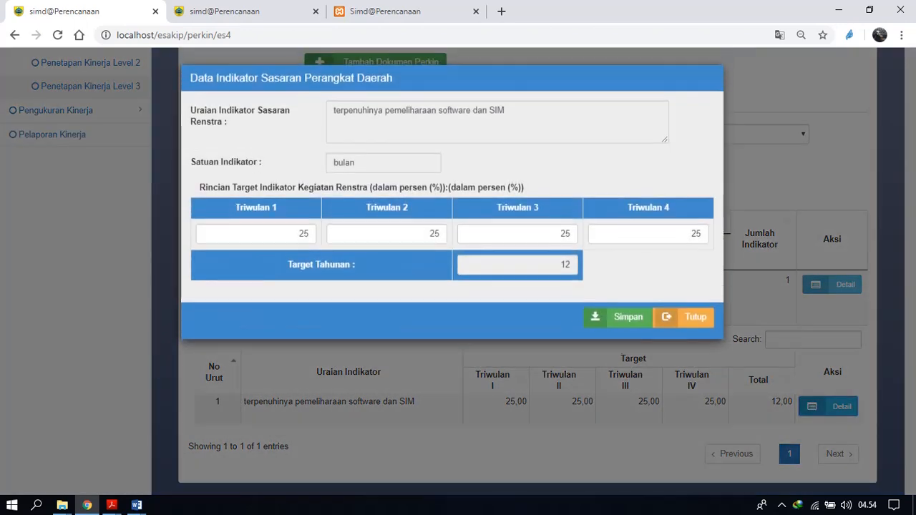
left_click(692, 317)
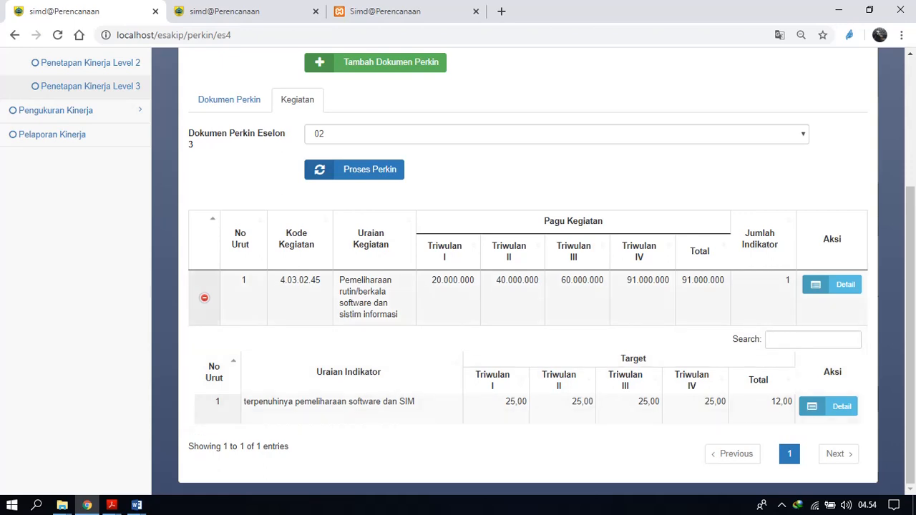
Set the indicator terpenuhinya pemeliharaan software dan SIM to quarterly targets 3, 6, 9 and 12 for Triwulan 1 to 4, and save them.
left_click(829, 407)
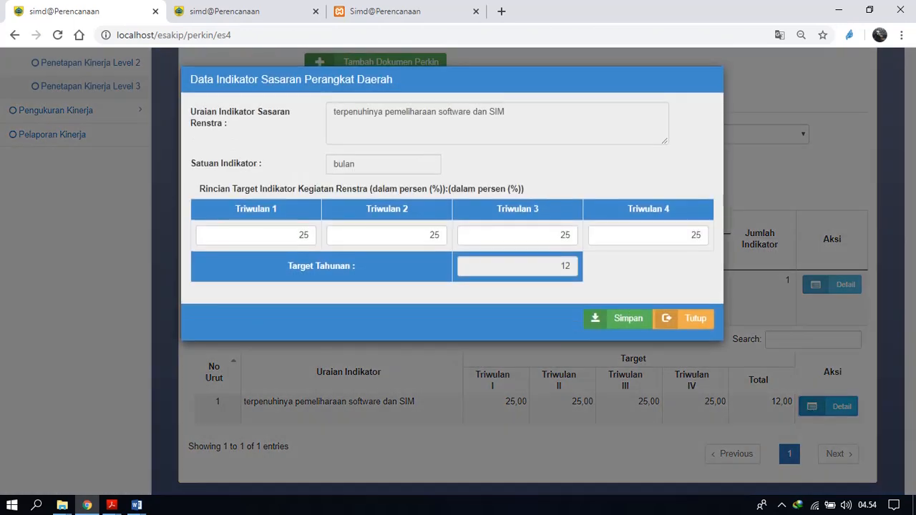
double_click(303, 235)
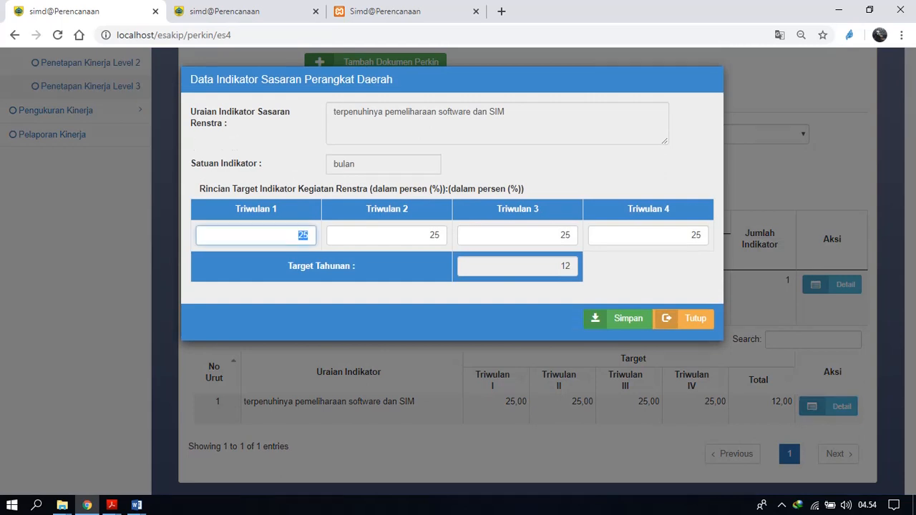
type("3")
key("Tab")
type("6")
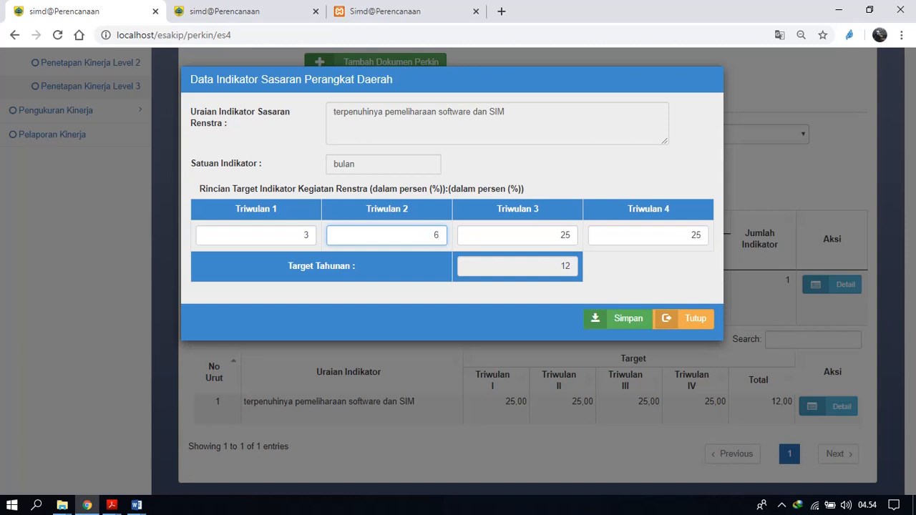
key("Tab")
type("12")
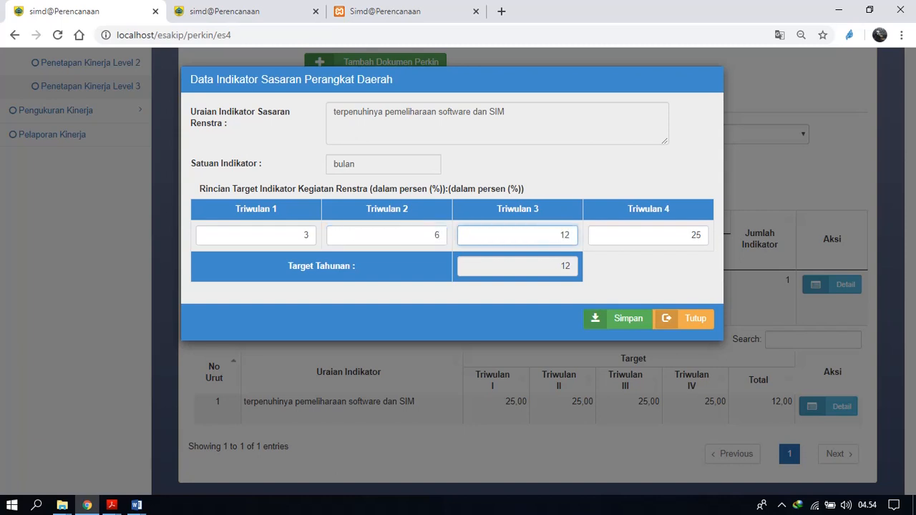
double_click(566, 234)
type("9")
key("Tab")
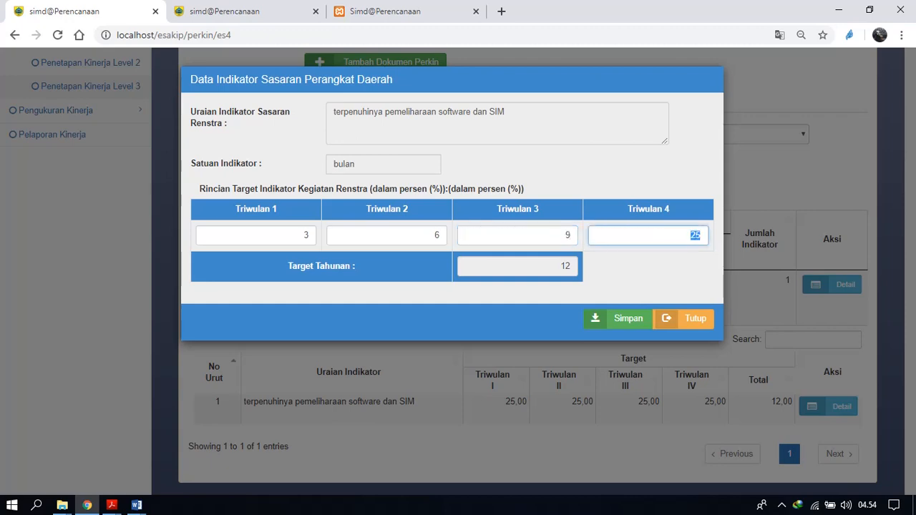
type("12")
left_click(619, 318)
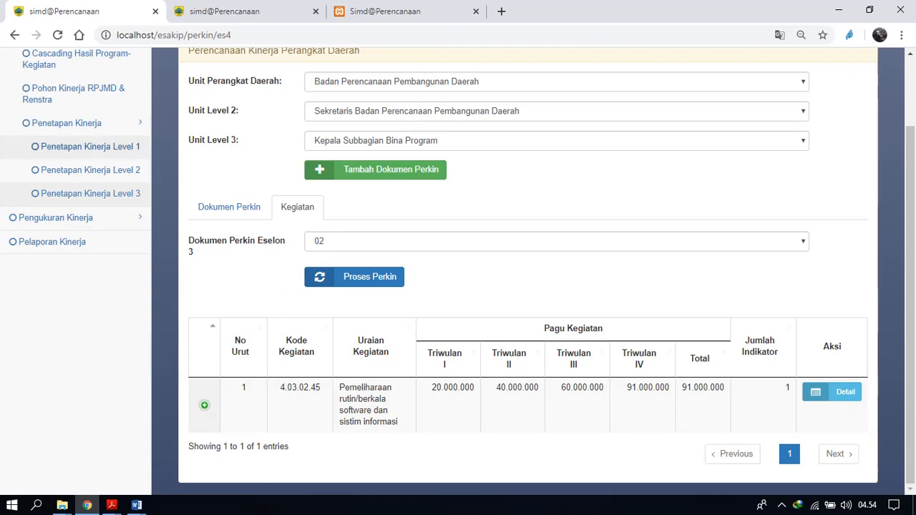
left_click(67, 123)
left_click(67, 123)
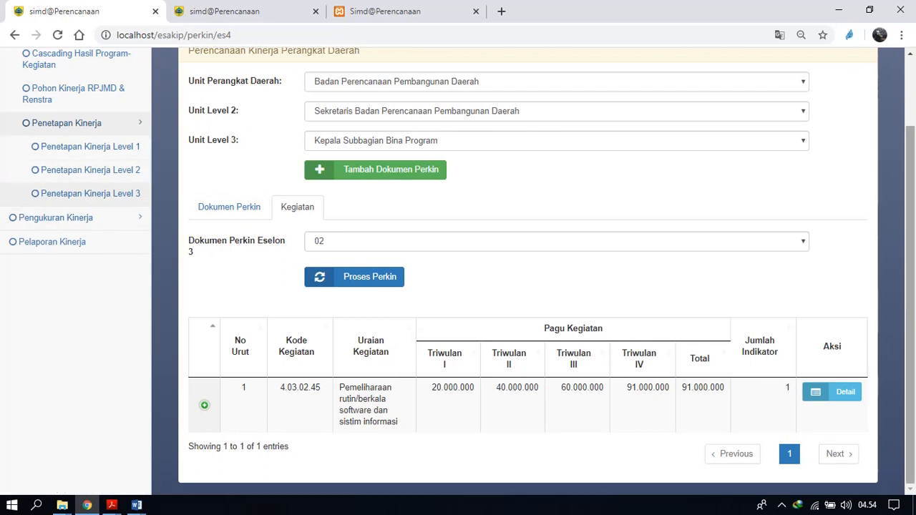
mouse_move(910, 272)
left_mouse_down()
mouse_move(911, 218)
mouse_move(911, 272)
left_mouse_up()
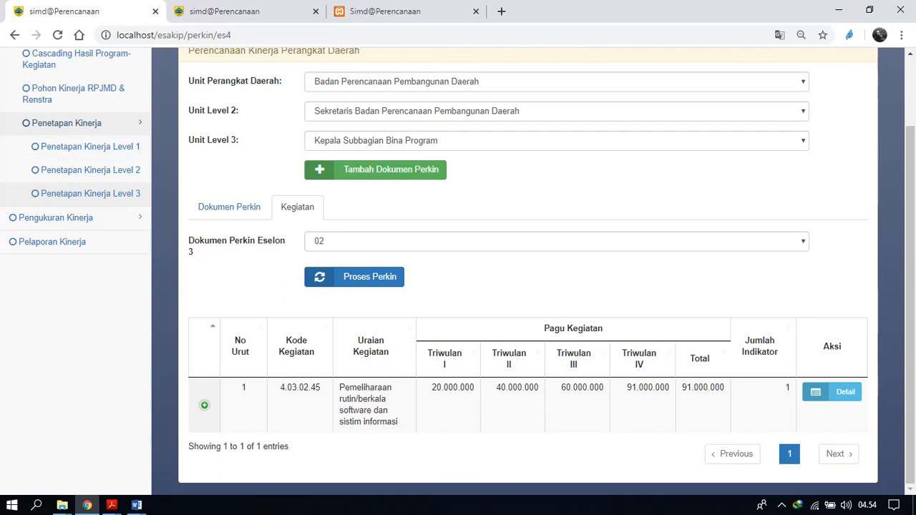
left_click(67, 123)
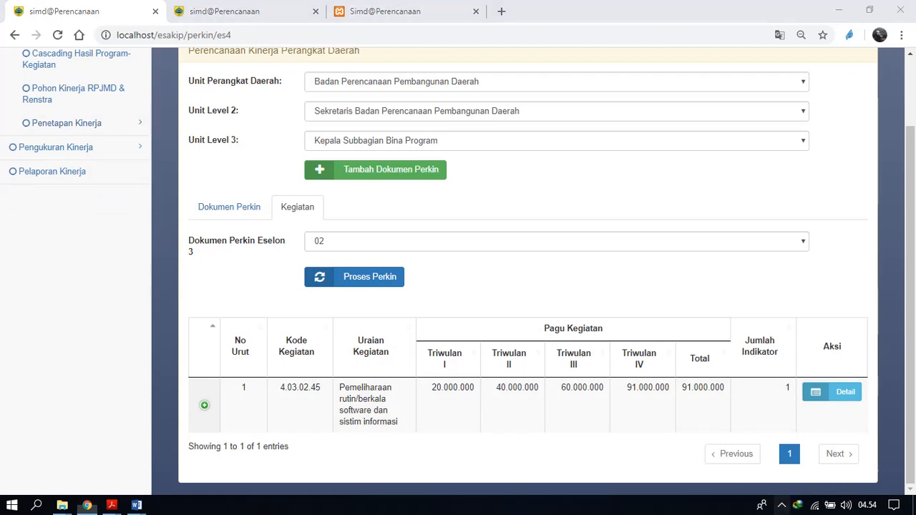
left_click(781, 506)
left_click(782, 478)
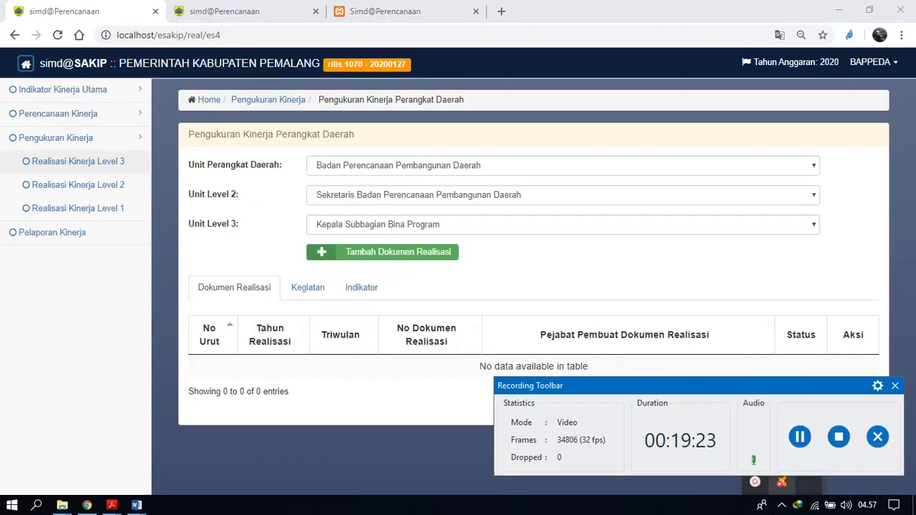
left_click(755, 482)
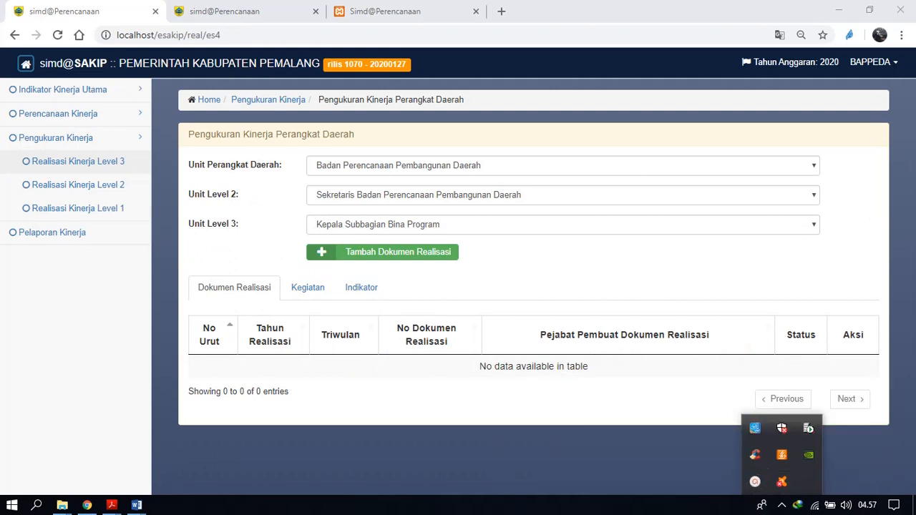
Open Realisasi Kinerja Level 3 for Badan Perencanaan Pembangunan Daerah, its Sekretaris as Level 2 unit and Kepala Subbagian Bina Program as Level 3 unit.
left_click(58, 138)
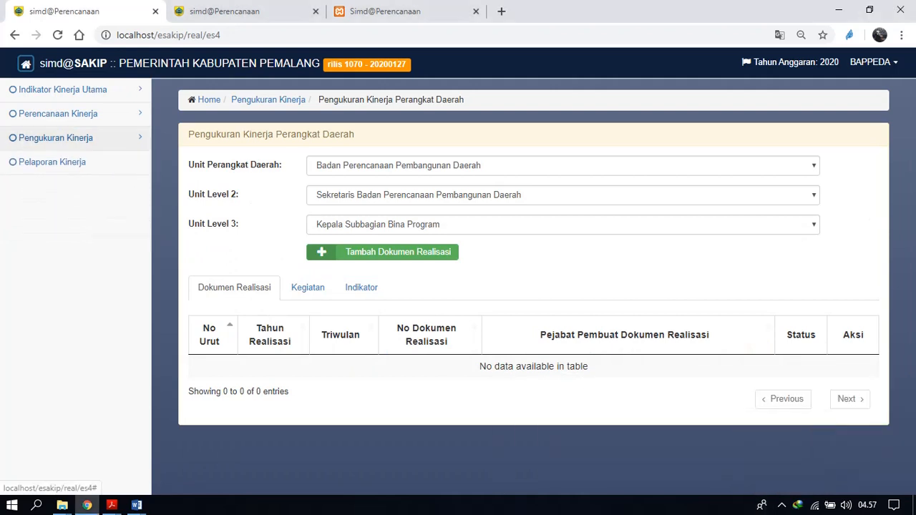
left_click(57, 137)
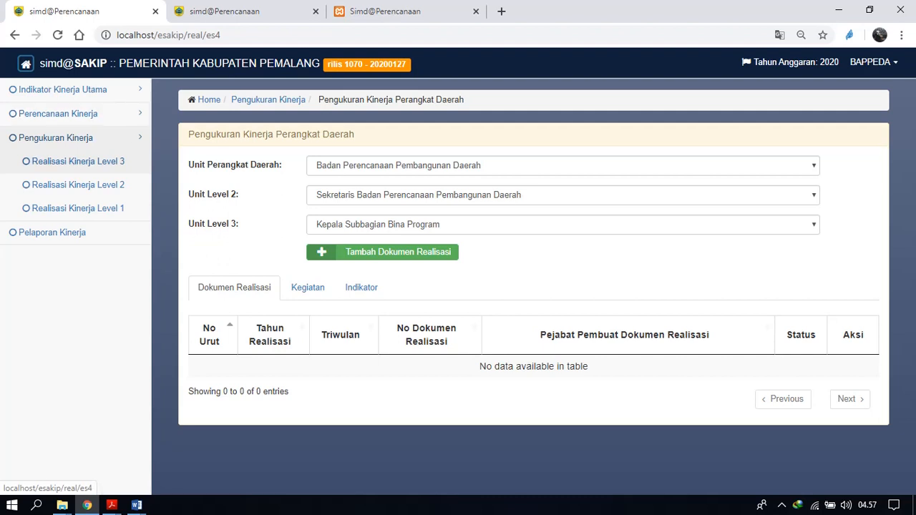
left_click(78, 162)
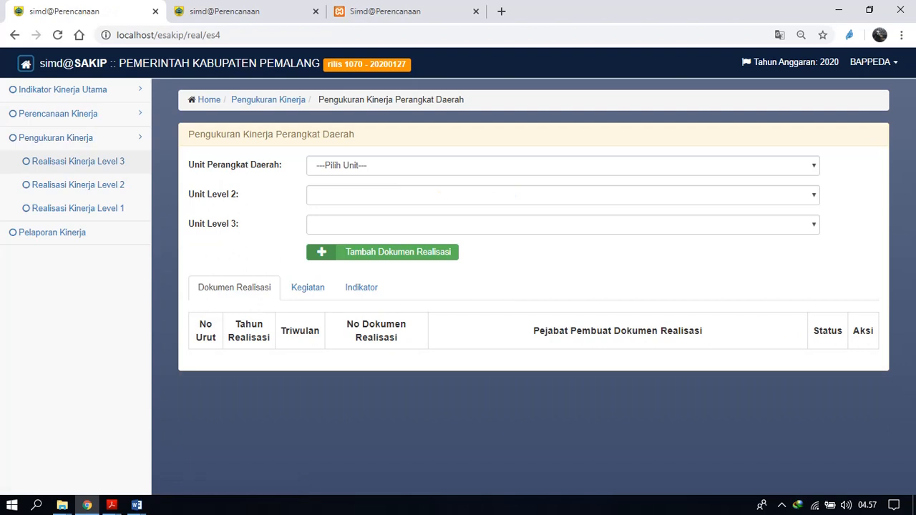
left_click(563, 166)
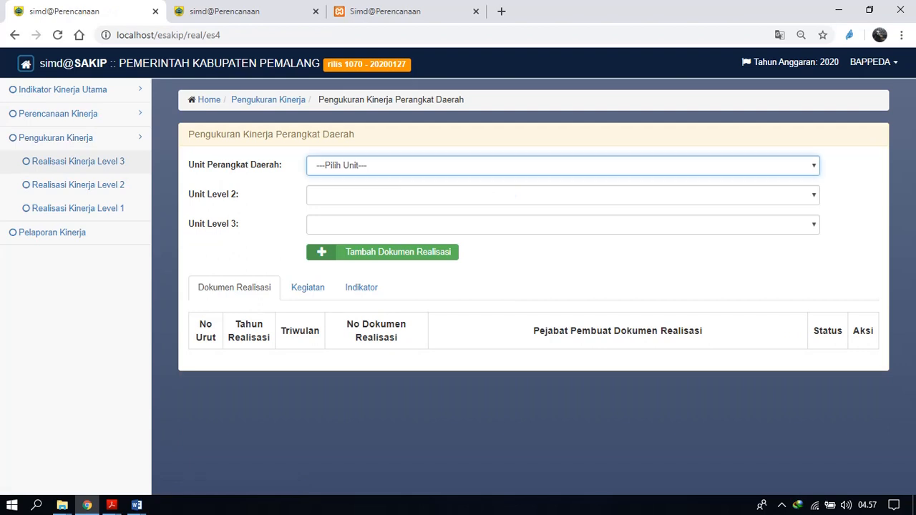
left_click(401, 194)
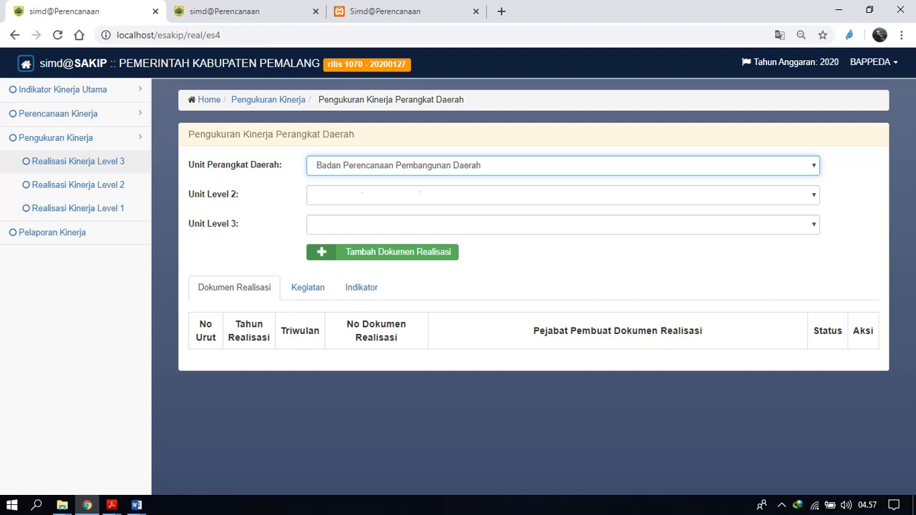
left_click(563, 195)
left_click(421, 223)
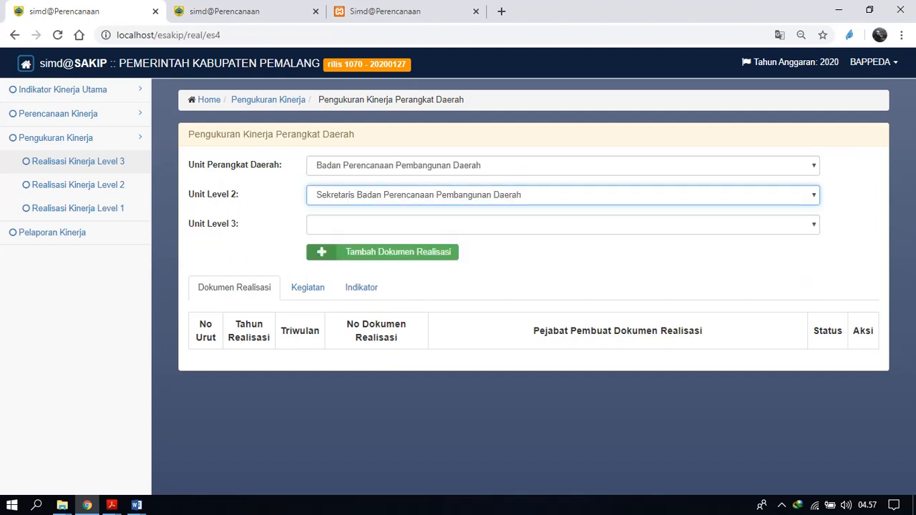
left_click(563, 225)
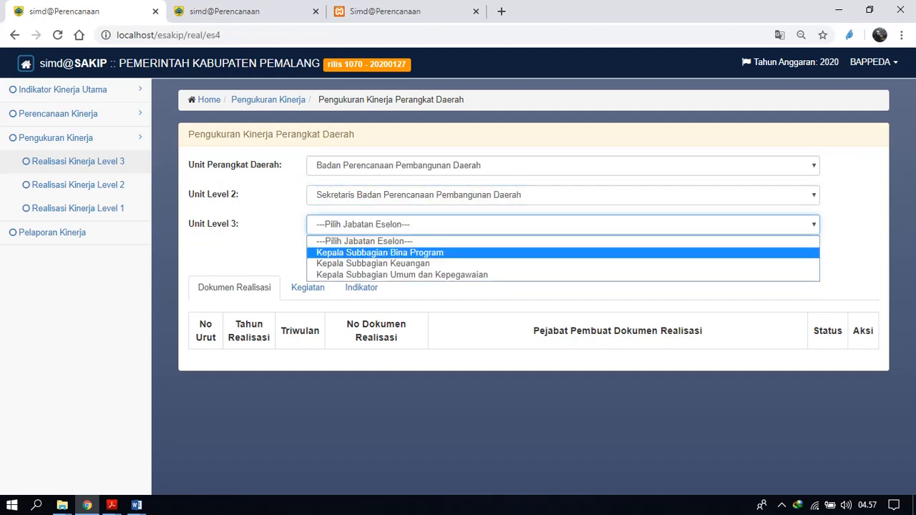
left_click(380, 253)
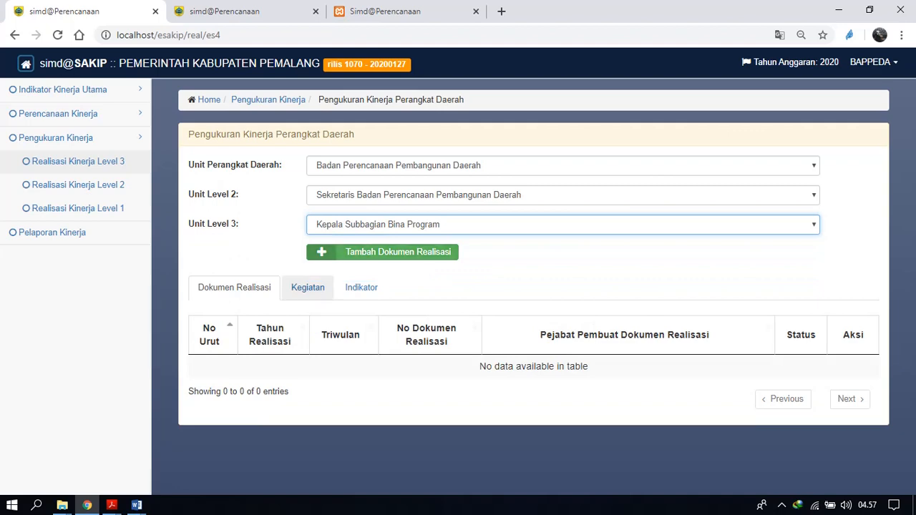
Start a new Level 3 realisation document with Tahun Dokumen 2020 and Triwulan I.
left_click(383, 253)
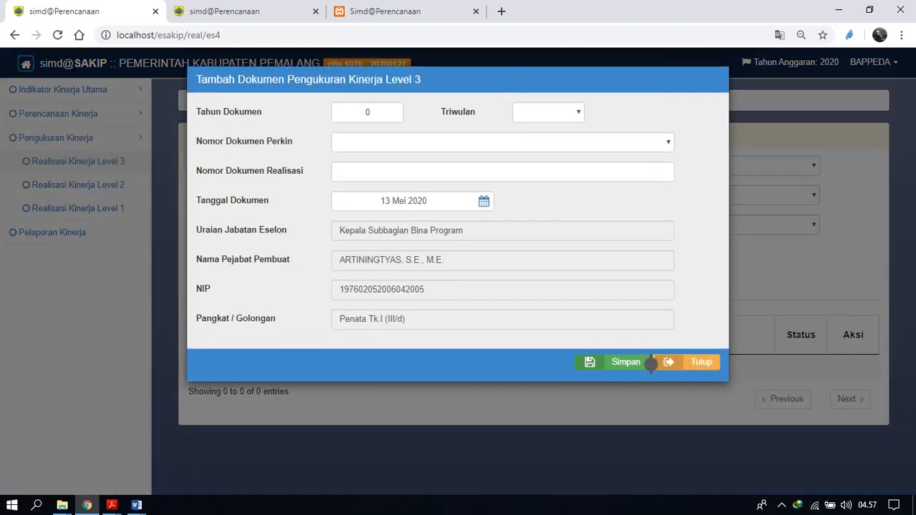
type("2")
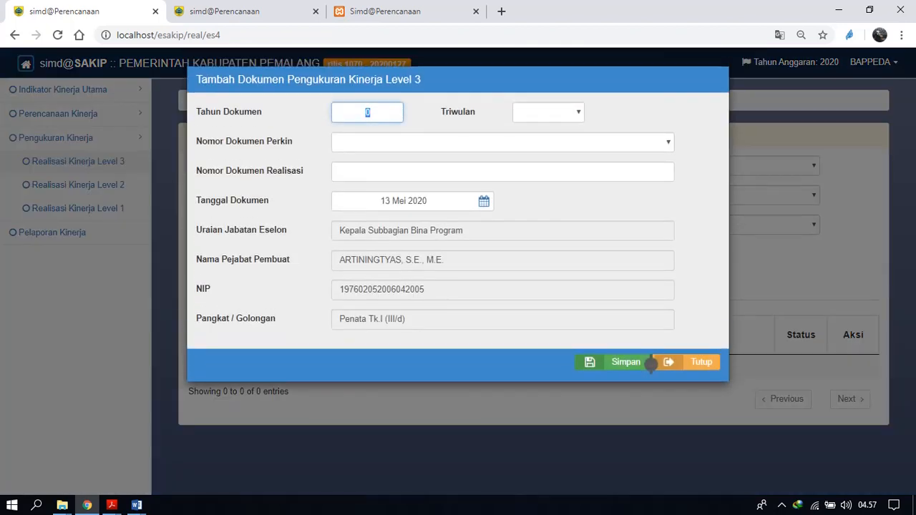
type("2")
key("BackSpace")
type("020")
left_click(577, 113)
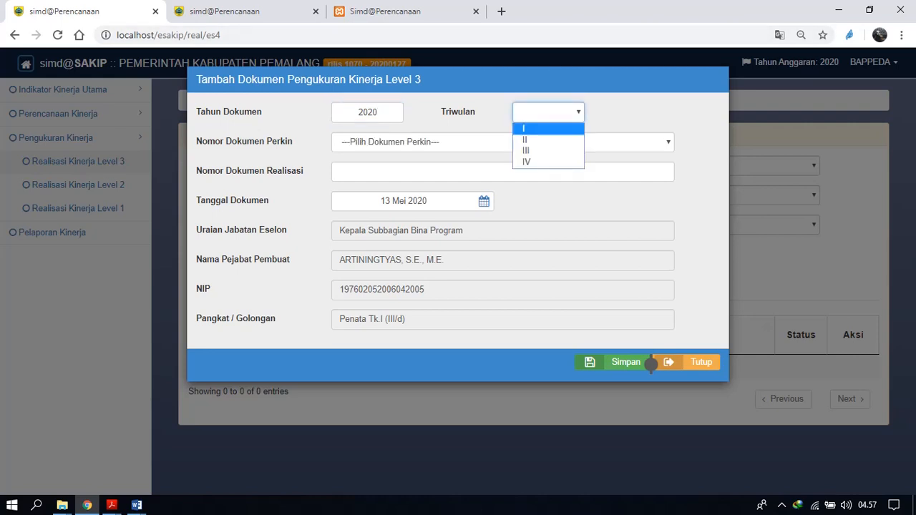
key("Return")
Link the realisation document to Perkin document 03, give it realisation document number 03 and save it.
left_click(503, 141)
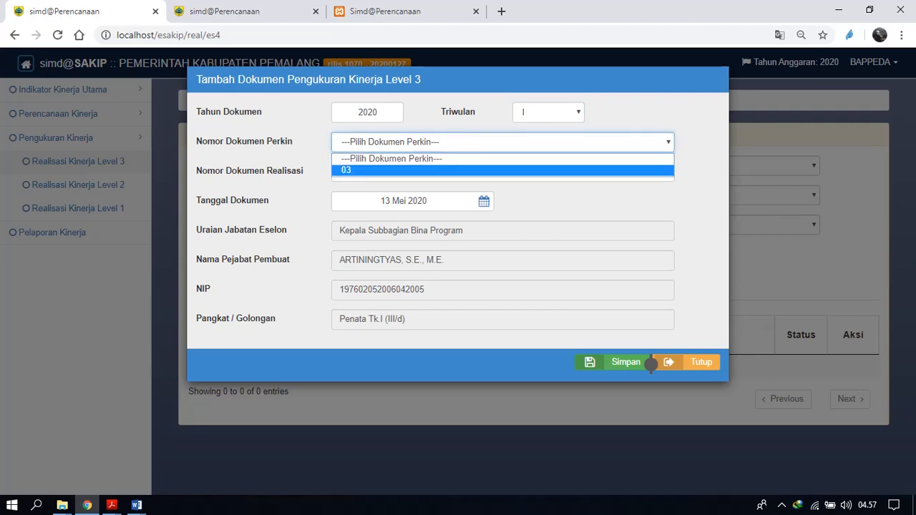
left_click(502, 170)
left_click(503, 172)
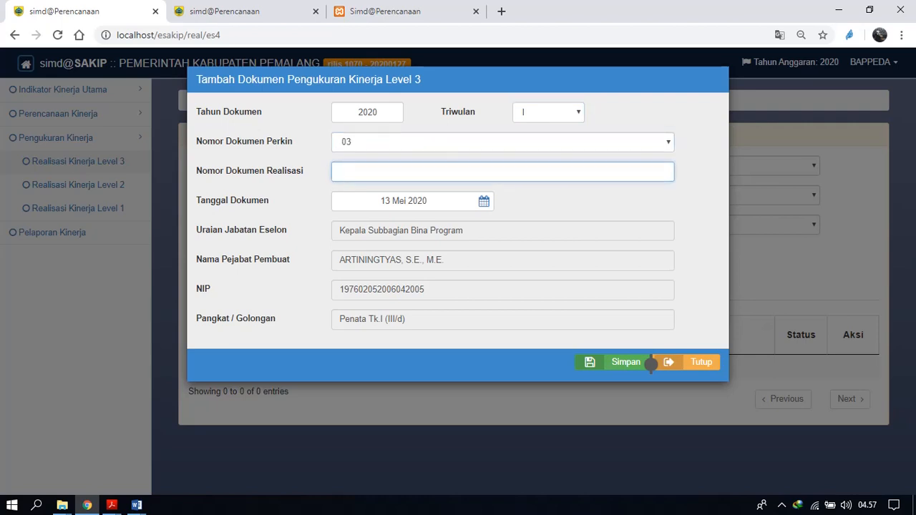
type("03")
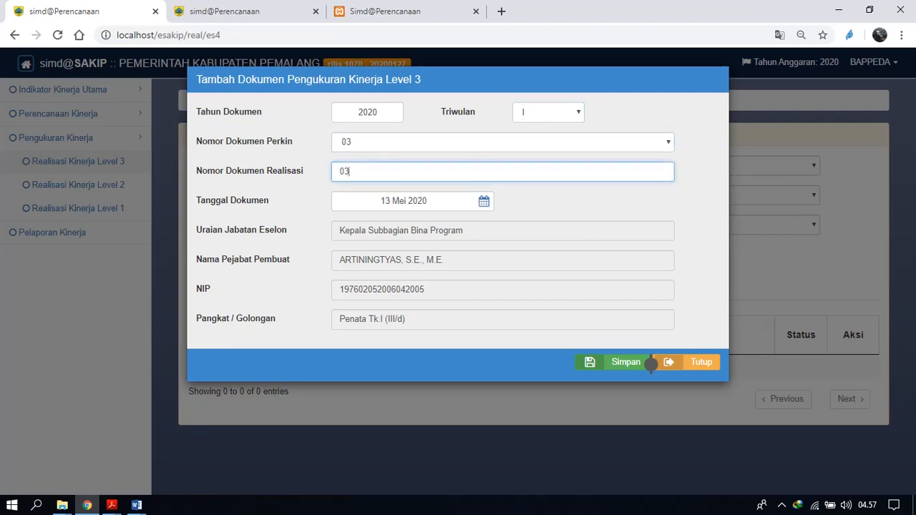
left_click(648, 363)
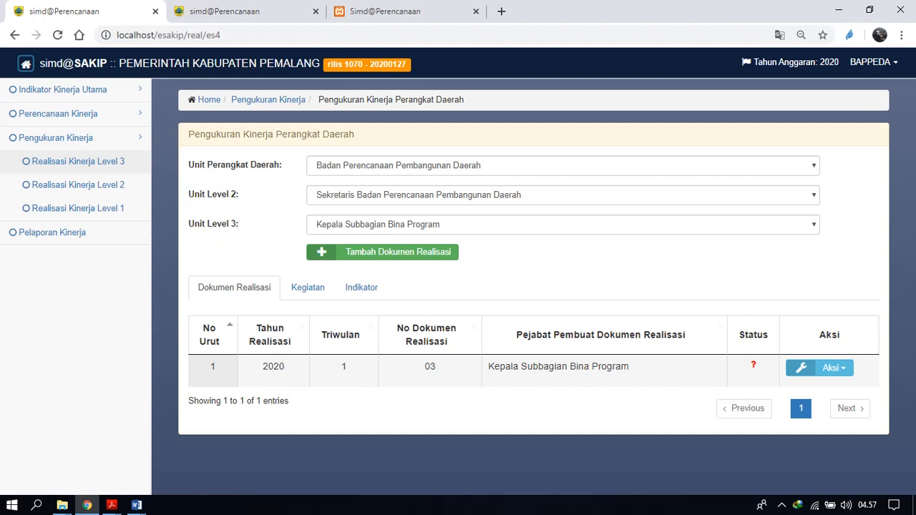
Process the activity realisation data of the new realisation document and dismiss the notification.
left_click(307, 287)
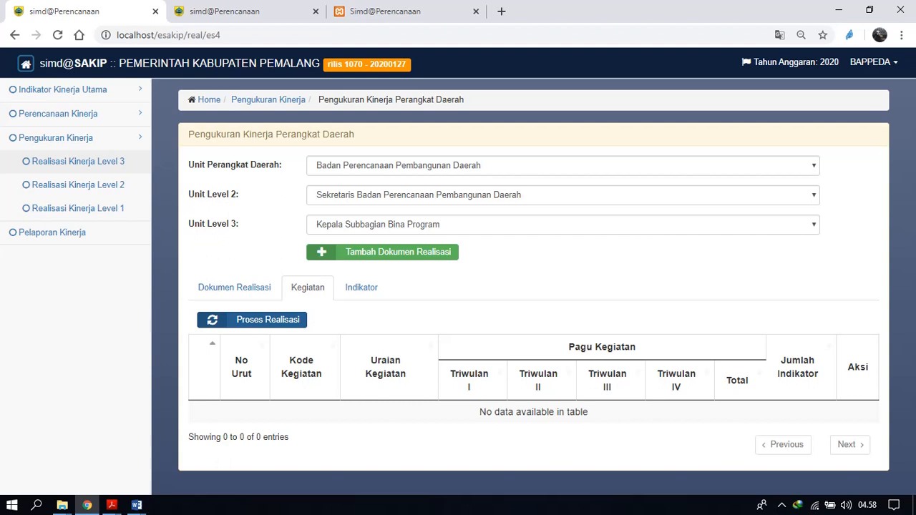
left_click(252, 319)
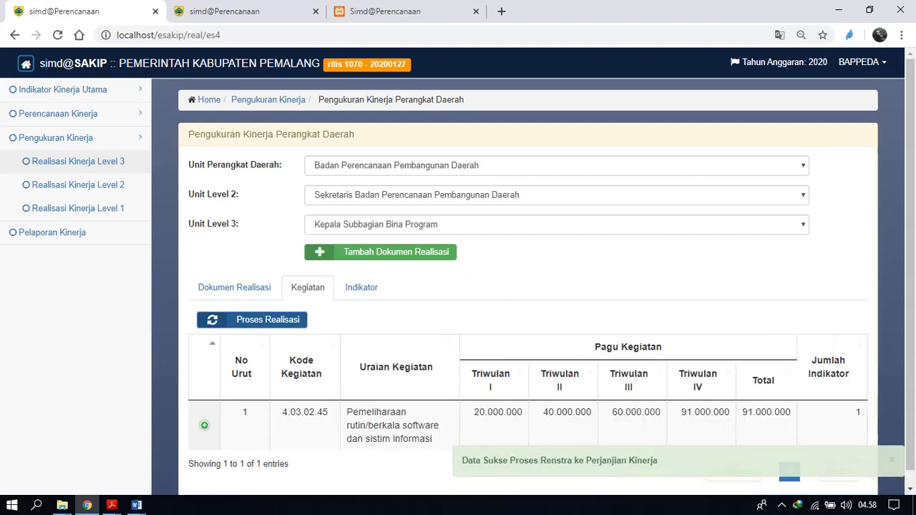
right_click(892, 459)
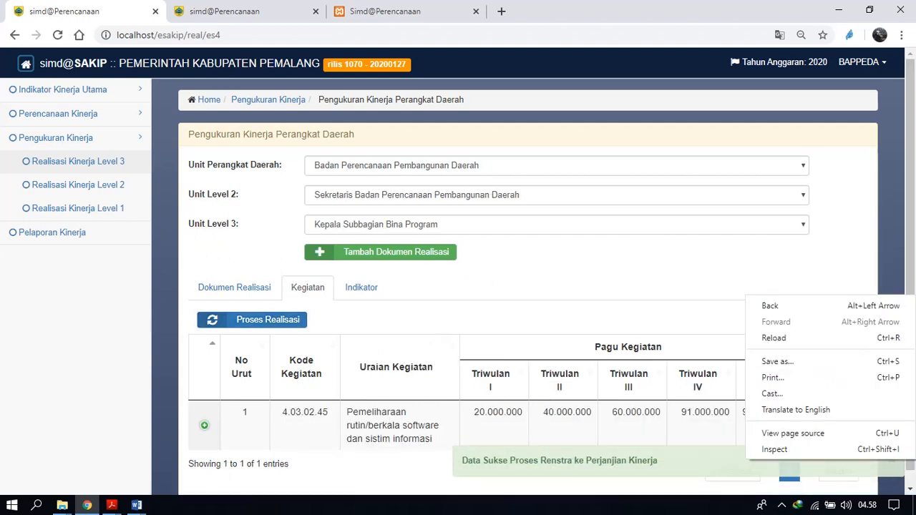
left_click(892, 461)
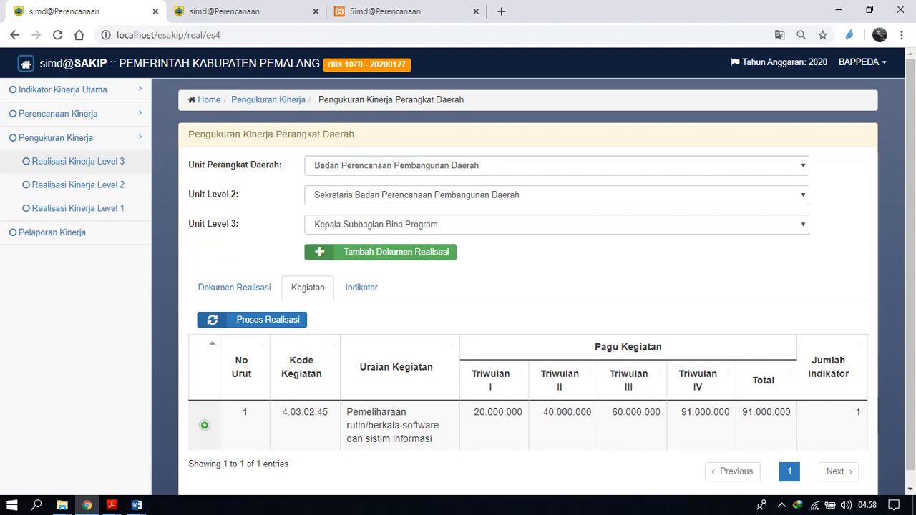
Expand the row of activity 4.03.02.45 and reduce the browser zoom to 80%.
scroll(459, 272, "down", 1)
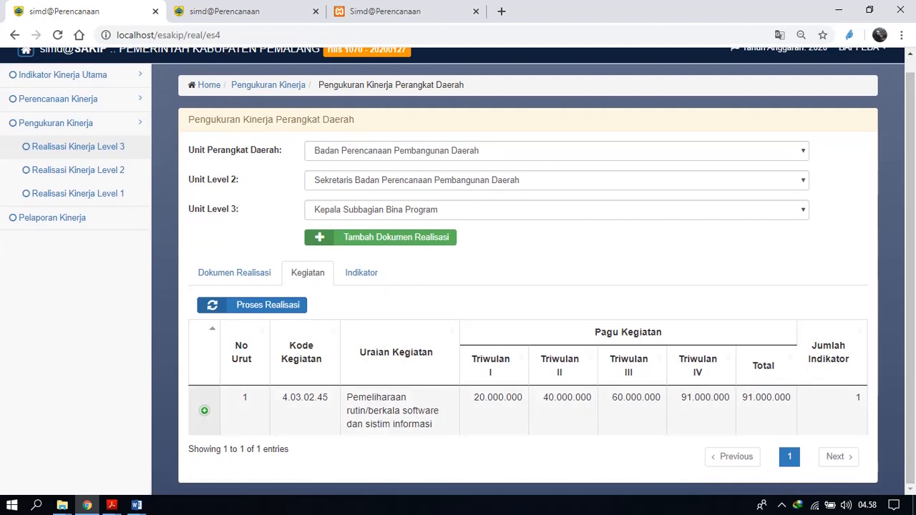
left_click(204, 411)
scroll(458, 272, "up", 1)
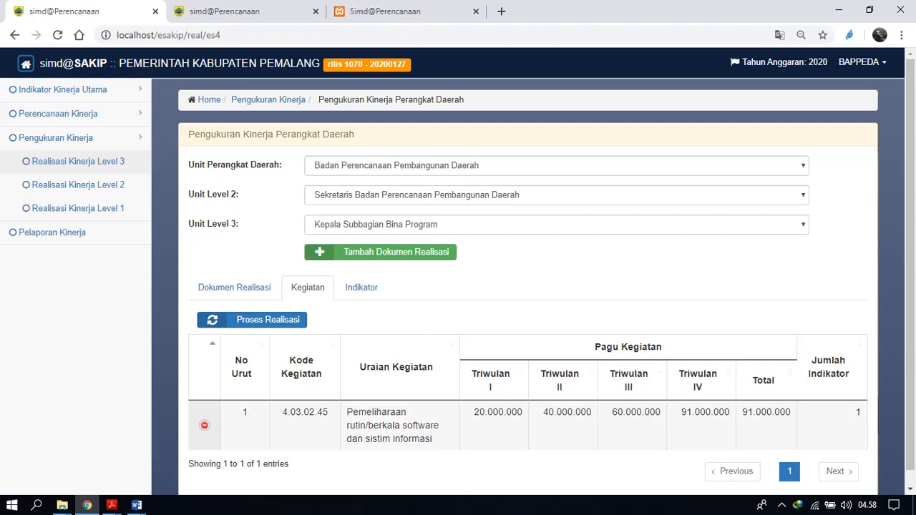
left_click(902, 34)
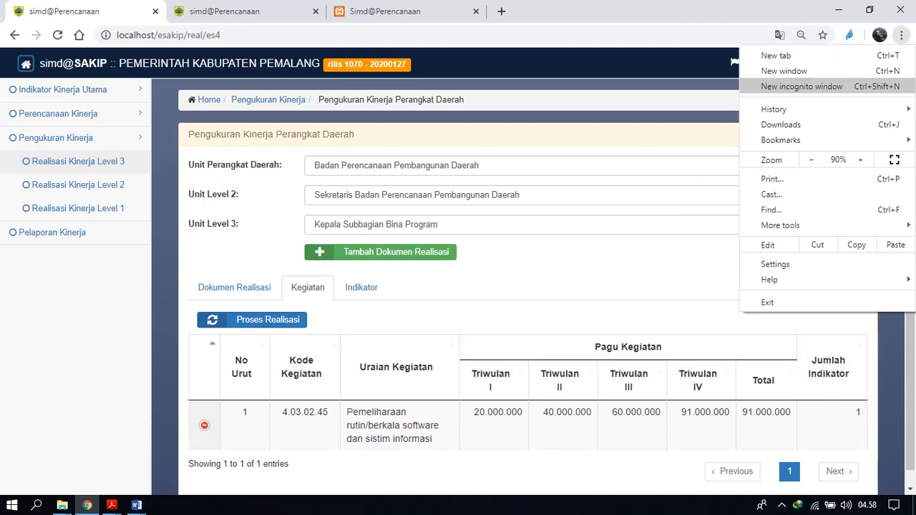
left_click(812, 160)
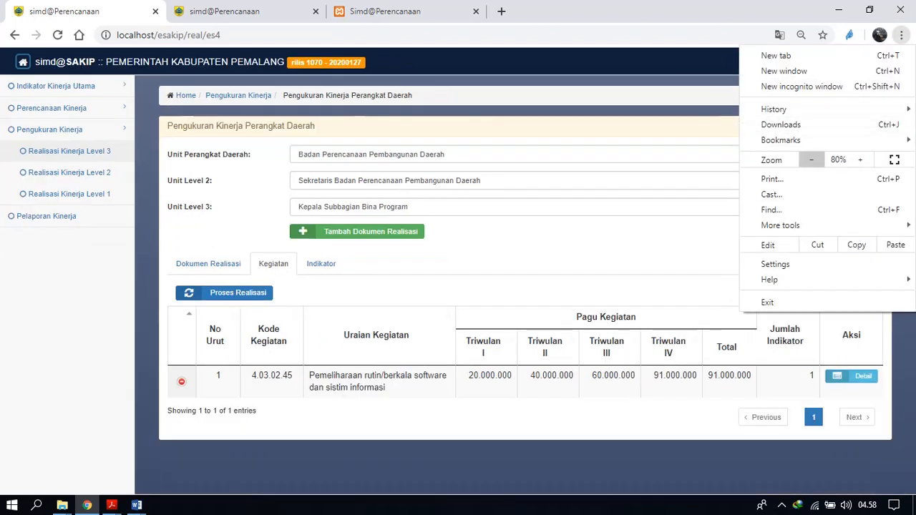
left_click(555, 207)
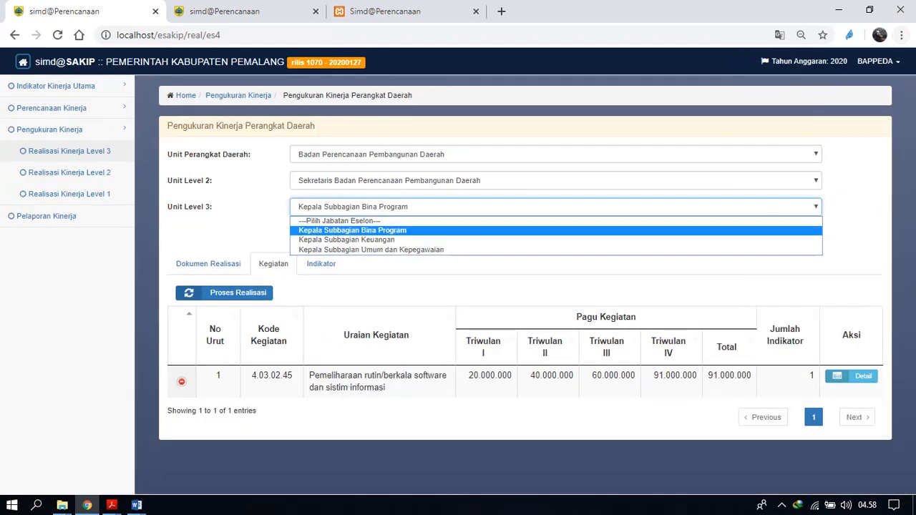
left_click(587, 281)
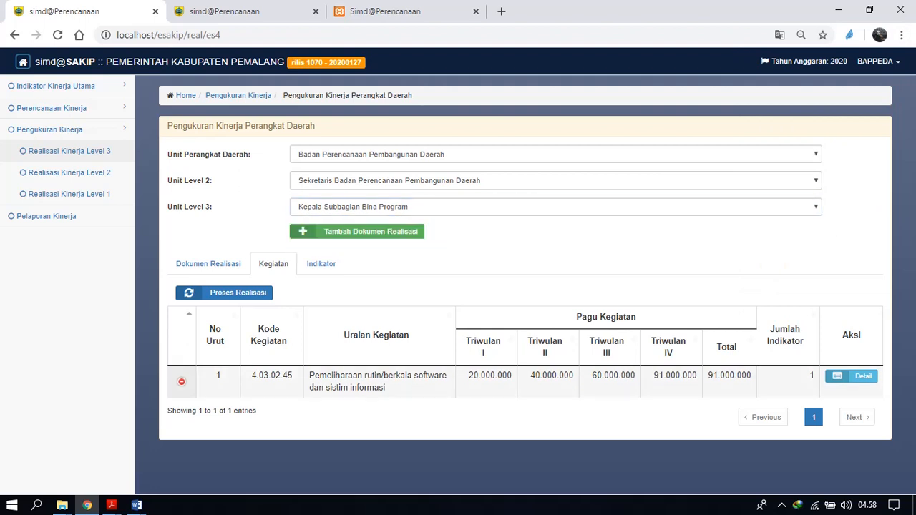
Show the quarterly budget realisation row of activity 4.03.02.45 and open the activity's realisation details for editing.
left_click(182, 382)
left_click(182, 382)
left_click(182, 383)
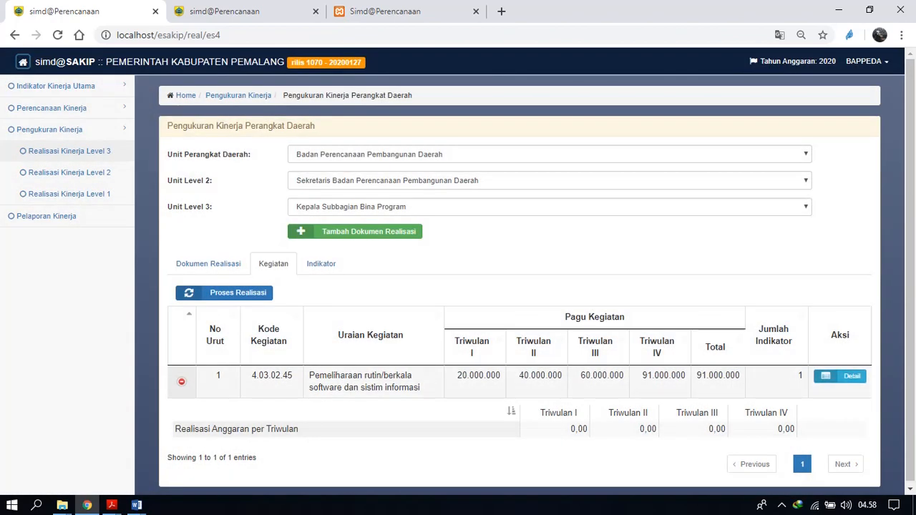
left_click(840, 377)
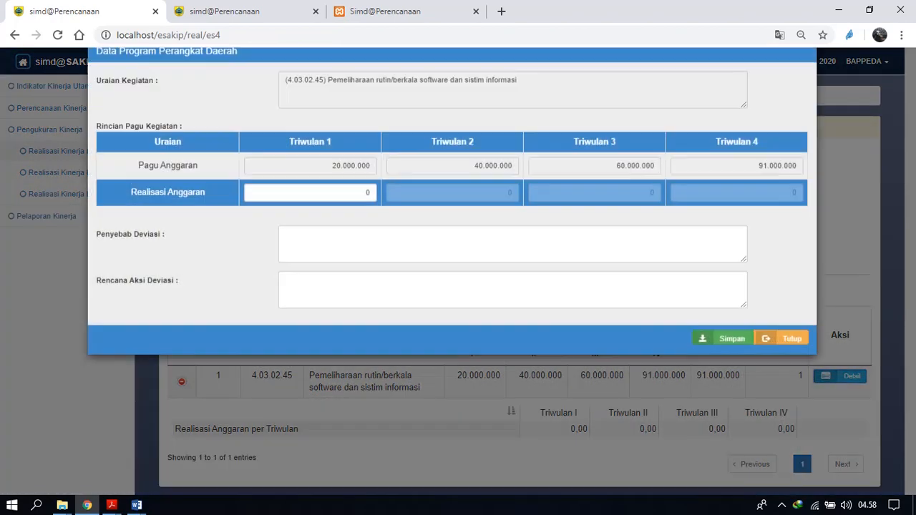
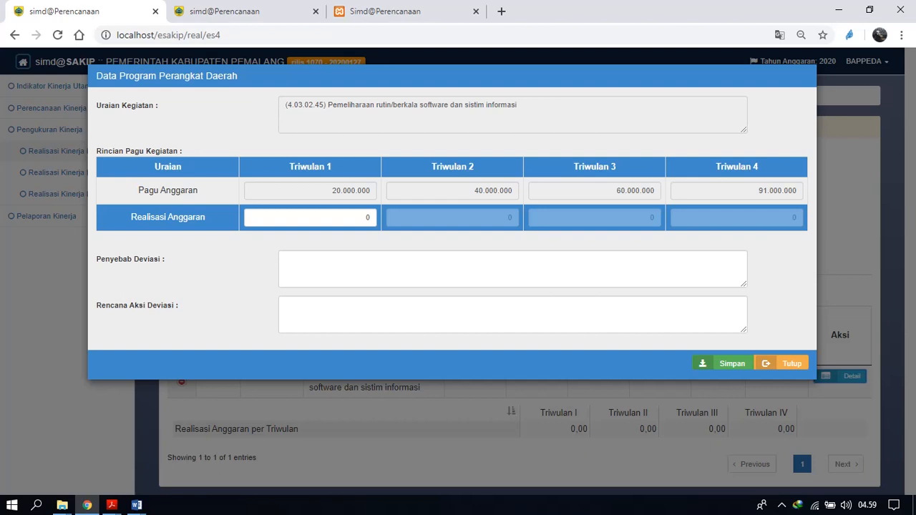
Set the Triwulan 1 budget realisation of activity 4.03.02.45 to 10.000.000.
left_click(365, 218)
double_click(367, 217)
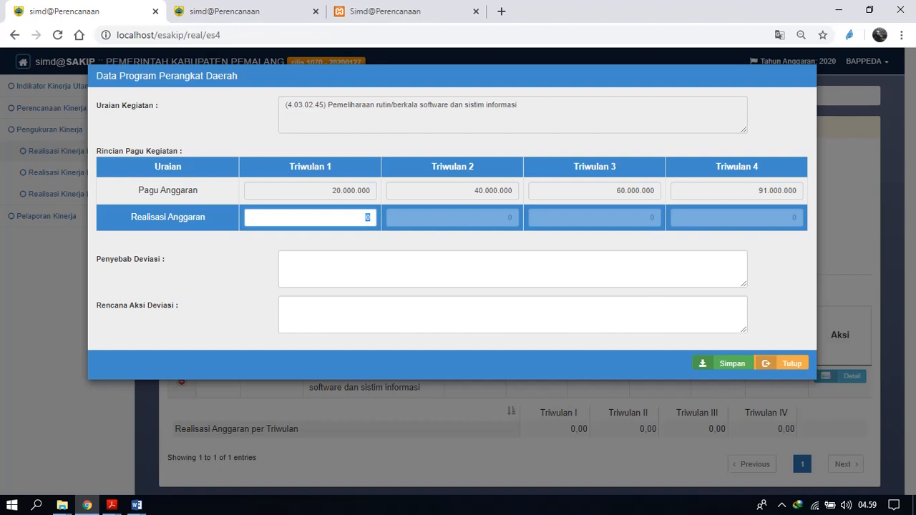
type("10.000.000")
Enter "karena ada covid" as Penyebab Deviasi and "akan segera" as Rencana Aksi Deviasi, and save the activity's realisation.
left_click(341, 259)
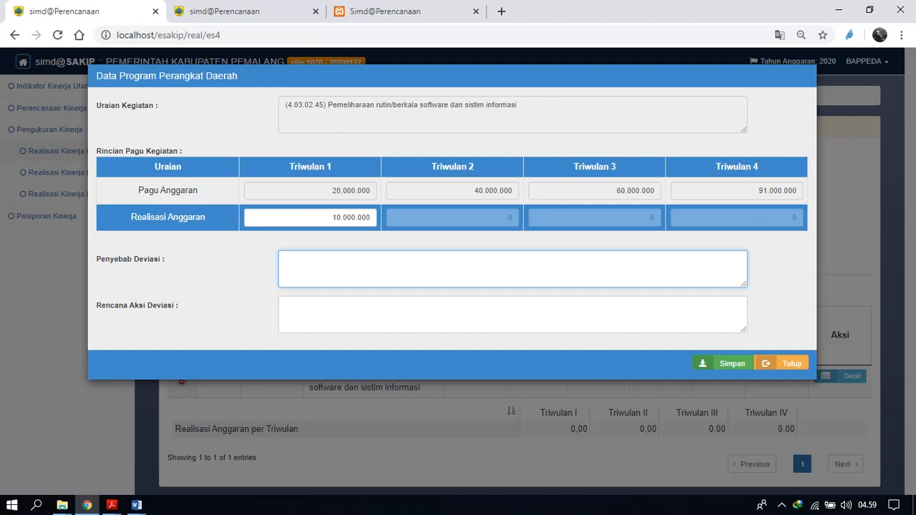
type("karena ada covid")
key("Tab")
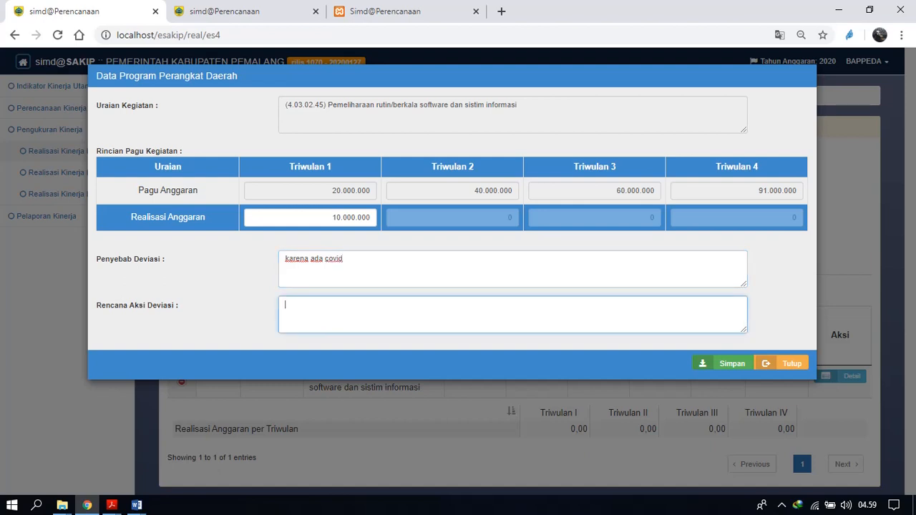
type("akan segera")
key("Tab")
key("Return")
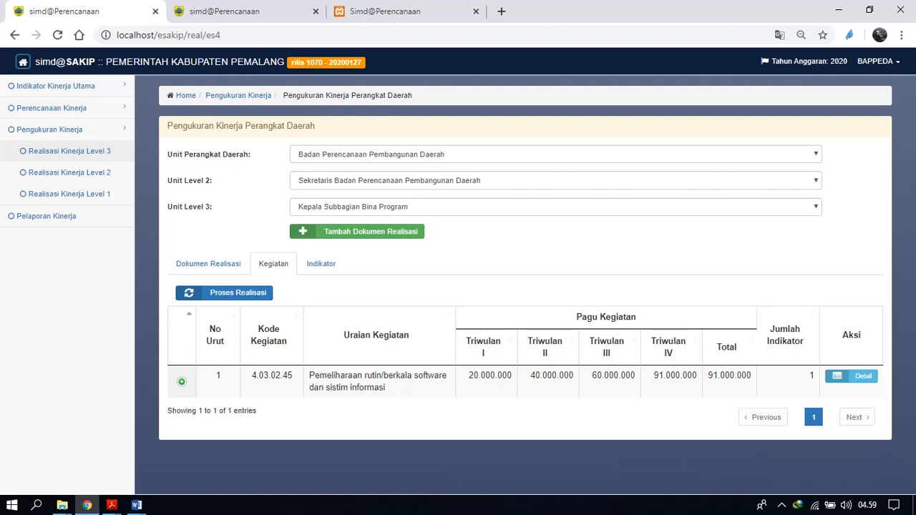
Check the saved quarterly realisation row and the realisation details of activity 4.03.02.45, and close the details.
left_click(182, 382)
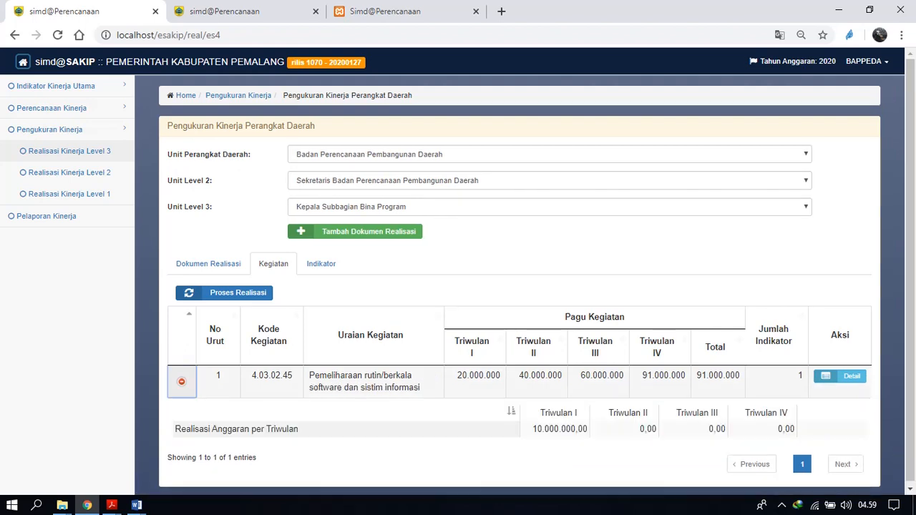
left_click(181, 382)
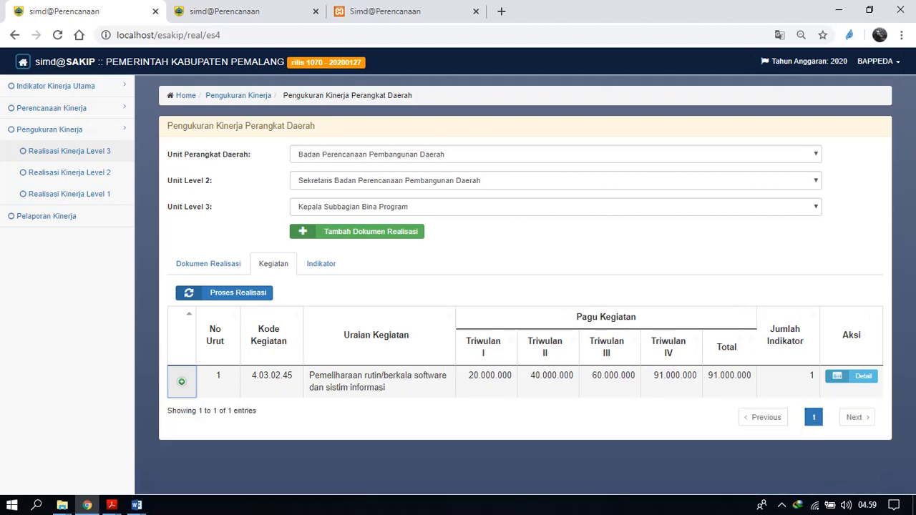
left_click(182, 382)
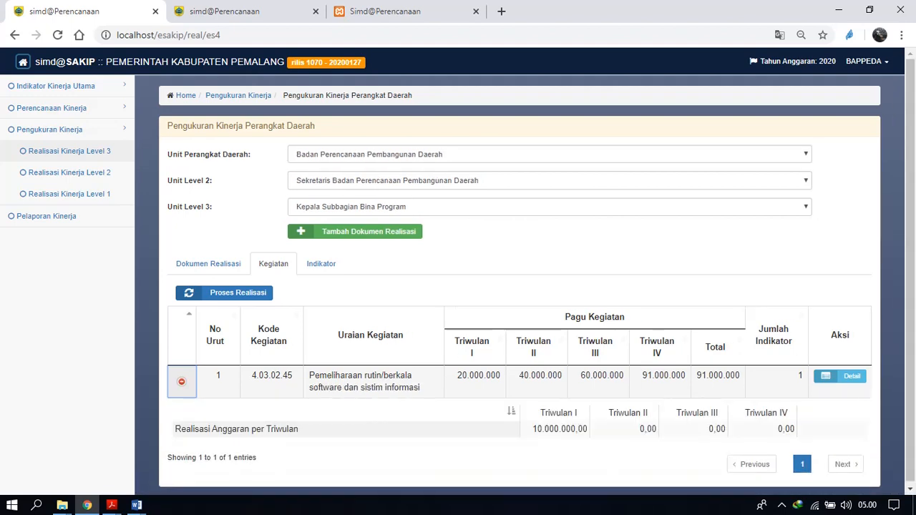
left_click(840, 376)
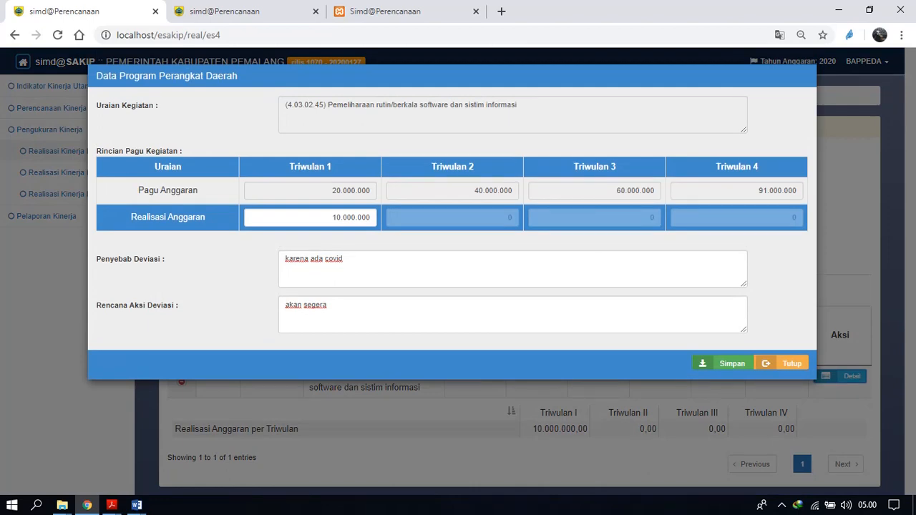
left_click(783, 363)
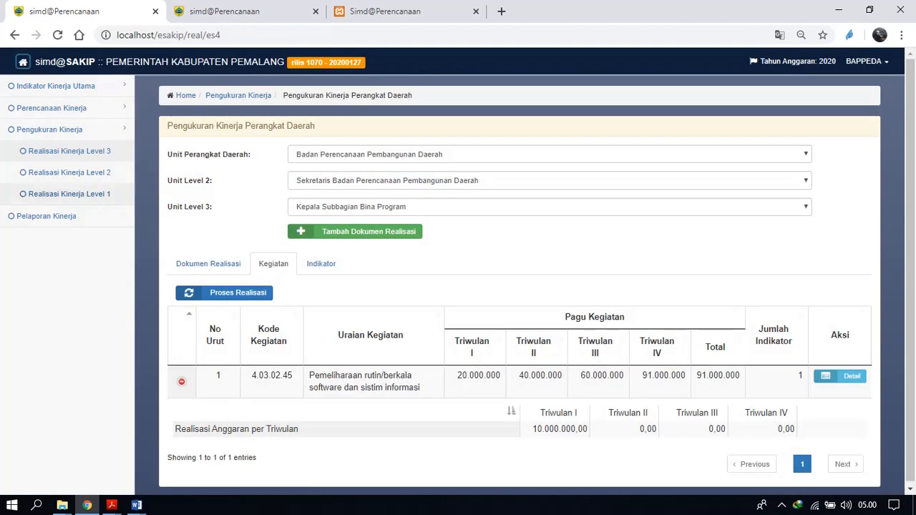
Open Realisasi Kinerja Level 2 for Badan Perencanaan Pembangunan Daerah with Sekretaris Badan Perencanaan Pembangunan Daerah as the Level 2 unit.
left_click(69, 172)
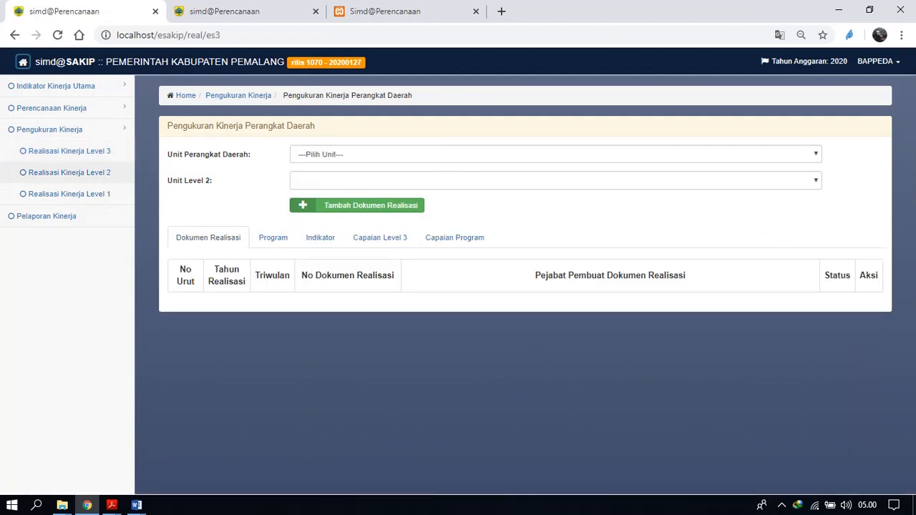
left_click(556, 155)
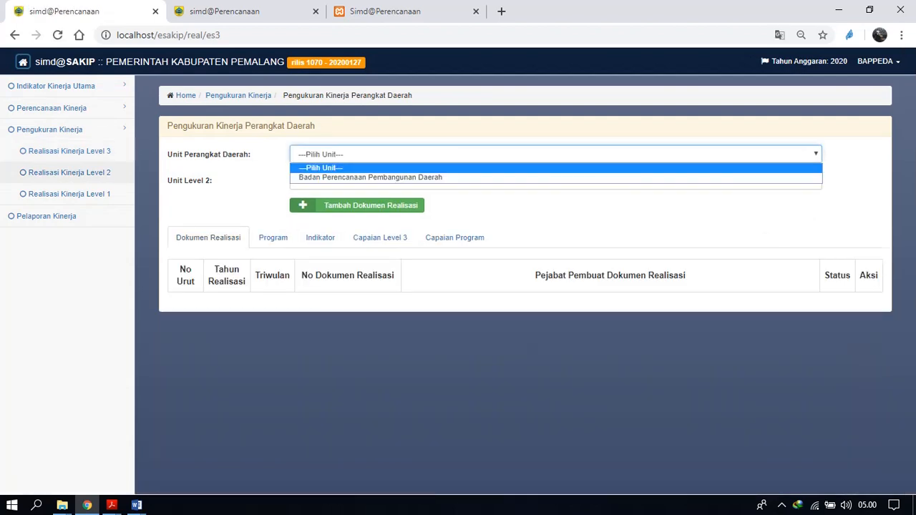
left_click(370, 177)
left_click(556, 181)
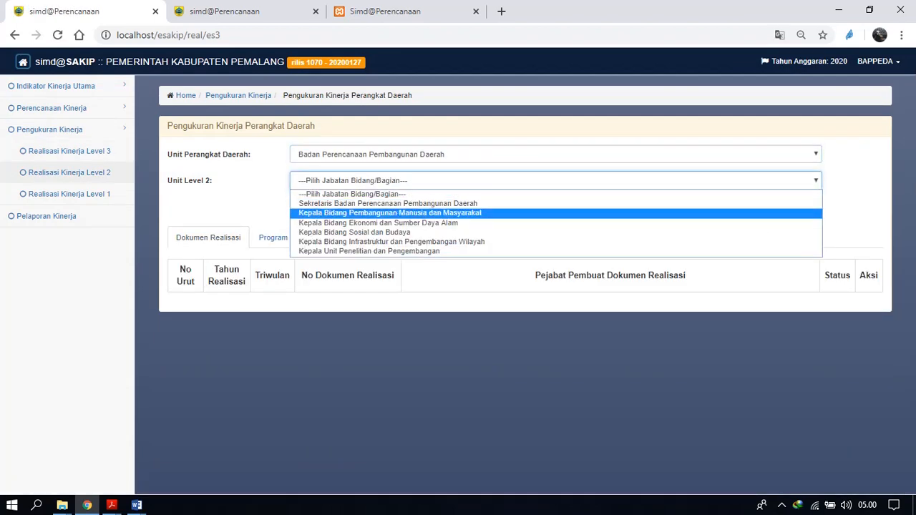
left_click(388, 203)
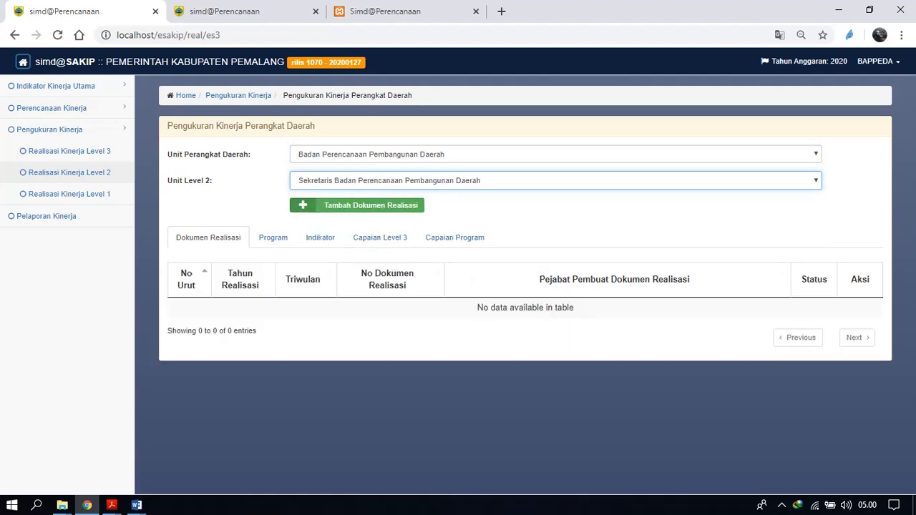
Start a new Level 2 realisation document with document year 2020 and Triwulan I.
left_click(388, 206)
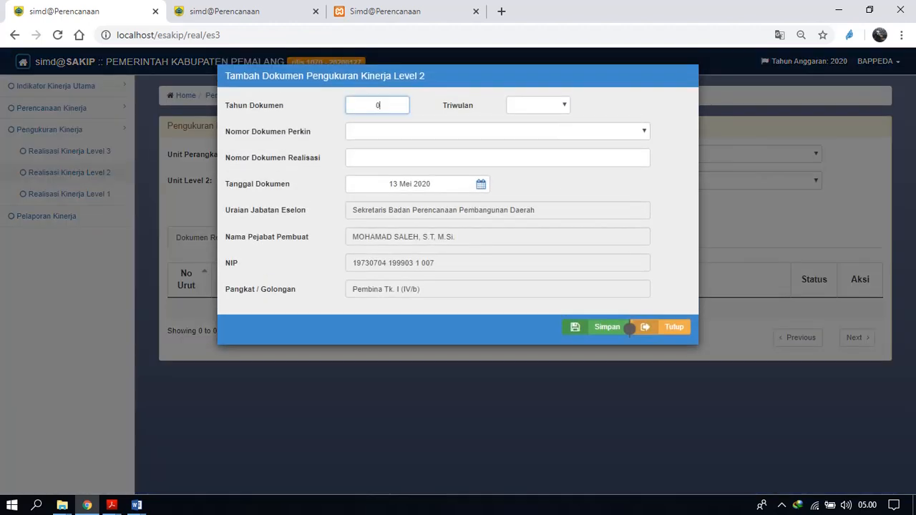
key("ctrl+a")
type("2020")
key("Tab")
key("space")
key("Down")
key("Return")
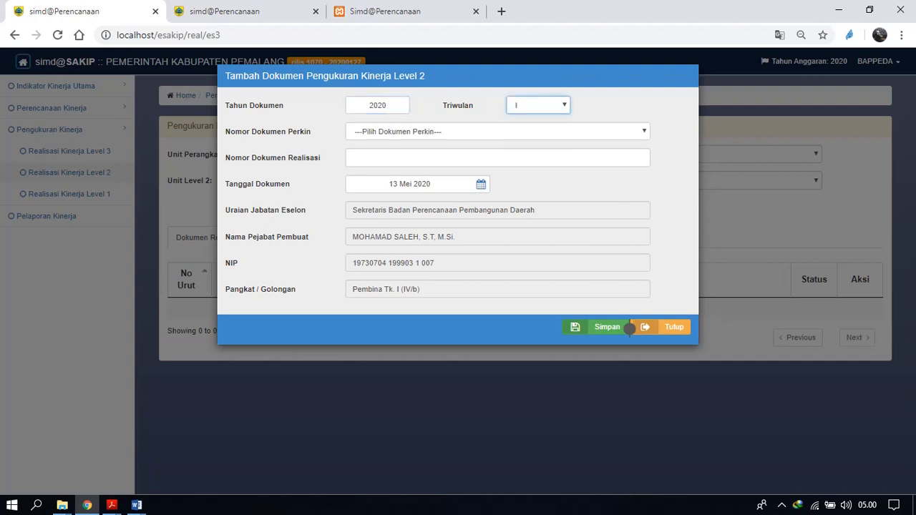
Link the realisation document to Perkin document 02, give it realisation document number 02 and save it.
key("Tab")
key("space")
key("Down")
key("Return")
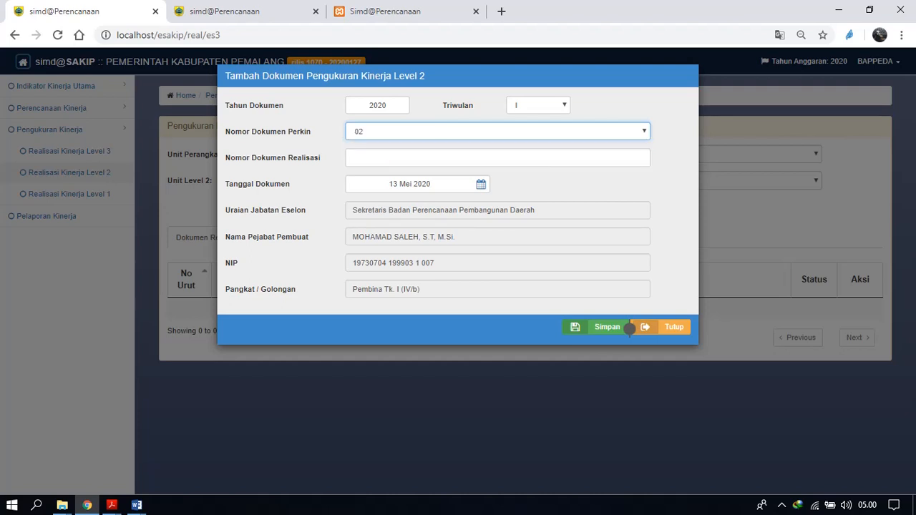
key("Return")
key("Tab")
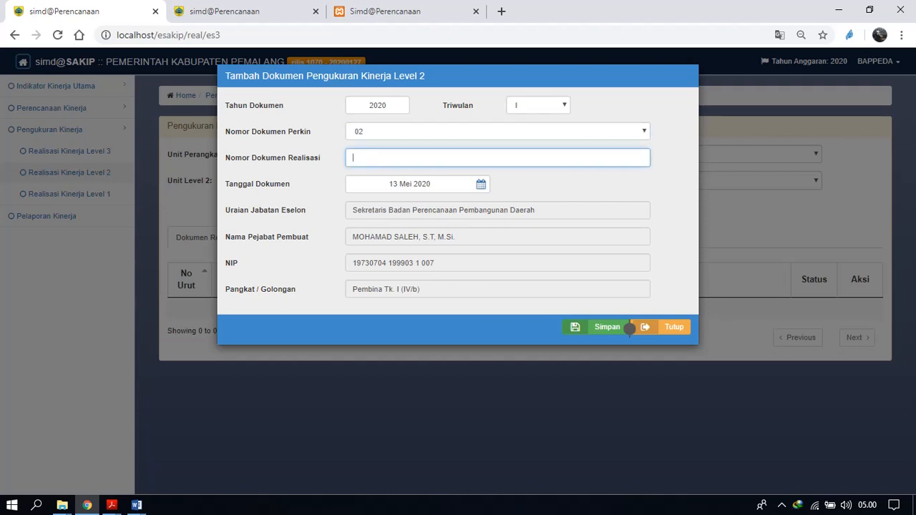
type("02")
left_click(627, 327)
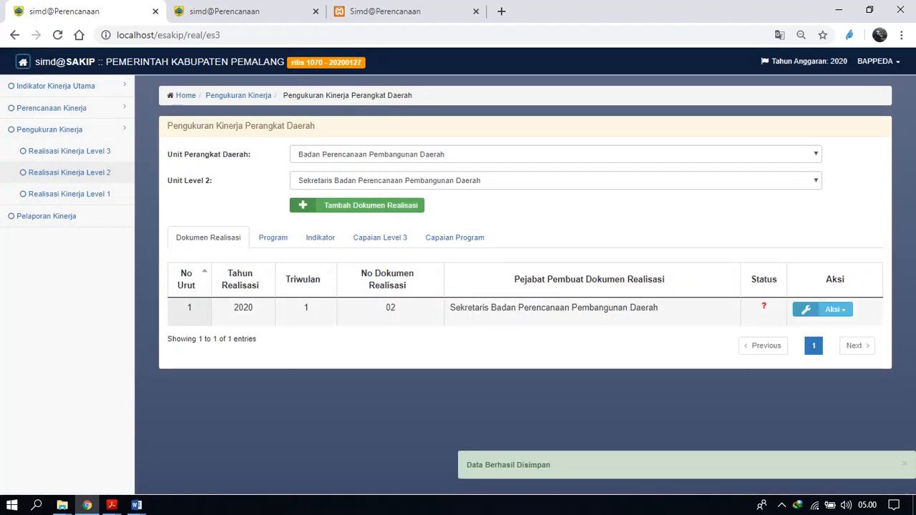
Process the program realisation data of the Level 2 document and expand the quarterly realisation rows of programs 4.03.01 and 4.03.02.
left_click(273, 238)
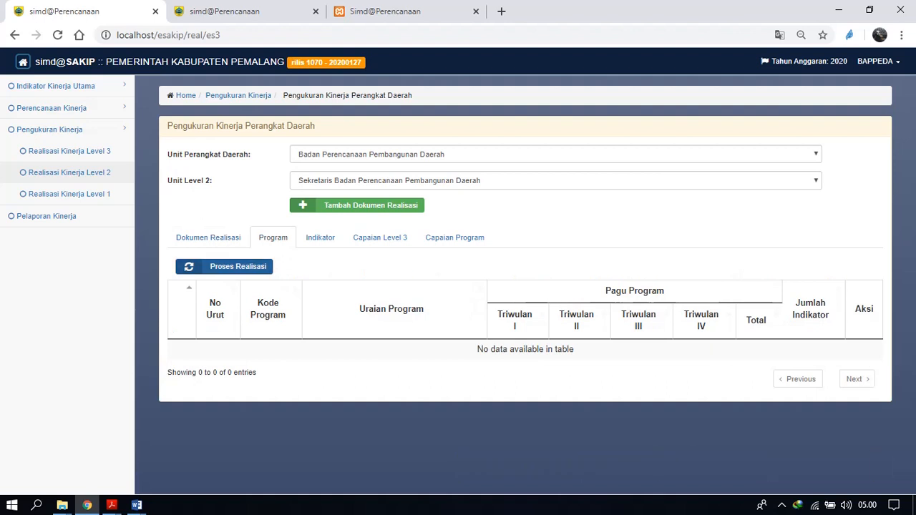
left_click(224, 267)
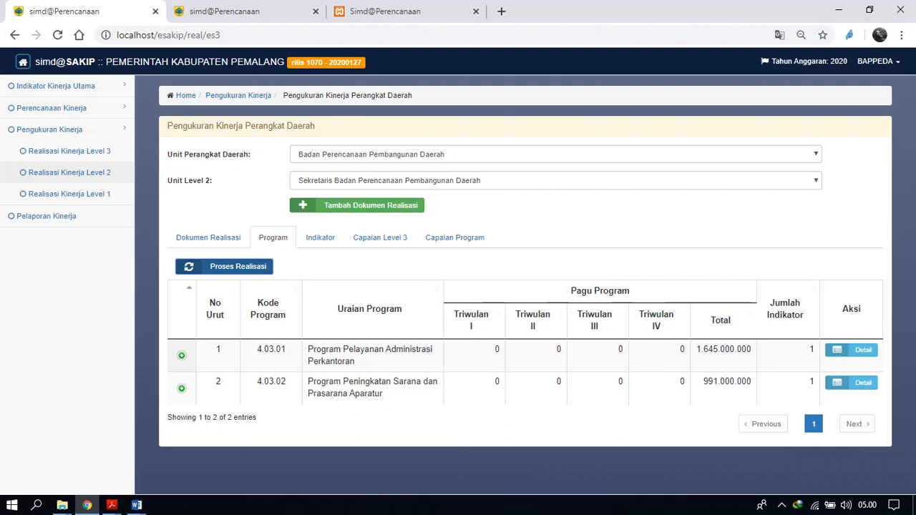
left_click(181, 355)
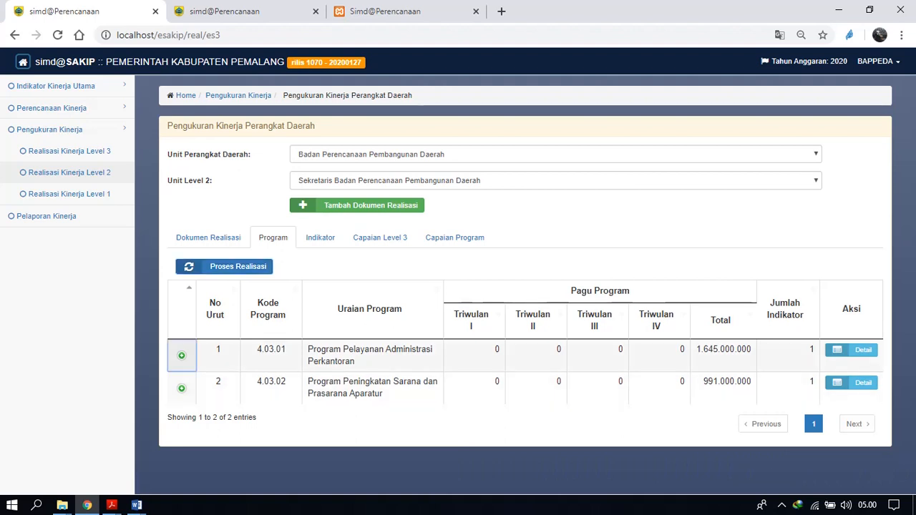
scroll(458, 270, "down", 1)
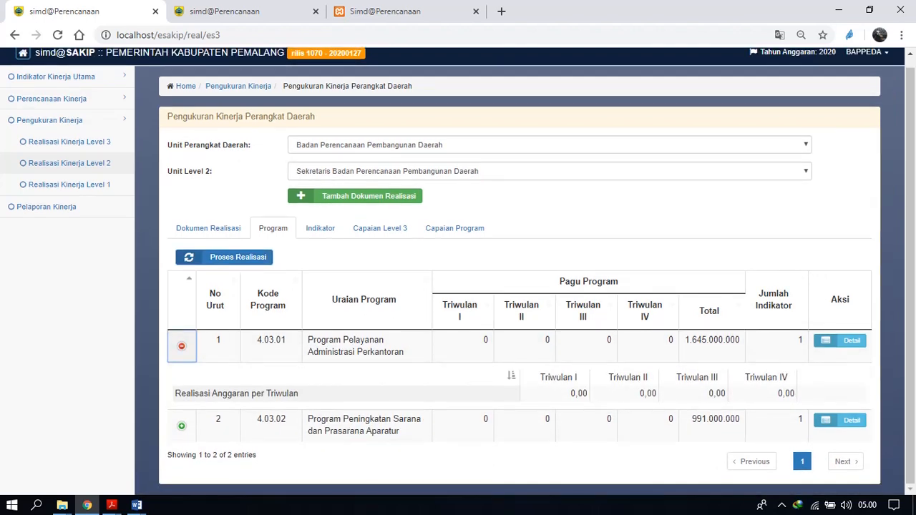
left_click(182, 426)
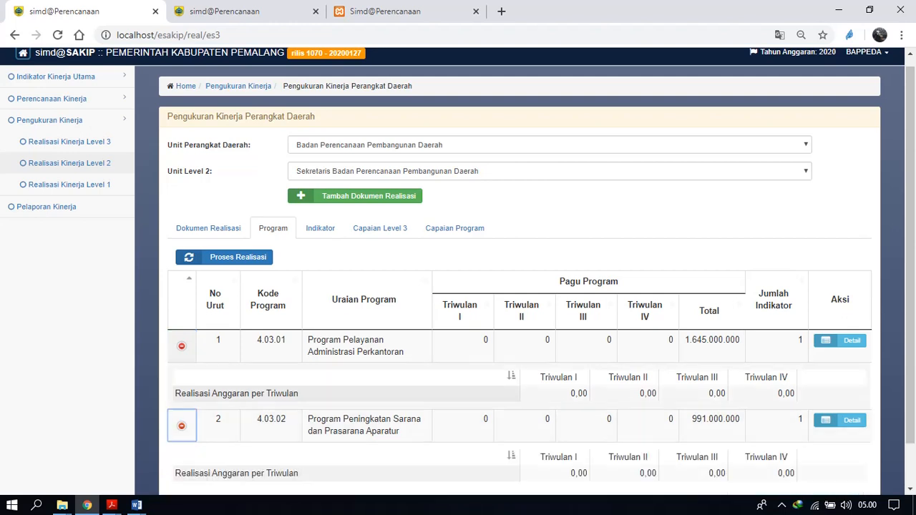
scroll(458, 270, "down", 1)
scroll(458, 270, "down", 1)
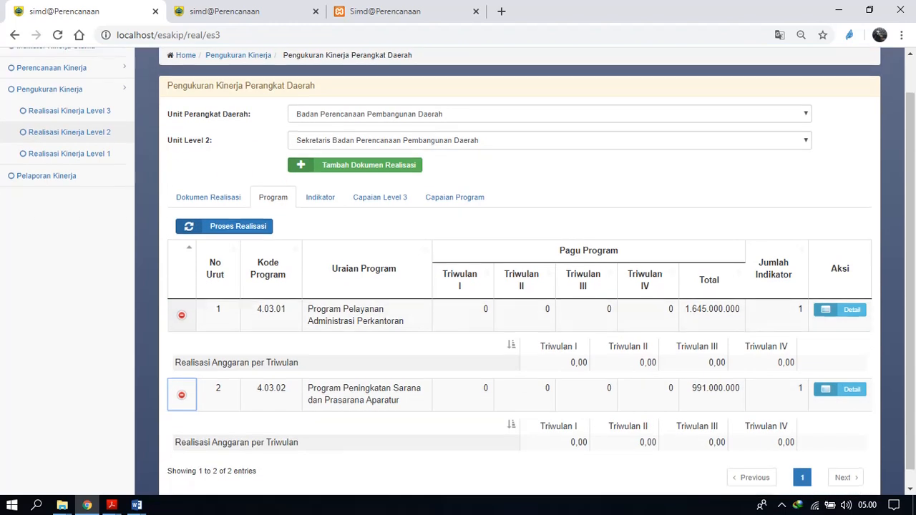
Record a Triwulan 1 realisation of 10.000.000 for program 4.03.01 with Penyebab Deviasi "dgfd" and Rencana Aksi Deviasi "hjjhg", and save it.
left_click(840, 293)
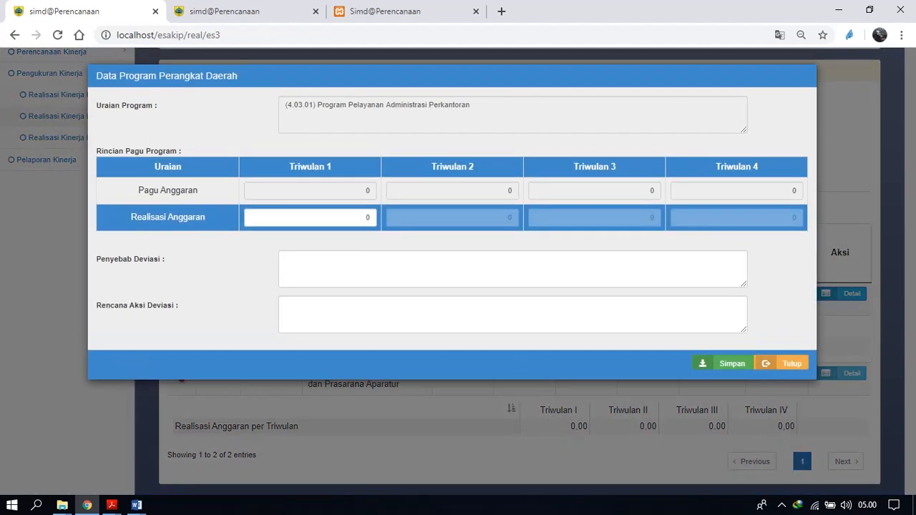
left_click(781, 364)
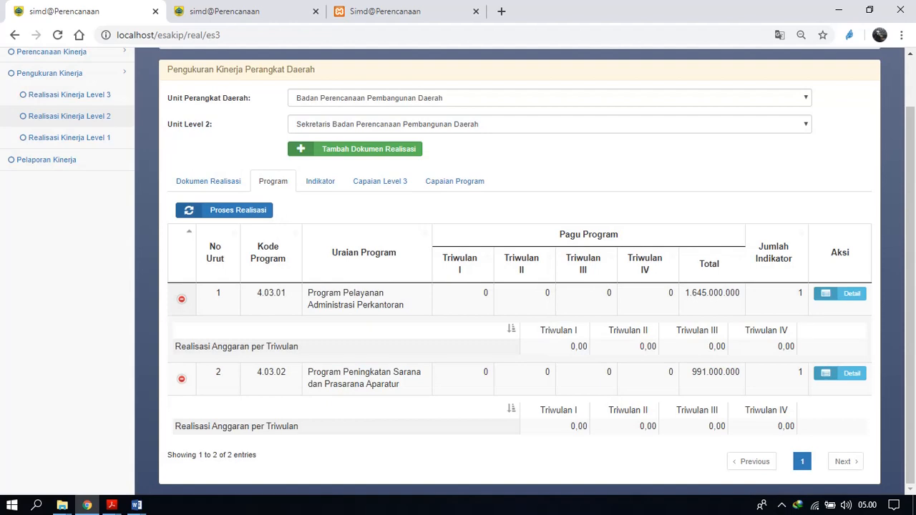
left_click(840, 293)
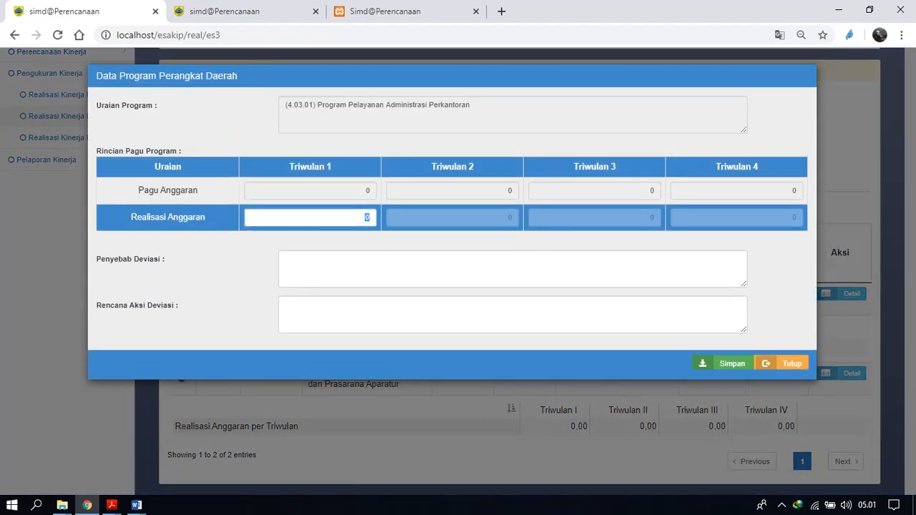
type("10.000.000")
key("Tab")
type("dgfd")
key("Tab")
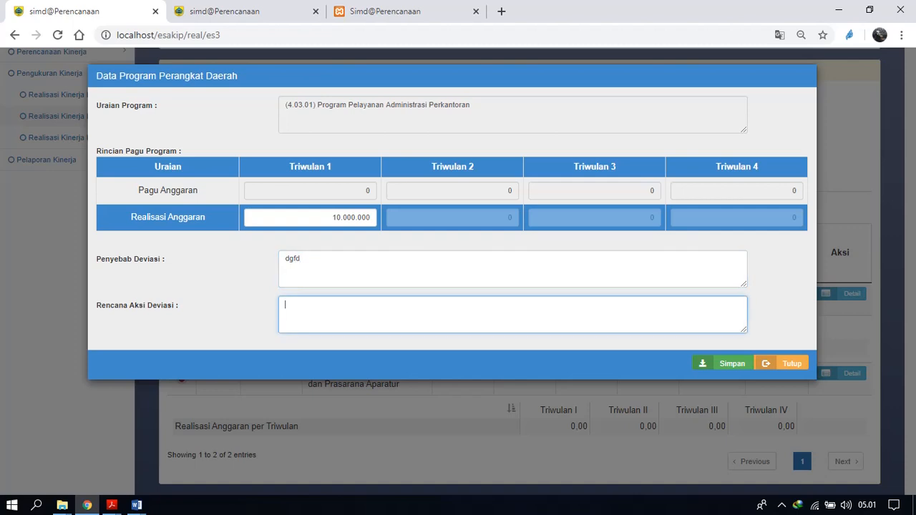
type("hjjhg")
left_click(724, 363)
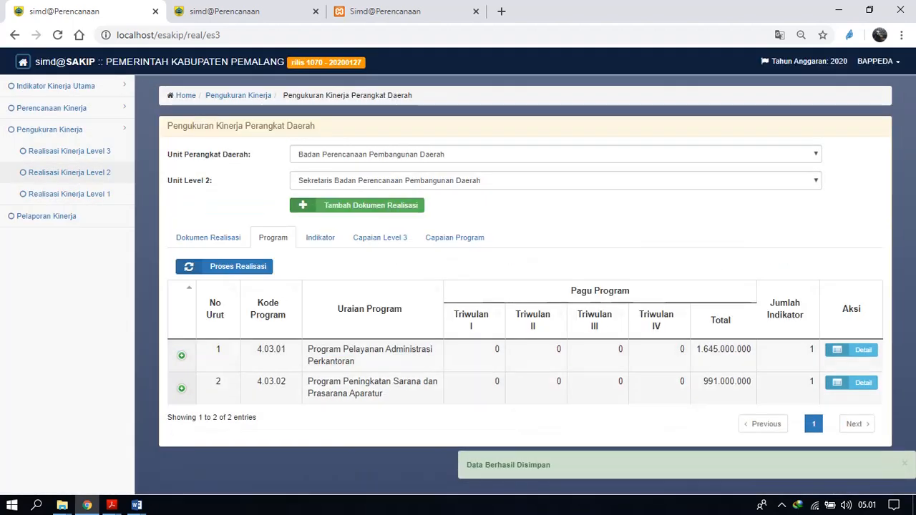
Check the saved quarterly realisation row and the realisation details of program 4.03.01, and close the details.
left_click(182, 356)
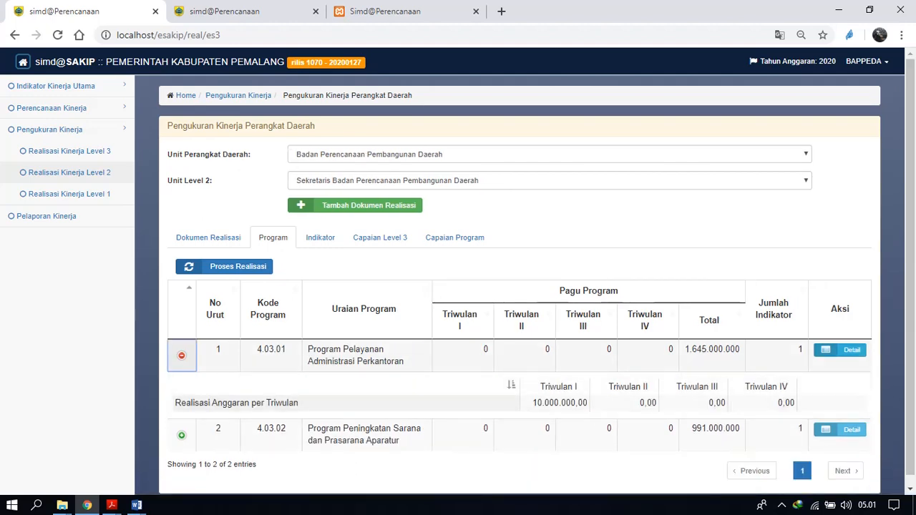
left_click(840, 351)
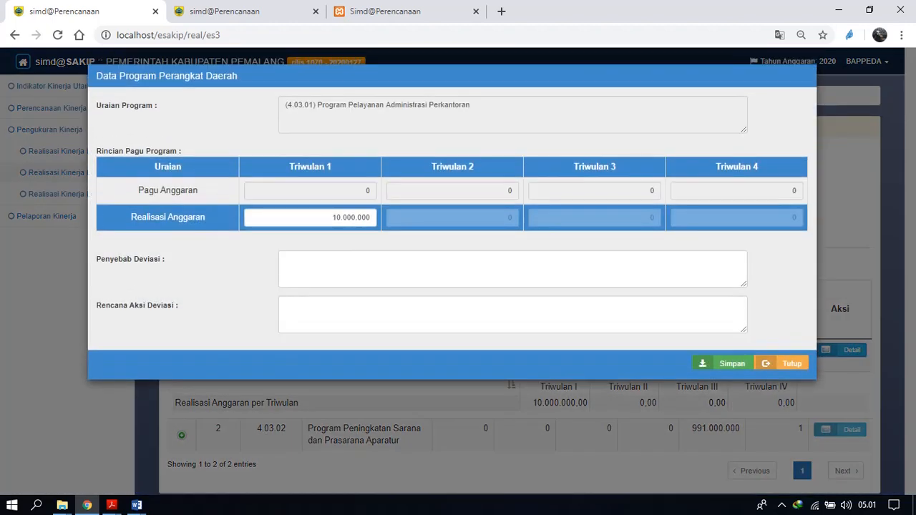
left_click(782, 364)
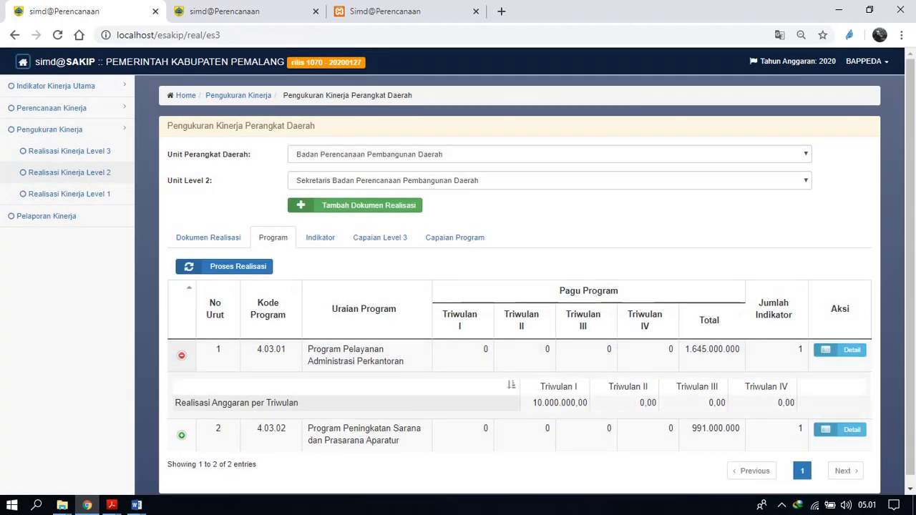
Record a Triwulan 1 realisation of 10.000.000 for program 4.03.02 with Penyebab Deviasi "hgjh" and Rencana Aksi Deviasi "kjhjkhj", and save it.
left_click(841, 430)
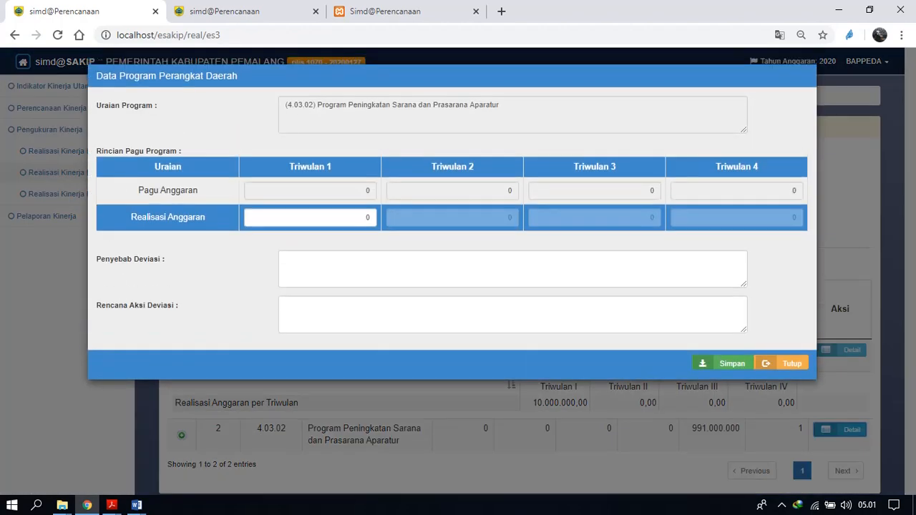
double_click(367, 218)
type("10000000")
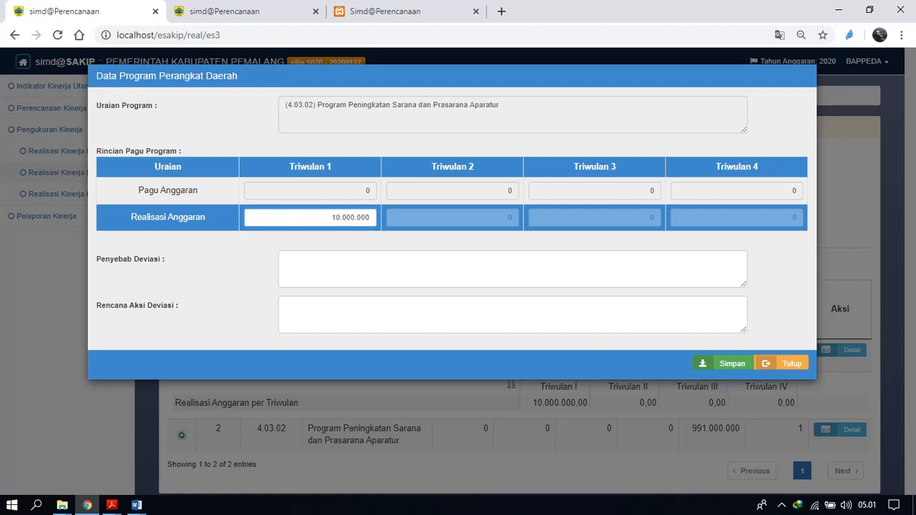
key("Tab")
type("hgjh")
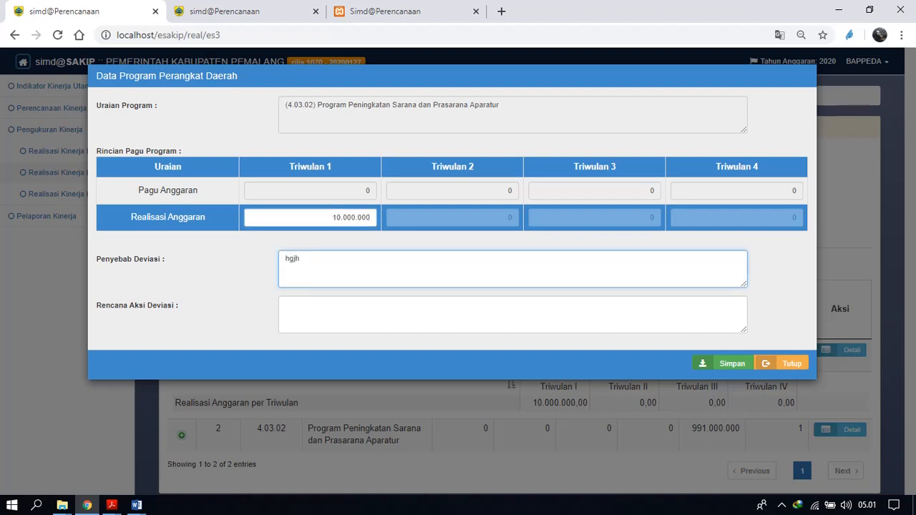
key("Tab")
type("kjhjkh")
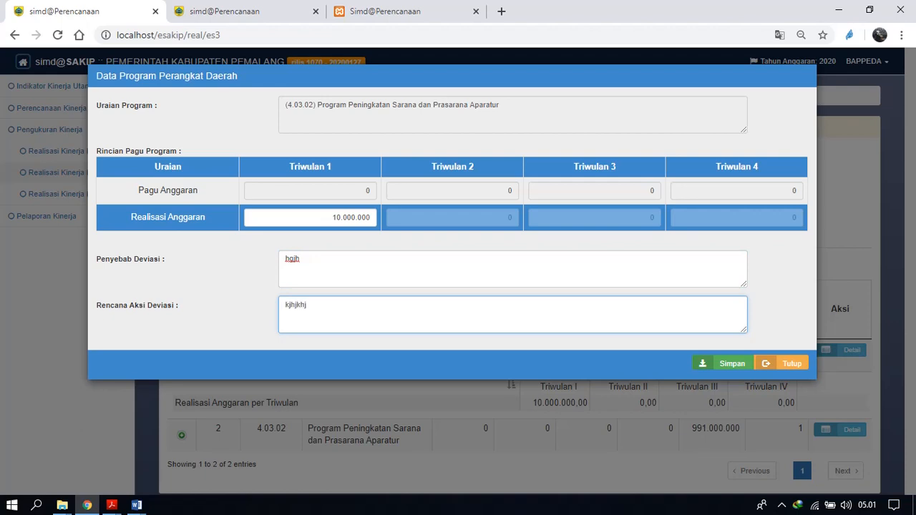
left_click(724, 363)
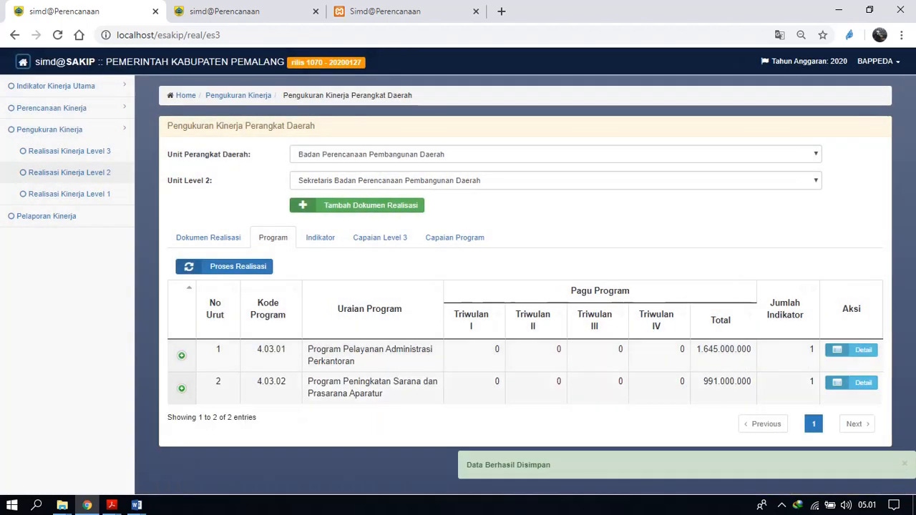
Open the indicator list of program 4.03.01 and expand the indicator's quarterly realisation row.
left_click(851, 350)
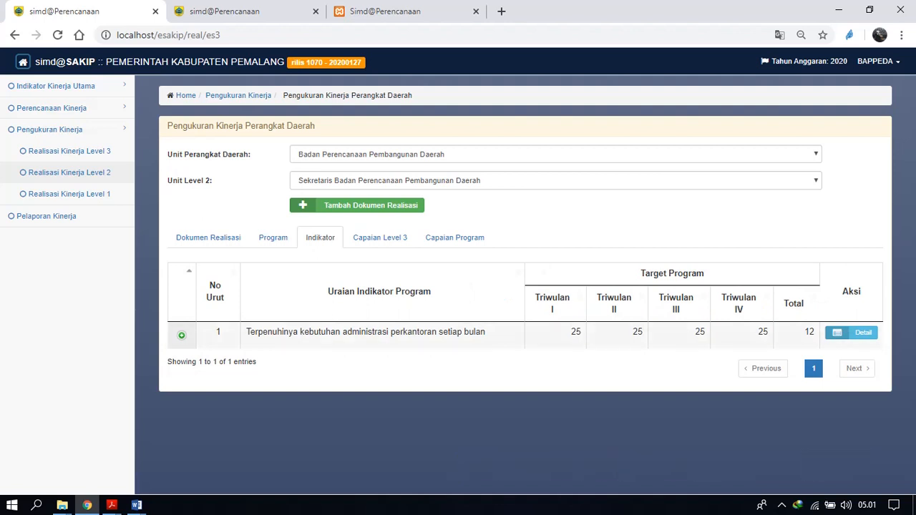
left_click(182, 335)
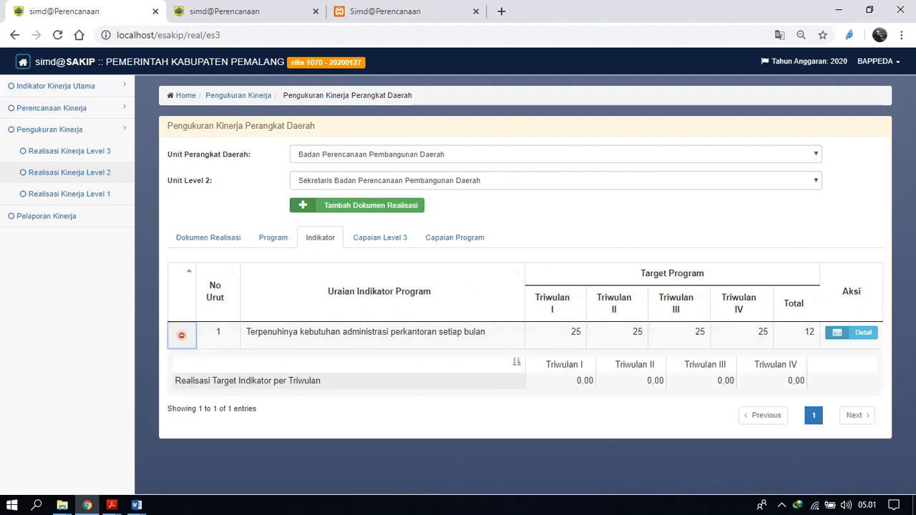
Try to save a Triwulan 1 target realisation of 25 for the office administration indicator with both deviation fields empty.
left_click(851, 333)
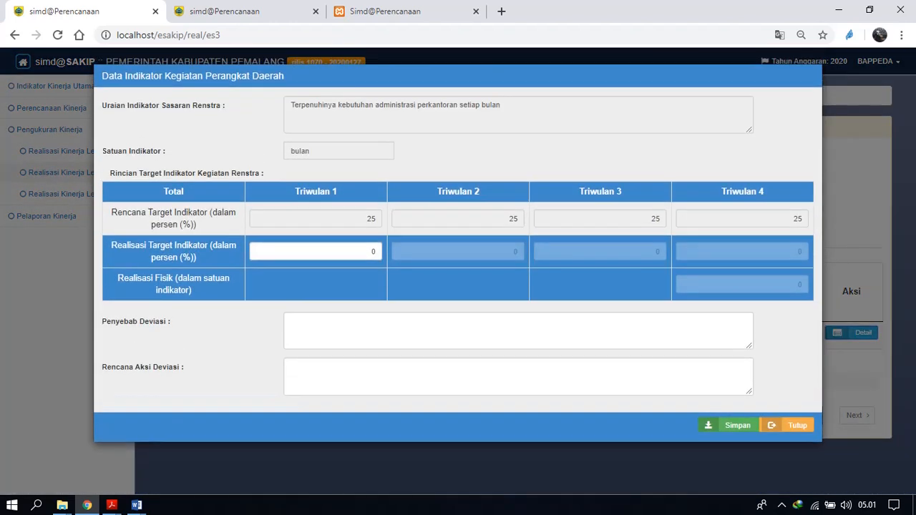
double_click(373, 252)
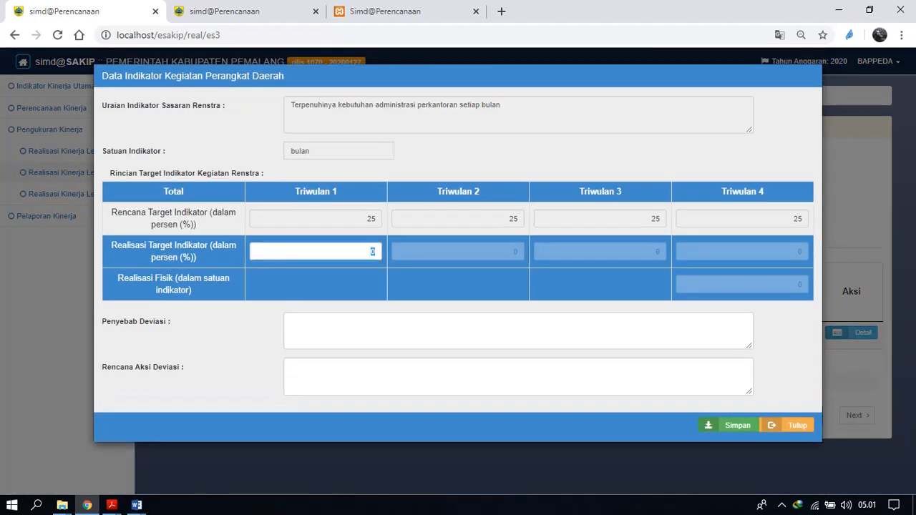
type("25")
left_click(730, 425)
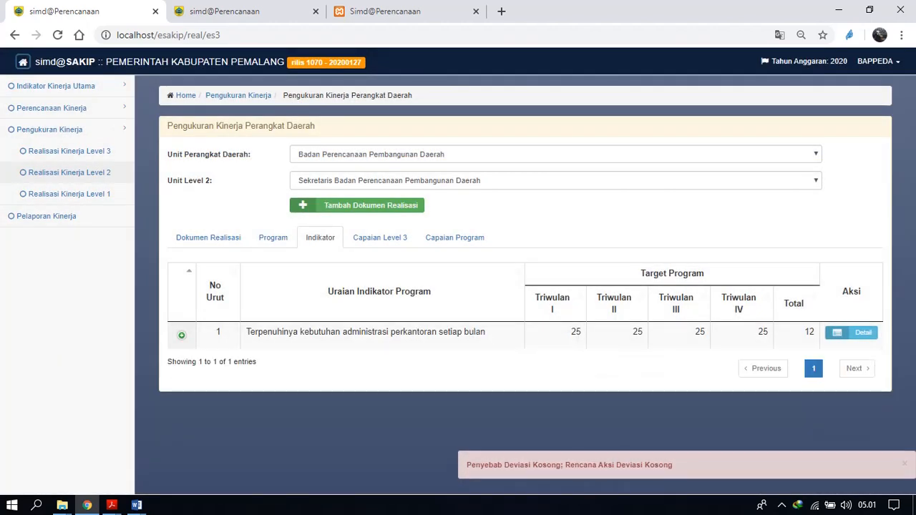
Record a Triwulan 1 target realisation of 25 for the indicator with "-" as Penyebab Deviasi and Rencana Aksi Deviasi, and save it.
left_click(852, 332)
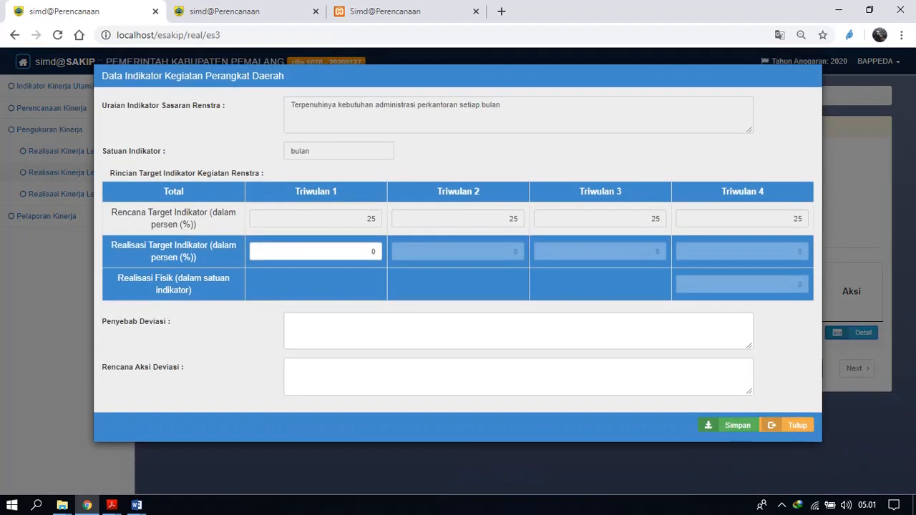
type("25")
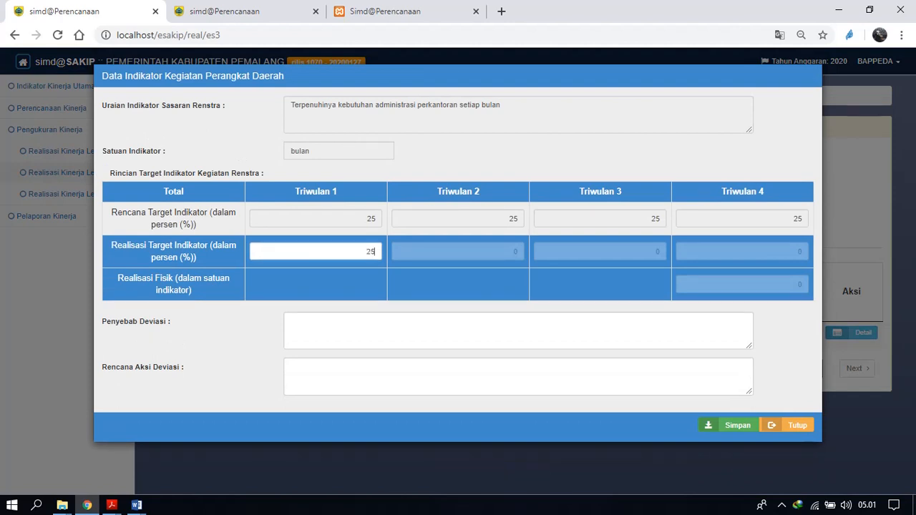
left_click(291, 320)
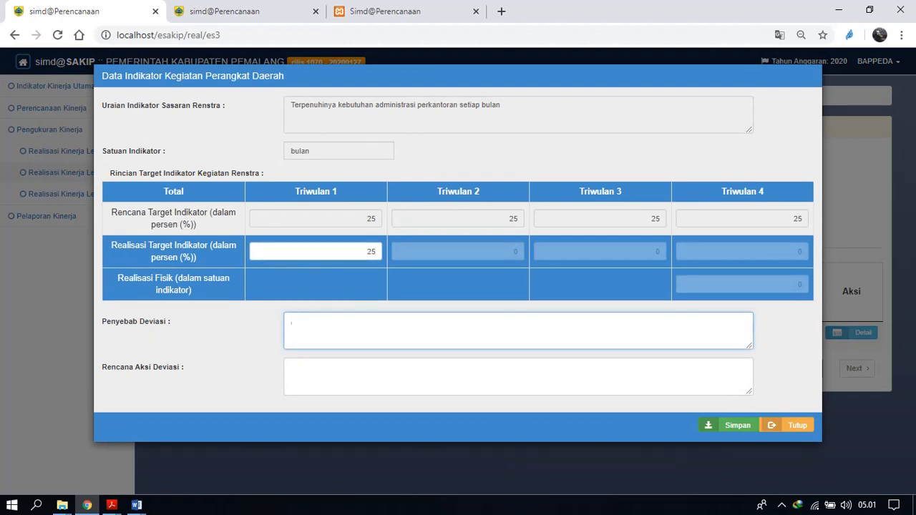
key("Tab")
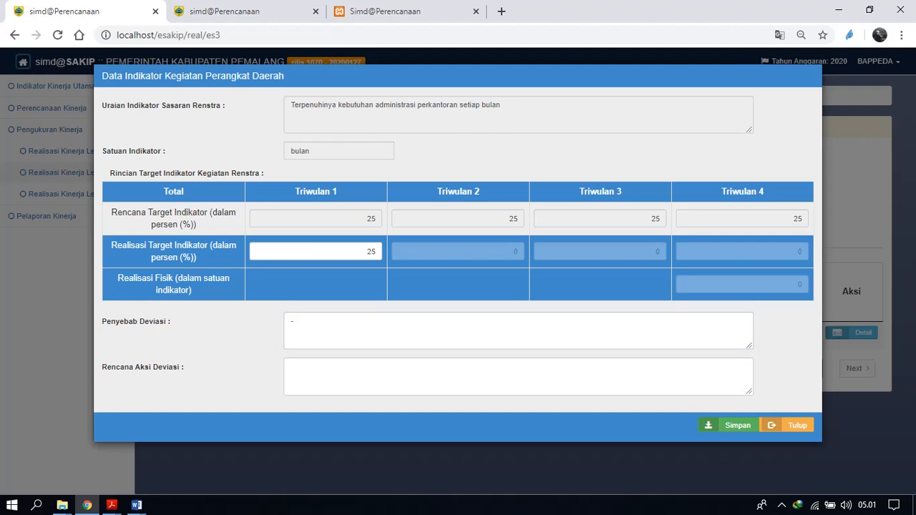
left_click(292, 367)
type("-")
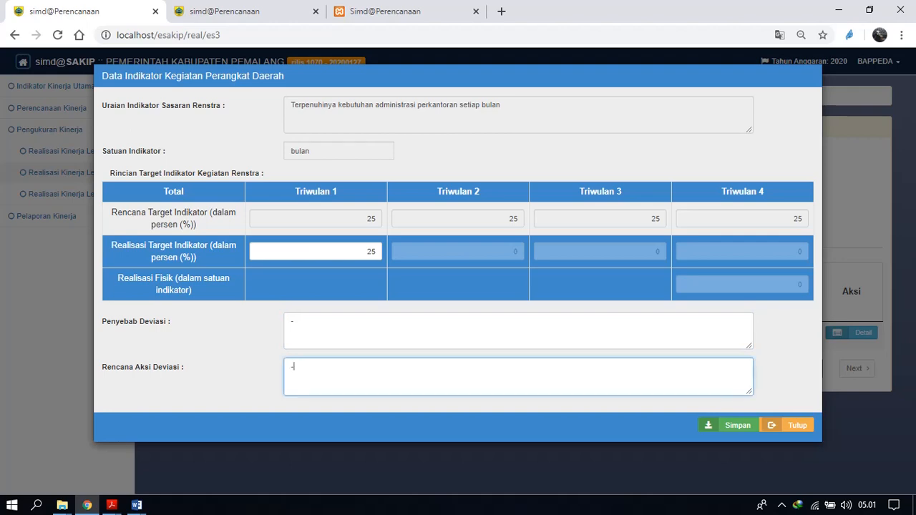
left_click(731, 425)
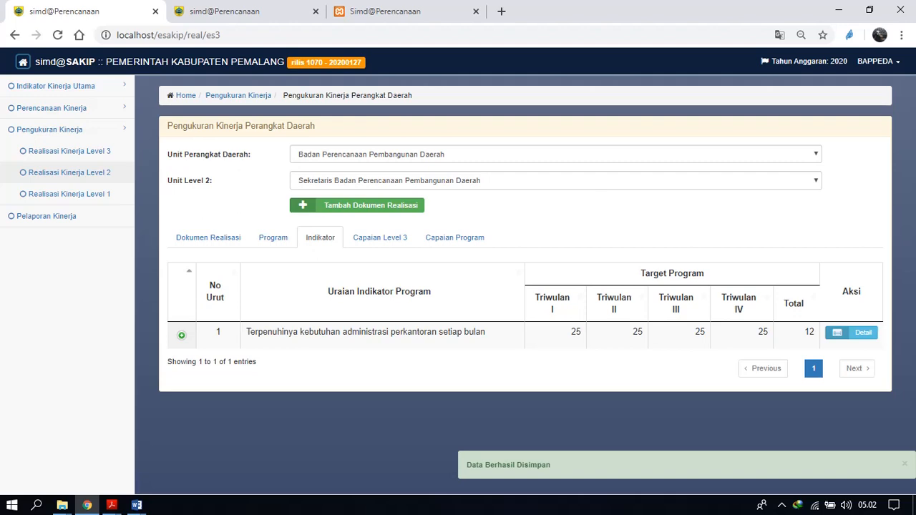
Check the saved realisation details of the office administration indicator and close them.
double_click(367, 332)
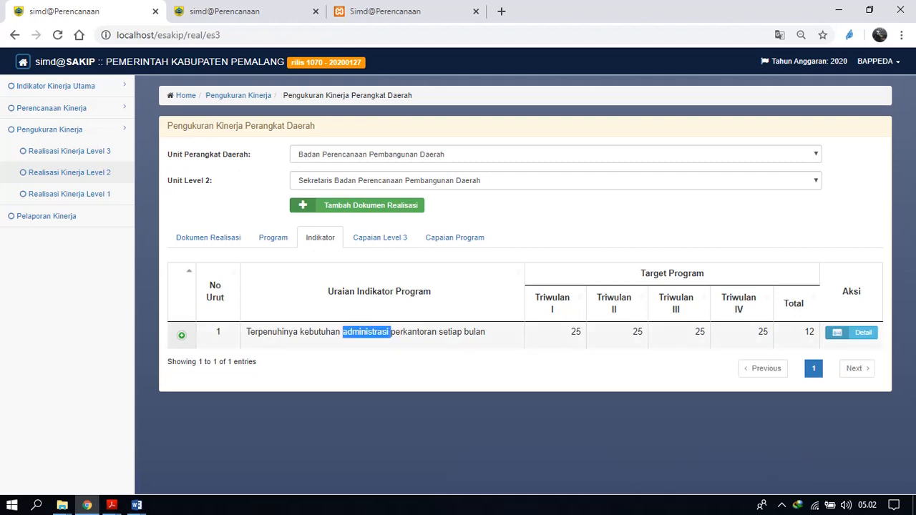
left_click(851, 332)
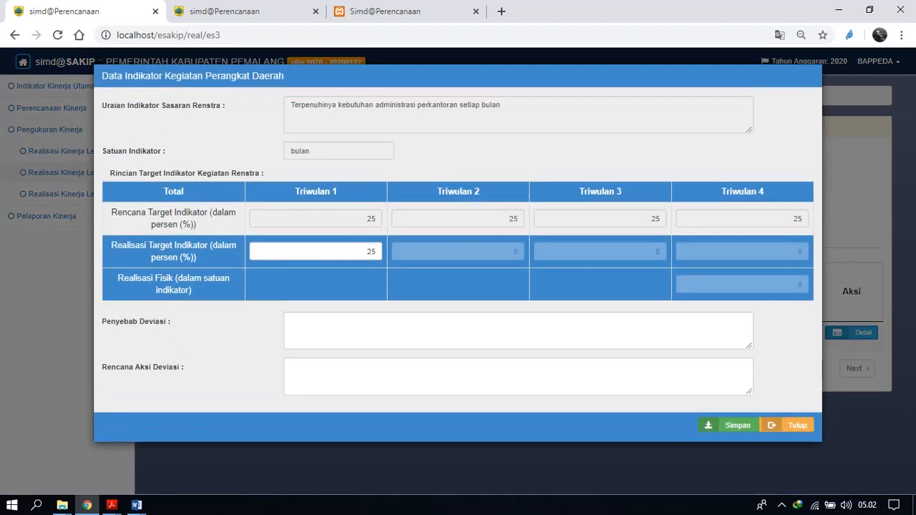
right_click(788, 424)
left_click(788, 426)
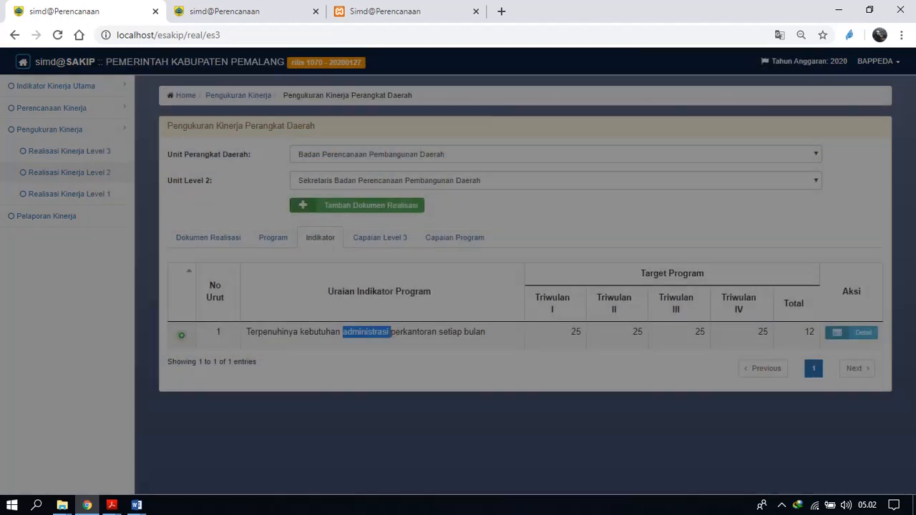
Revisit the program list, view the Level 3 realisations of realisation document 02, and show the actions available for Level 3 document 03.
left_click(272, 237)
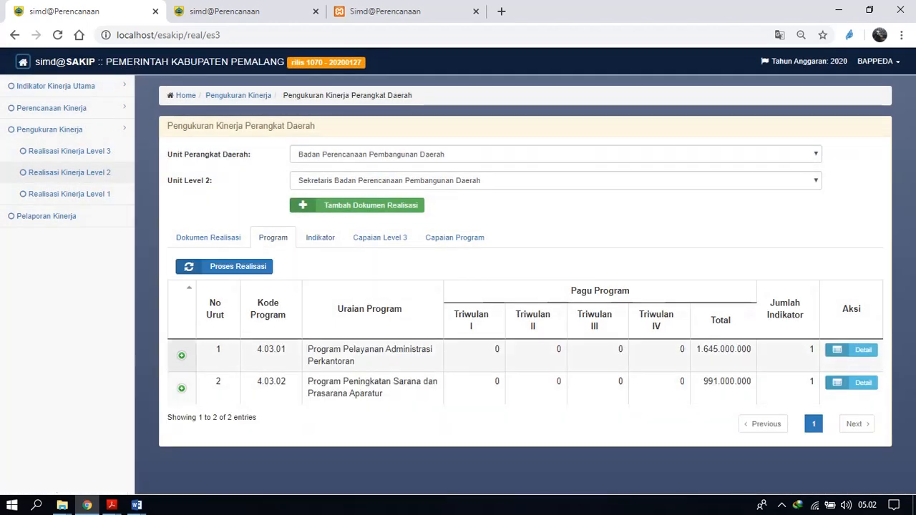
left_click(851, 350)
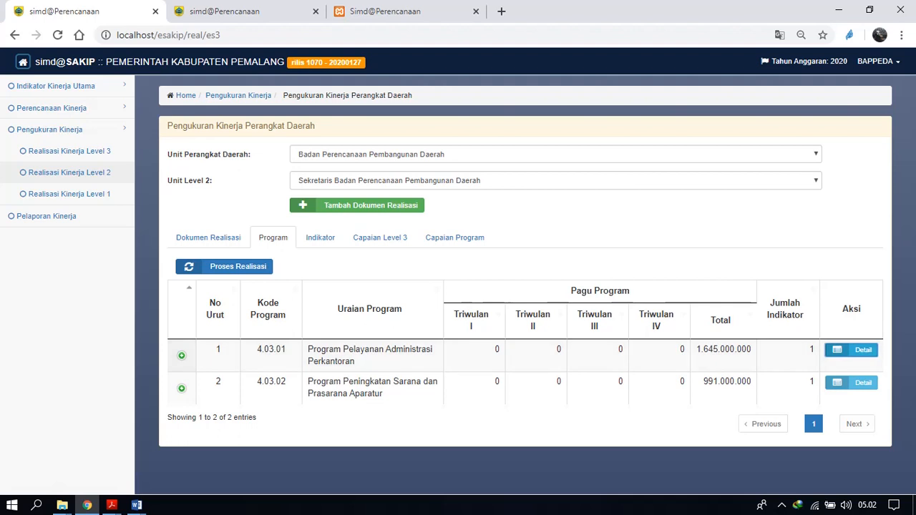
left_click(208, 237)
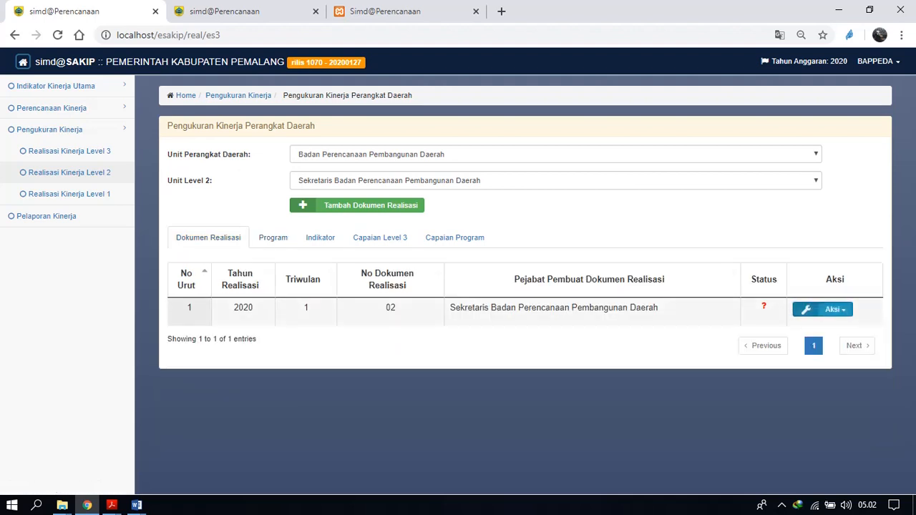
left_click(823, 309)
left_click(832, 361)
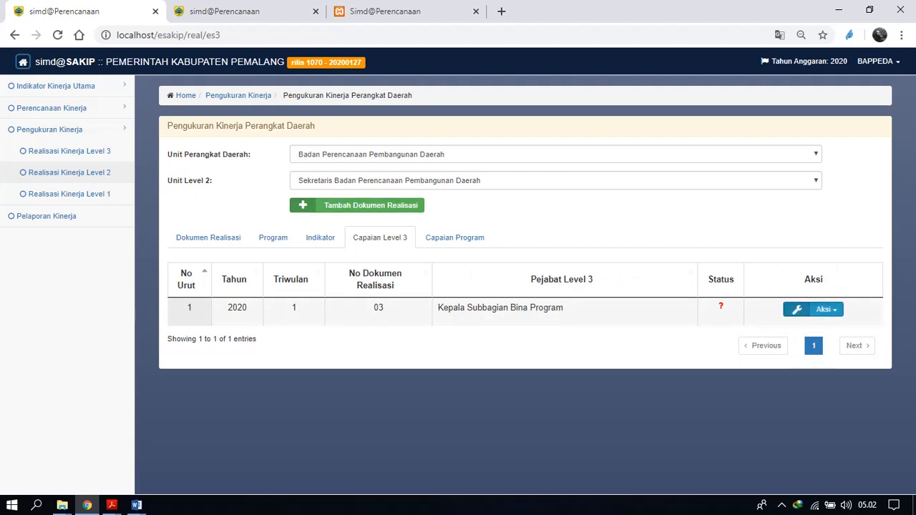
left_click(815, 309)
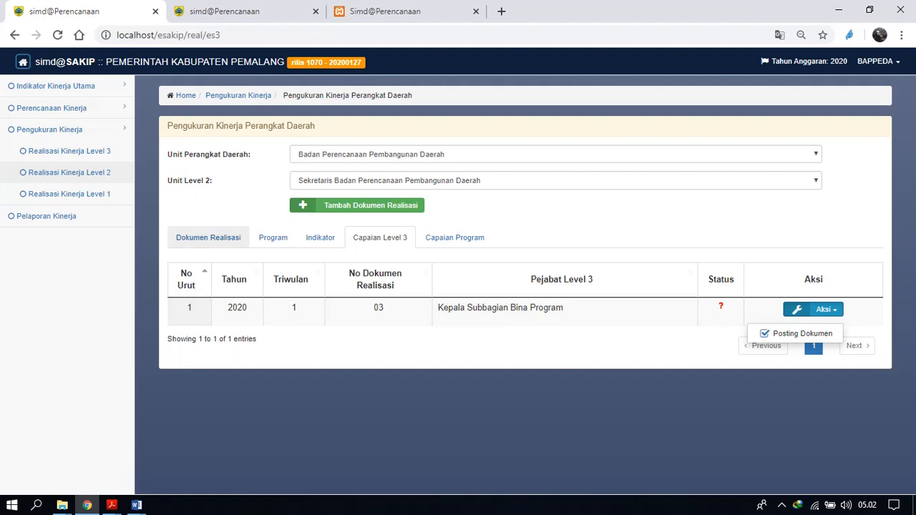
Reopen the Level 3 realisations of document 02, try to post the Kepala Subbagian Bina Program document, and return to the realisation documents.
left_click(208, 237)
left_click(823, 310)
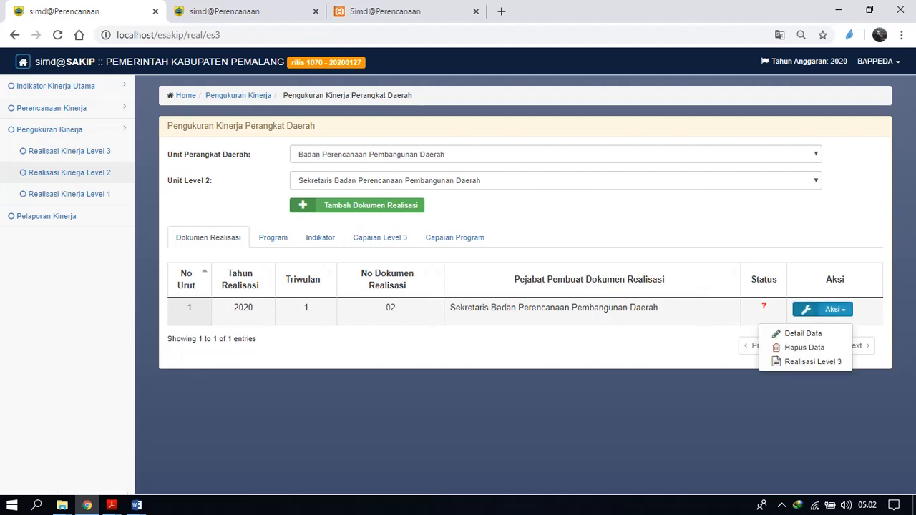
left_click(813, 361)
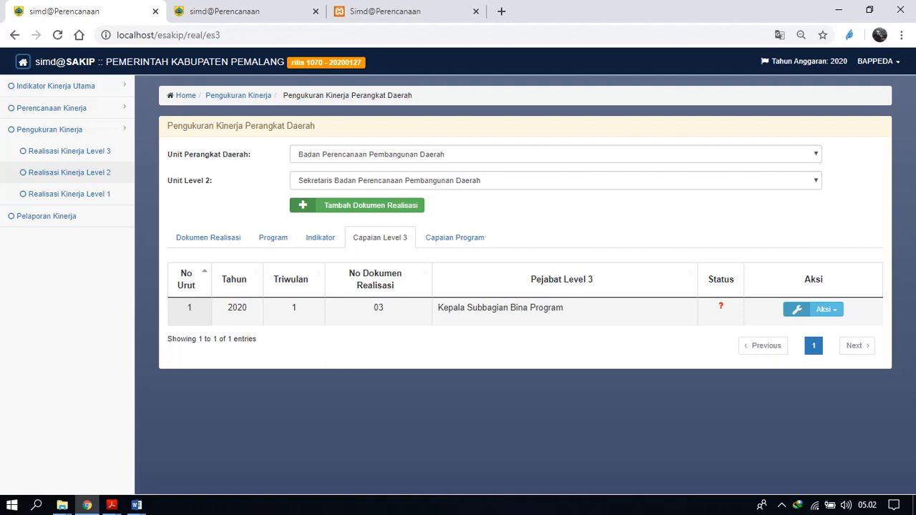
left_click(816, 309)
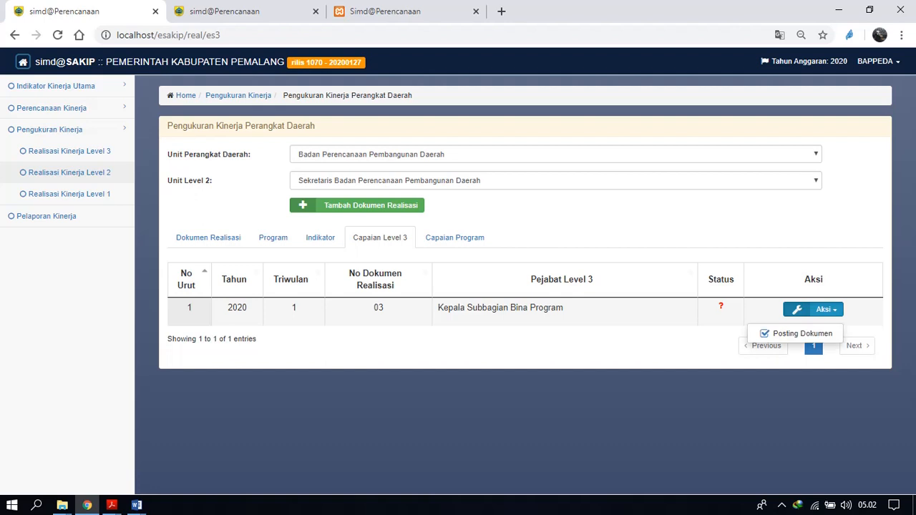
left_click(797, 334)
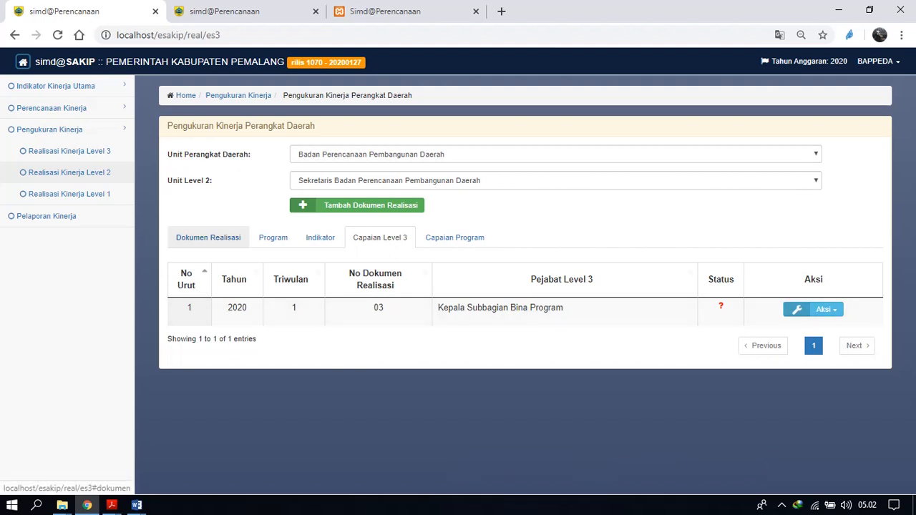
left_click(209, 237)
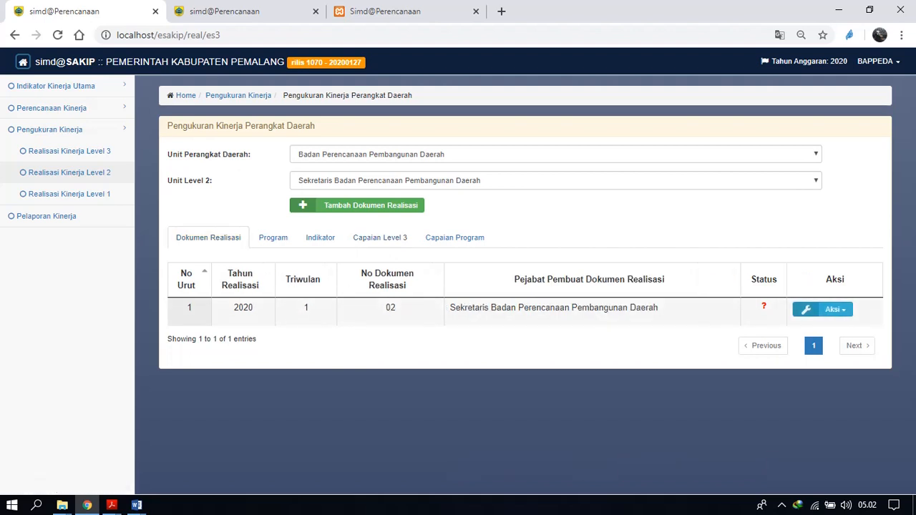
left_click(782, 506)
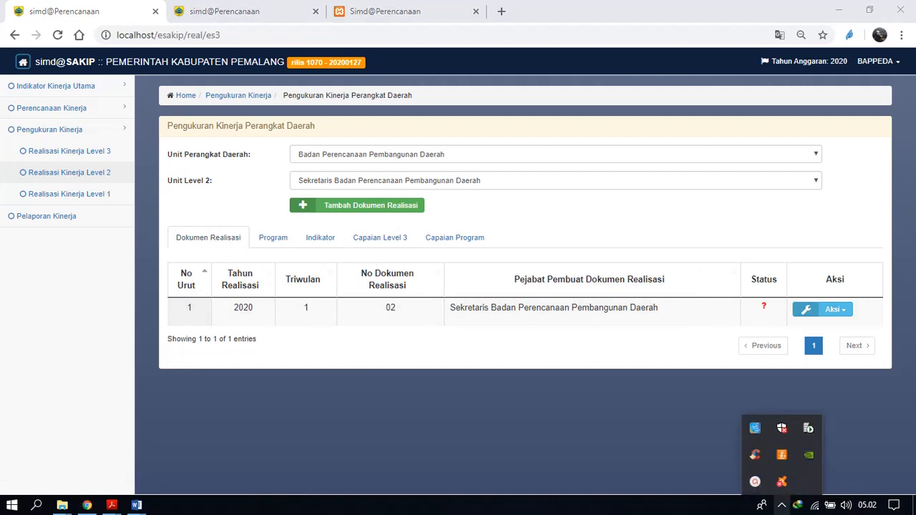
left_click(781, 455)
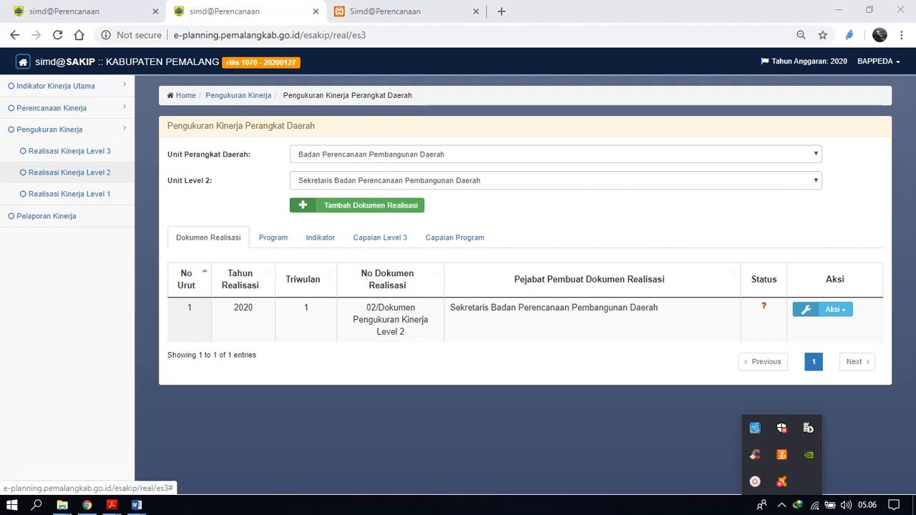
On the e-planning site, view the Level 3 realisations of 02/Dokumen Pengukuran Kinerja Level 2, and show that document's actions again.
left_click(823, 309)
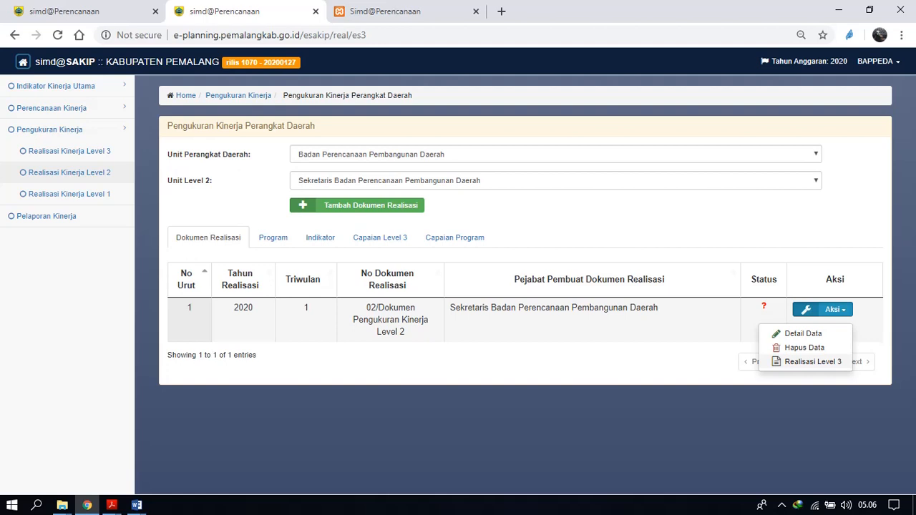
left_click(813, 362)
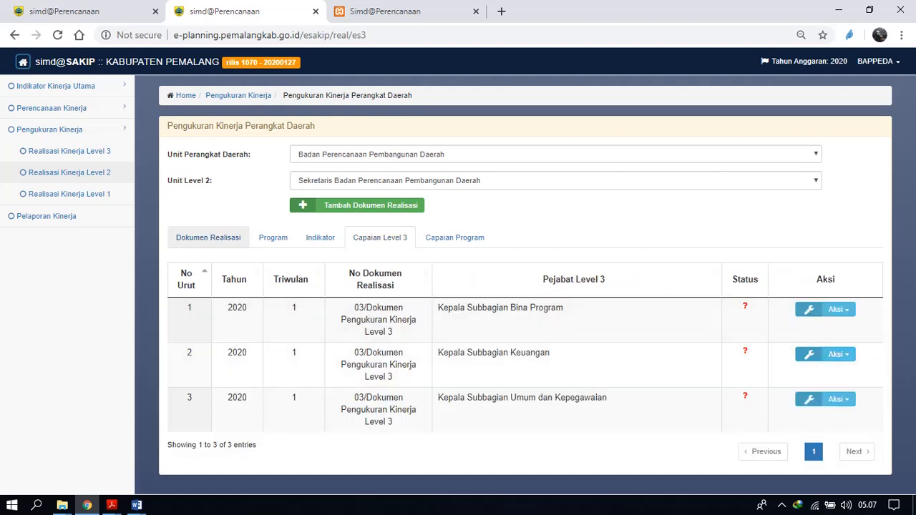
left_click(209, 238)
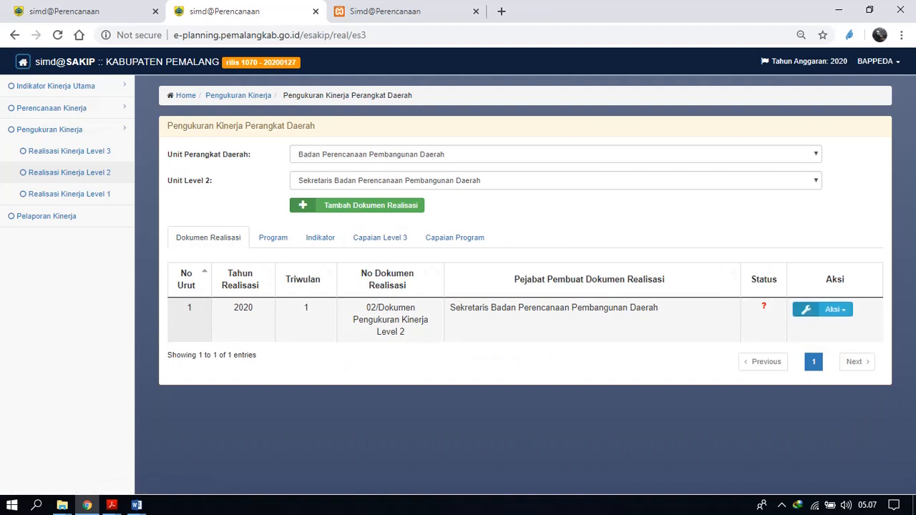
left_click(824, 310)
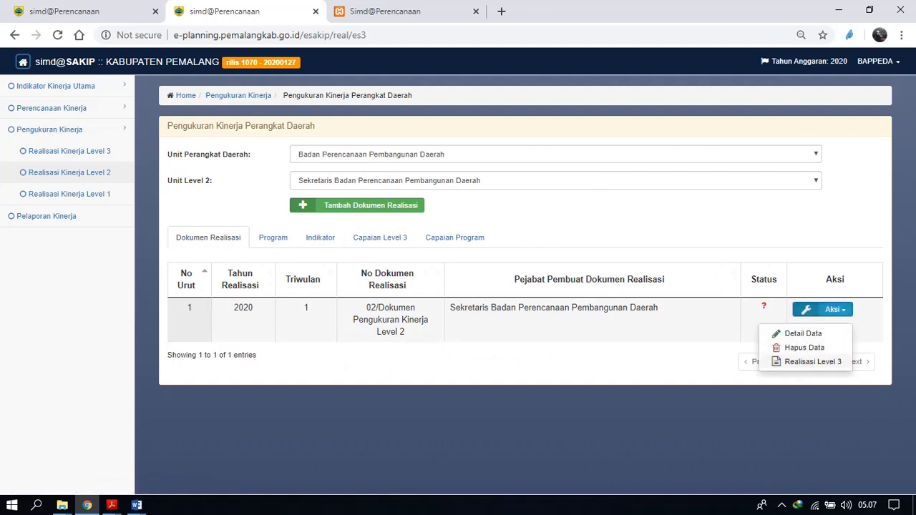
View the Level 3 realisations of document 02 and list the activity indicators of Kepala Subbagian Bina Program.
left_click(812, 361)
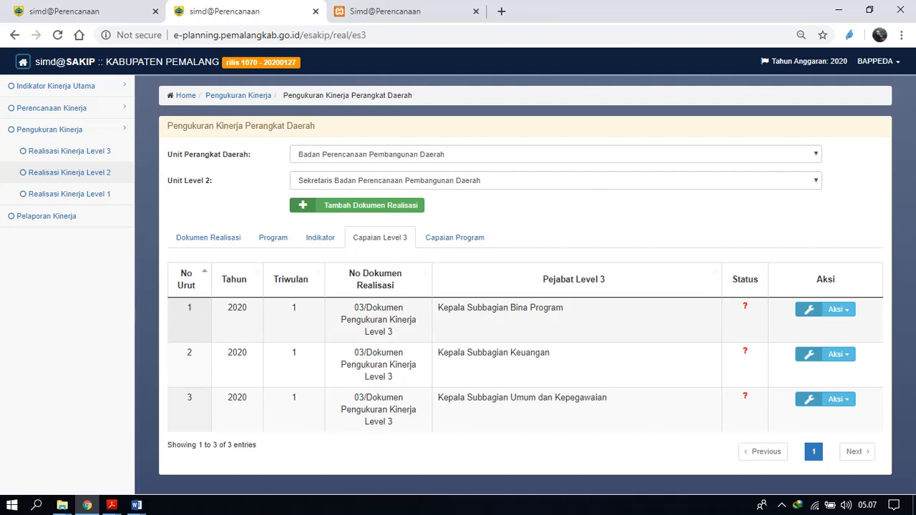
double_click(521, 308)
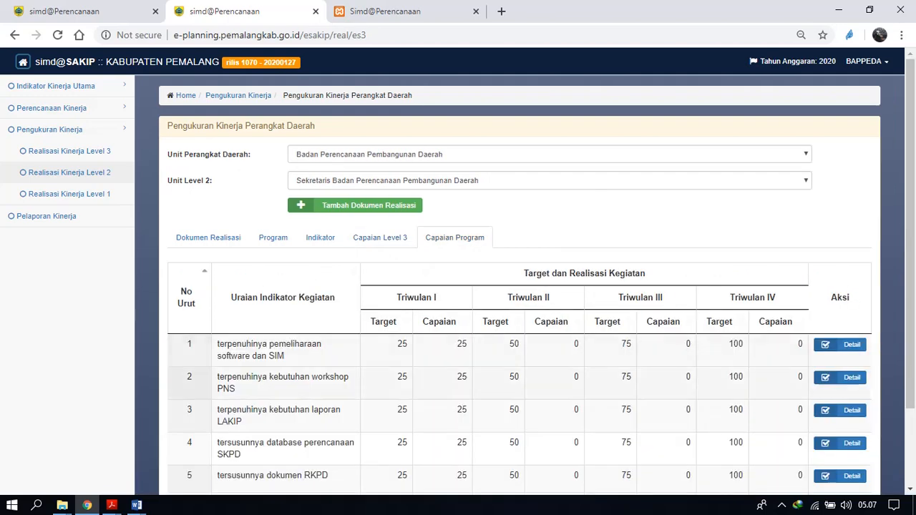
scroll(459, 286, "down", 2)
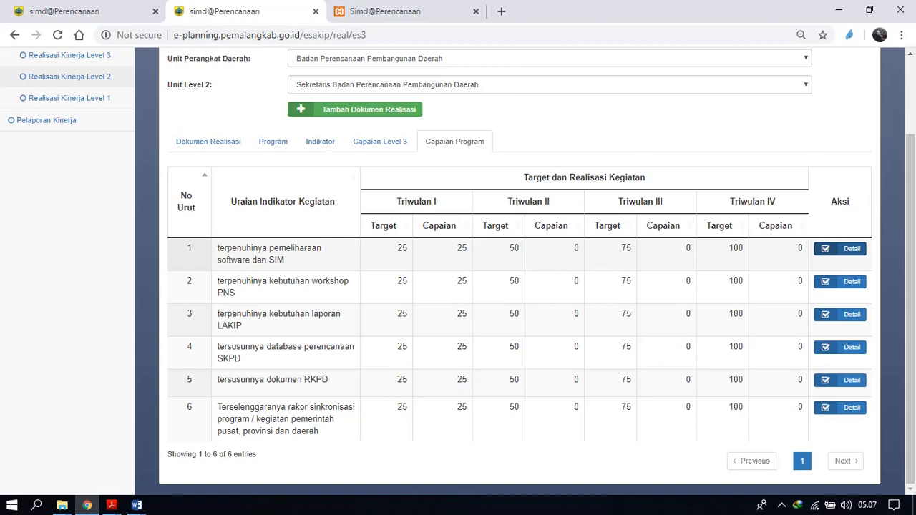
Try to save the "terpenuhinya pemeliharaan software dan SIM" indicator as Reviu without any review notes.
left_click(840, 249)
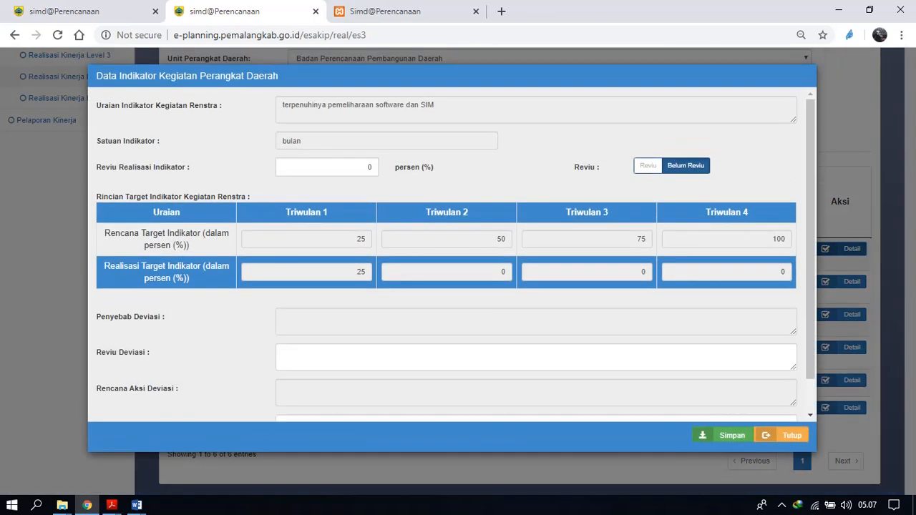
left_click(648, 166)
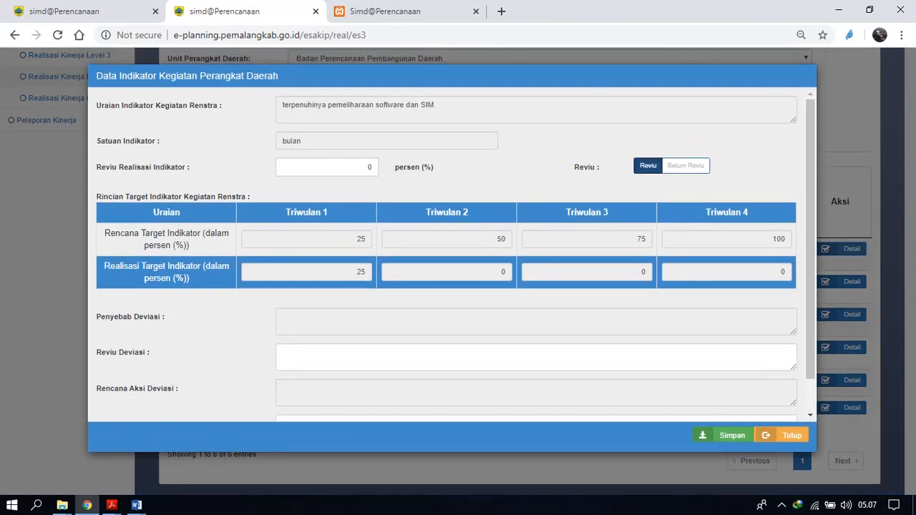
right_click(715, 263)
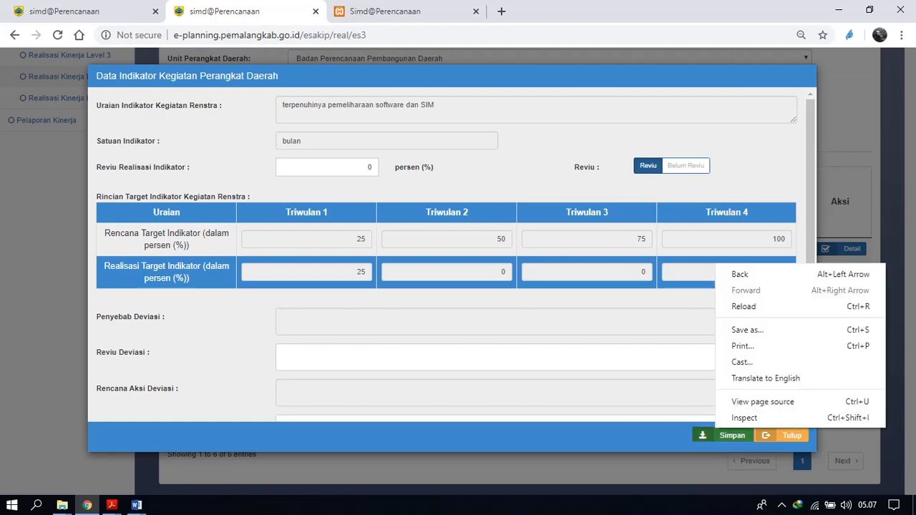
left_click(729, 436)
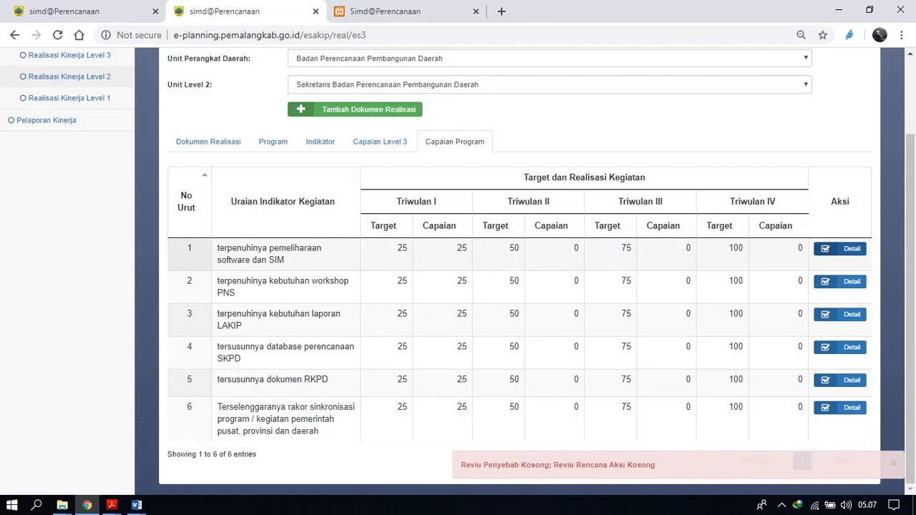
Enter "-" as Reviu Deviasi and Reviu Rencana Aksi for the software dan SIM indicator and save it.
left_click(840, 248)
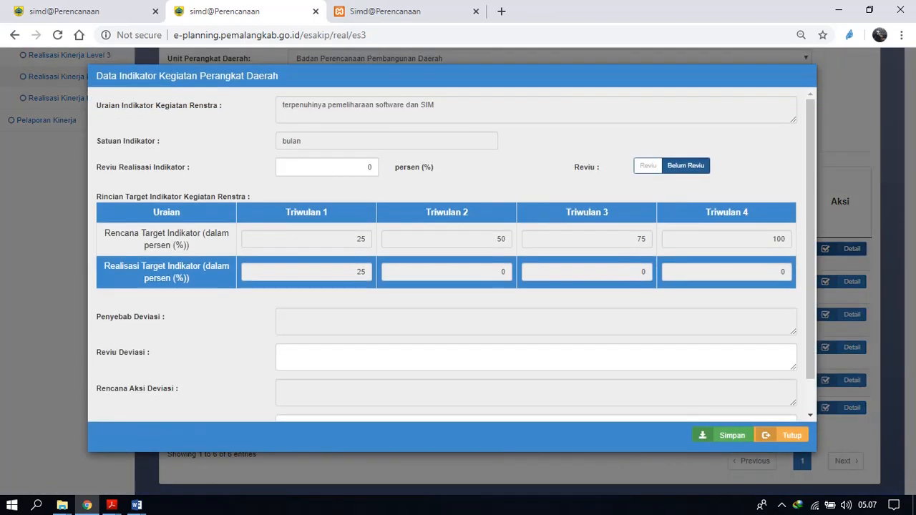
left_click(537, 357)
scroll(536, 357, "down", 1)
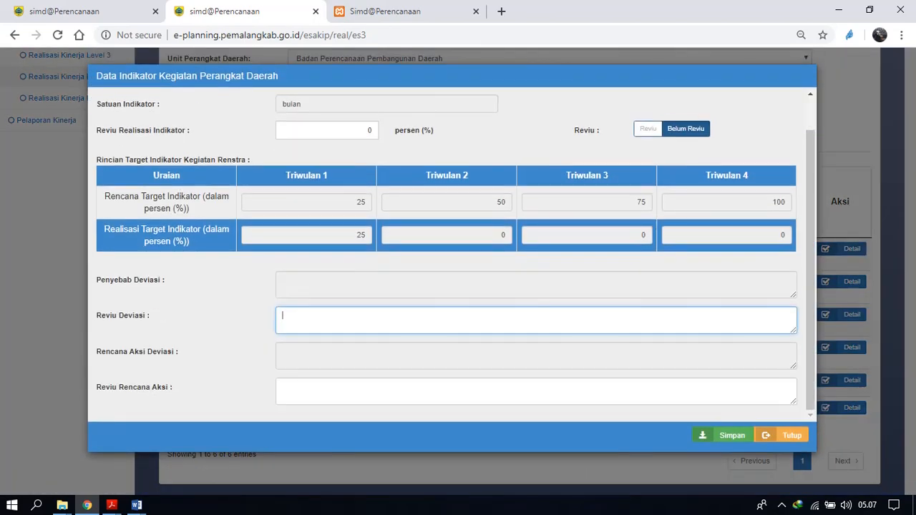
type("-")
left_click(282, 387)
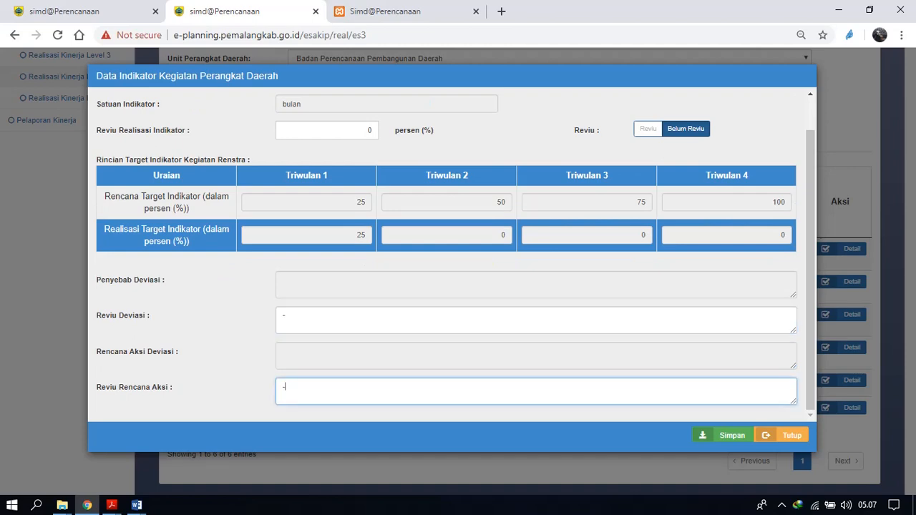
left_click(727, 436)
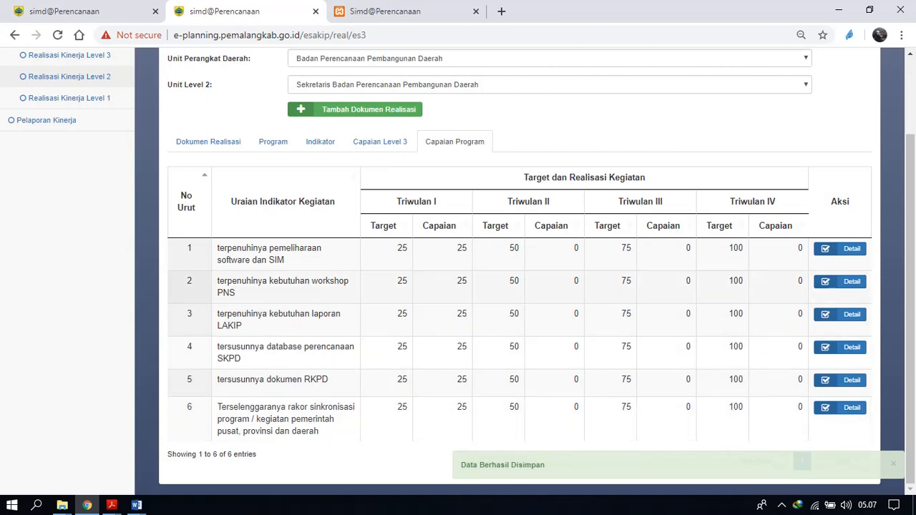
Try to save the "terpenuhinya kebutuhan workshop PNS" indicator as Reviu with both review notes left empty.
left_click(841, 281)
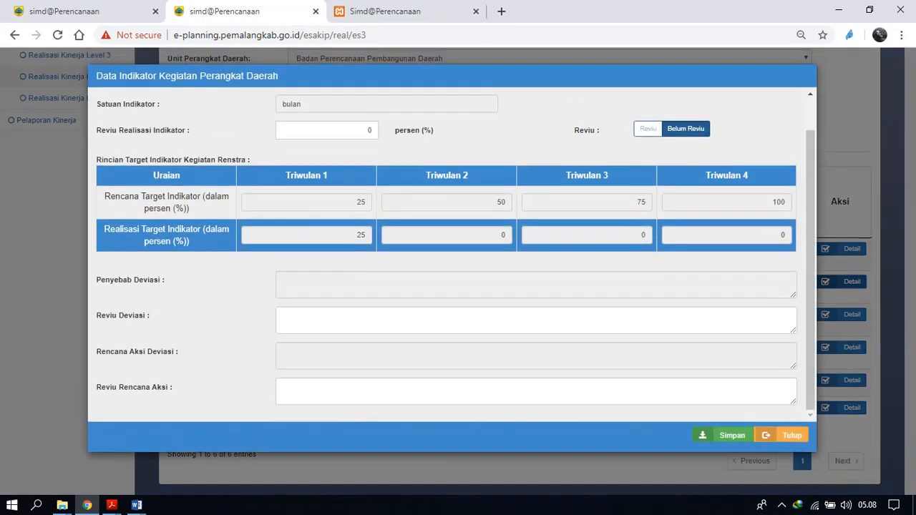
left_click(537, 321)
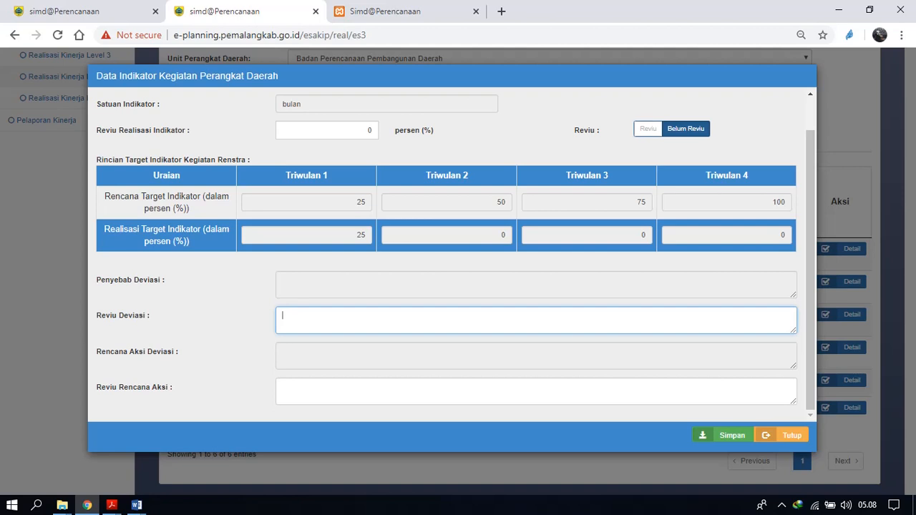
left_click(649, 128)
scroll(537, 254, "up", 1)
scroll(537, 255, "down", 1)
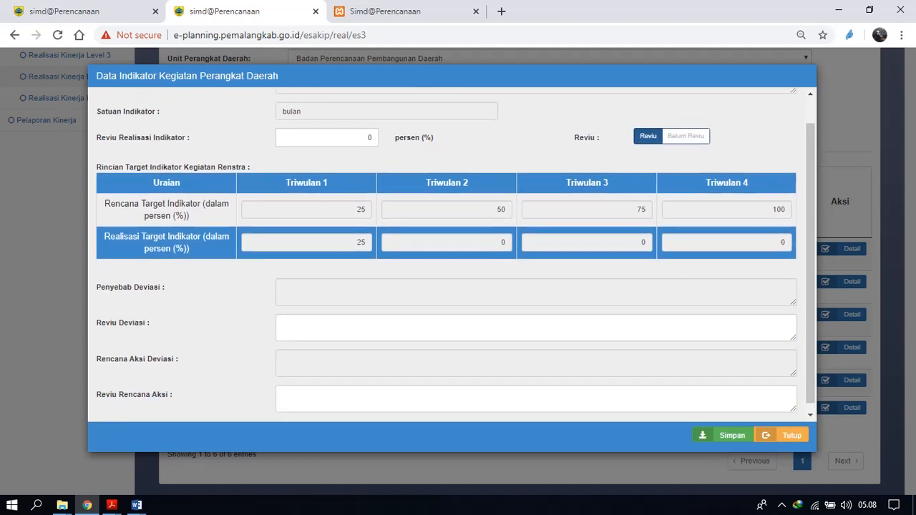
scroll(537, 254, "down", 1)
scroll(536, 255, "up", 1)
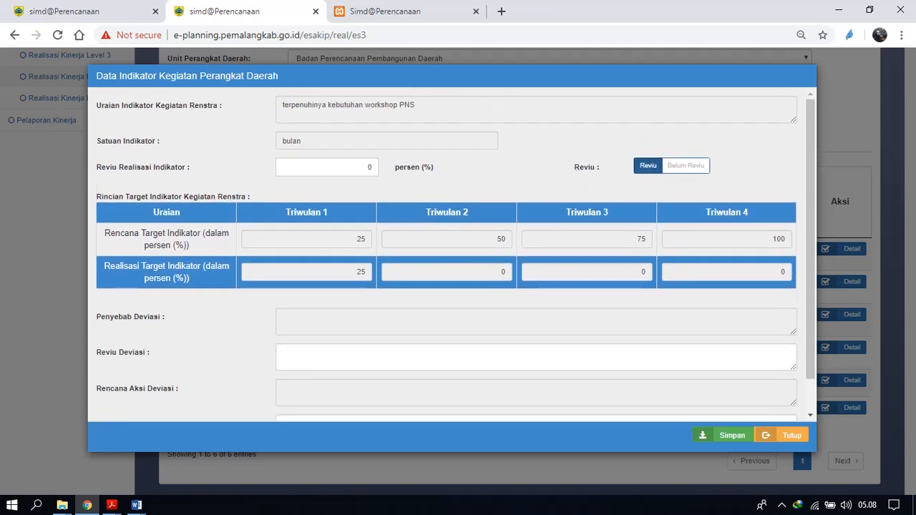
scroll(456, 257, "down", 1)
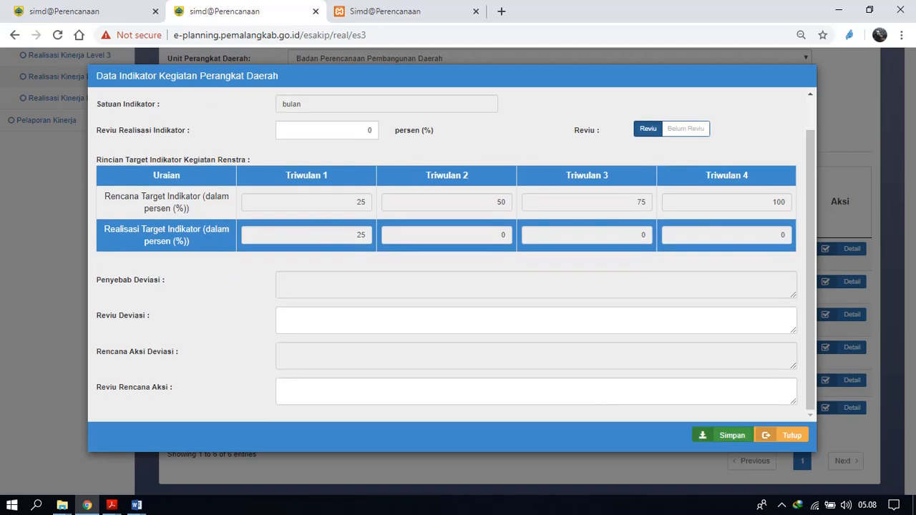
left_click(724, 436)
Mark the workshop PNS indicator as Reviu and enter "-" for both Reviu Deviasi and Reviu Rencana Aksi.
left_click(841, 282)
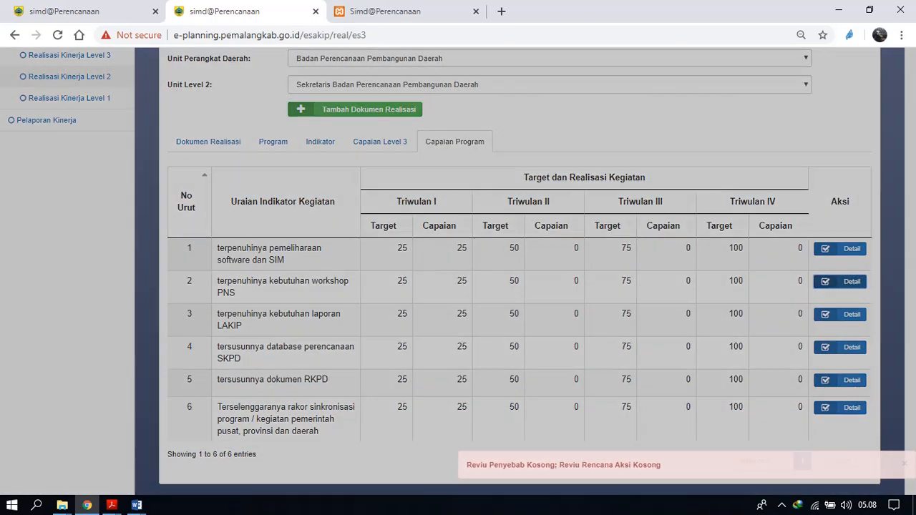
left_click(648, 129)
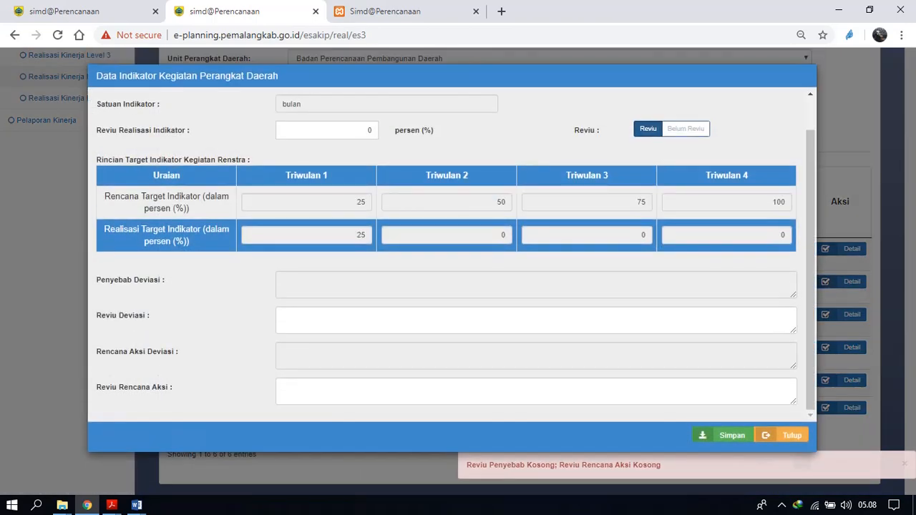
left_click(282, 316)
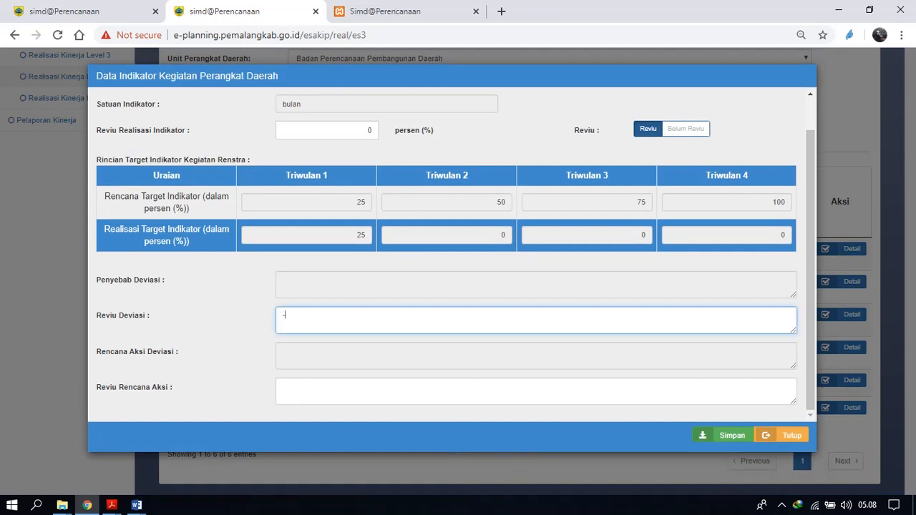
left_click(283, 387)
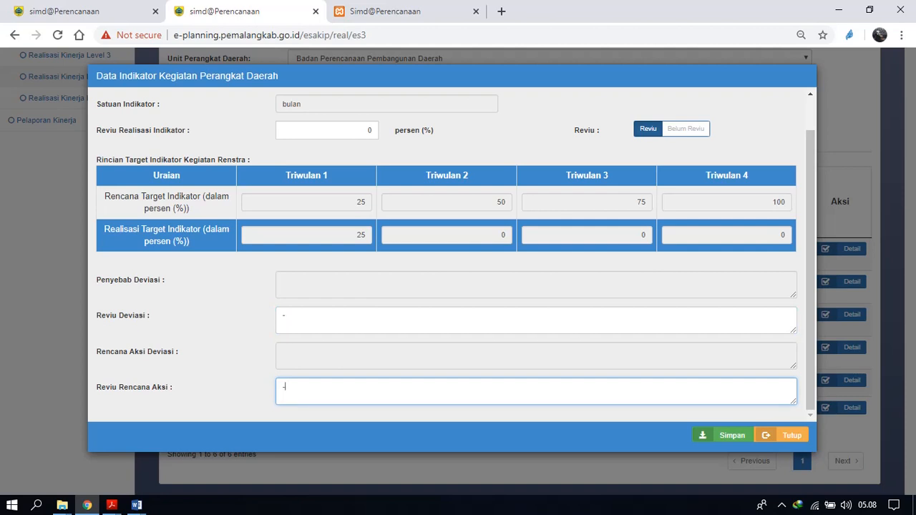
Set the workshop PNS indicator's Reviu Realisasi Indikator to 10 percent, save it, and check the saved review details.
scroll(456, 259, "up", 1)
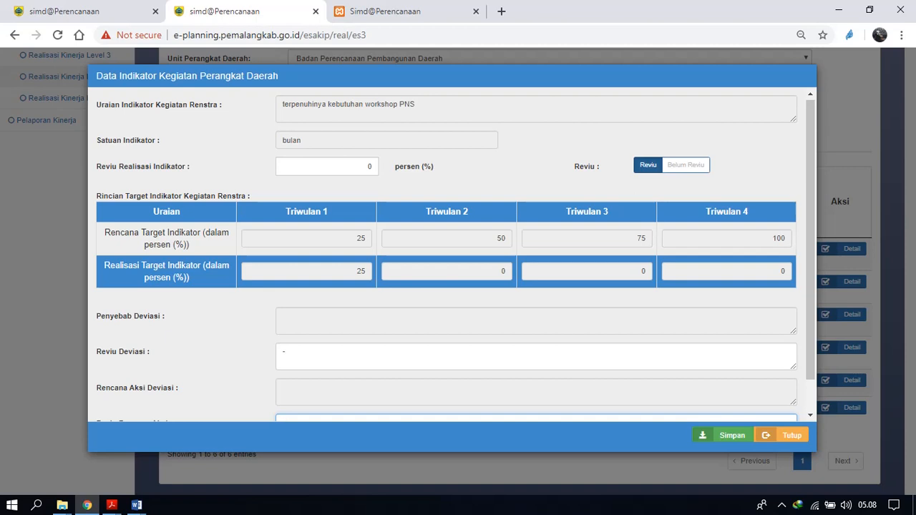
double_click(369, 167)
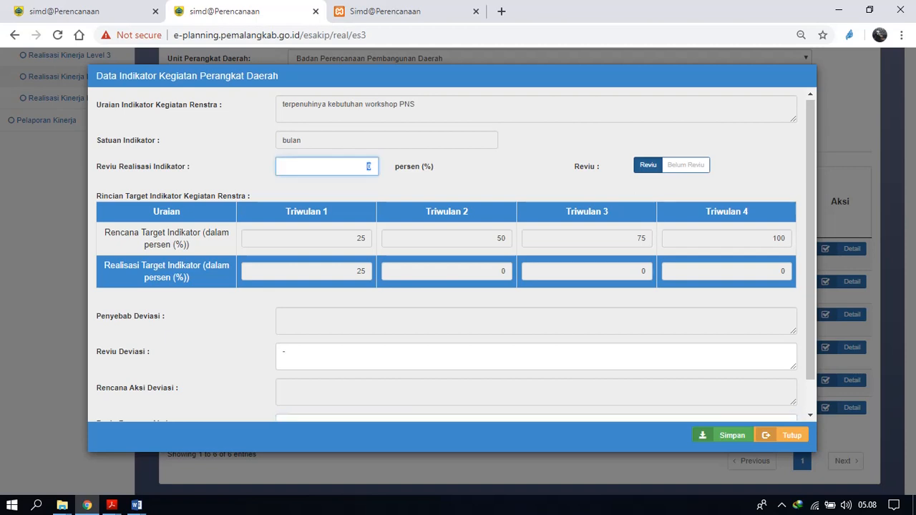
type("10")
left_click(723, 435)
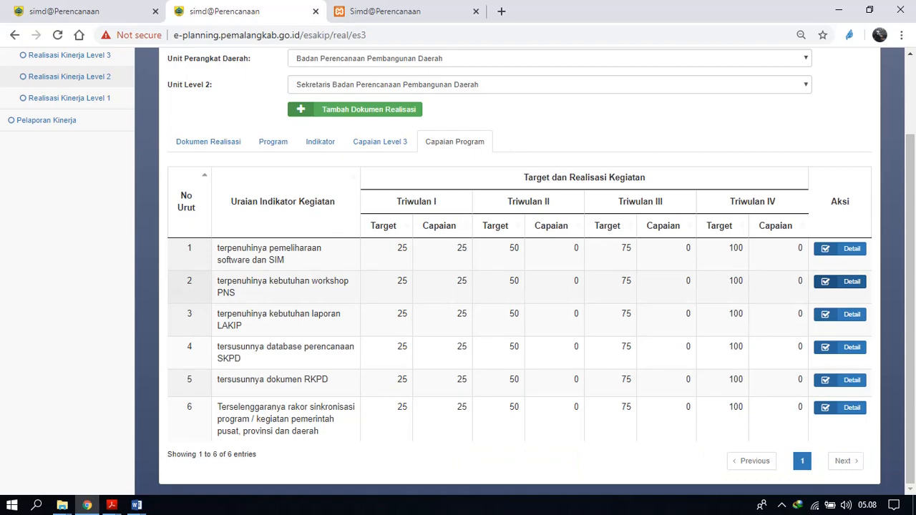
left_click(841, 281)
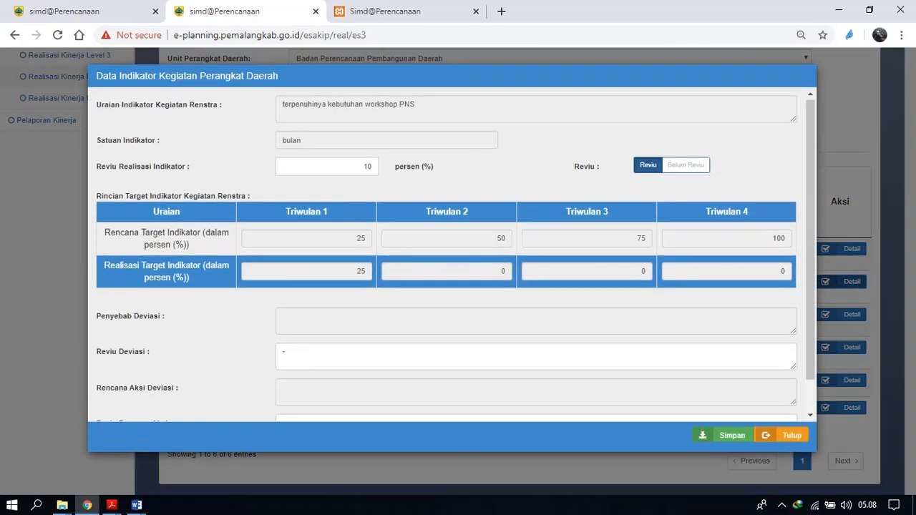
left_click(782, 435)
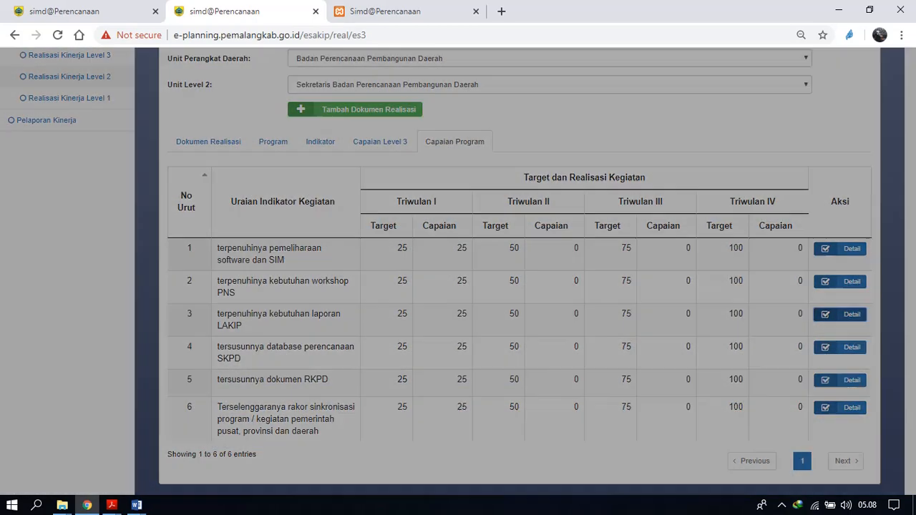
Save the "terpenuhinya kebutuhan laporan LAKIP" indicator as Reviu with "-" for Reviu Deviasi and Reviu Rencana Aksi.
left_click(840, 314)
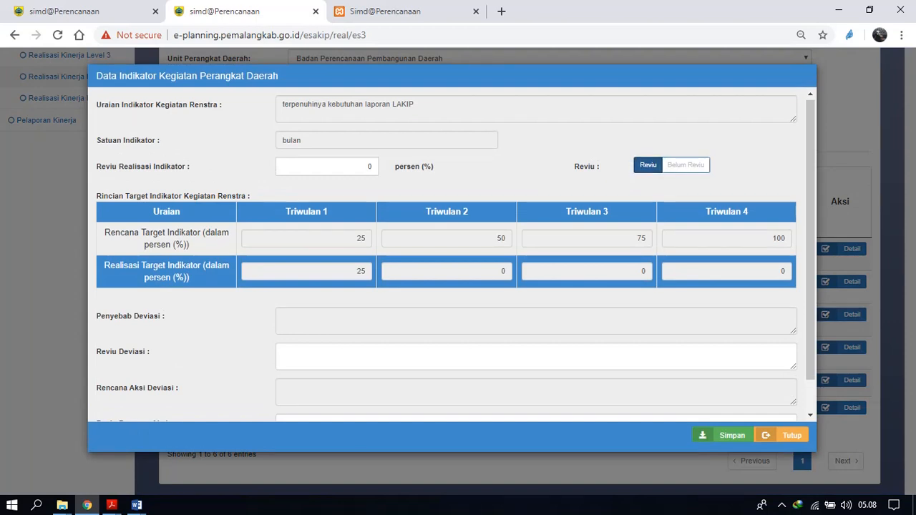
left_click(284, 351)
scroll(284, 351, "down", 1)
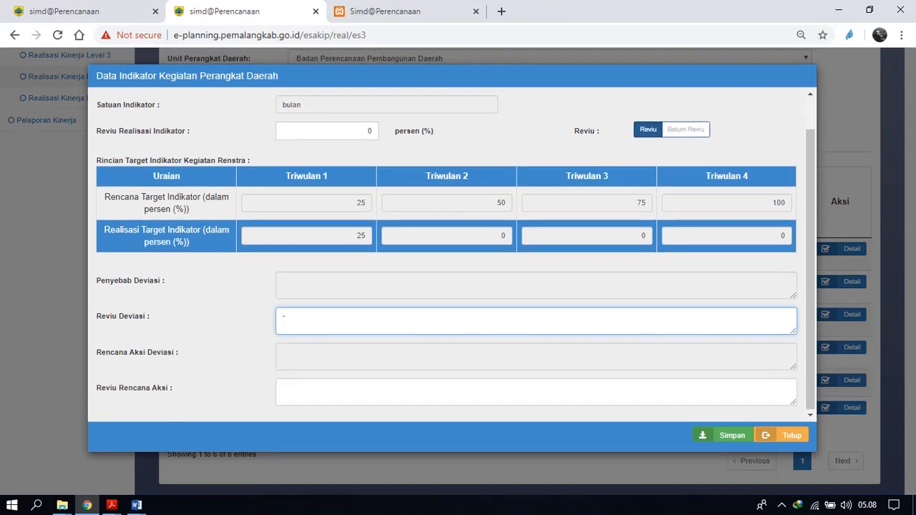
left_click(282, 388)
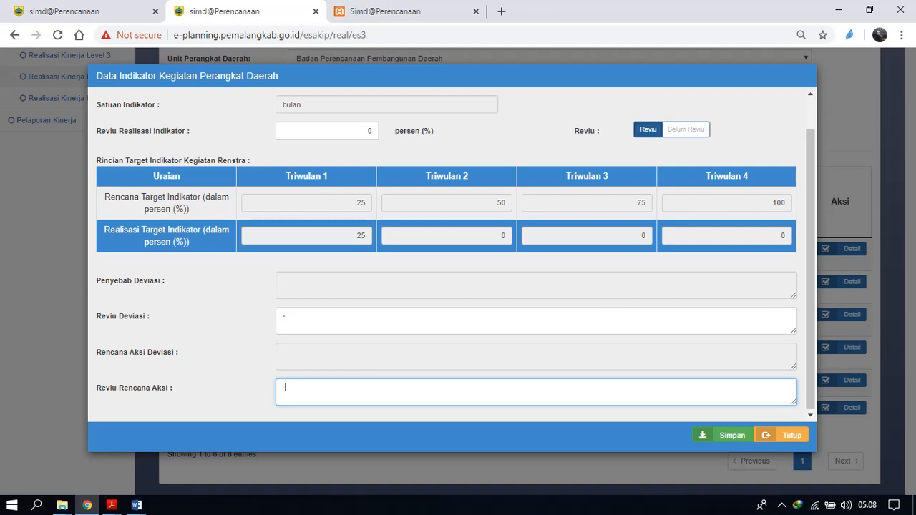
left_click(725, 435)
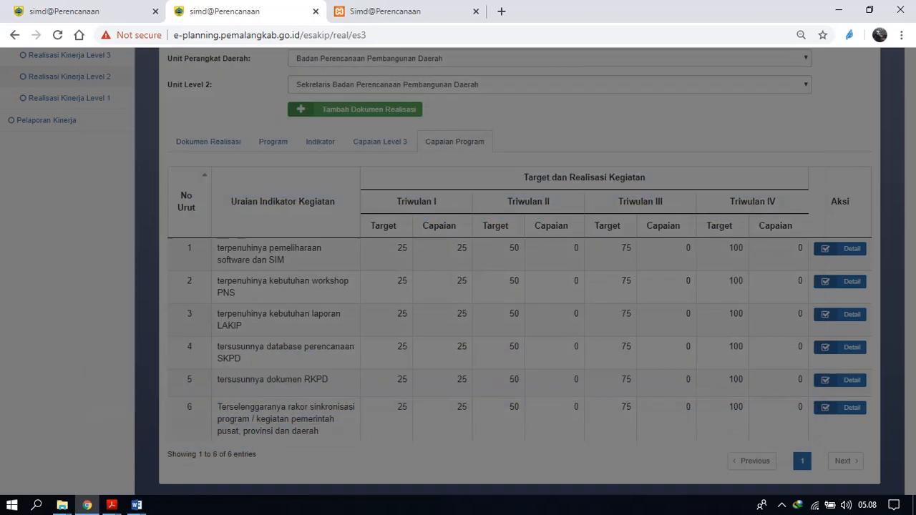
Change the laporan LAKIP indicator's Reviu Deviasi to "--" with Reviu Rencana Aksi "-", save it, and check the saved review.
left_click(840, 315)
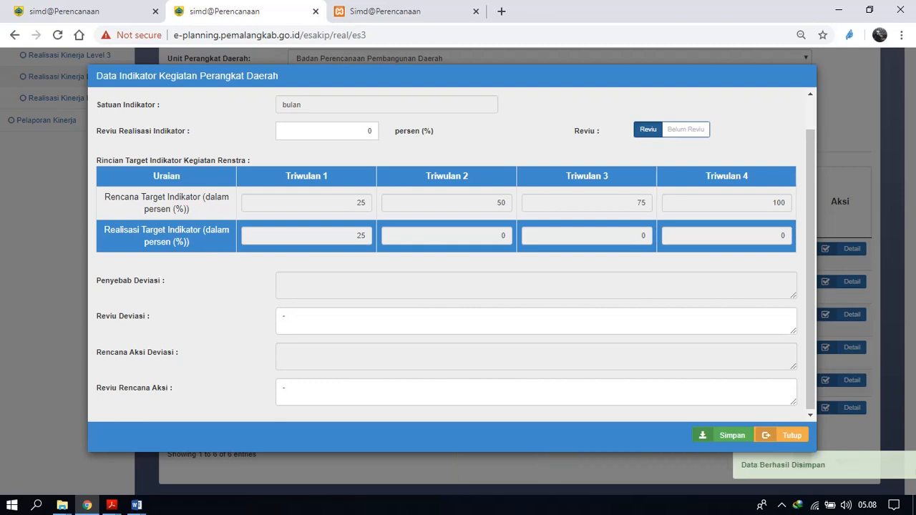
left_click(286, 317)
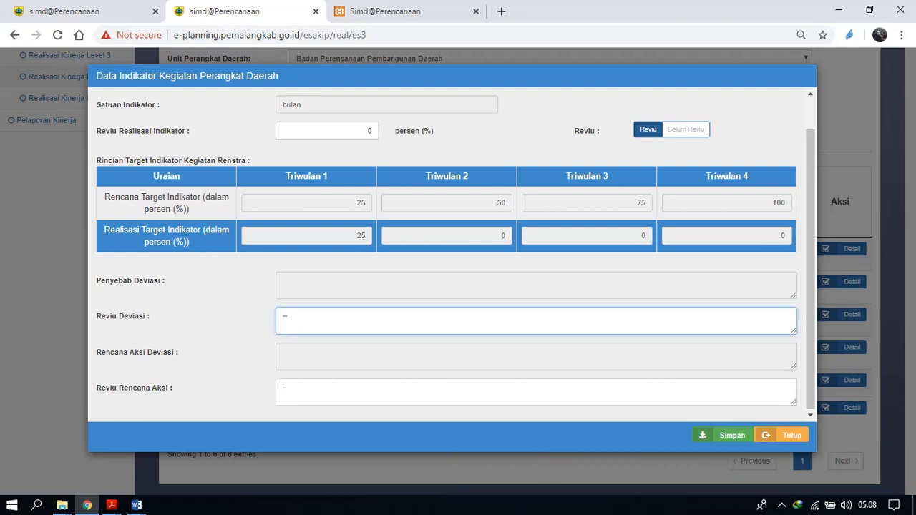
key("Tab")
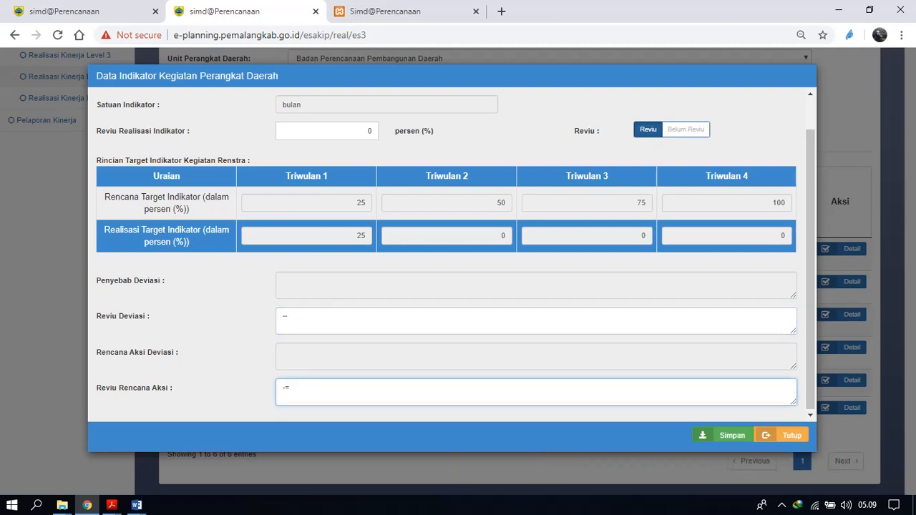
key("BackSpace")
type("-")
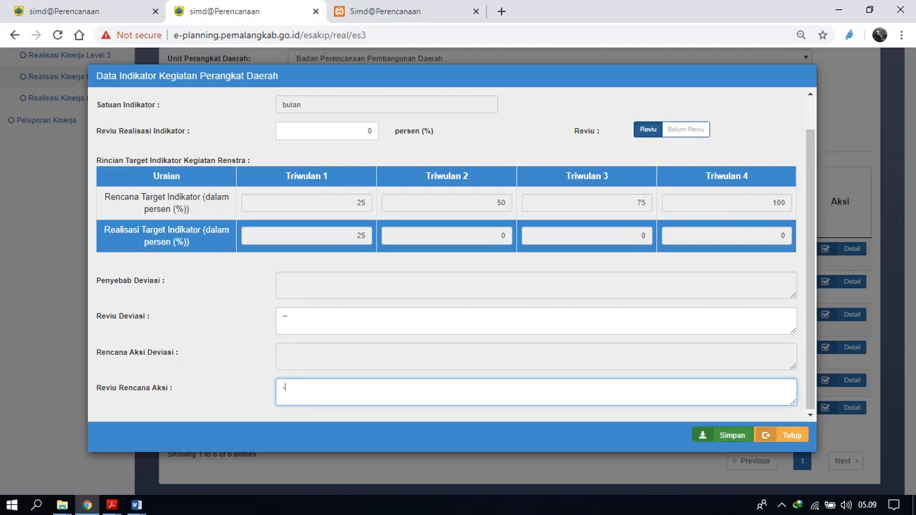
left_click(723, 435)
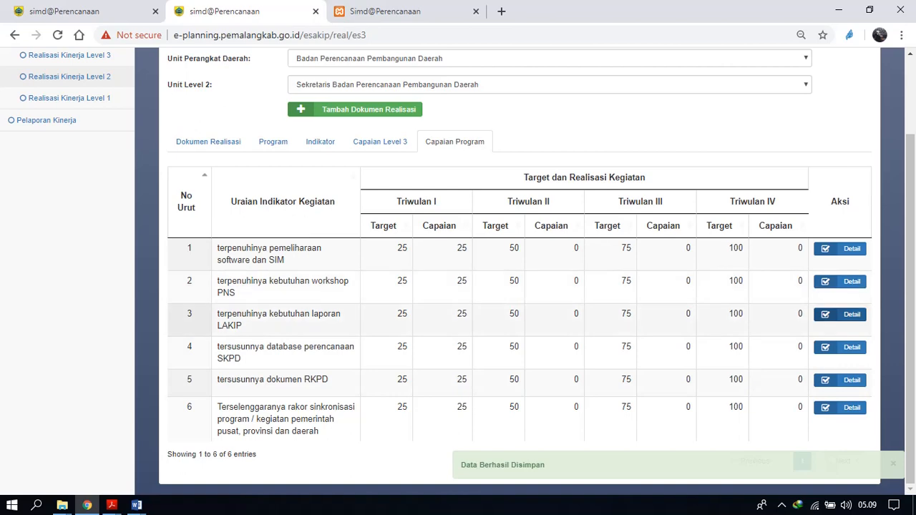
left_click(841, 315)
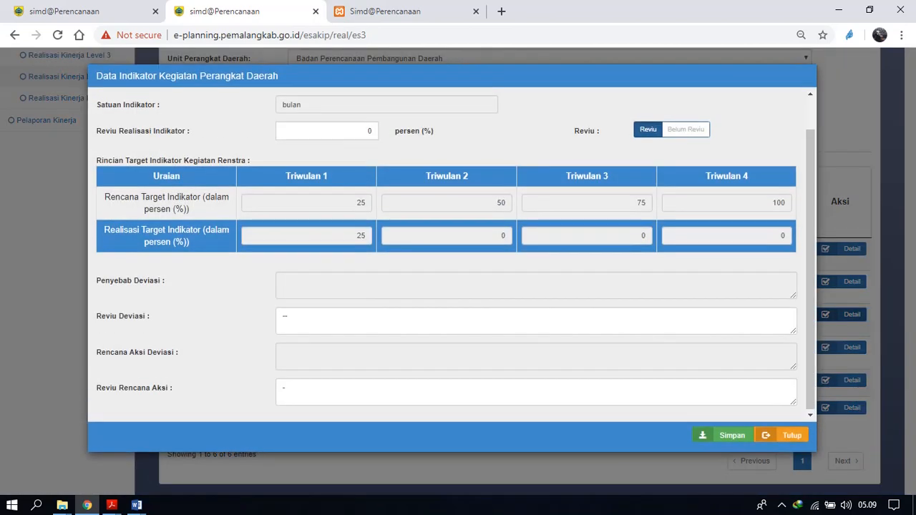
left_click(782, 436)
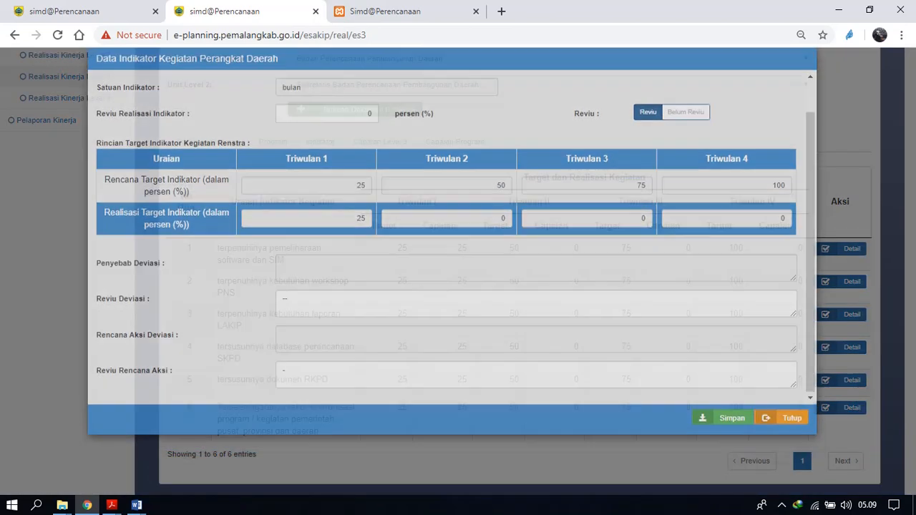
Enter "-" for Reviu Deviasi and Reviu Rencana Aksi on the "tersusunnya database perencanaan SKPD" indicator and save it.
left_click(840, 347)
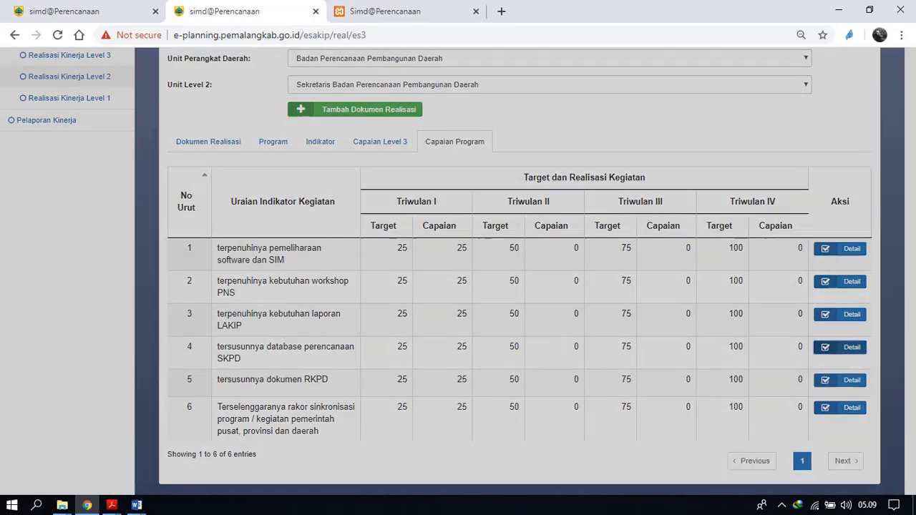
left_click(536, 321)
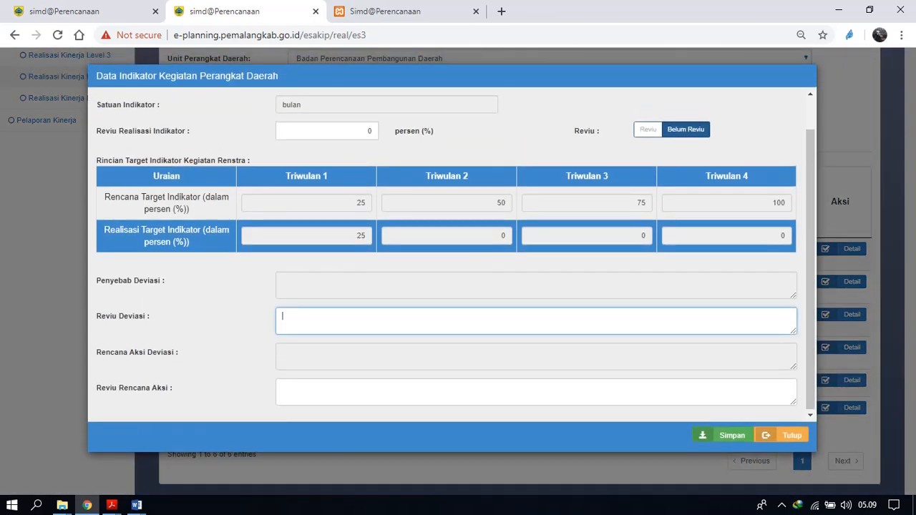
left_click(536, 393)
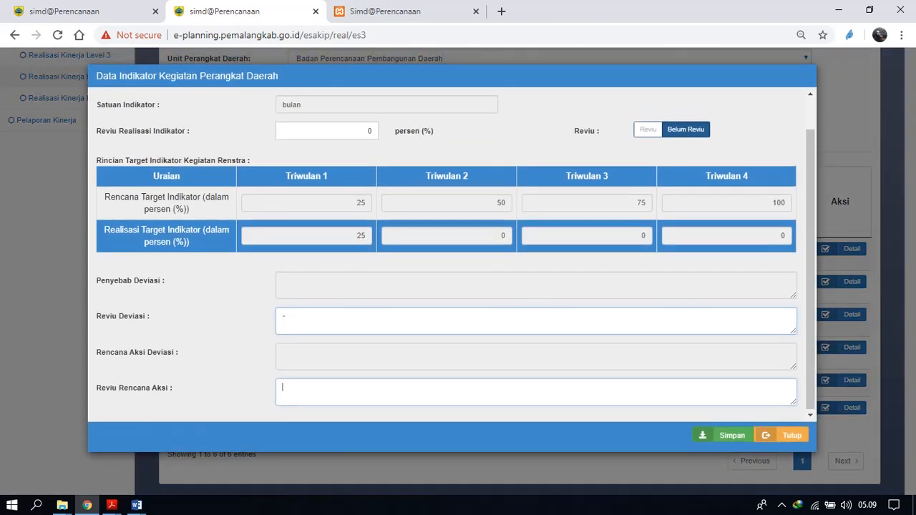
type("-")
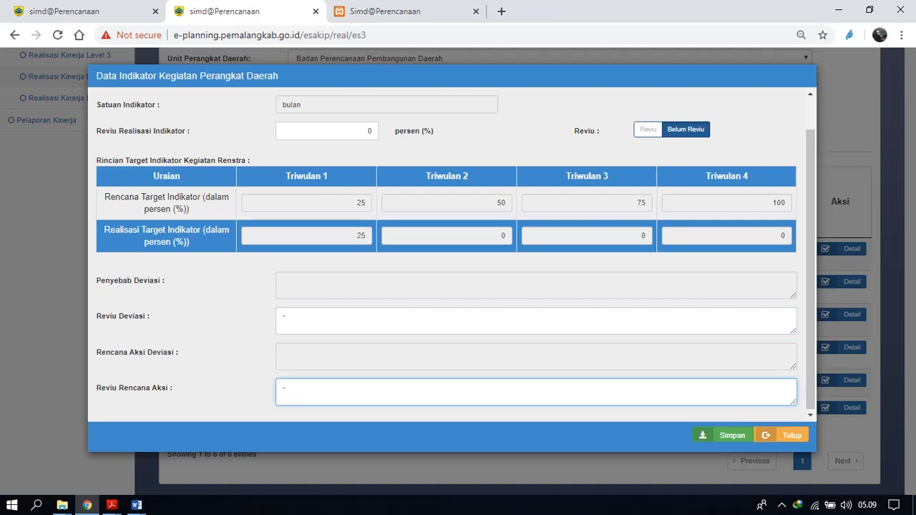
left_click(723, 435)
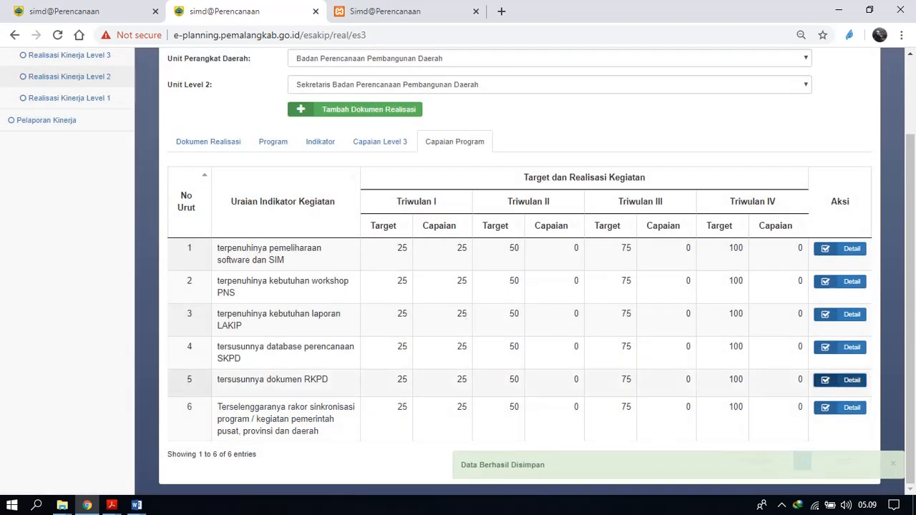
Enter "-" for Reviu Deviasi and Reviu Rencana Aksi on the "tersusunnya dokumen RKPD" indicator and save it.
left_click(840, 408)
left_click(536, 321)
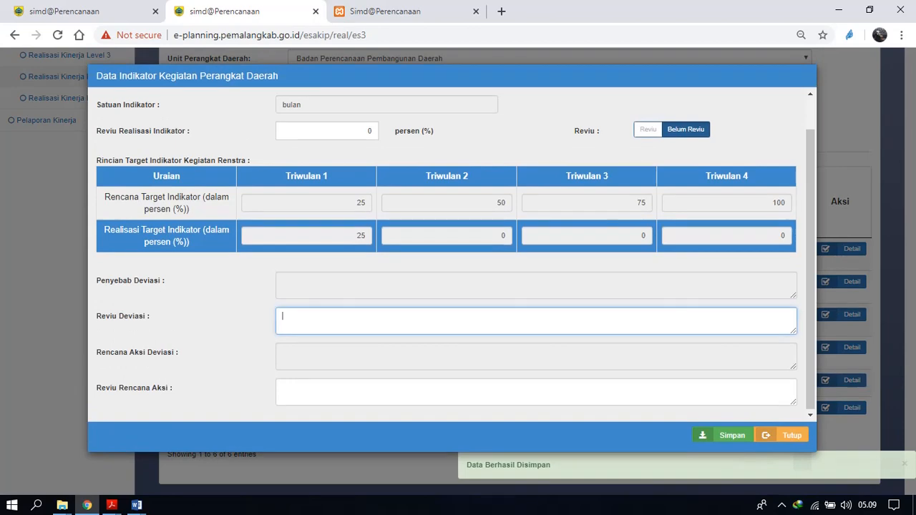
left_click(537, 392)
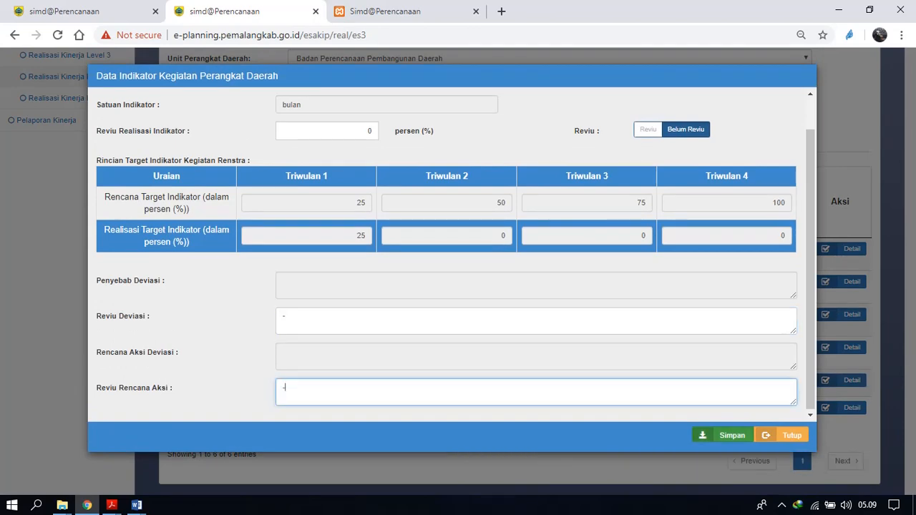
left_click(725, 436)
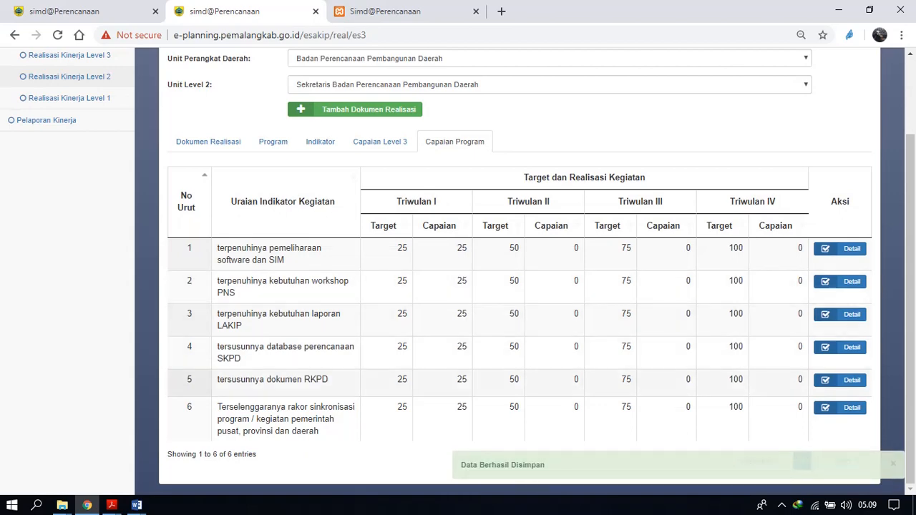
Enter "-" for Reviu Deviasi and Reviu Rencana Aksi on the "Terselenggaranya rakor sinkronisasi" indicator and save it.
left_click(841, 408)
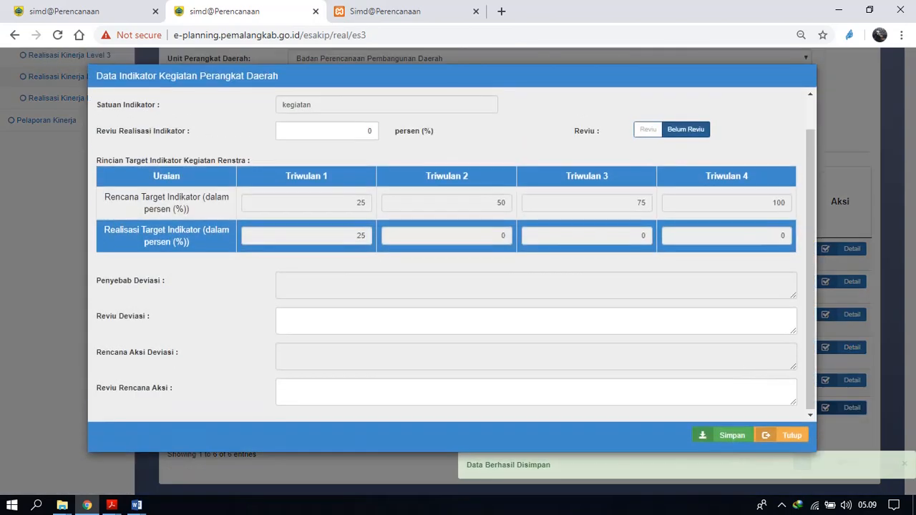
left_click(536, 321)
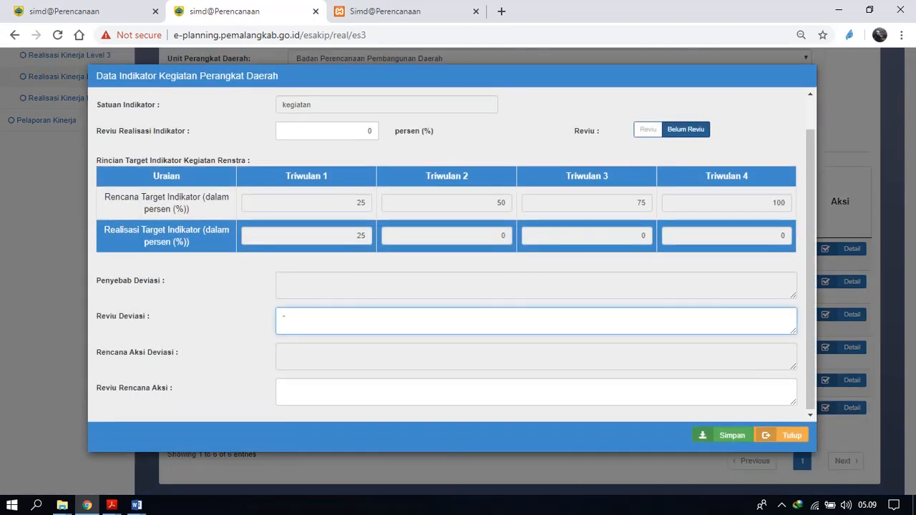
left_click(536, 392)
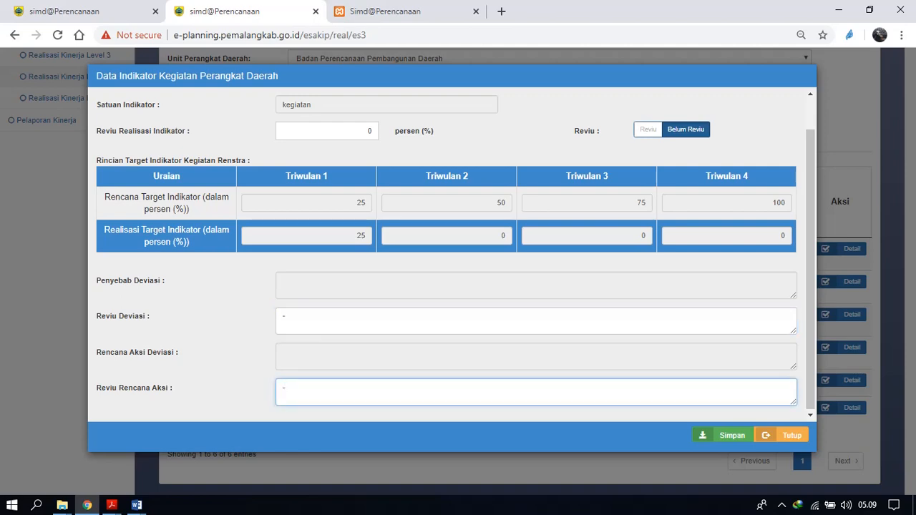
left_click(723, 436)
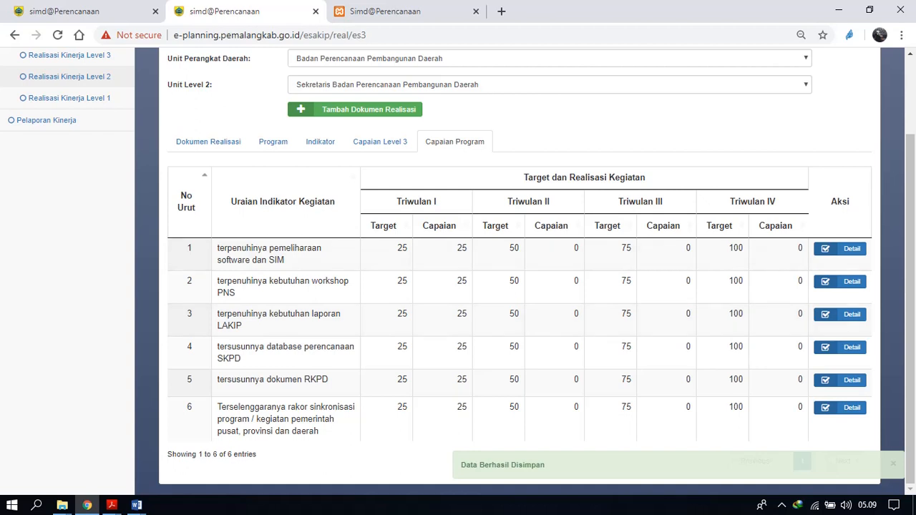
Try to post the Level 3 realisation document of Kepala Subbagian Bina Program.
left_click(380, 141)
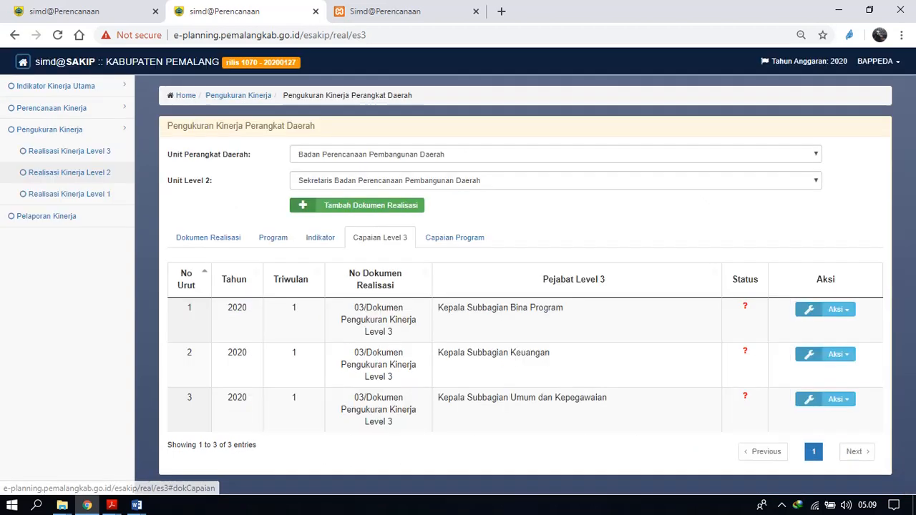
left_click(837, 310)
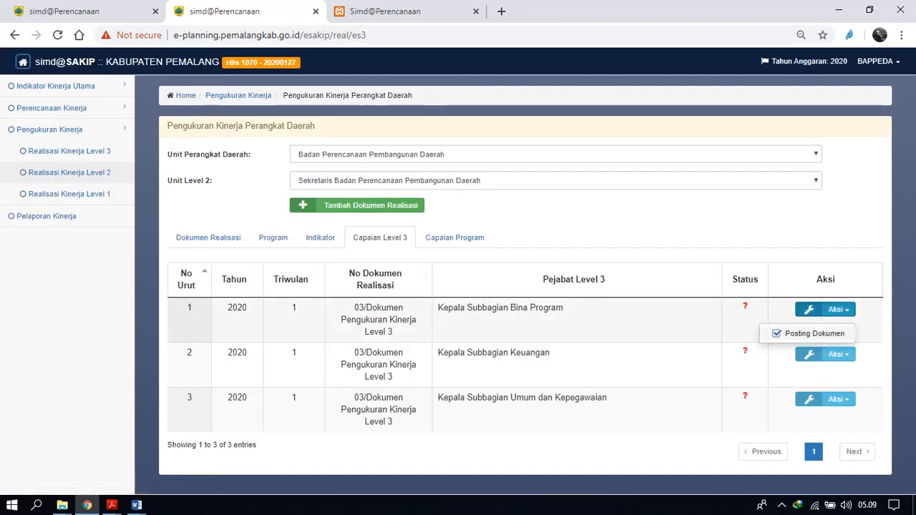
left_click(823, 333)
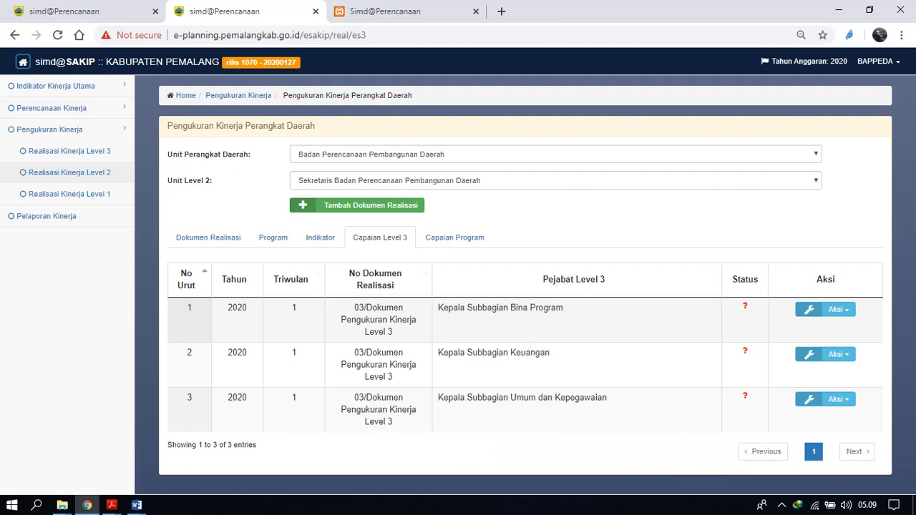
Mark the "Terselenggaranya rakor sinkronisasi" activity indicator as Reviu and save it.
left_click(455, 238)
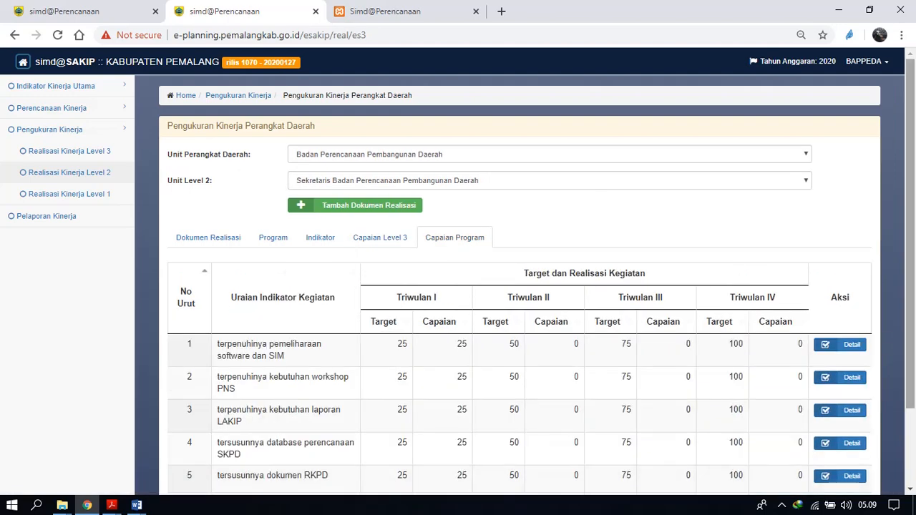
scroll(458, 286, "down", 2)
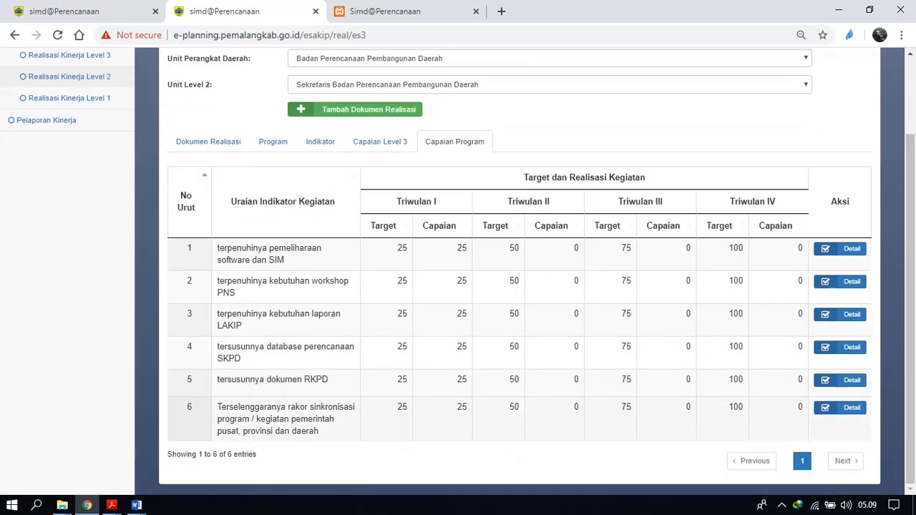
left_click(840, 407)
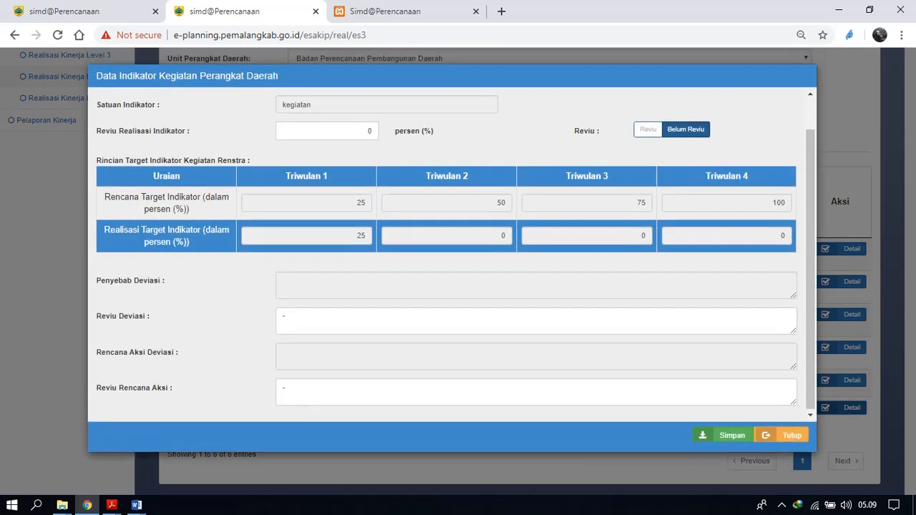
left_click(648, 129)
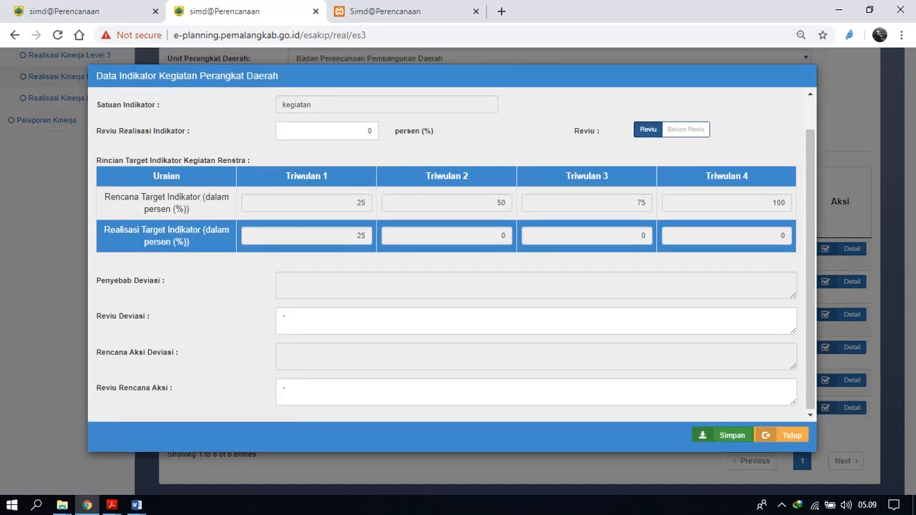
left_click(723, 435)
Mark the "tersusunnya dokumen RKPD" indicator as Reviu and save it.
left_click(843, 380)
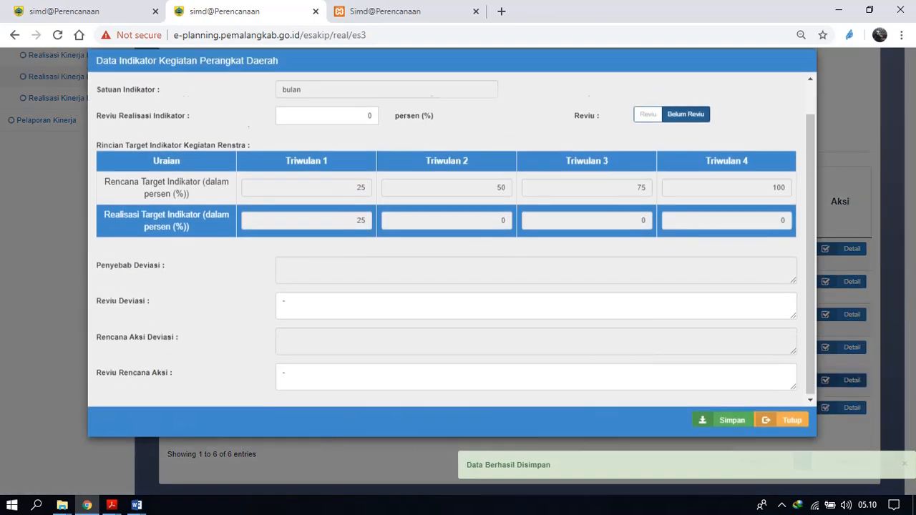
left_click(648, 130)
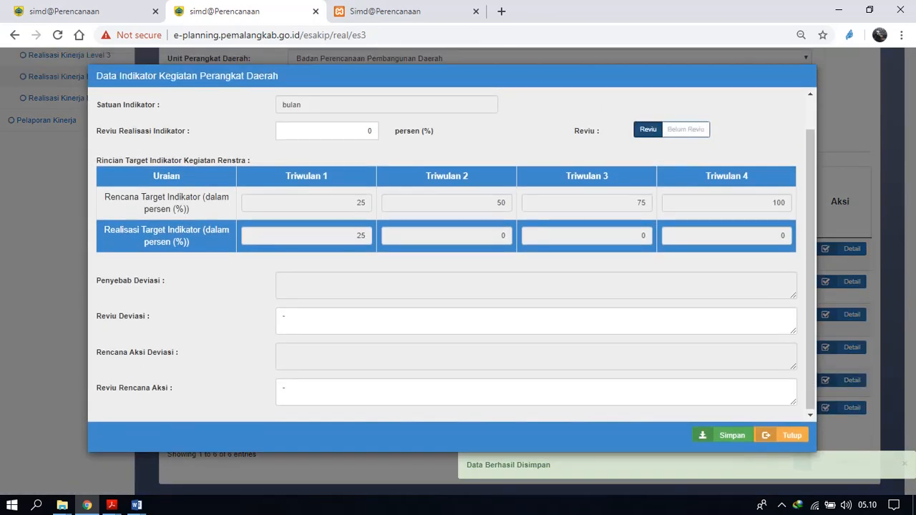
left_click(723, 435)
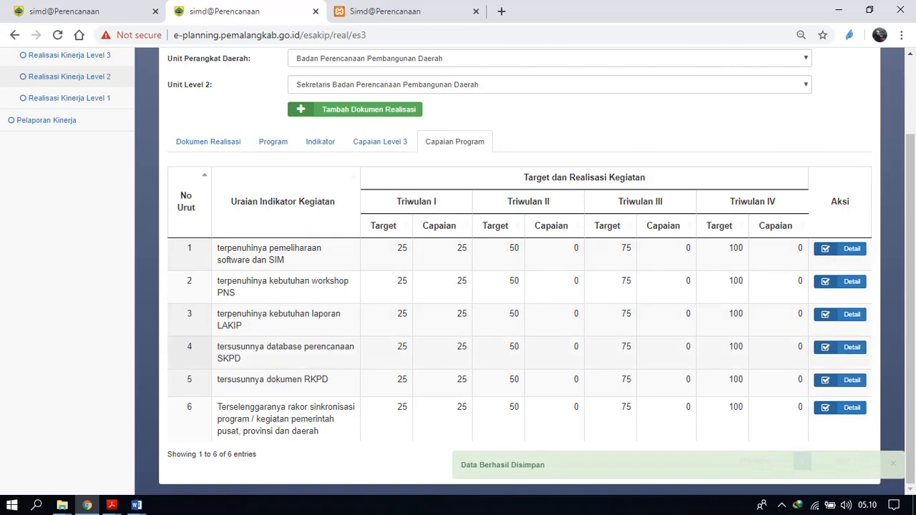
Save the "tersusunnya database perencanaan SKPD" indicator as Reviu and check the laporan LAKIP indicator's review details.
left_click(840, 348)
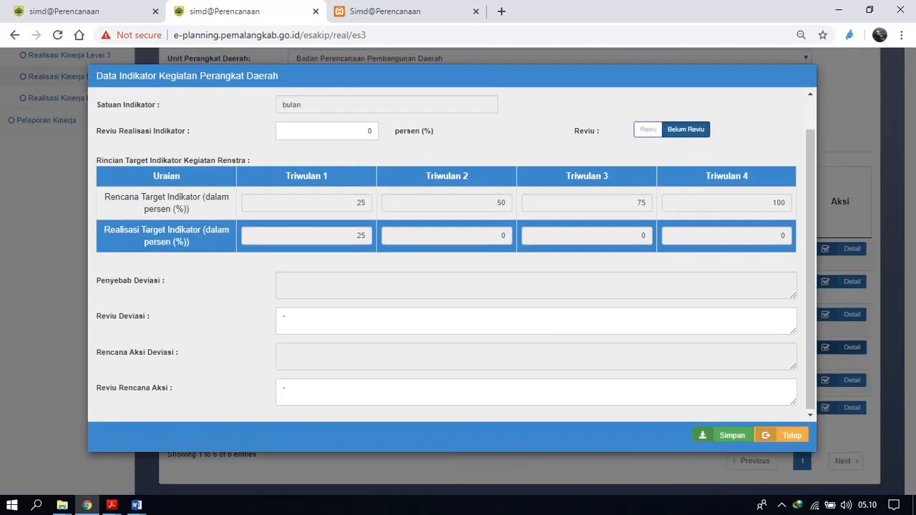
left_click(648, 130)
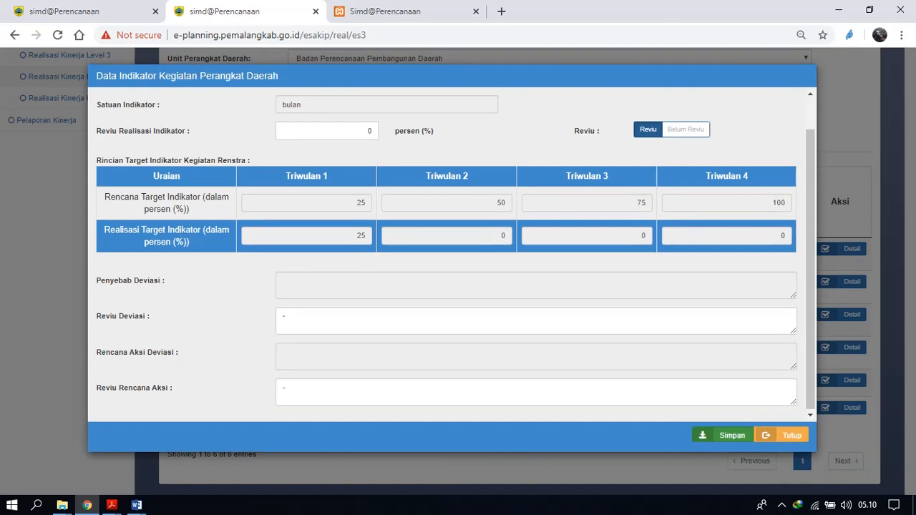
left_click(723, 436)
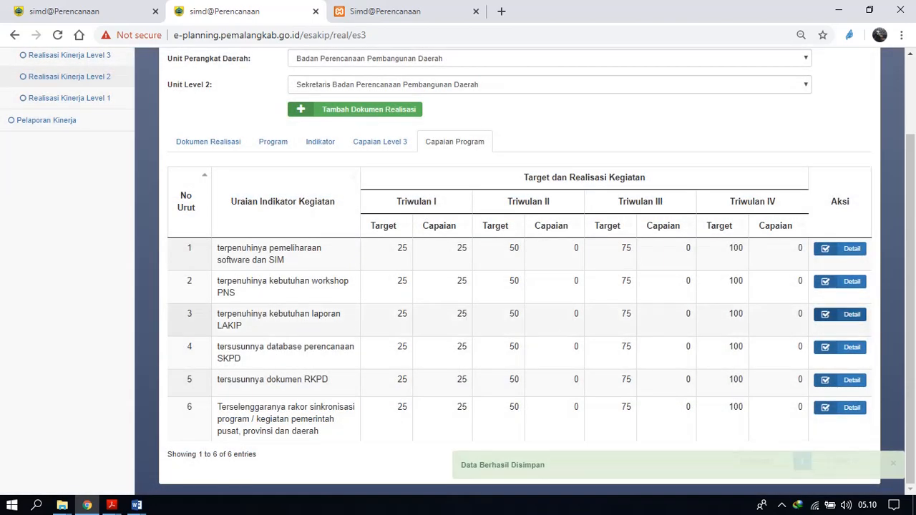
left_click(840, 315)
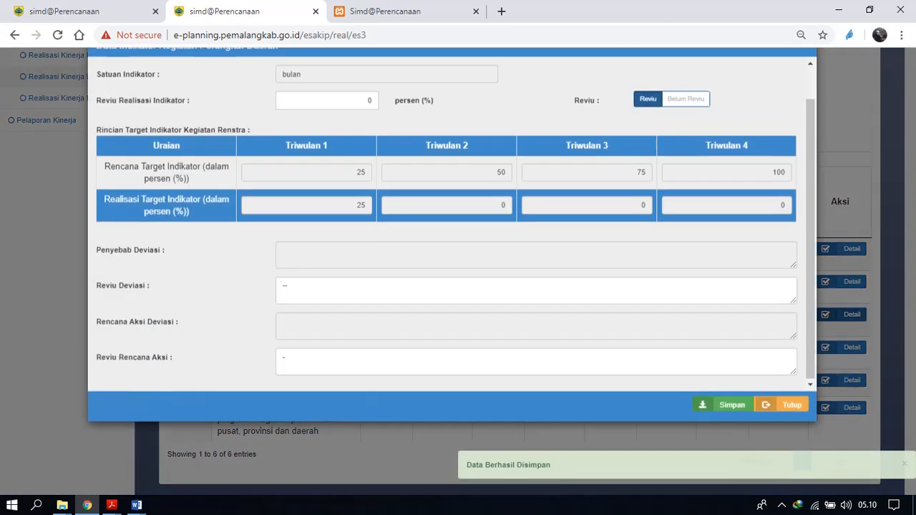
left_click(782, 434)
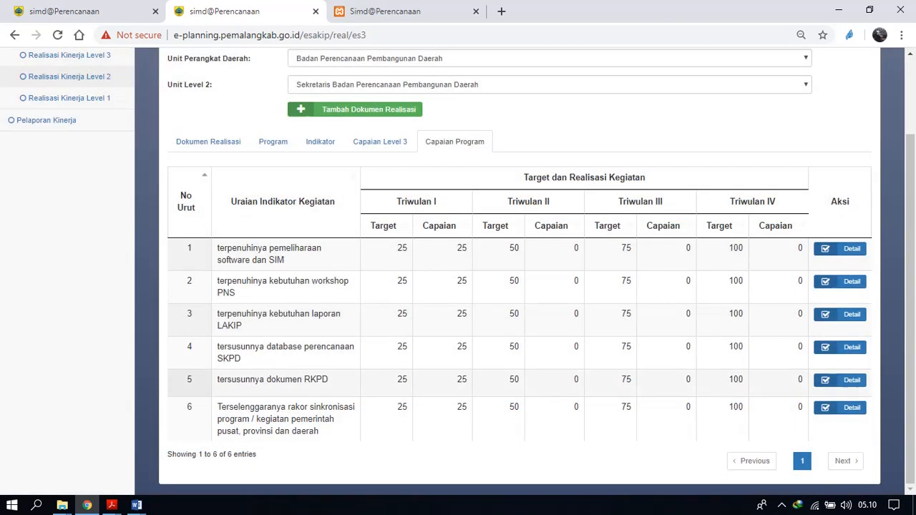
Try again to post Kepala Subbagian Bina Program's Level 3 realisation document.
left_click(379, 141)
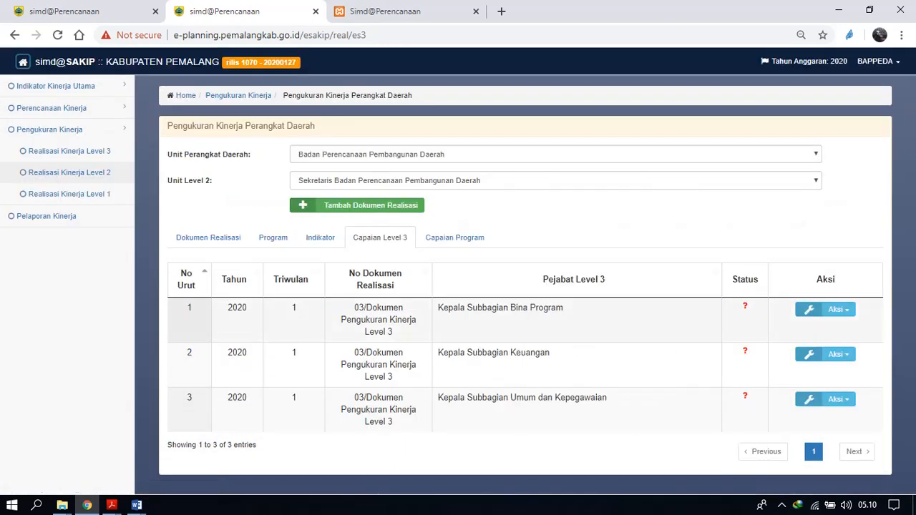
left_click(826, 310)
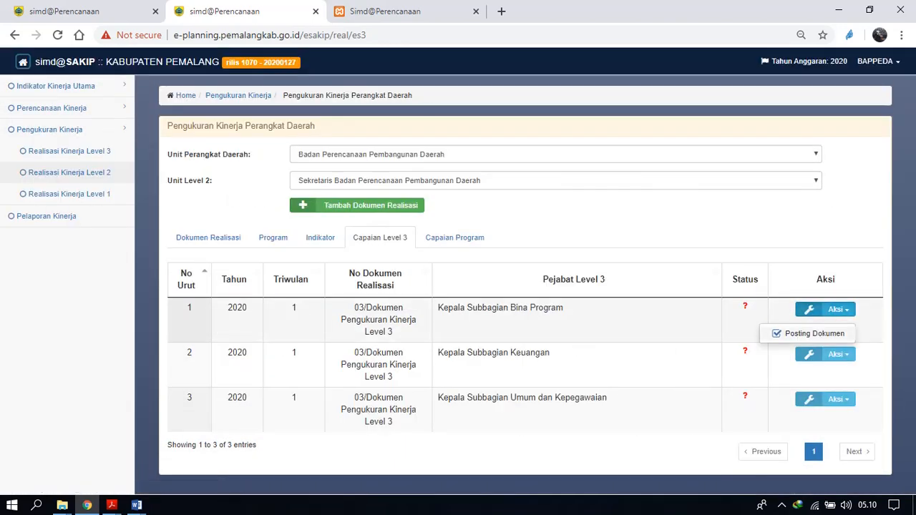
left_click(810, 334)
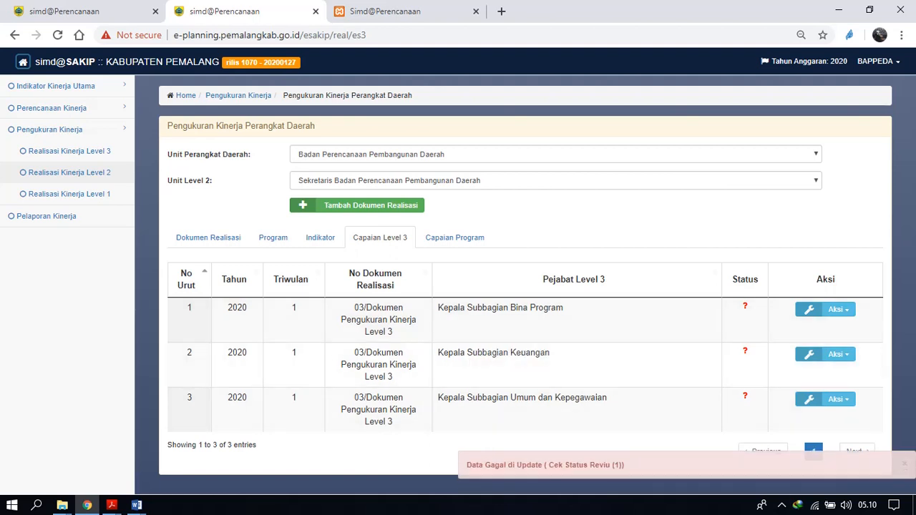
left_click(782, 506)
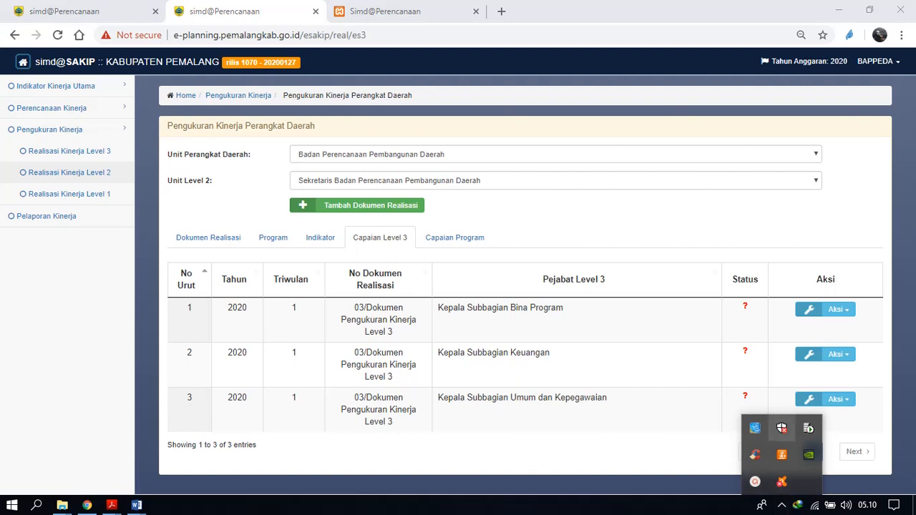
left_click(756, 484)
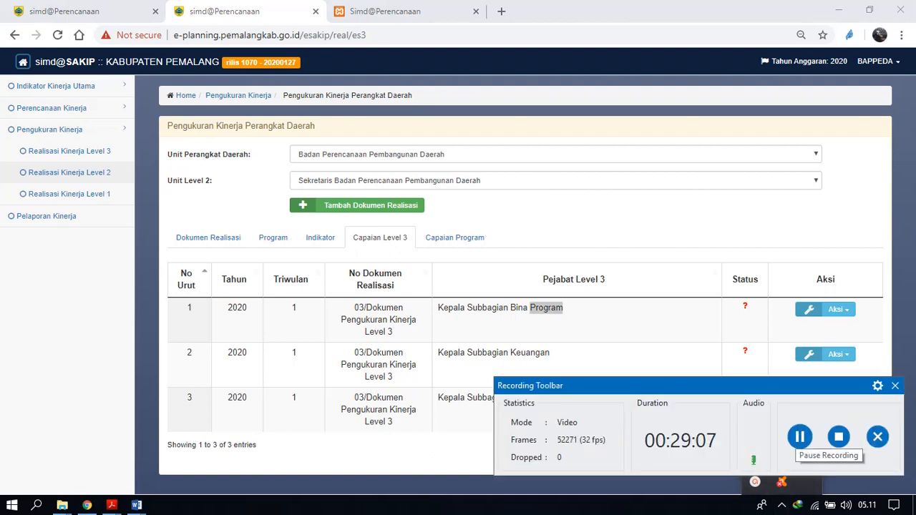
left_click(755, 483)
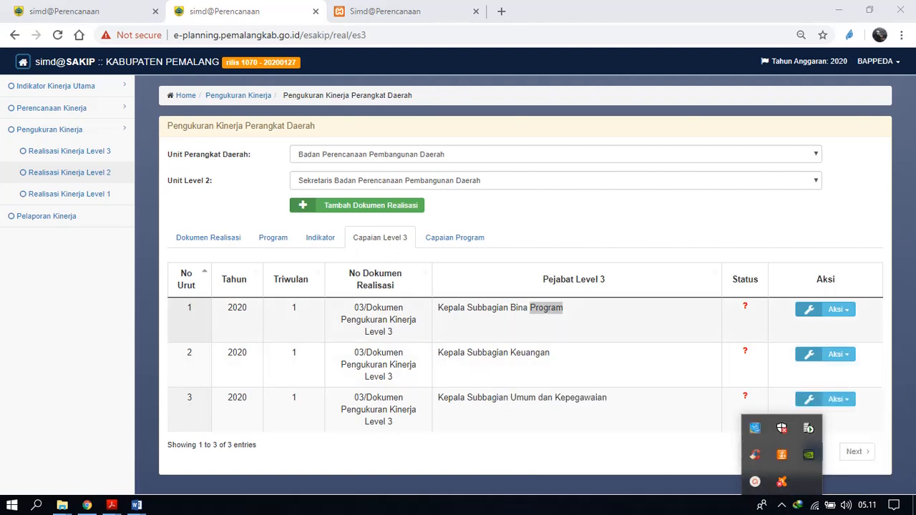
Post Kepala Subbagian Bina Program's Level 3 document and open the activity indicators of Kepala Subbagian Keuangan.
left_click(826, 310)
left_click(813, 334)
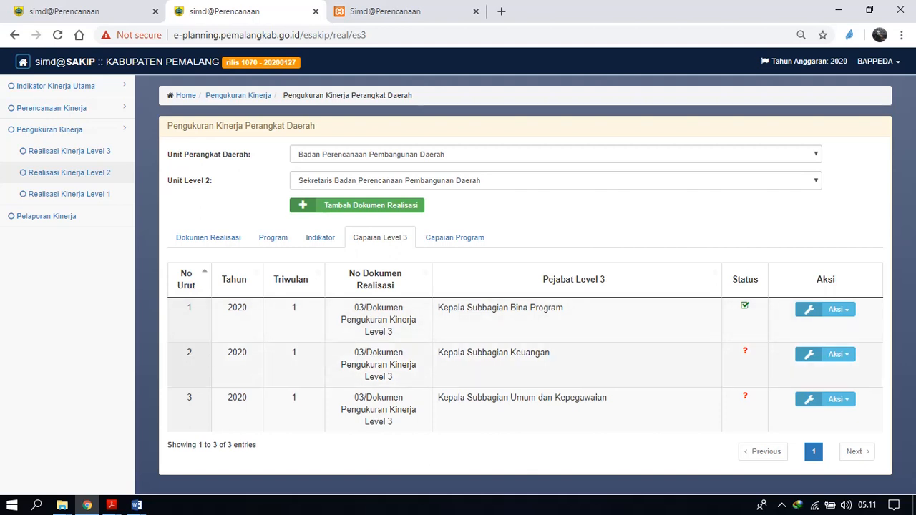
double_click(530, 353)
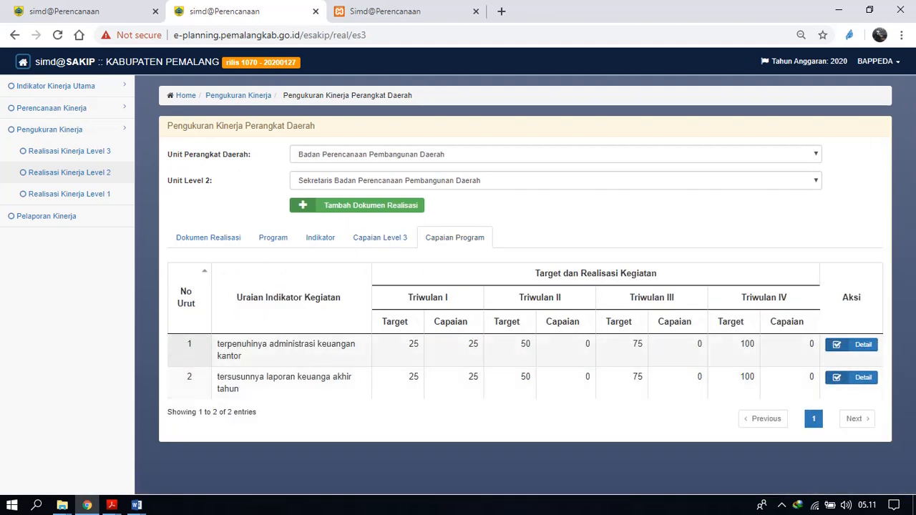
View the activity indicators of the Level 3 document belonging to Kepala Subbagian Umum dan Kepegawaian.
left_click(379, 237)
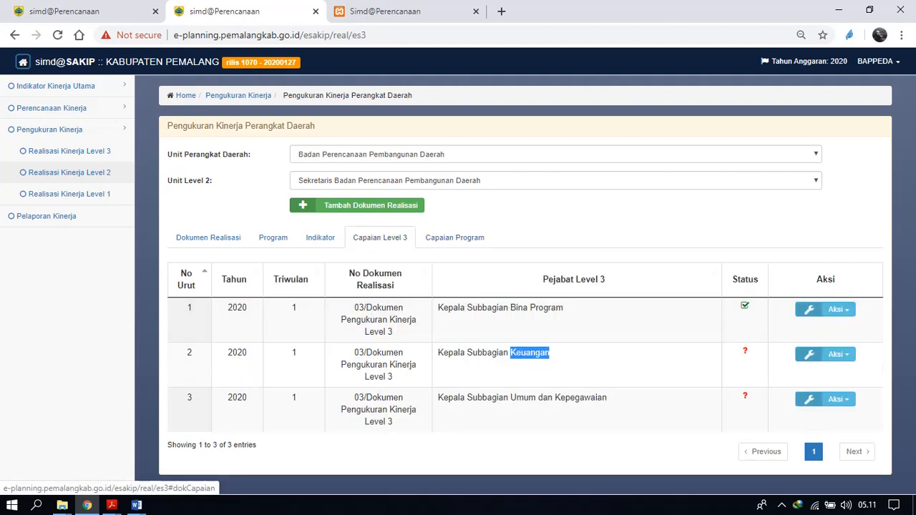
double_click(581, 398)
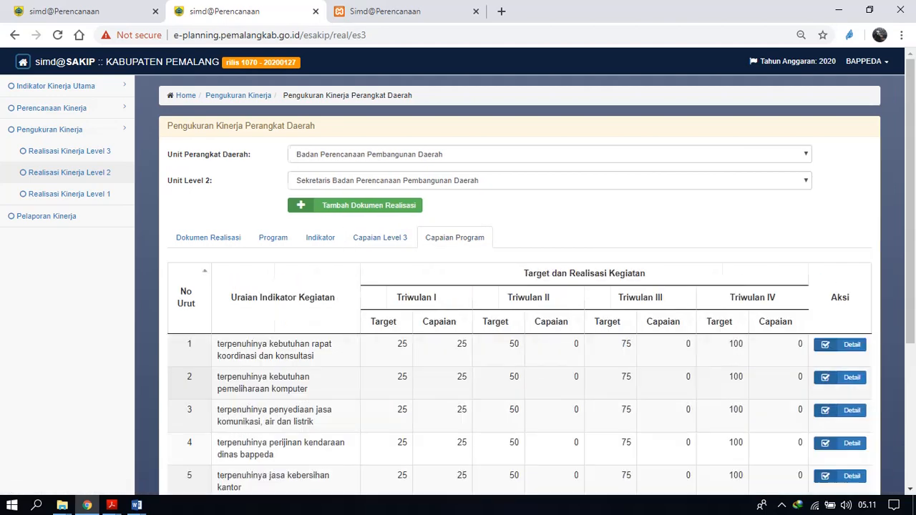
mouse_move(911, 236)
left_mouse_down()
mouse_move(911, 281)
mouse_move(911, 235)
left_mouse_up()
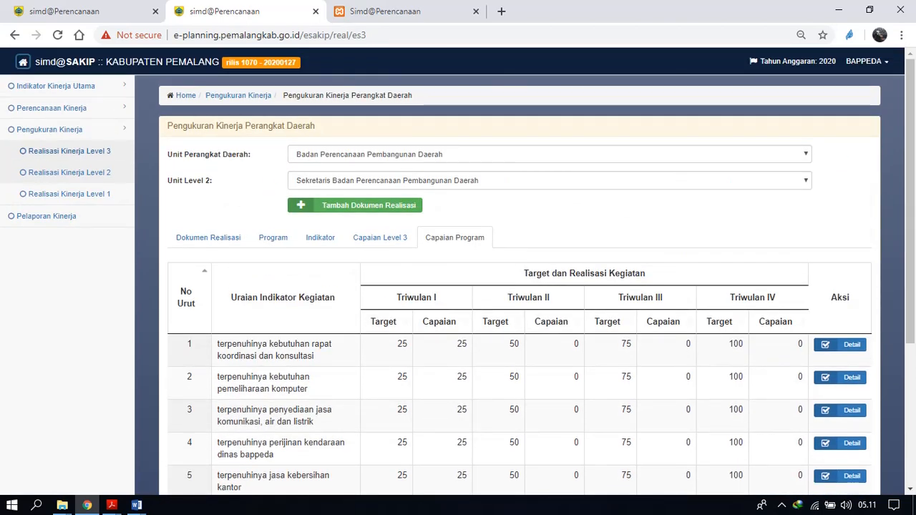
Open the Level 1 performance realisation page and select Badan Perencanaan Pembangunan Daerah as the unit.
left_click(70, 194)
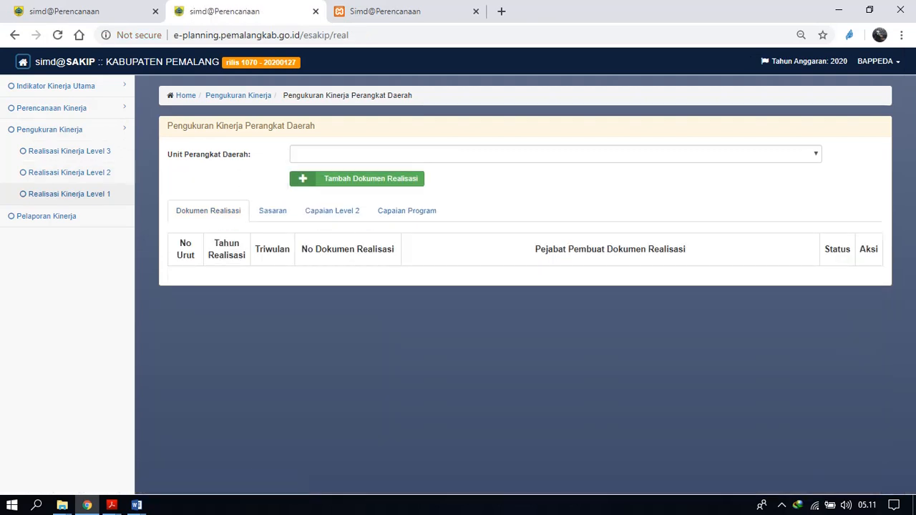
left_click(555, 154)
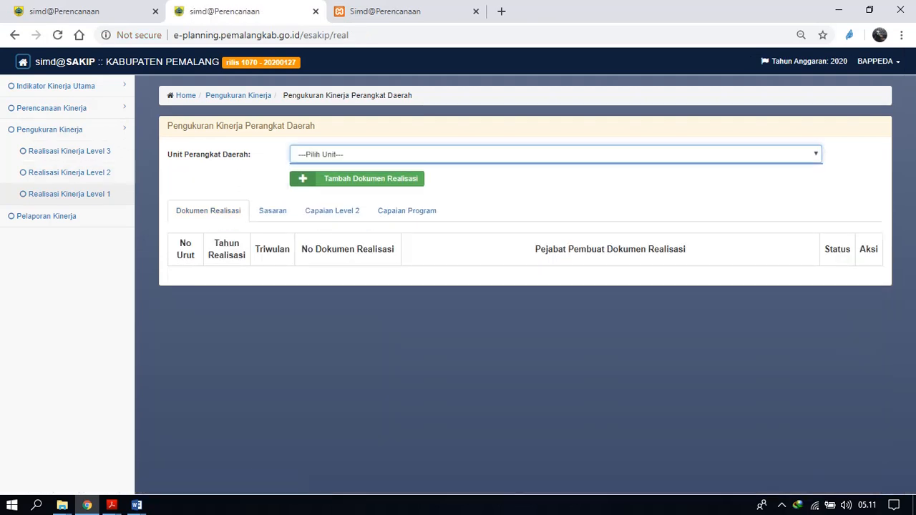
left_click(556, 154)
left_click(556, 154)
key("Down")
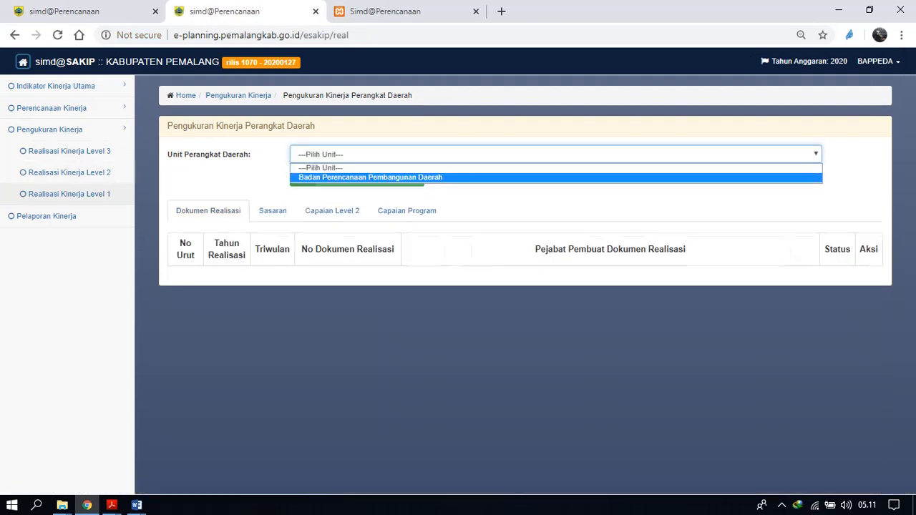
key("Return")
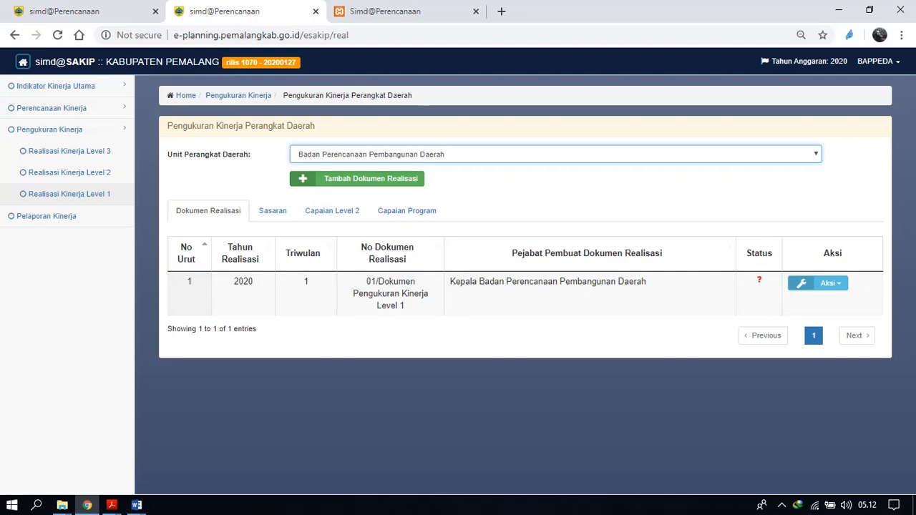
Start a new Level 1 performance measurement document and set its year to 2020 and its quarter to Triwulan I.
key("Tab")
key("Return")
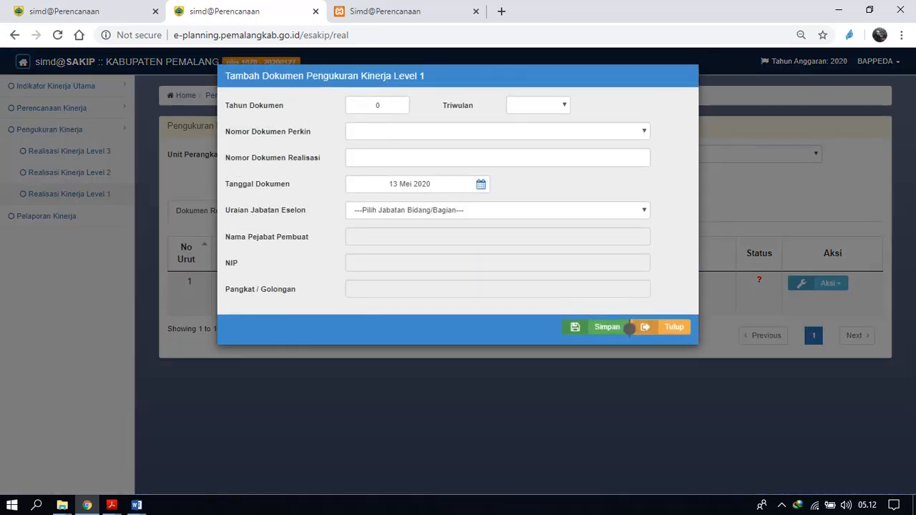
left_click(498, 131)
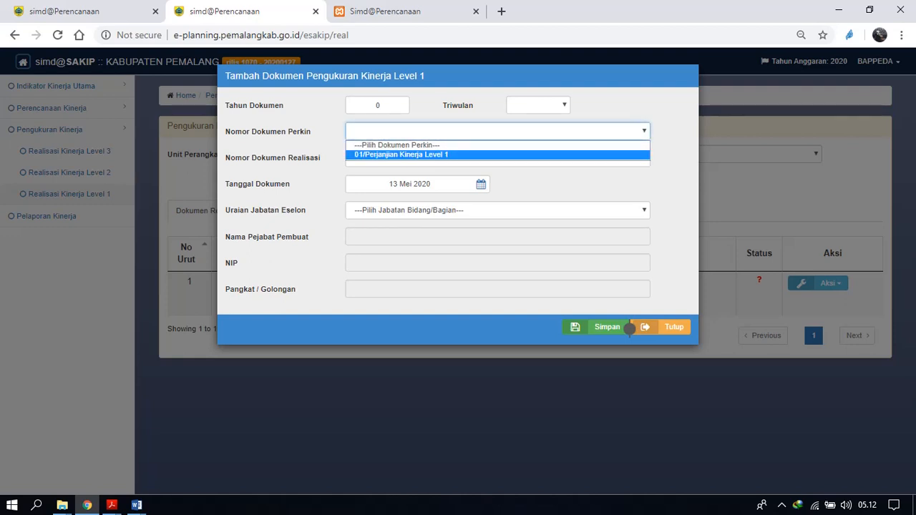
left_click(430, 155)
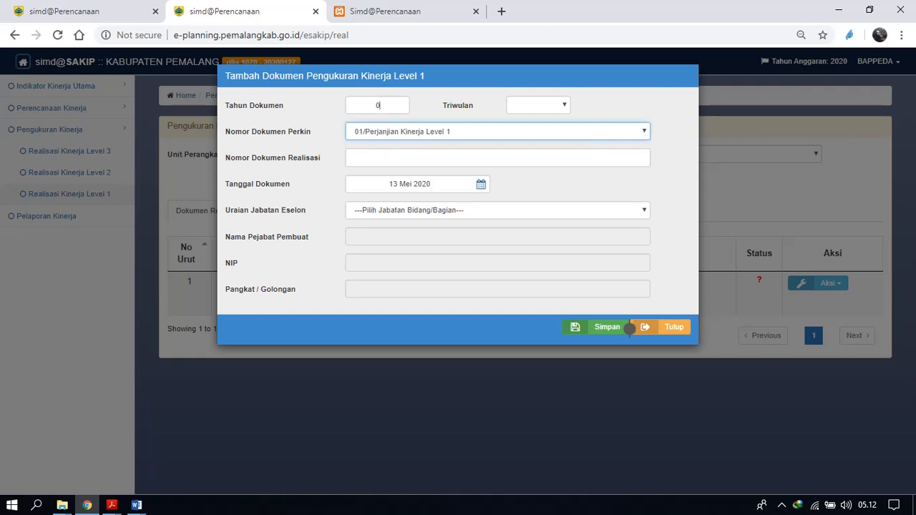
double_click(378, 105)
type("3")
key("BackSpace")
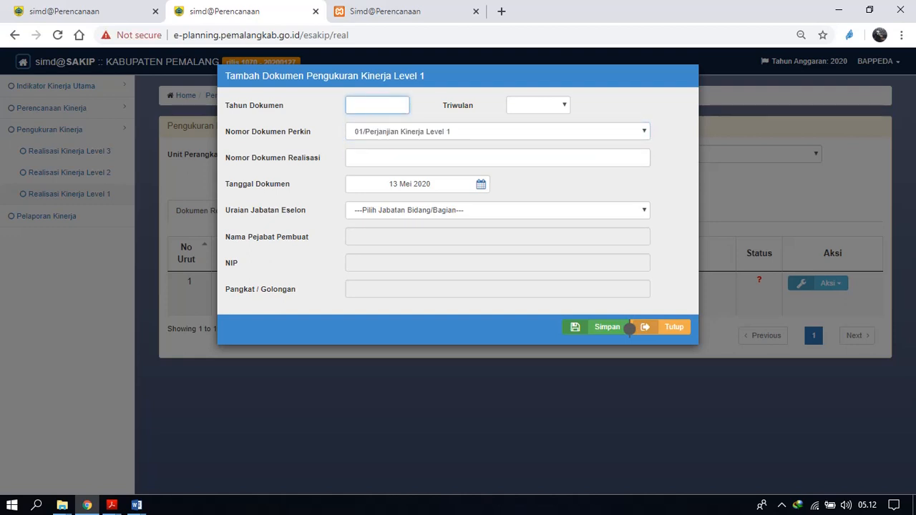
type("2020")
left_click(539, 105)
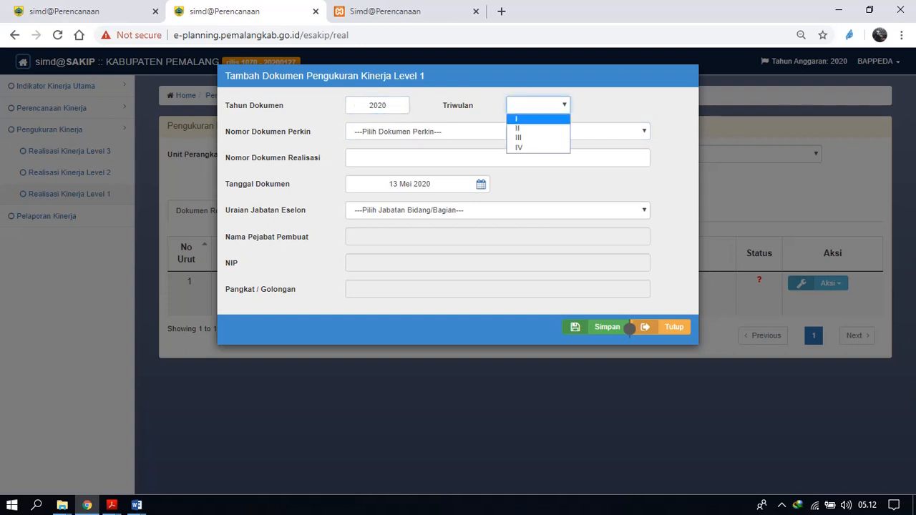
left_click(538, 120)
Choose 01/Perjanjian Kinerja Level 1, number 03 and Kepala Badan Perencanaan Pembangunan Daerah for the new document, then close the form without saving.
left_click(497, 132)
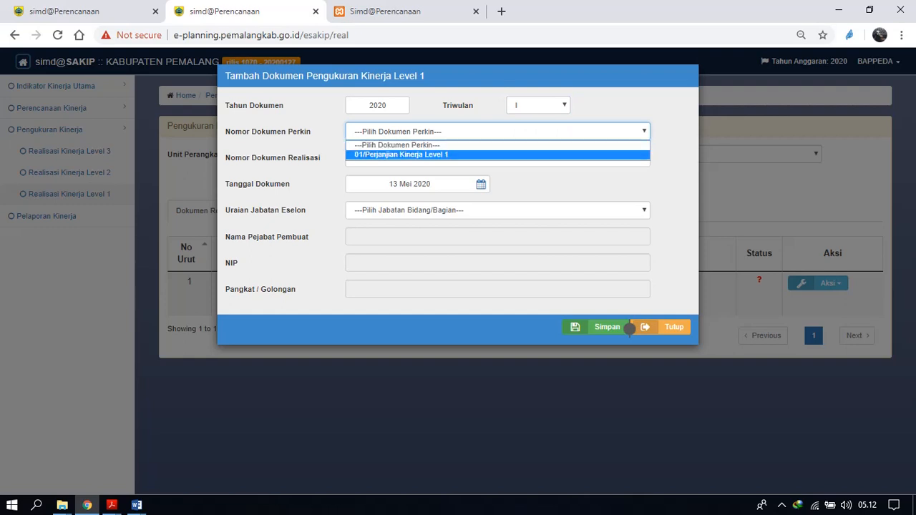
left_click(498, 155)
left_click(498, 158)
type("03")
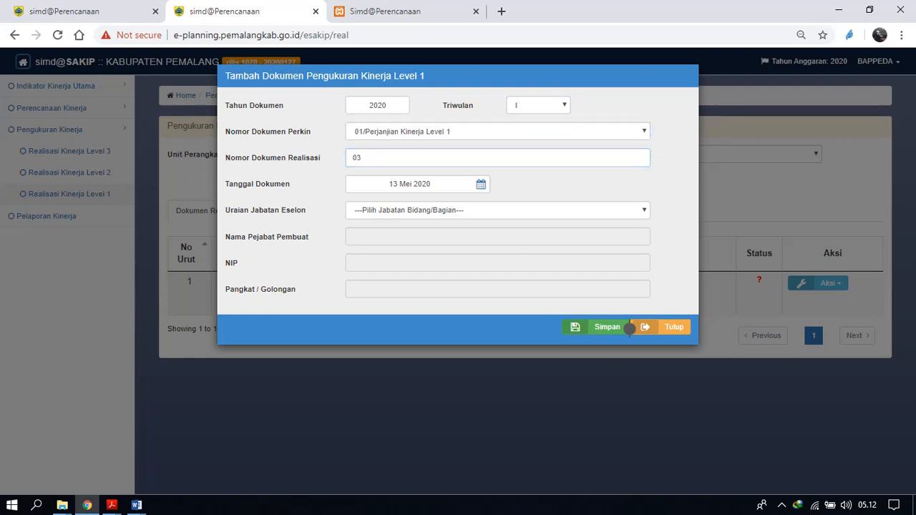
left_click(498, 211)
left_click(498, 235)
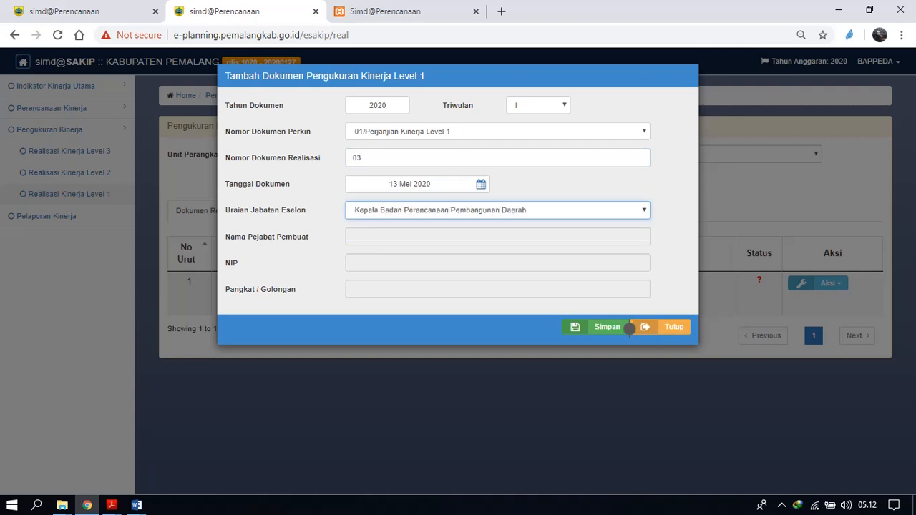
left_click(628, 328)
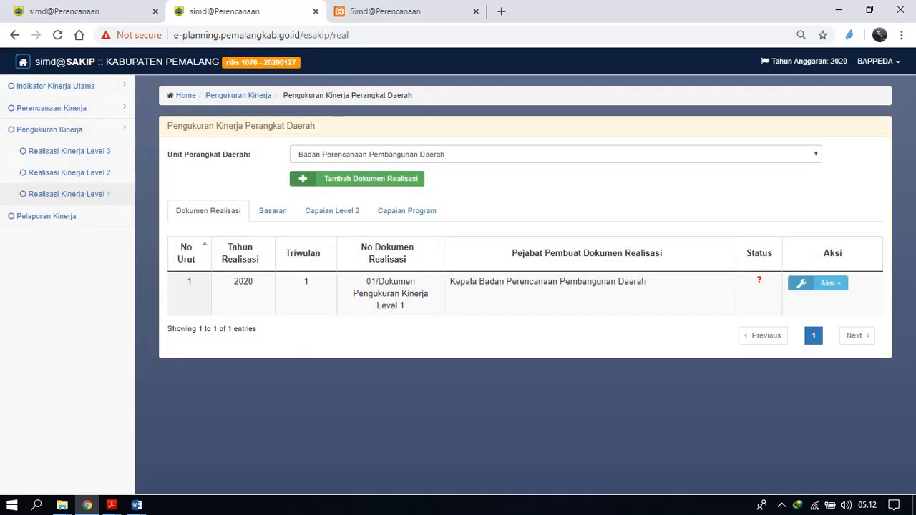
Save the realisation of the indicator "Tingkat keselarasan antara program RKPD dengan RPJMD" under the first Level 1 sasaran.
left_click(273, 212)
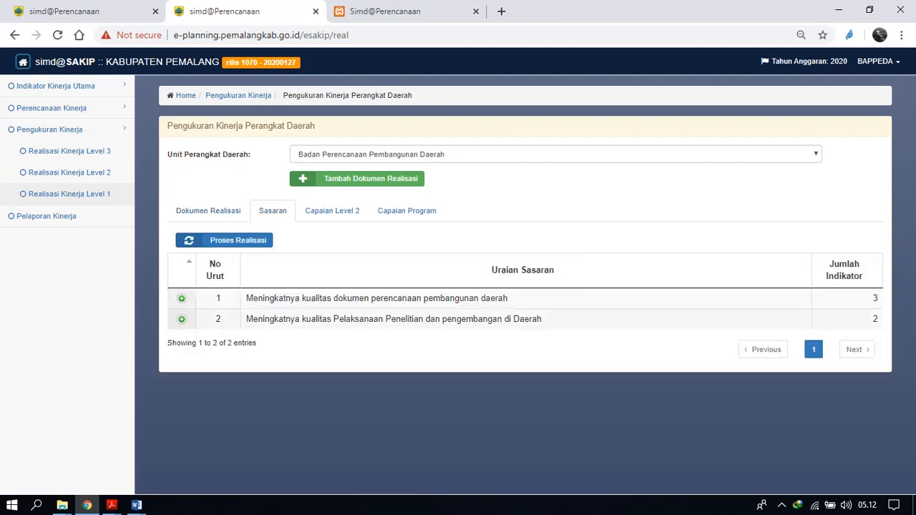
left_click(182, 298)
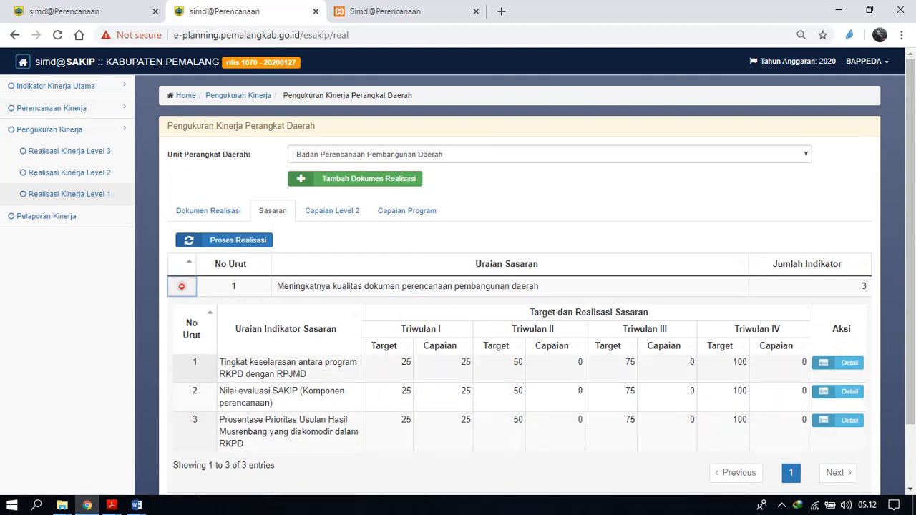
left_click(838, 363)
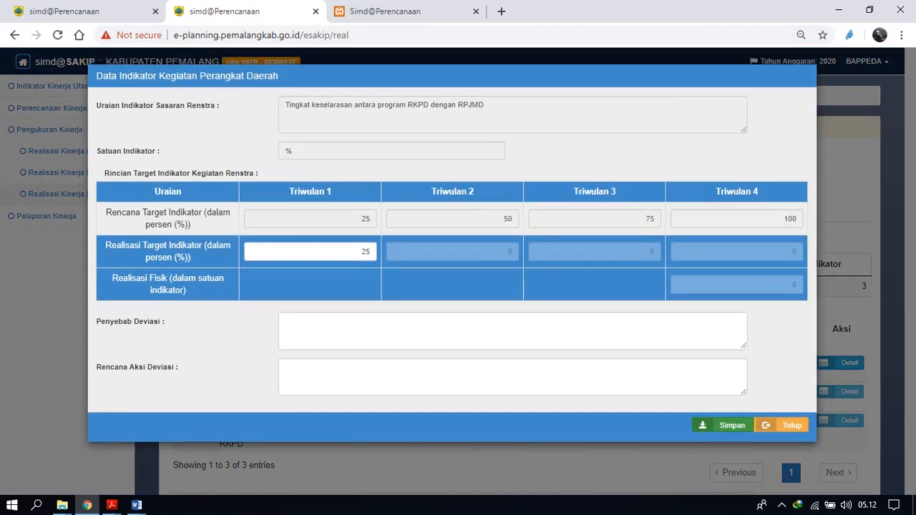
left_click(723, 425)
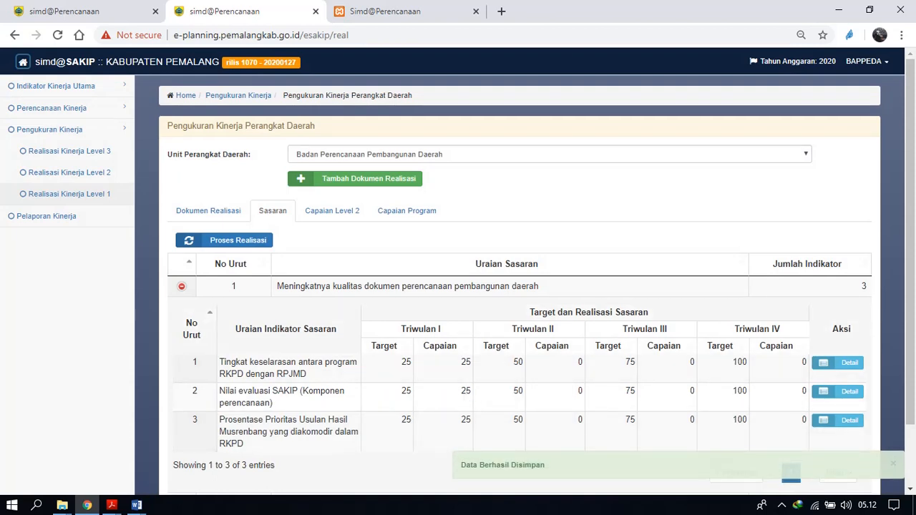
double_click(192, 323)
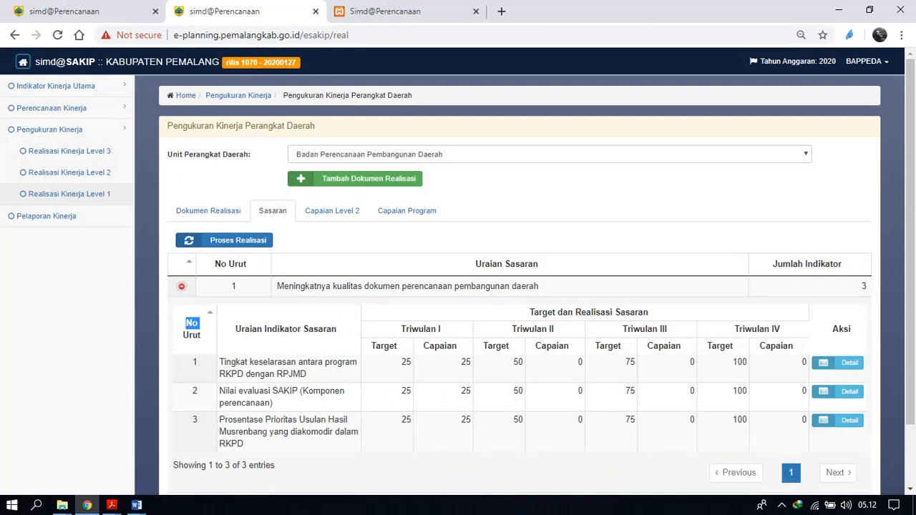
double_click(428, 286)
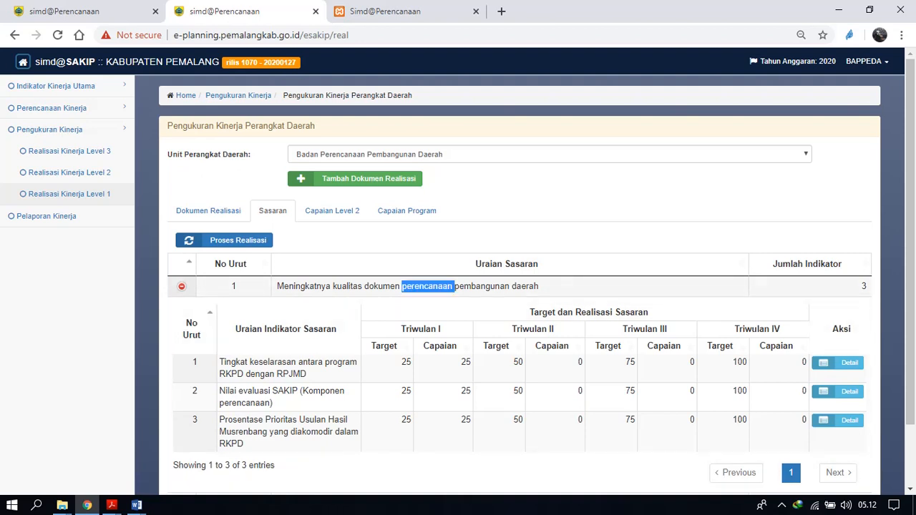
double_click(304, 286)
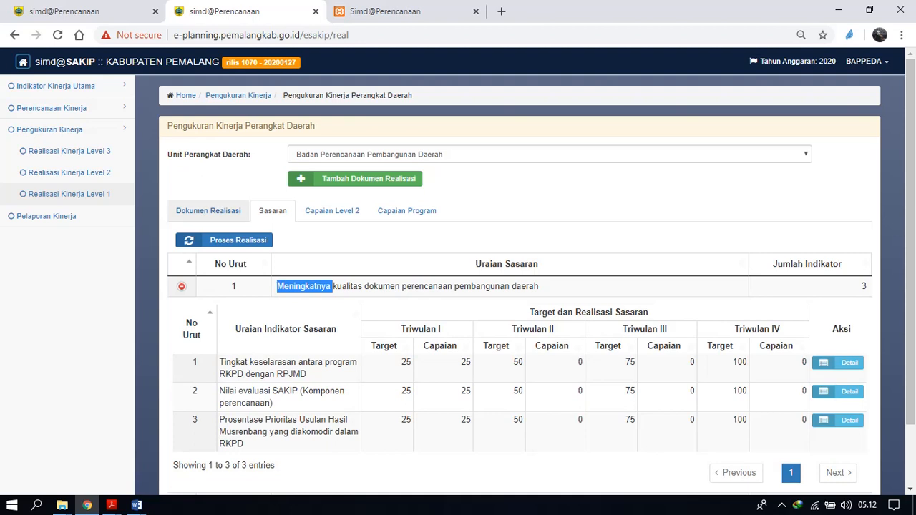
View the Level 2 realisation documents under the Level 1 document of Kepala Badan Perencanaan Pembangunan Daerah.
left_click(208, 211)
left_click(819, 283)
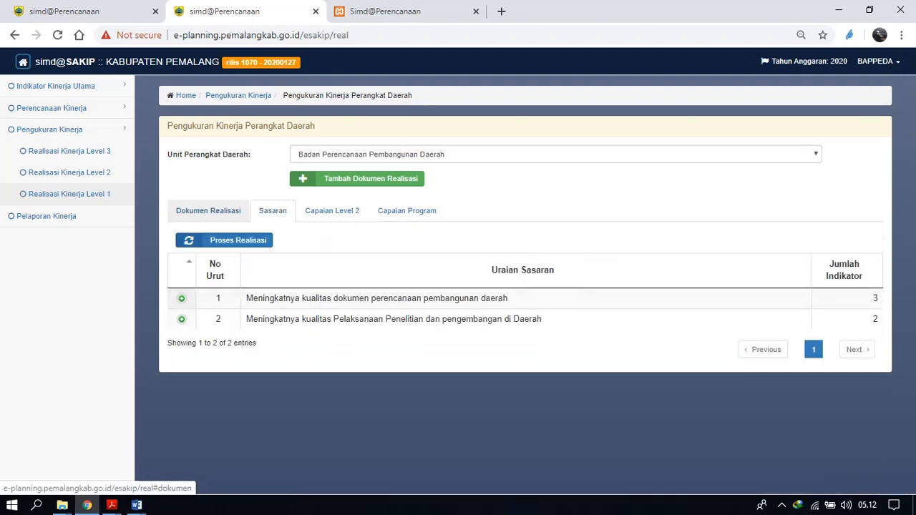
left_click(208, 210)
left_click(823, 283)
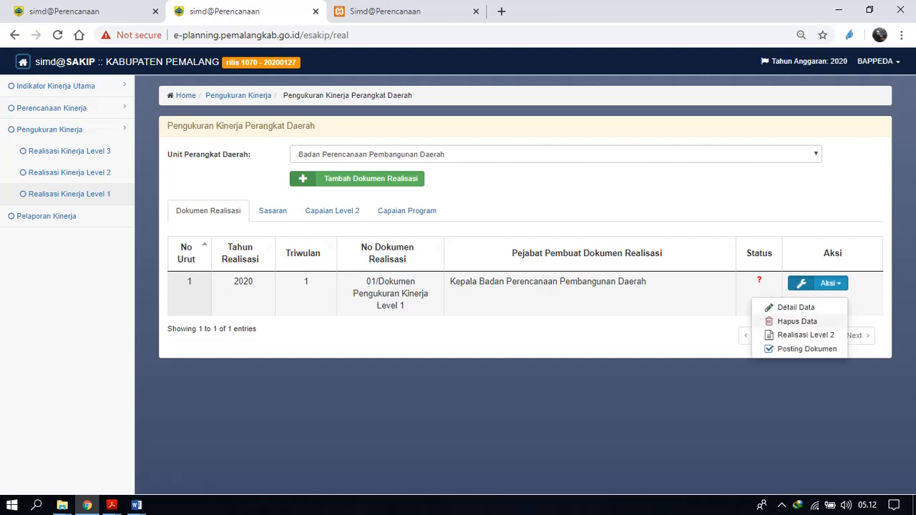
left_click(805, 335)
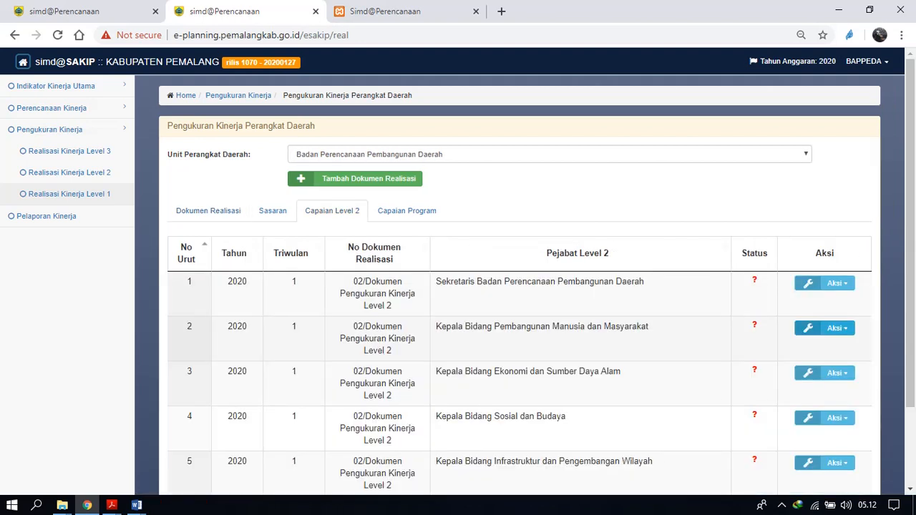
scroll(525, 272, "down", 3)
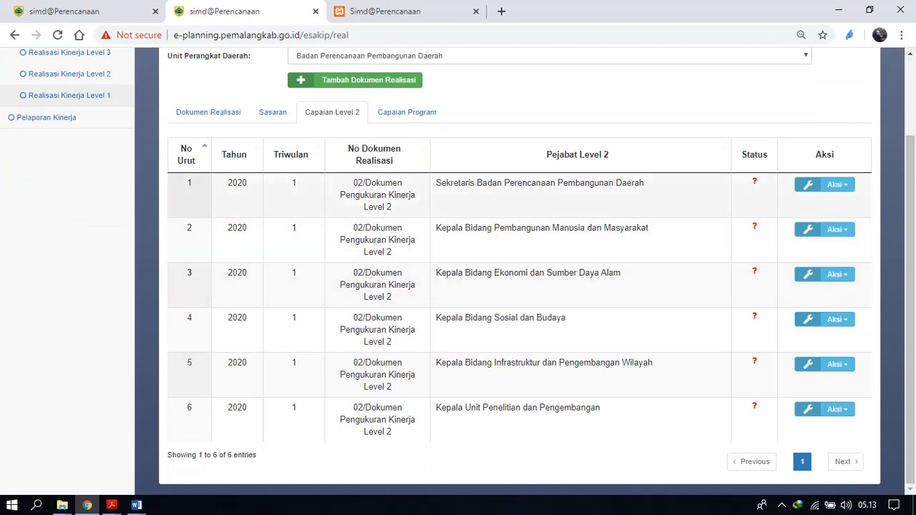
Switch the program indicator "Terpenuhinya kebutuhan administrasi perkantoran setiap bulan" to Reviu, close it without saving and return to the Level 2 documents.
left_click(407, 112)
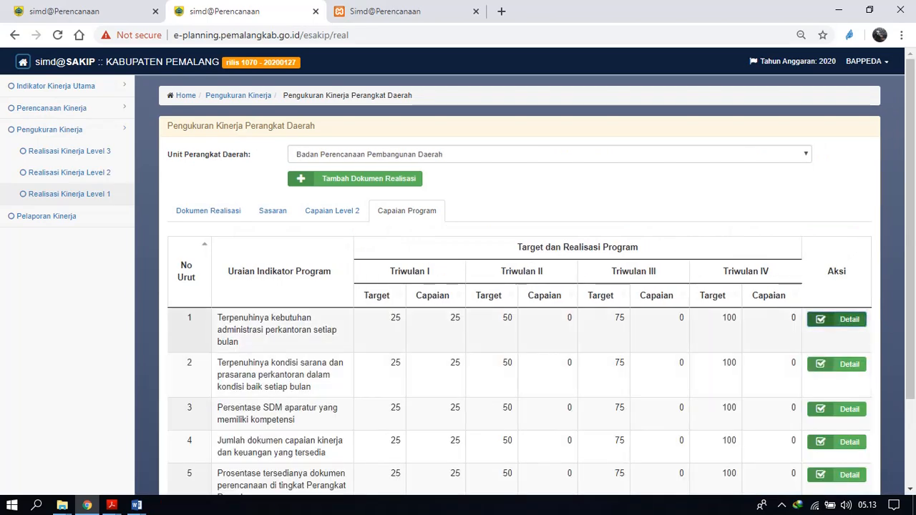
left_click(837, 319)
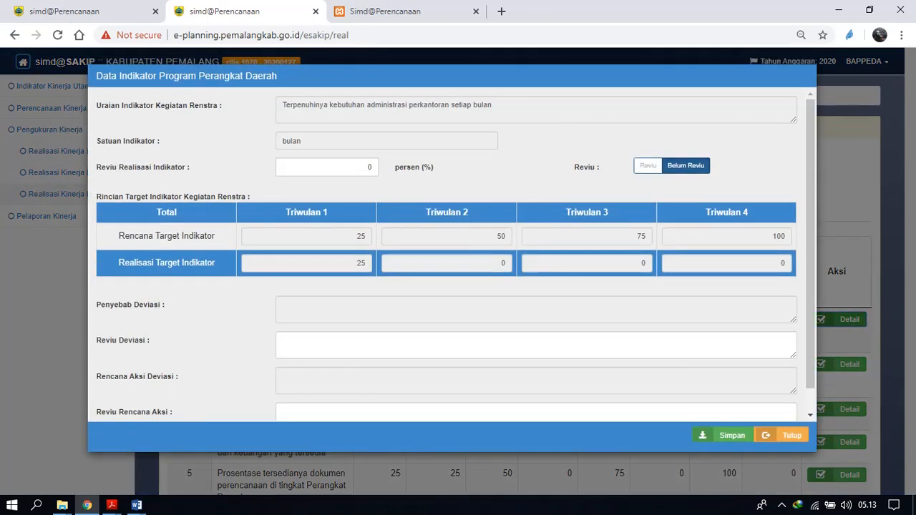
left_click(648, 165)
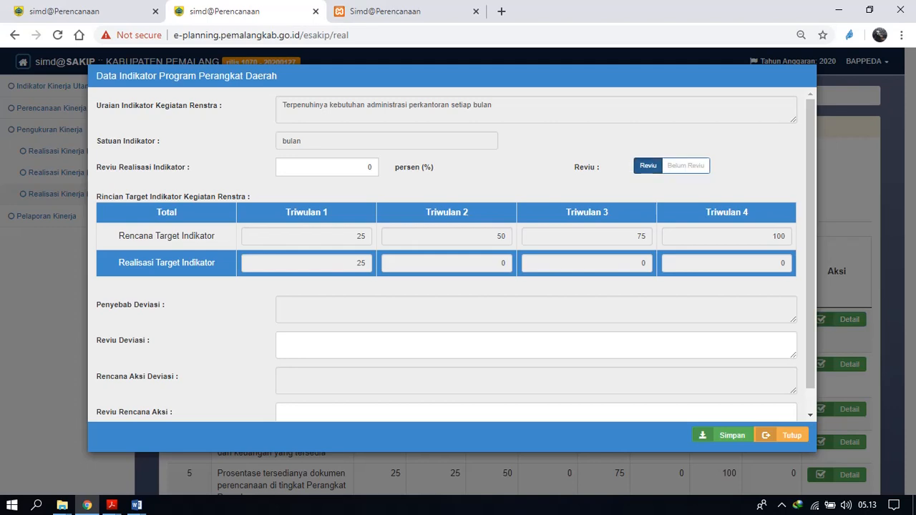
left_click(782, 435)
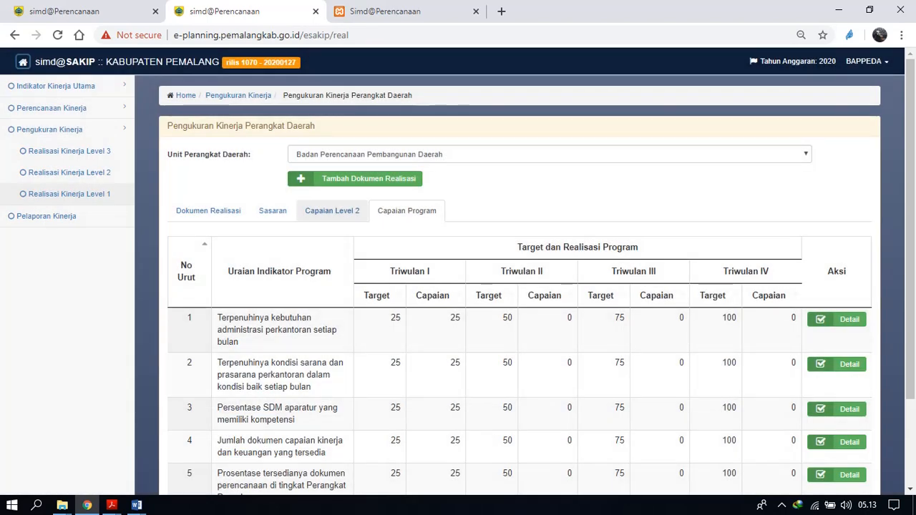
left_click(332, 210)
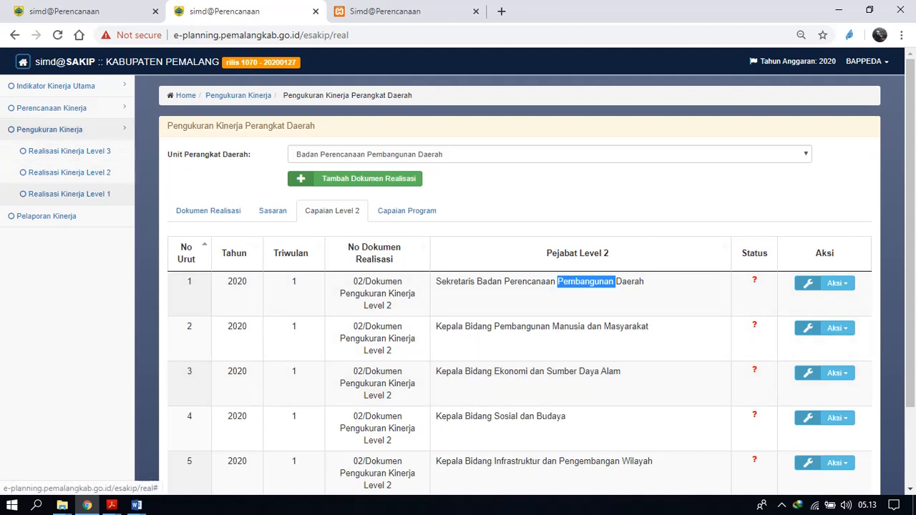
Open the Pelaporan Kinerja page and look over its report filters and report types.
left_click(50, 130)
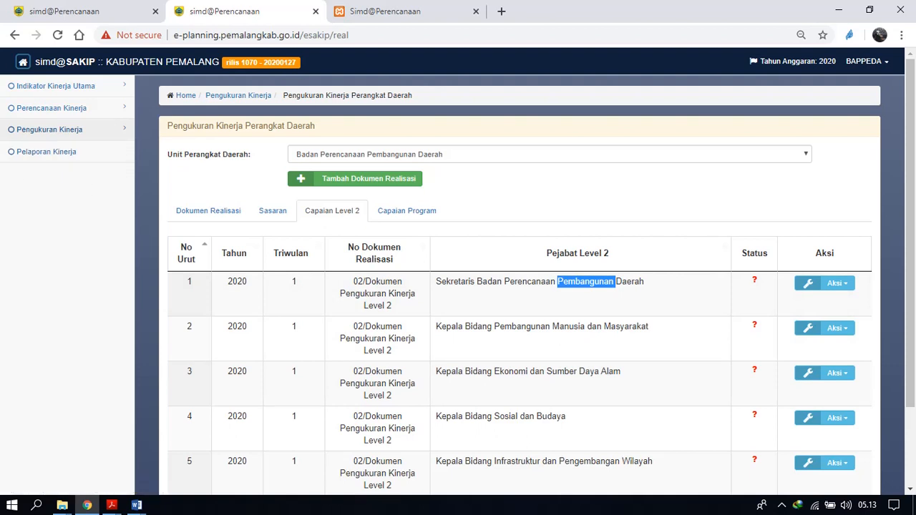
left_click(47, 151)
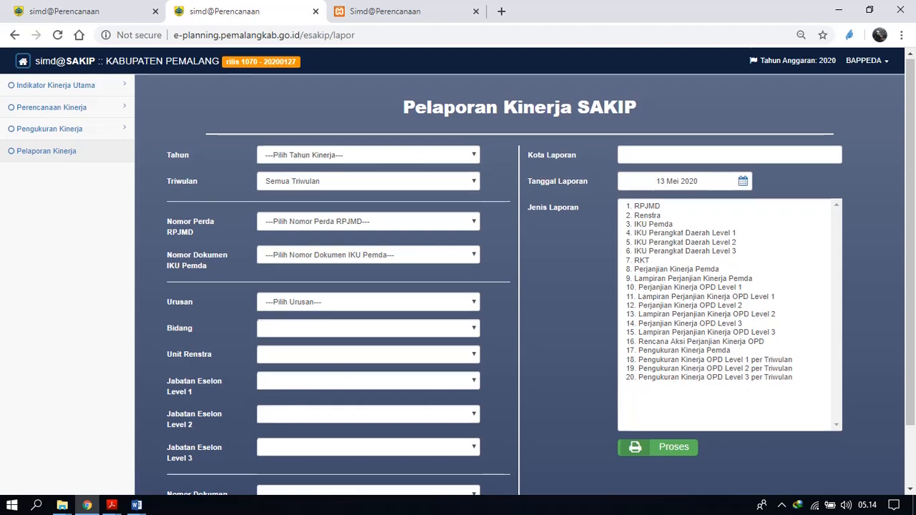
scroll(458, 272, "down", 1)
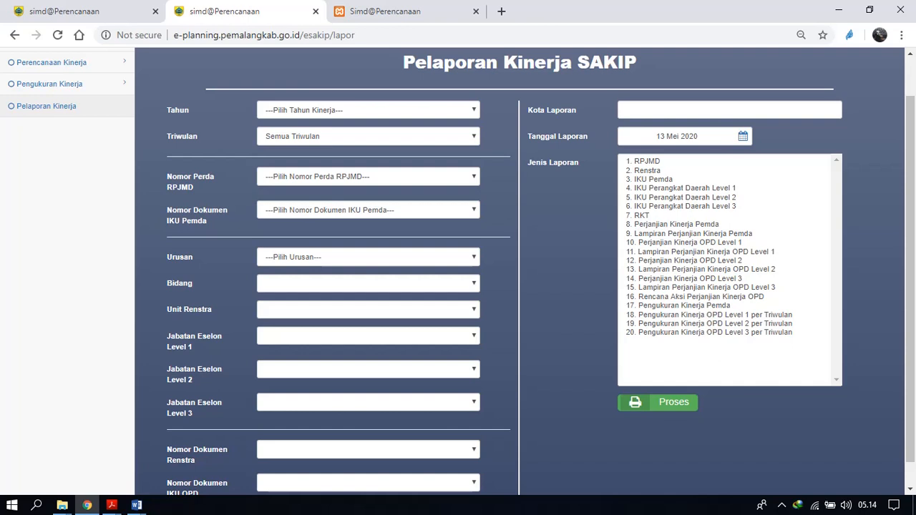
Set the performance report period to Tahun 2020 and Triwulan 1.
left_click(368, 110)
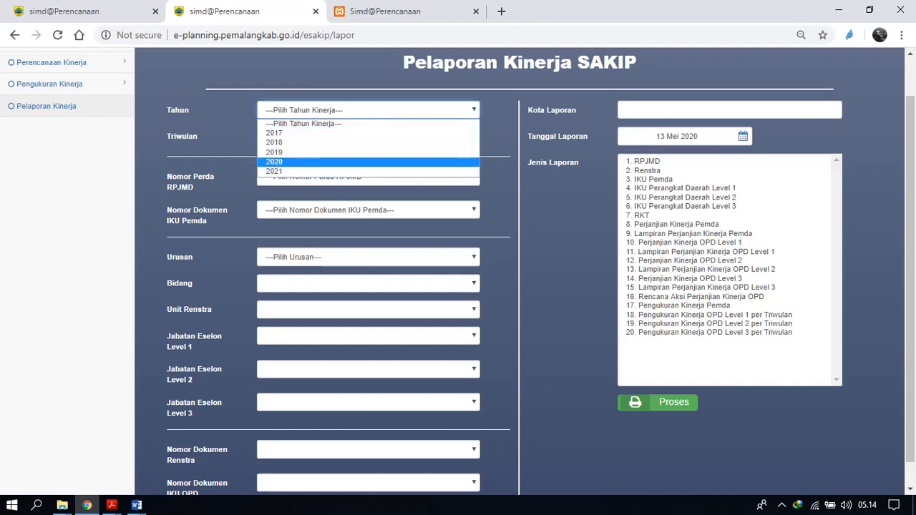
key("Return")
left_click(368, 136)
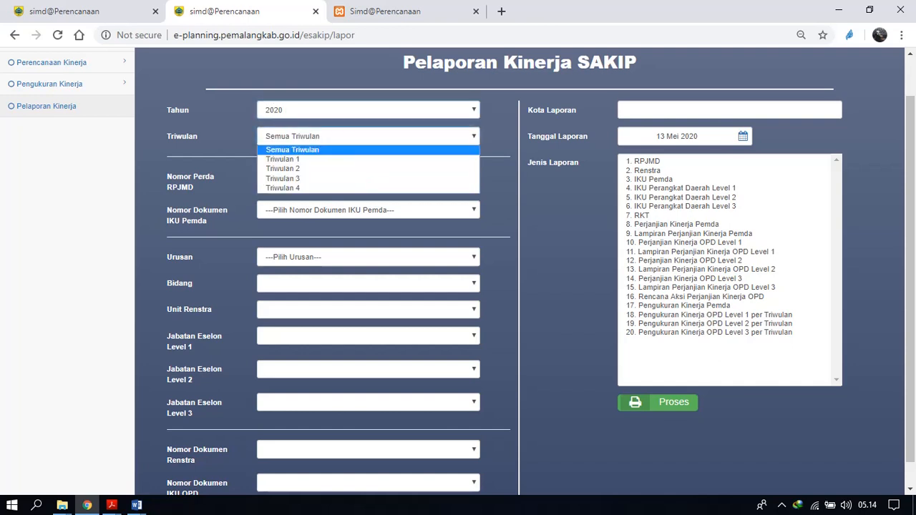
left_click(368, 159)
Choose Perda RPJMD "12 TAHUN 2016" and the IKU Pemda document "Indikator Kinerja Utama Pemerintah Daerah" for the report.
left_click(368, 176)
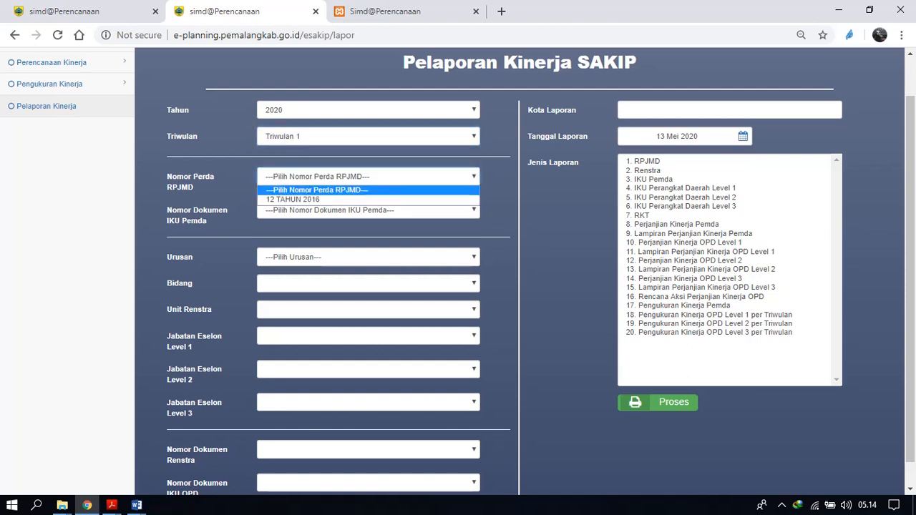
left_click(368, 199)
left_click(368, 210)
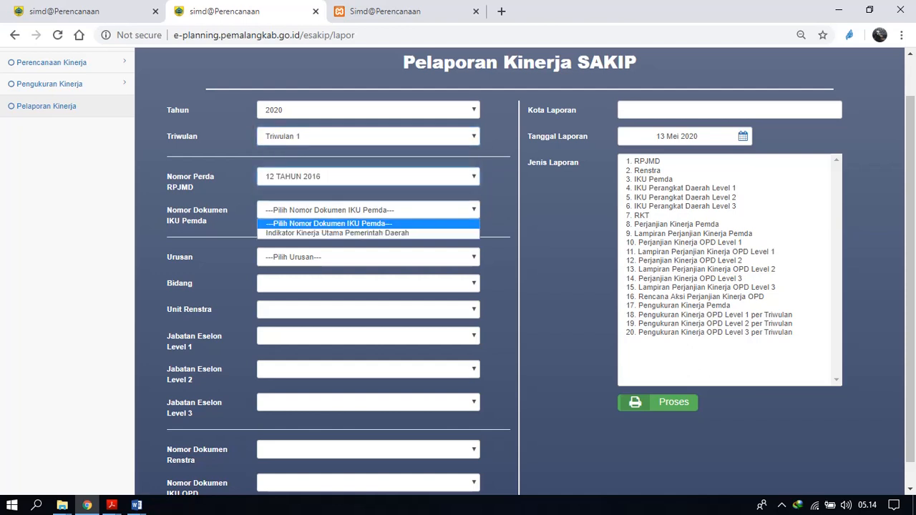
left_click(368, 233)
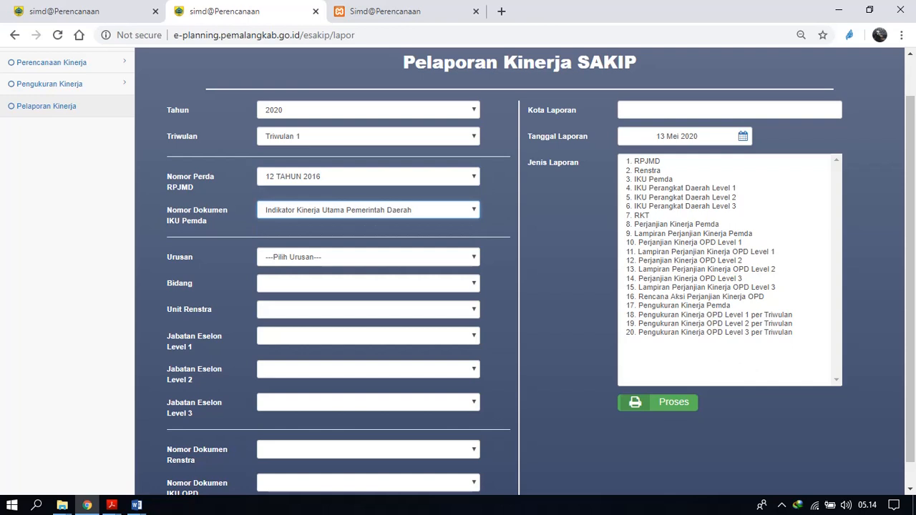
Set Urusan to Unsur Penunjang Urusan Pemerintahan, Bidang to Perencanaan and Unit Renstra to Badan Perencanaan Pembangunan Daerah.
left_click(368, 257)
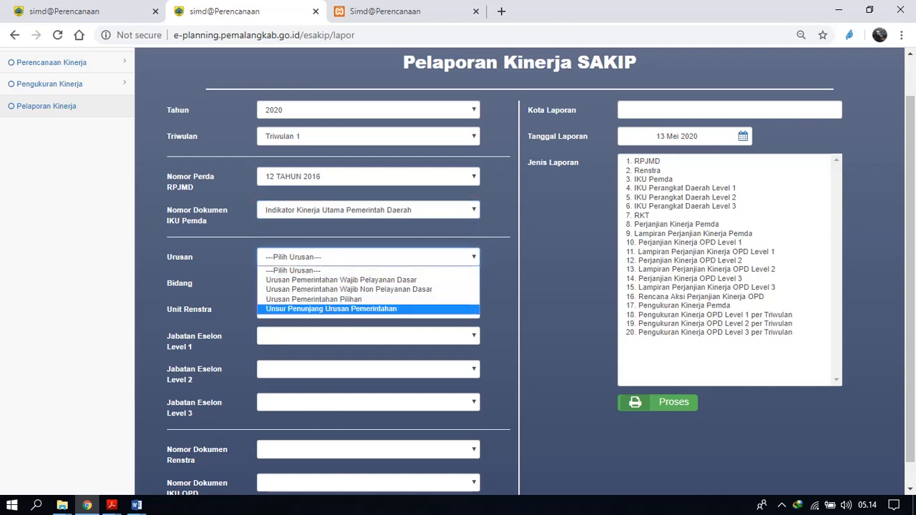
left_click(368, 311)
left_click(368, 284)
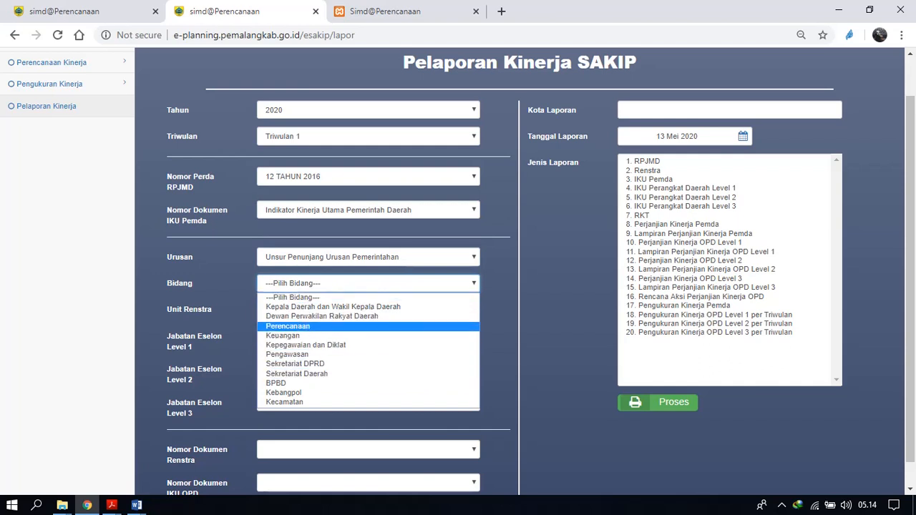
left_click(288, 326)
left_click(368, 310)
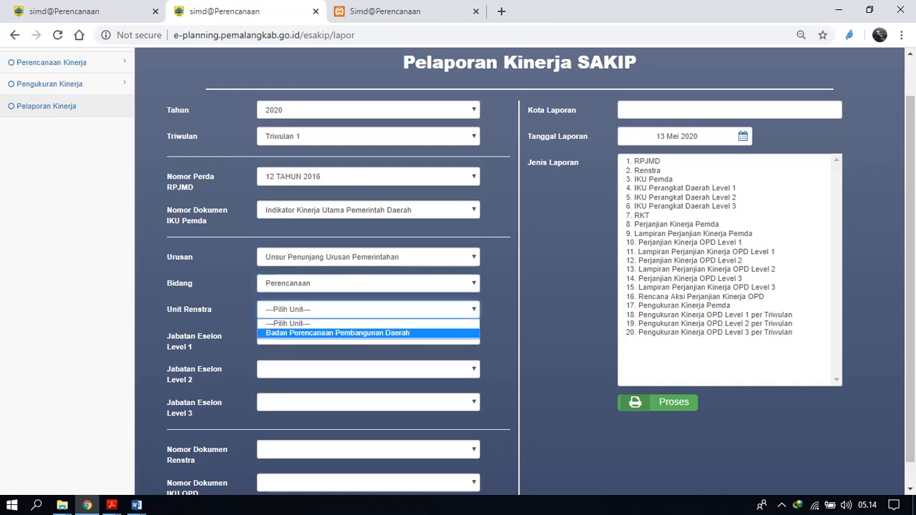
left_click(337, 333)
Set the Level 1 to 3 positions to Kepala Badan Perencanaan Pembangunan Daerah, Sekretaris Badan Perencanaan Pembangunan Daerah and Kepala Subbagian Bina Program.
left_click(368, 335)
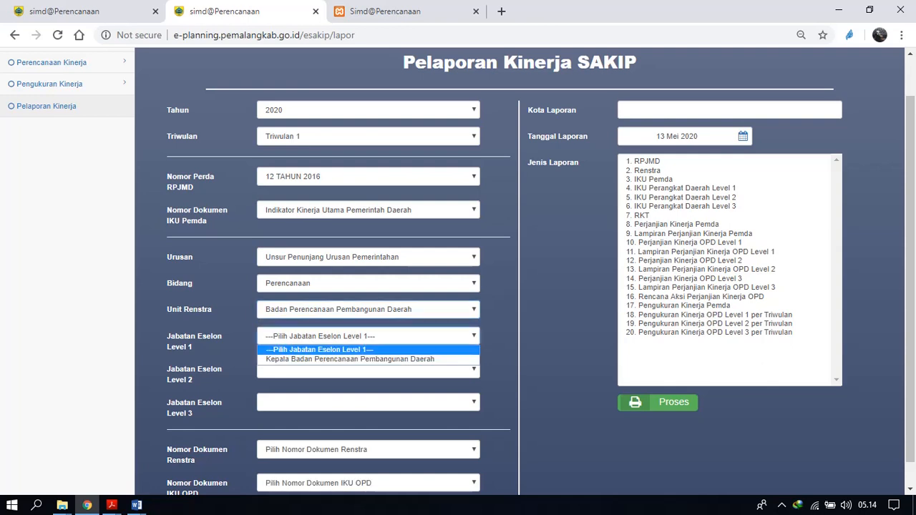
left_click(350, 359)
left_click(368, 369)
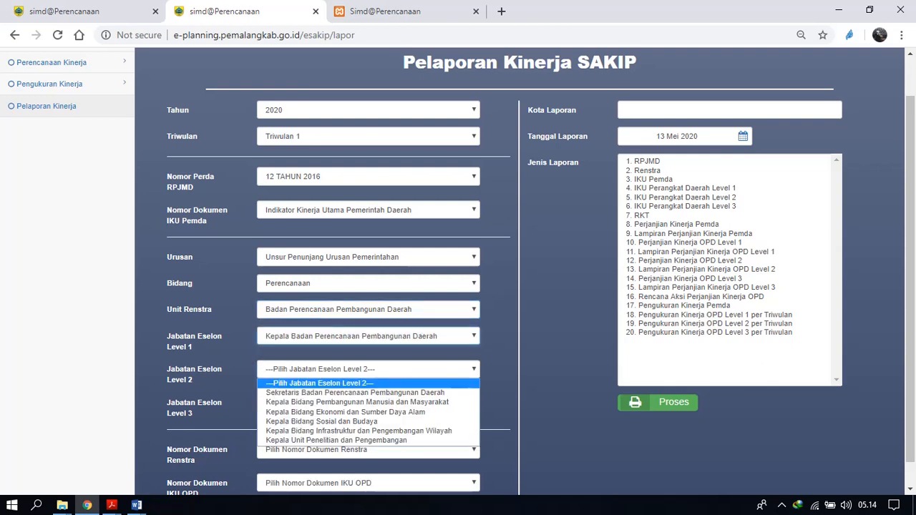
left_click(356, 392)
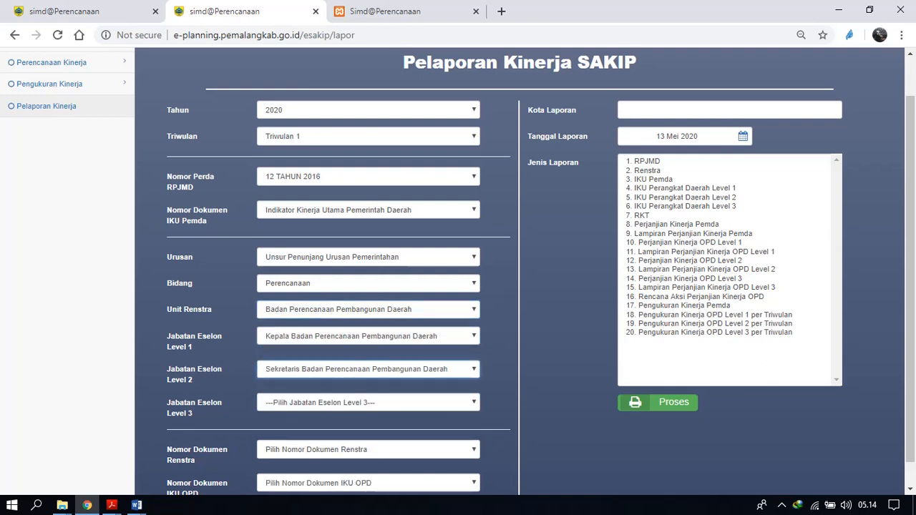
left_click(368, 402)
left_click(315, 426)
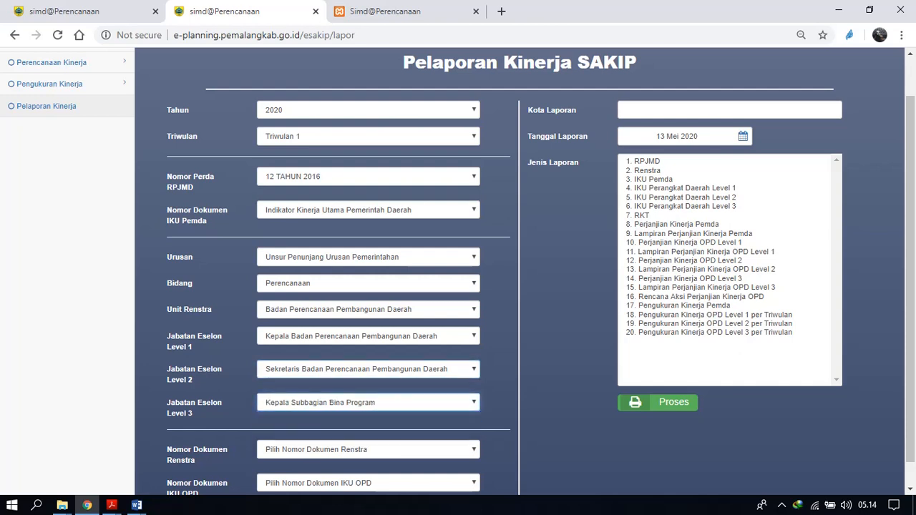
Choose the Renstra document "Renstra Badan Perencanaan Pembangunan Daerah" and the IKU OPD document "01/IKU BAPPEDA".
scroll(458, 275, "down", 1)
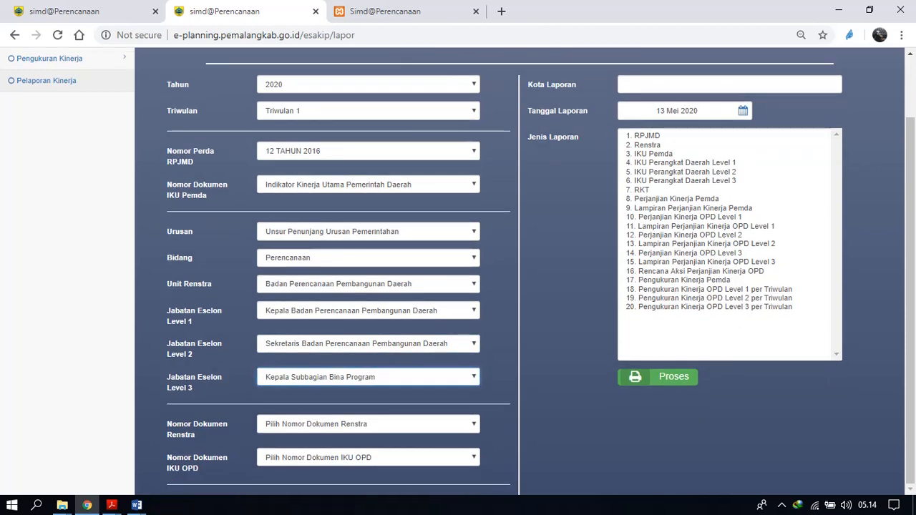
left_click(368, 424)
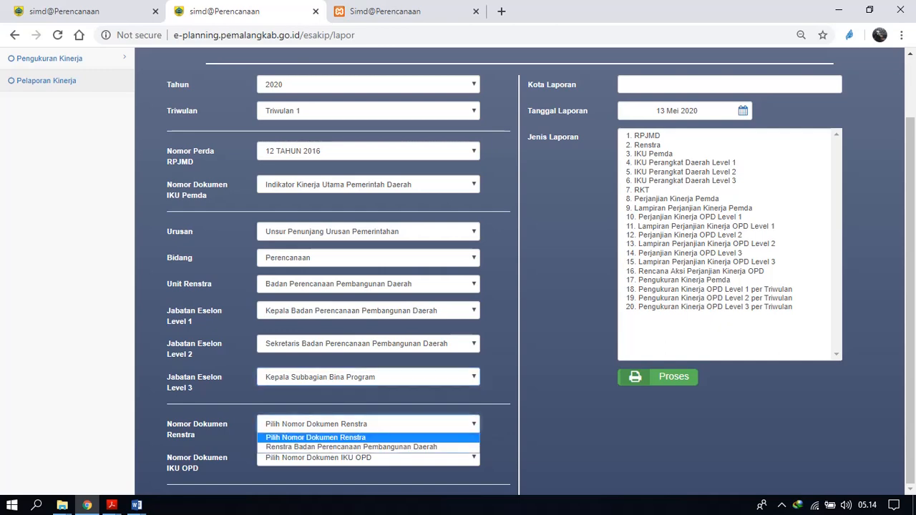
left_click(350, 446)
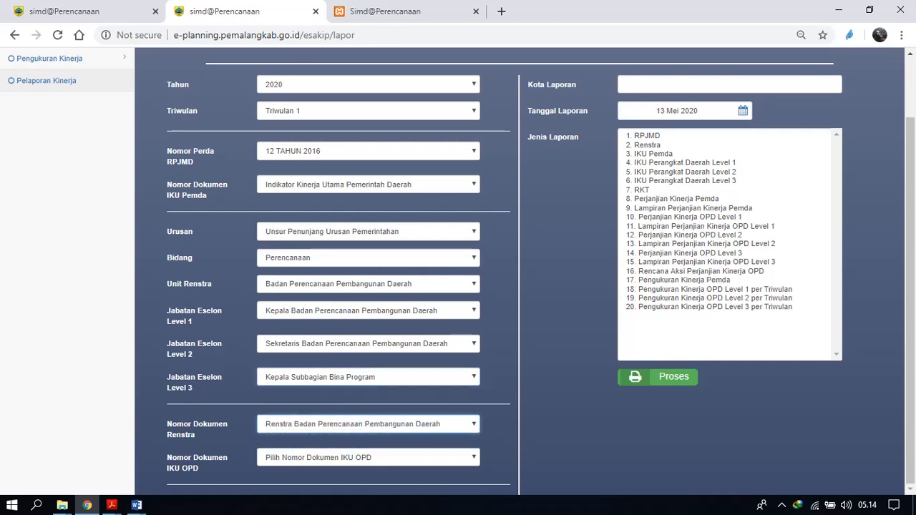
left_click(368, 457)
left_click(343, 478)
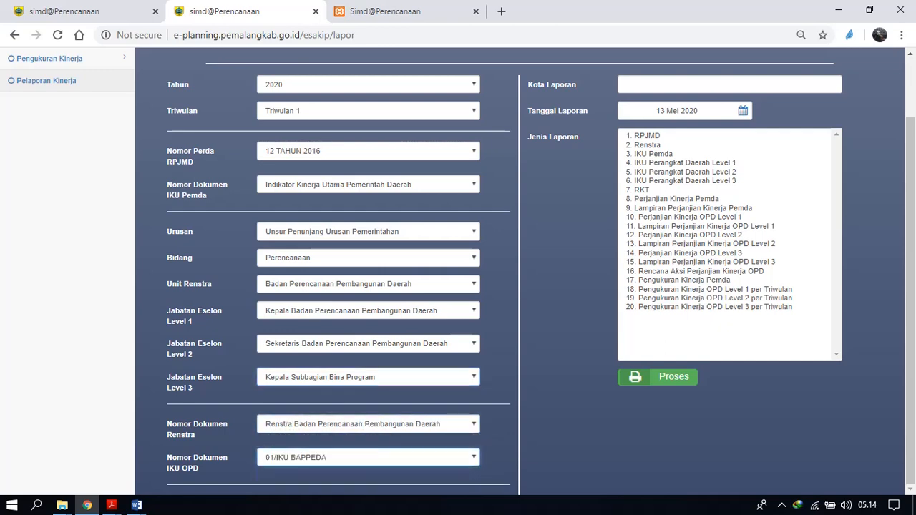
Enter Pemalang as the Kota Laporan and close the previously opened report page.
scroll(458, 279, "up", 1)
left_click(716, 155)
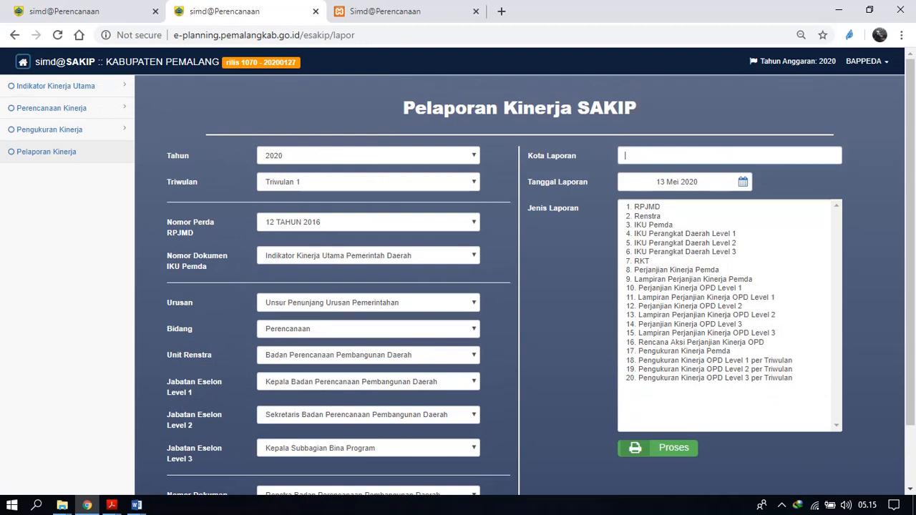
type("Pe")
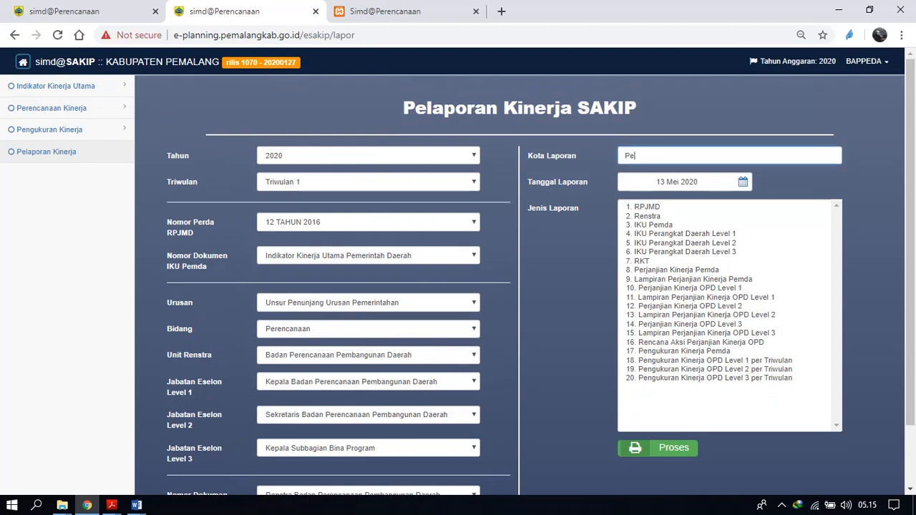
type("malang")
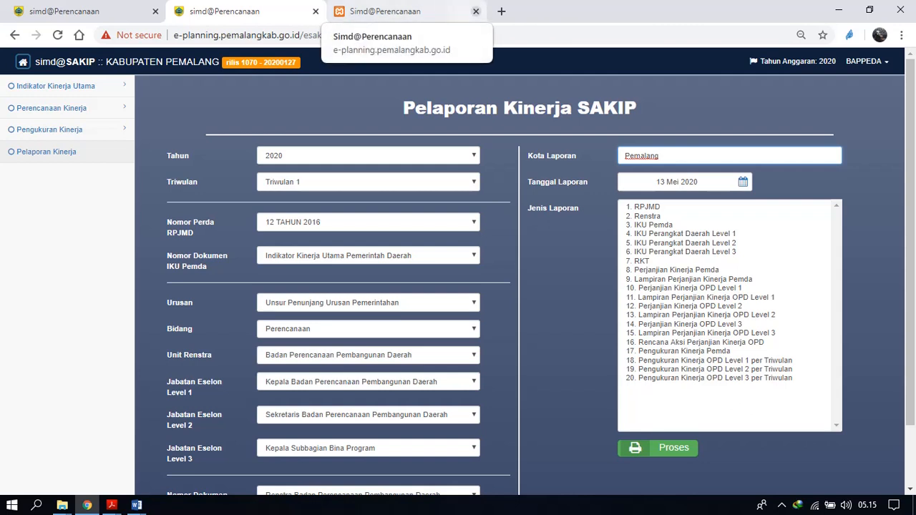
left_click(476, 12)
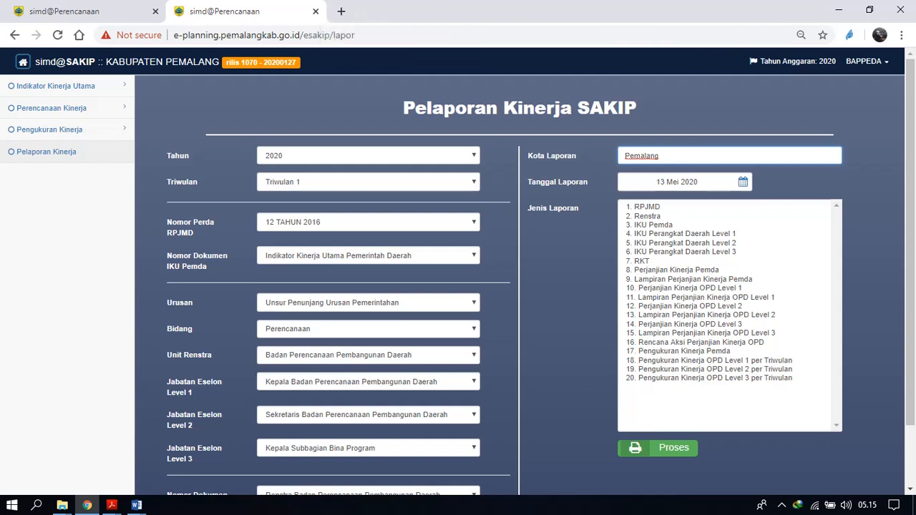
Generate the IKU Pemda report with the Tanggal Laporan set to 01 Mei 2020.
scroll(520, 286, "down", 1)
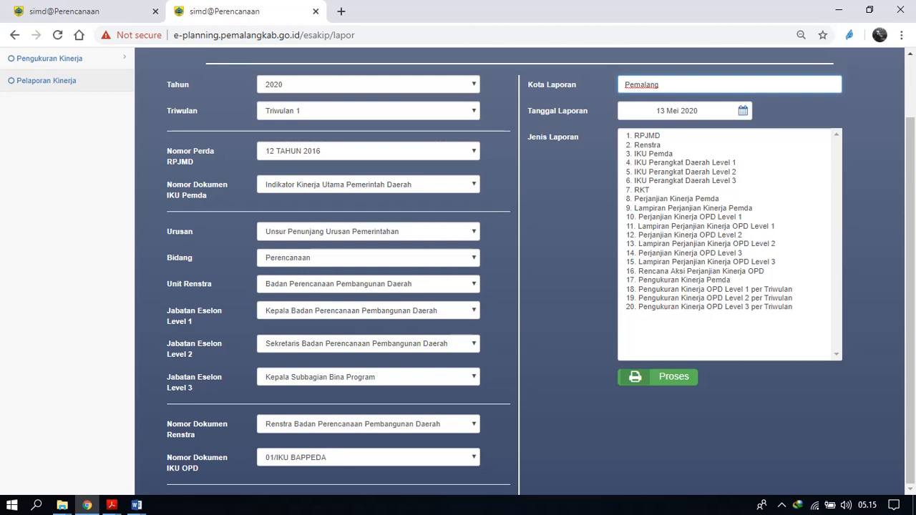
left_click(653, 154)
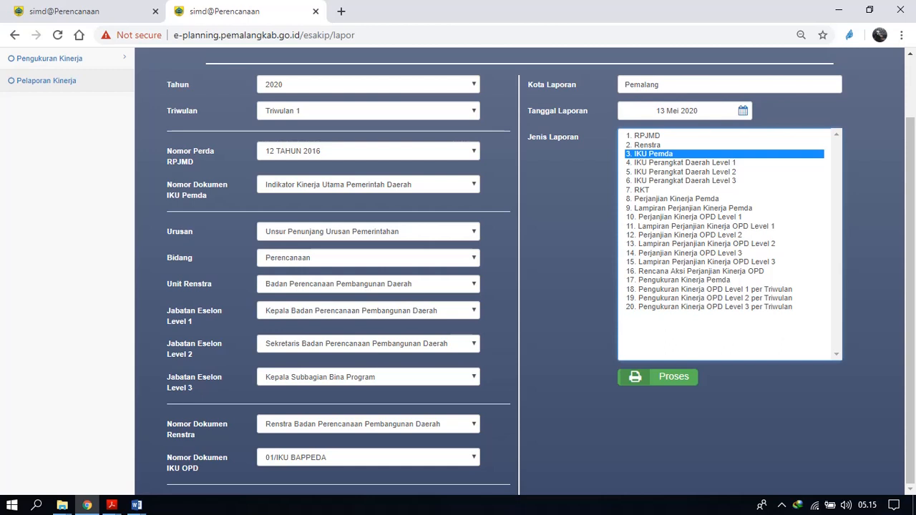
left_click(698, 110)
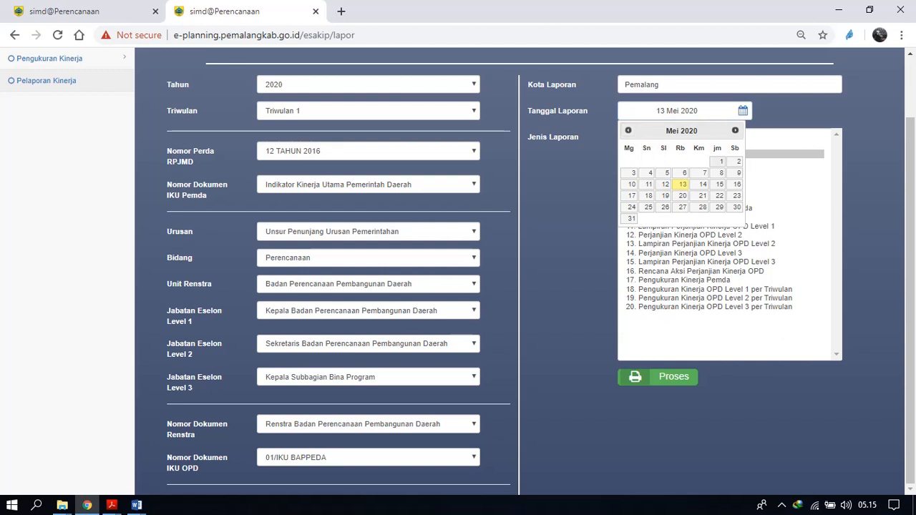
left_click(718, 162)
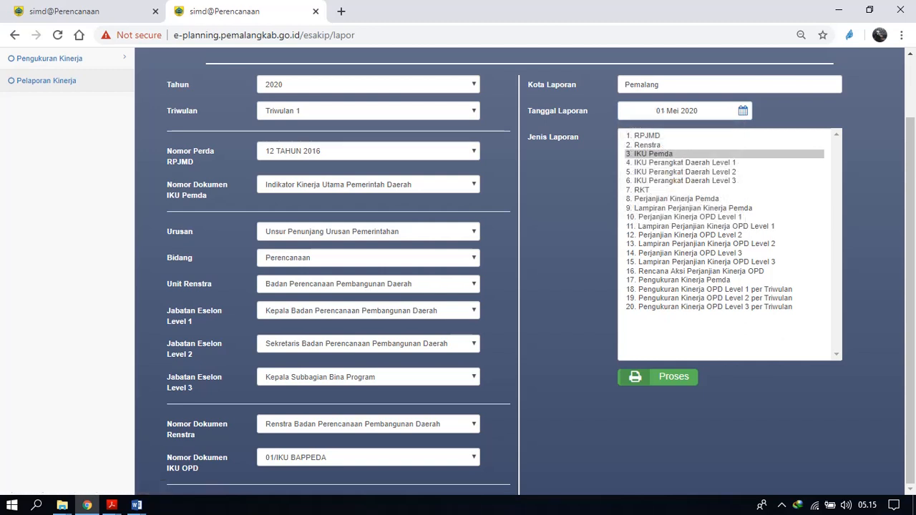
left_click(659, 376)
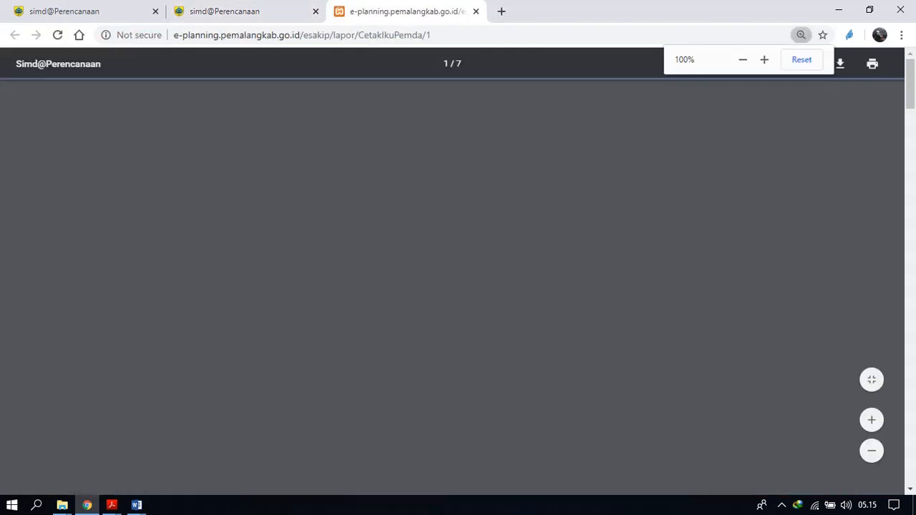
Look through the strategic targets, indicators and responsible agencies in the Indikator Kinerja Utama report, then return to its first page.
scroll(459, 287, "down", 5)
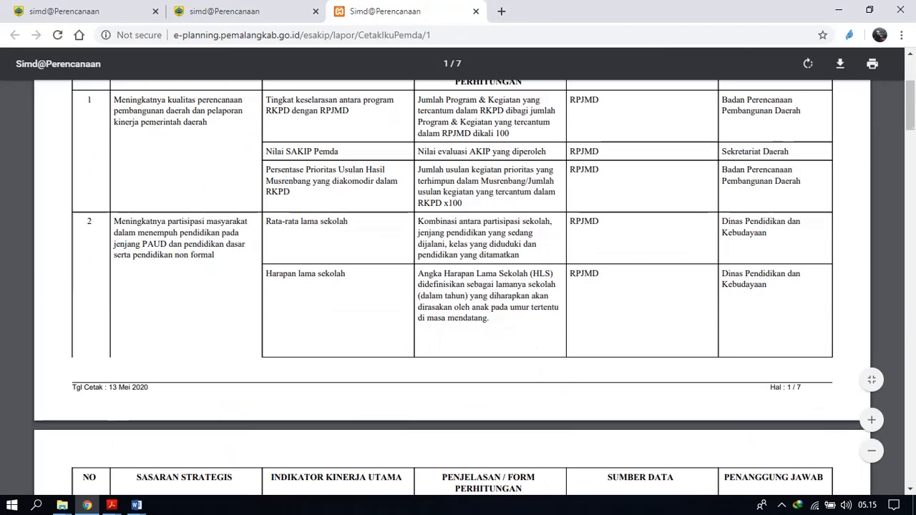
scroll(458, 286, "up", 5)
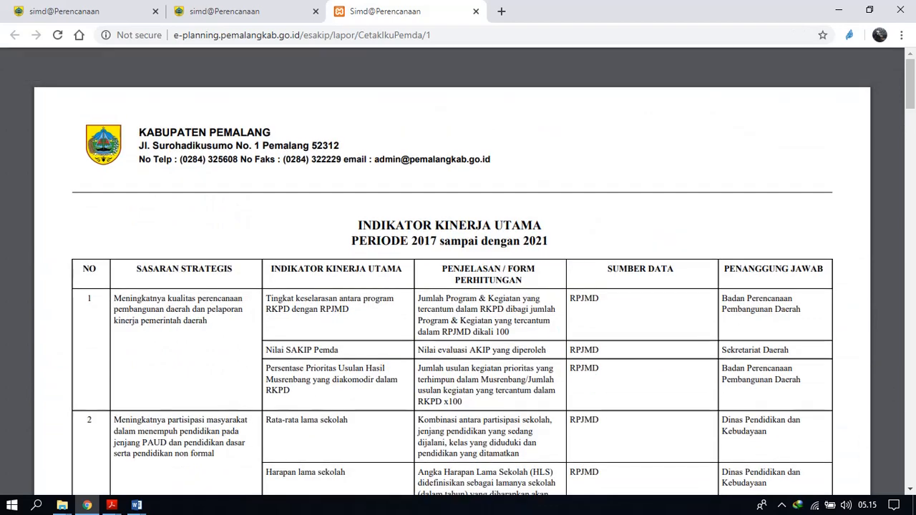
scroll(458, 286, "down", 1)
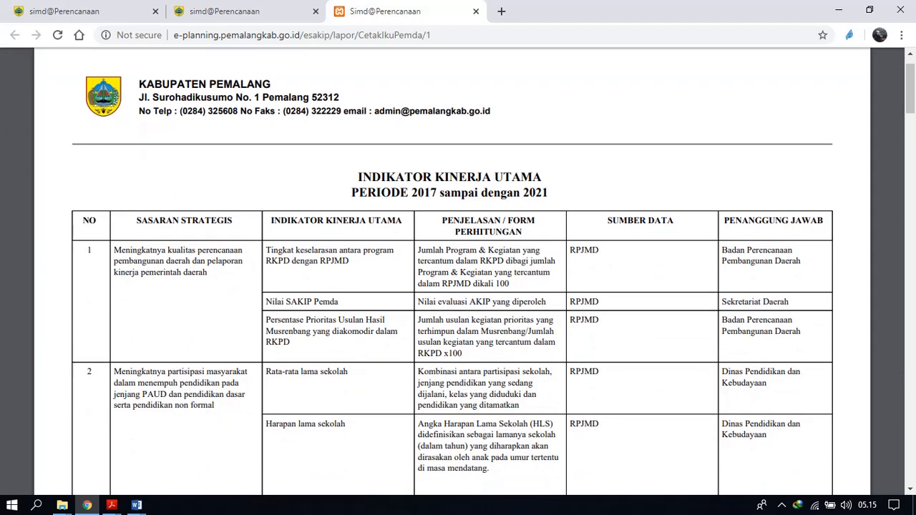
scroll(459, 287, "down", 10)
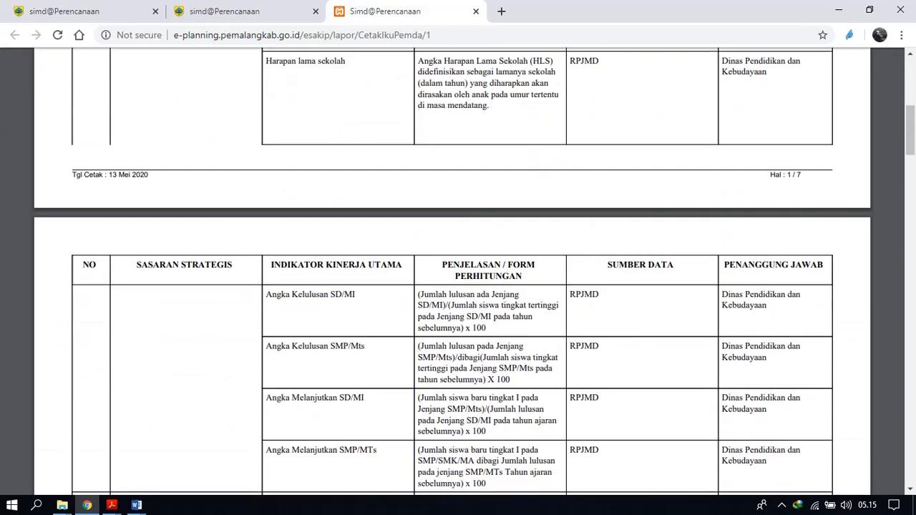
scroll(458, 286, "down", 7)
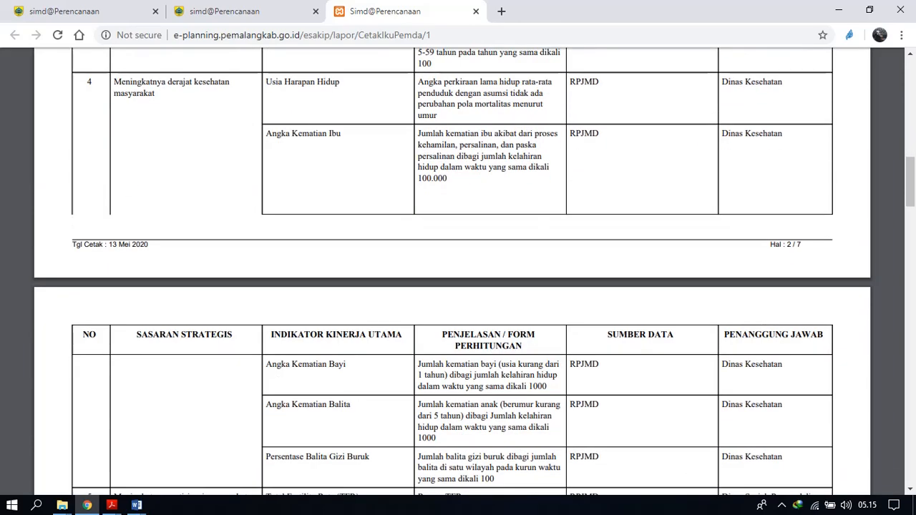
scroll(459, 286, "down", 20)
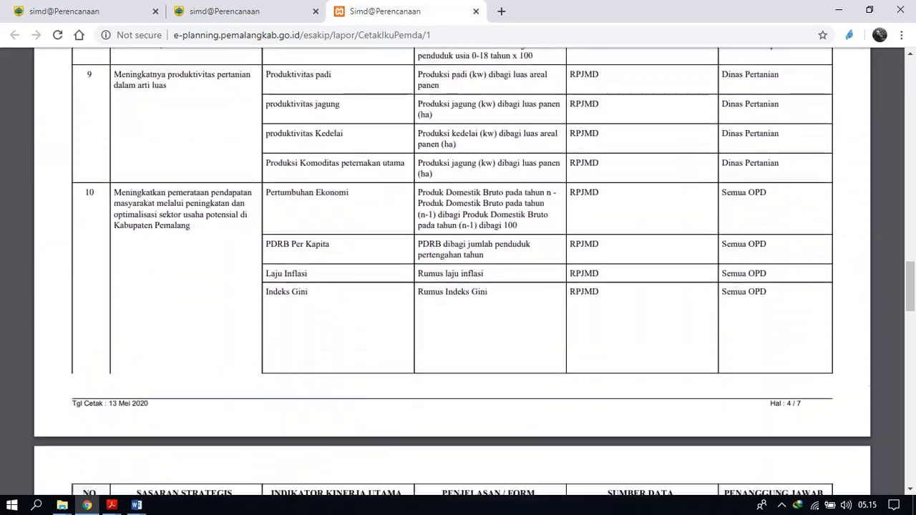
scroll(458, 286, "down", 20)
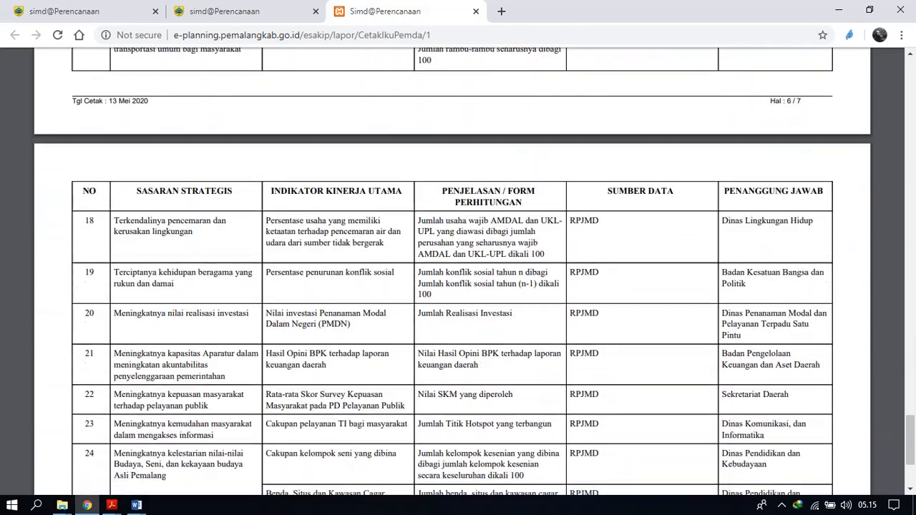
key("Home")
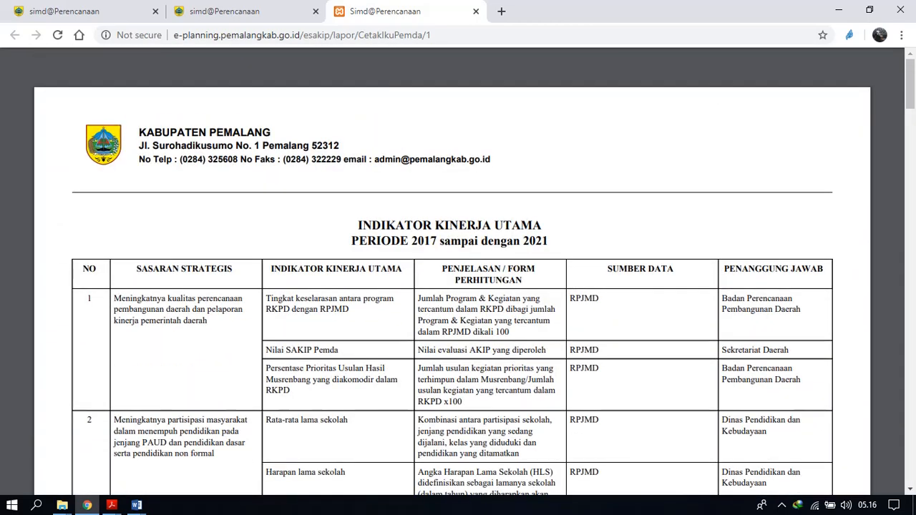
Return to the Pelaporan Kinerja form and generate the Perjanjian Kinerja Pemda report.
left_click(222, 11)
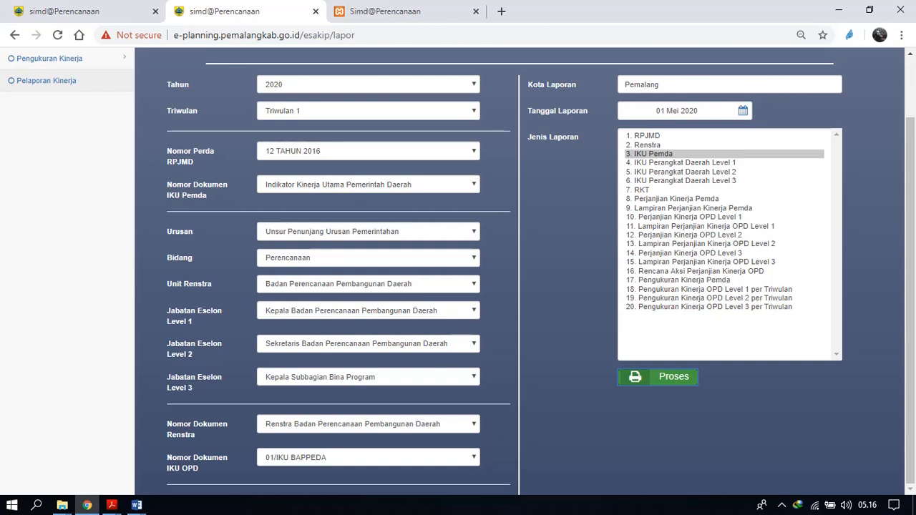
left_click(676, 199)
left_click(658, 377)
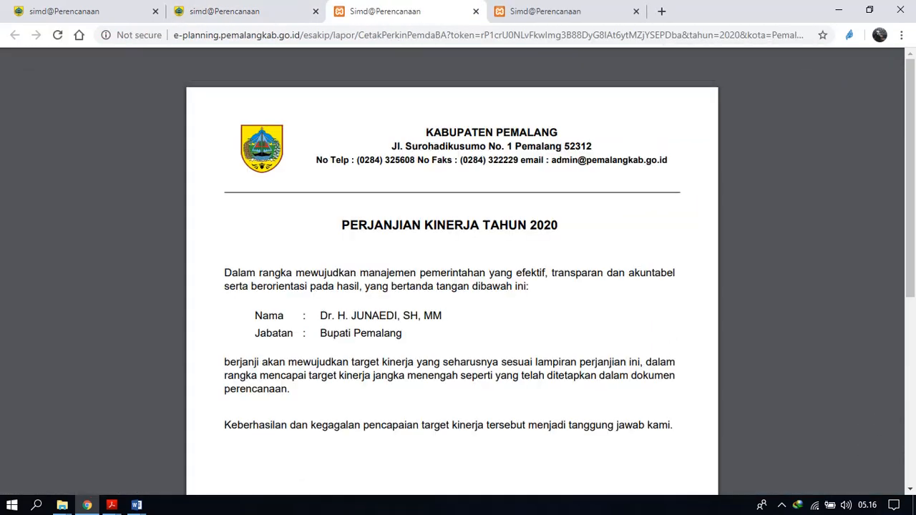
Read through the Perjanjian Kinerja Tahun 2020 statement, from its heading down to the signature block.
scroll(458, 287, "down", 3)
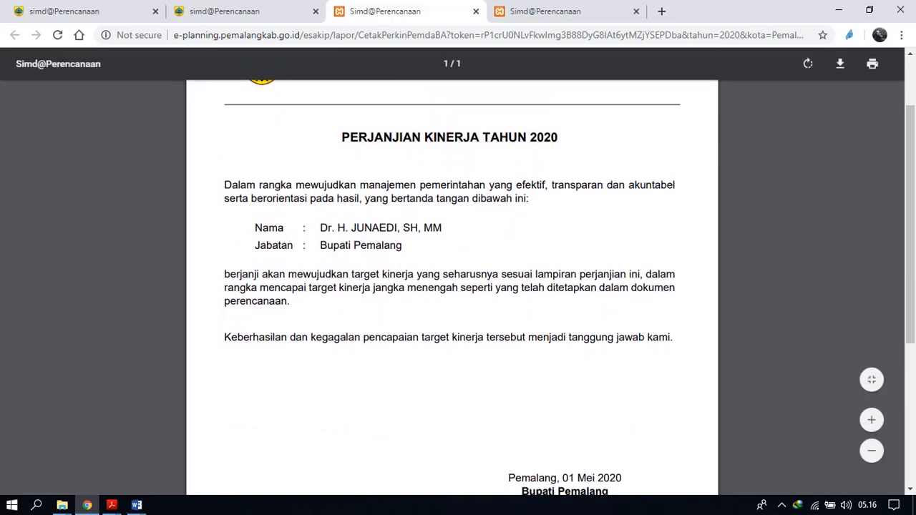
scroll(458, 286, "down", 5)
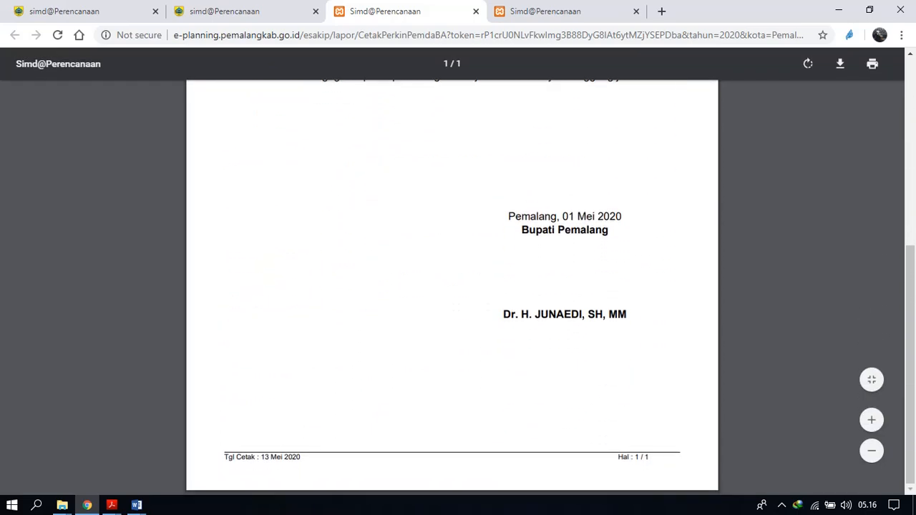
scroll(458, 286, "up", 6)
scroll(458, 286, "down", 6)
scroll(458, 286, "up", 4)
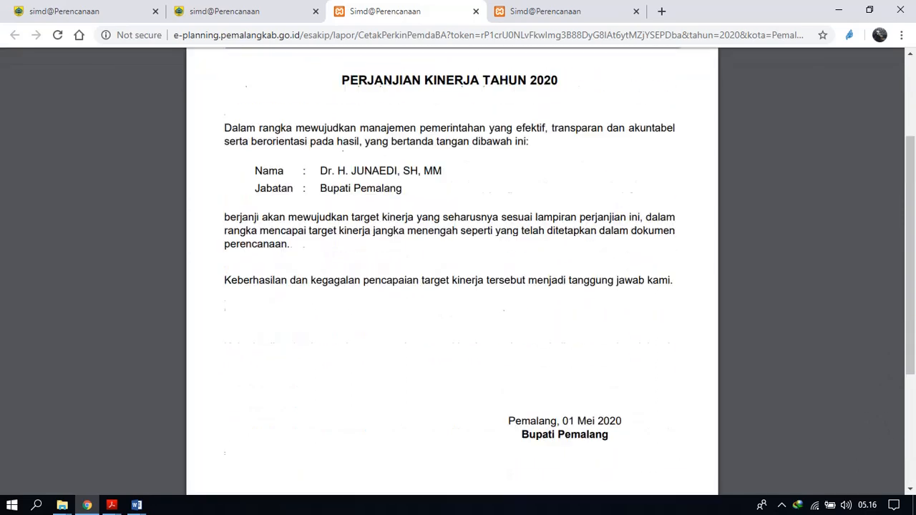
scroll(459, 286, "up", 2)
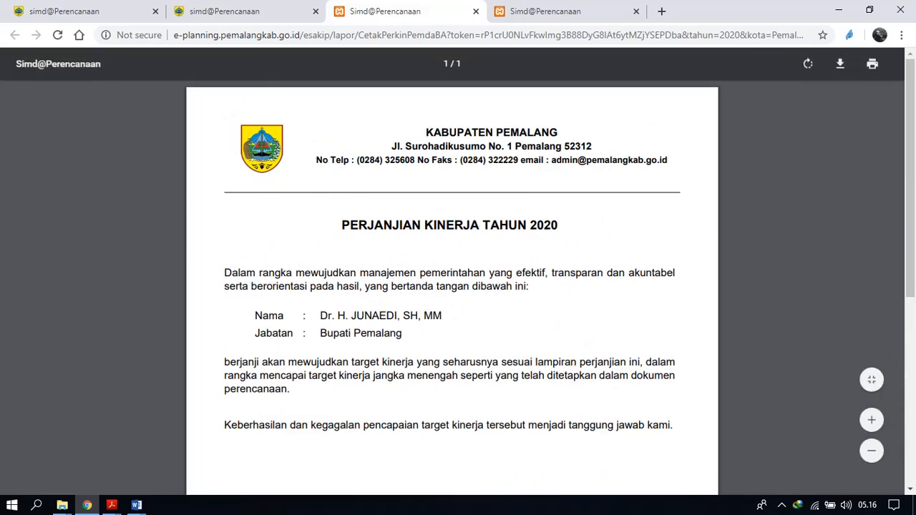
scroll(458, 287, "down", 4)
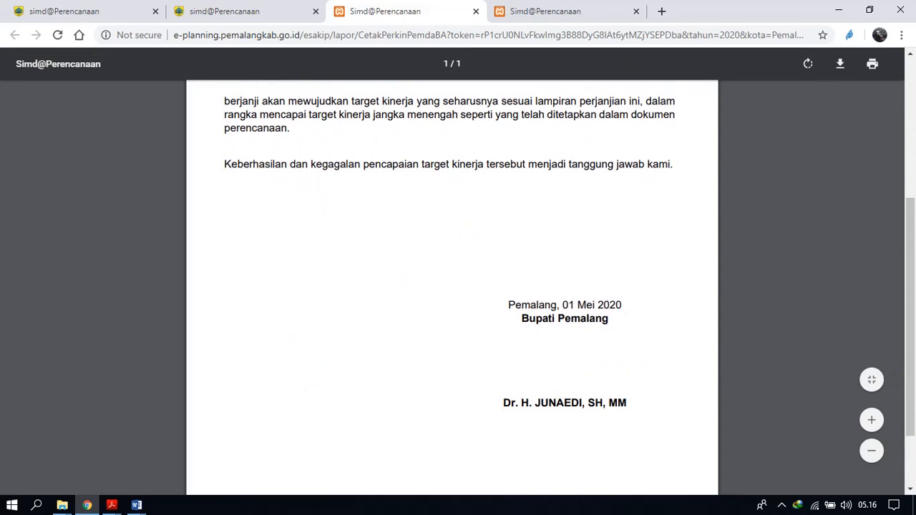
Generate the Lampiran Perjanjian Kinerja Pemda report from the Pelaporan Kinerja form and close the two older report pages.
left_click(236, 11)
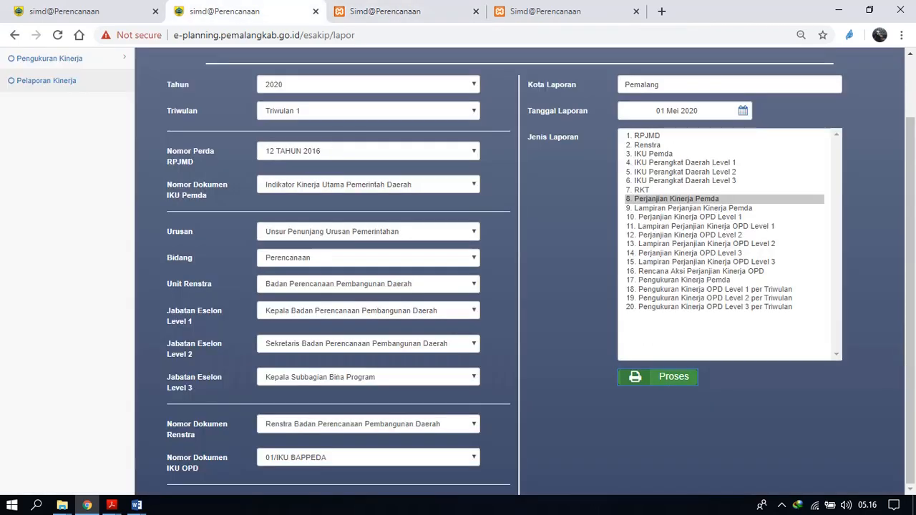
left_click(693, 208)
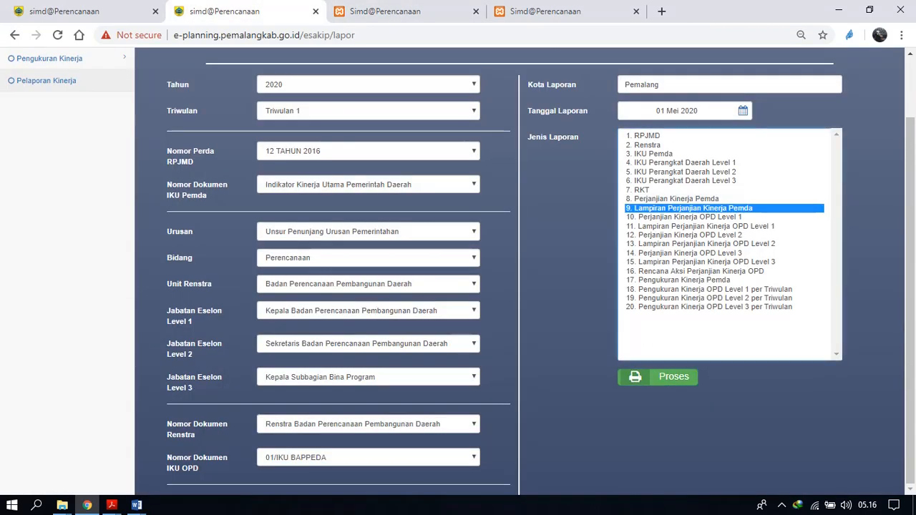
left_click(658, 376)
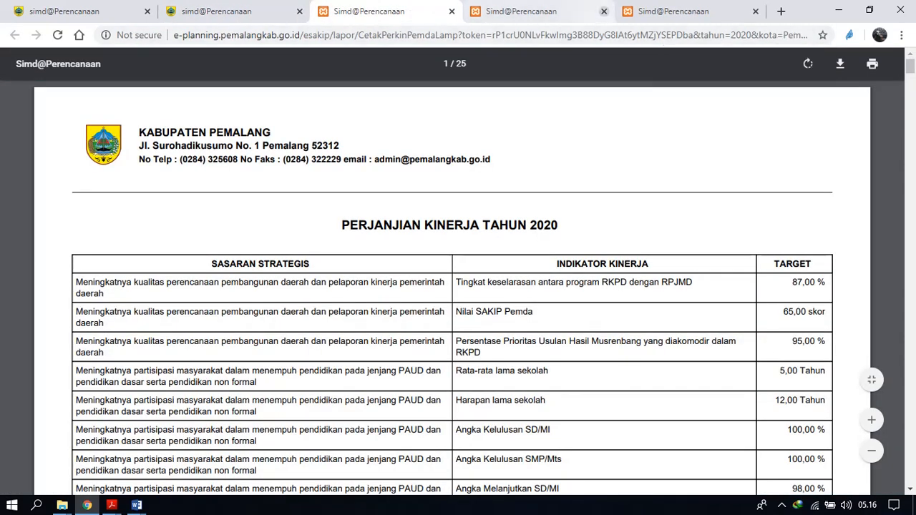
left_click(604, 12)
left_click(605, 11)
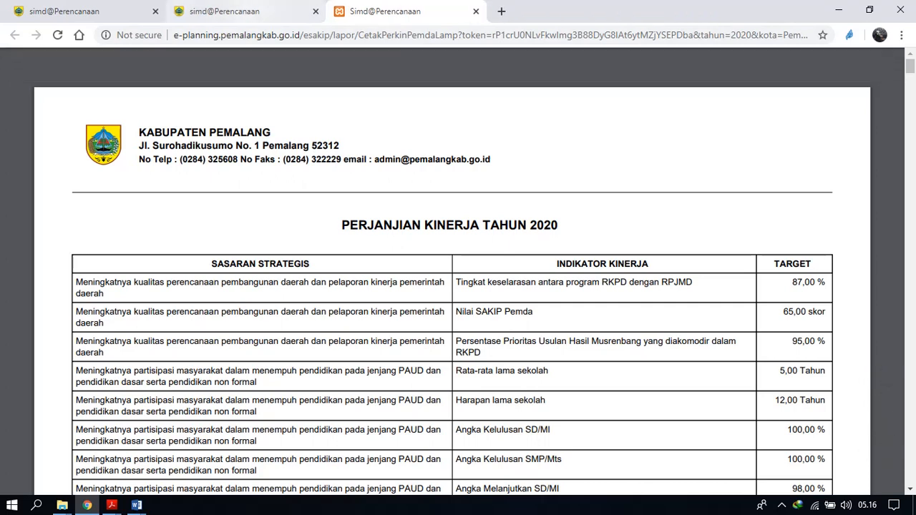
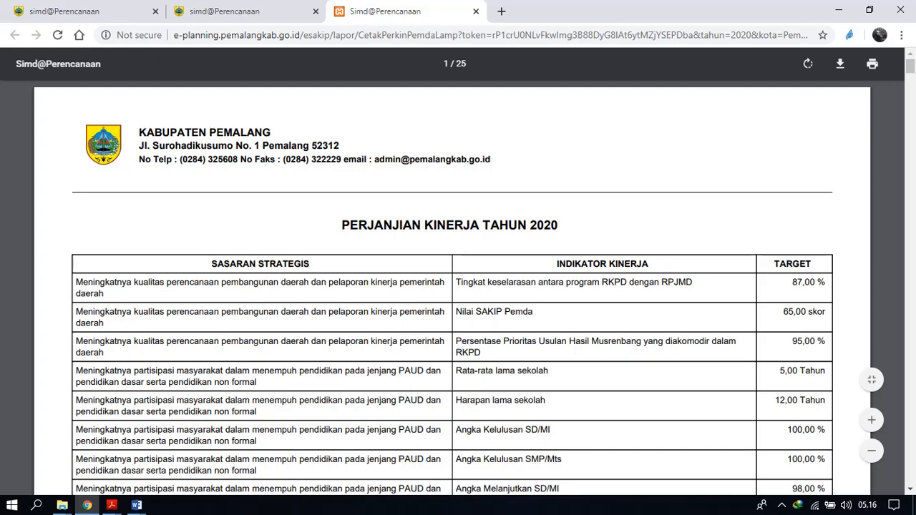
Look through the strategic targets, indicators and program budgets in the Lampiran Perjanjian Kinerja Pemda report, then return to its first page.
scroll(452, 287, "down", 6)
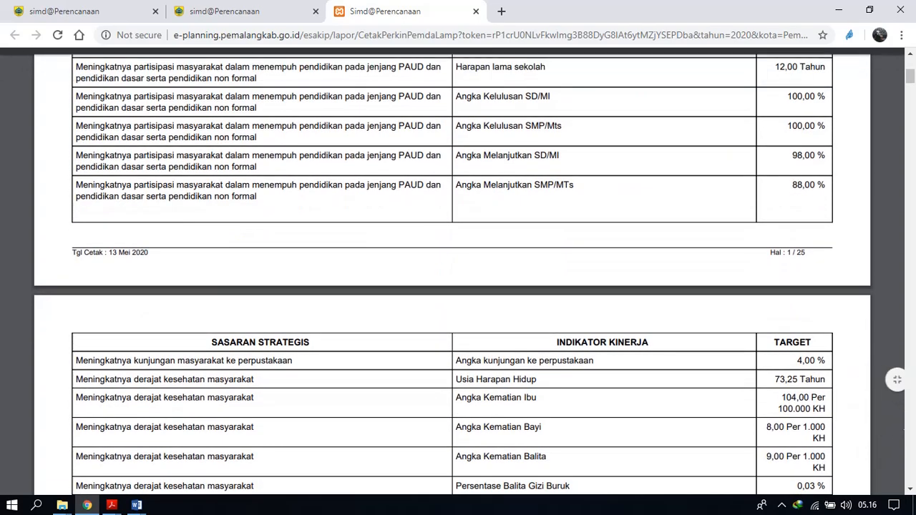
scroll(453, 286, "down", 15)
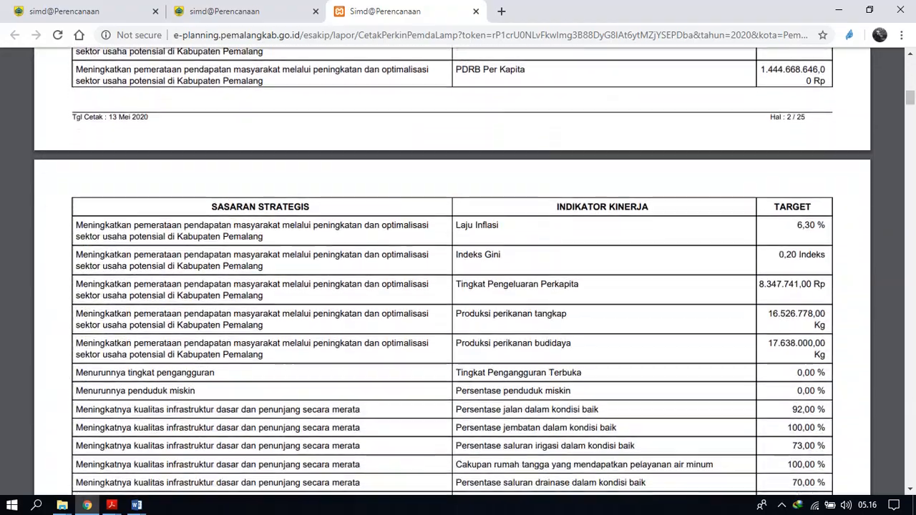
scroll(453, 286, "down", 15)
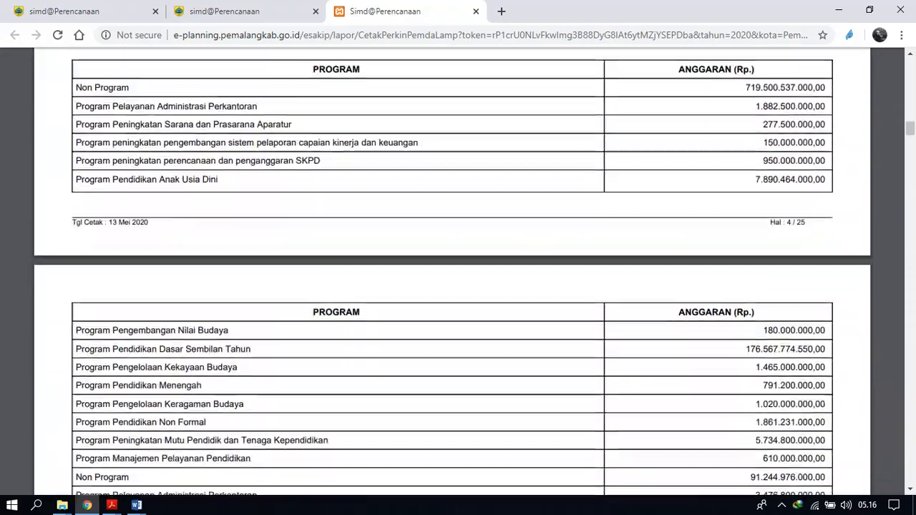
scroll(452, 286, "down", 3)
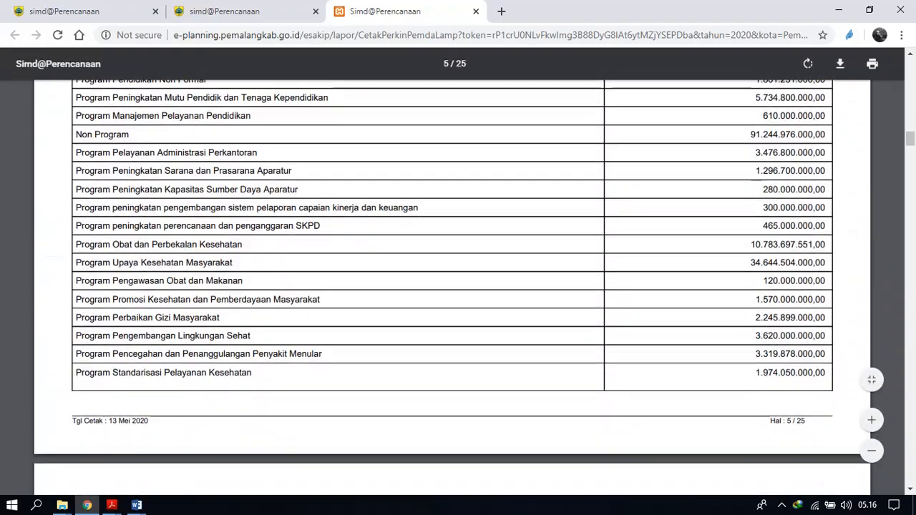
scroll(452, 287, "down", 20)
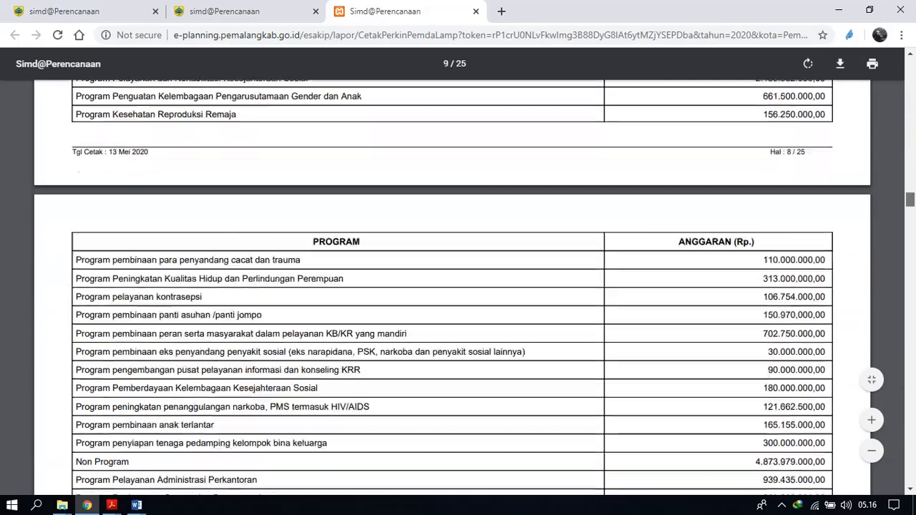
scroll(452, 287, "down", 20)
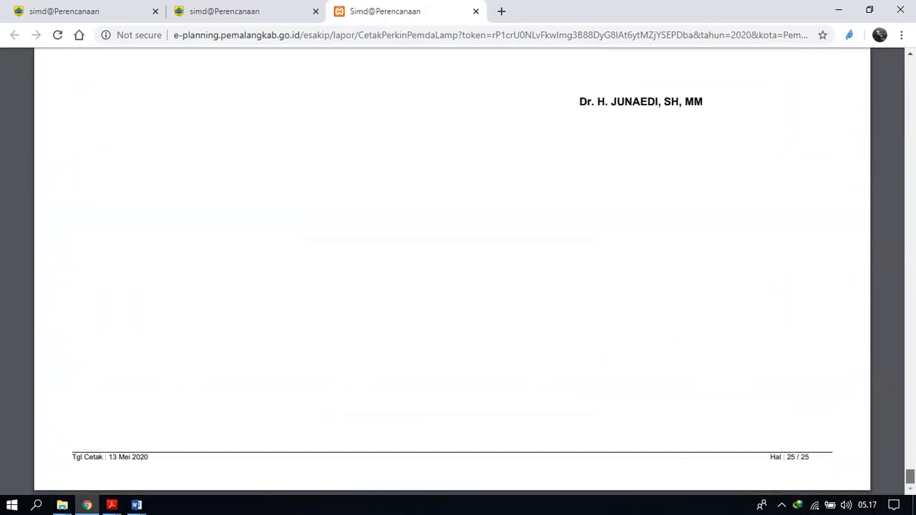
scroll(453, 287, "up", 6)
scroll(452, 287, "up", 20)
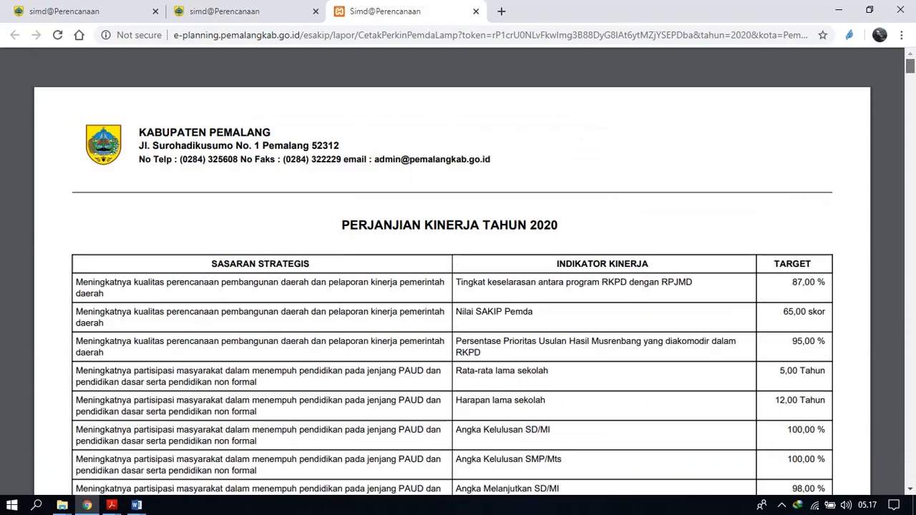
scroll(452, 287, "down", 3)
scroll(452, 286, "up", 3)
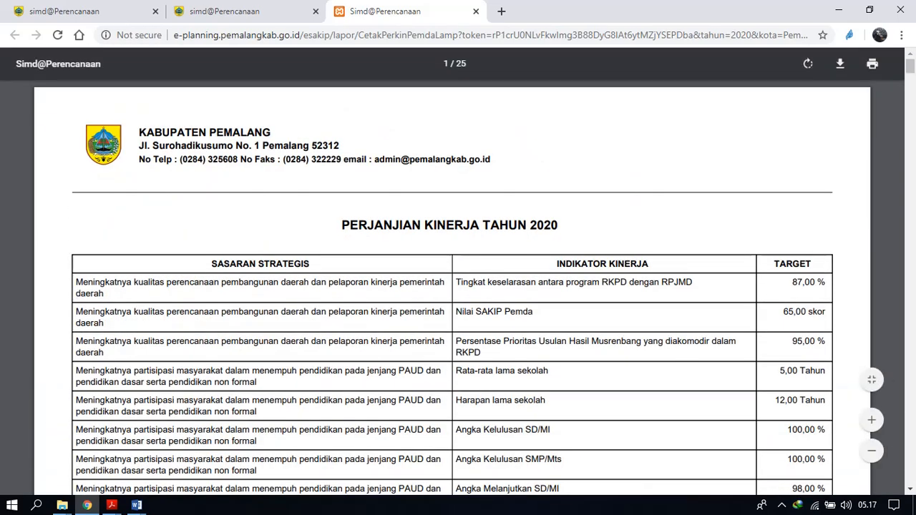
Replace the open Pemda attachment with a newly generated Perjanjian Kinerja OPD Level 1 report and read it through to the signature block.
left_click(224, 11)
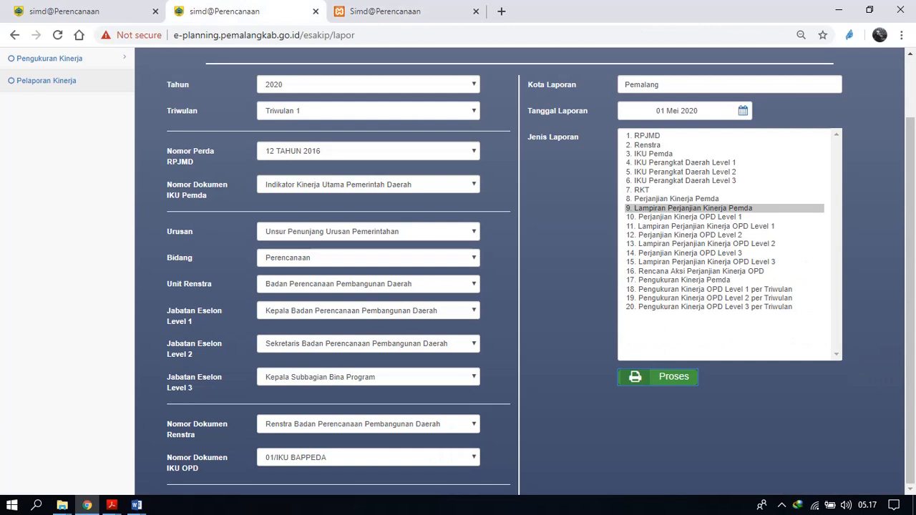
left_click(690, 217)
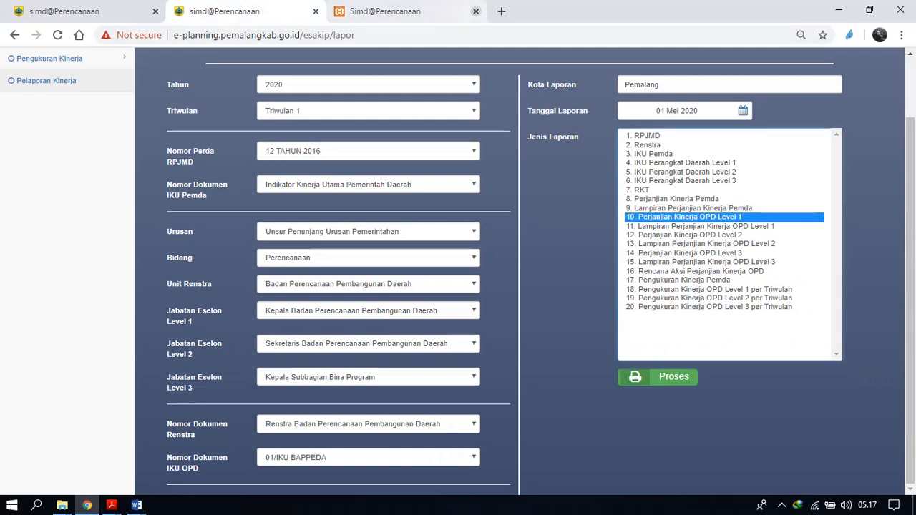
left_click(476, 11)
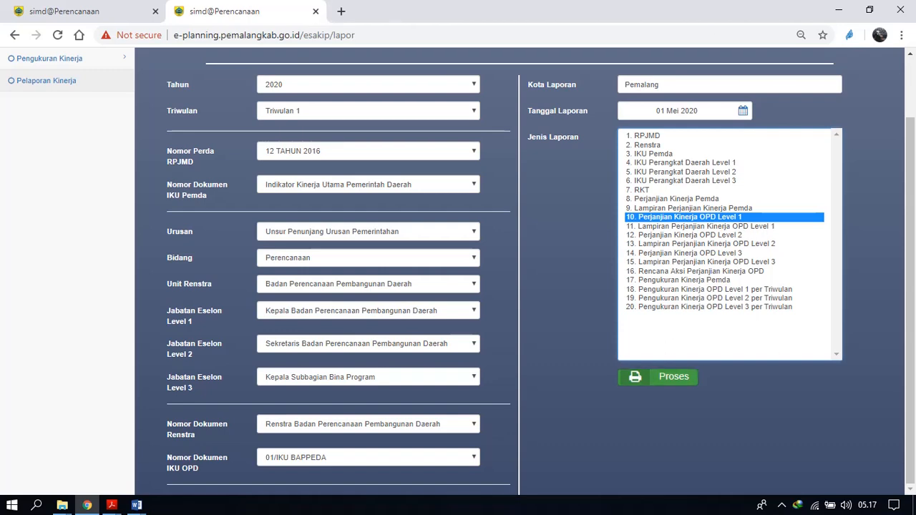
left_click(658, 377)
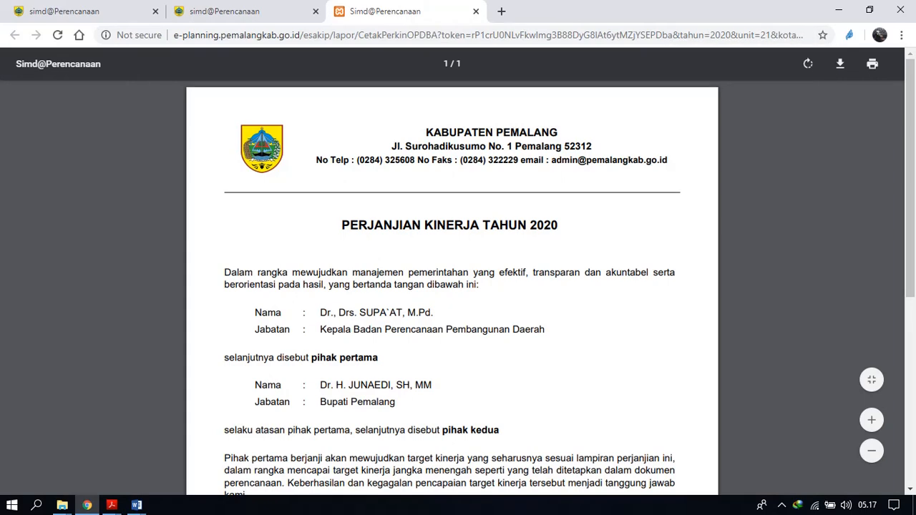
scroll(451, 287, "down", 1)
scroll(452, 286, "up", 1)
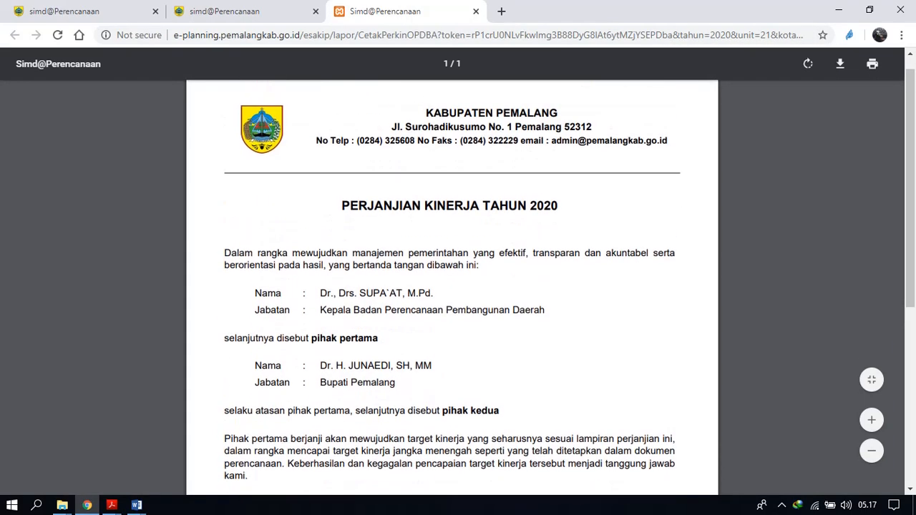
scroll(452, 287, "down", 4)
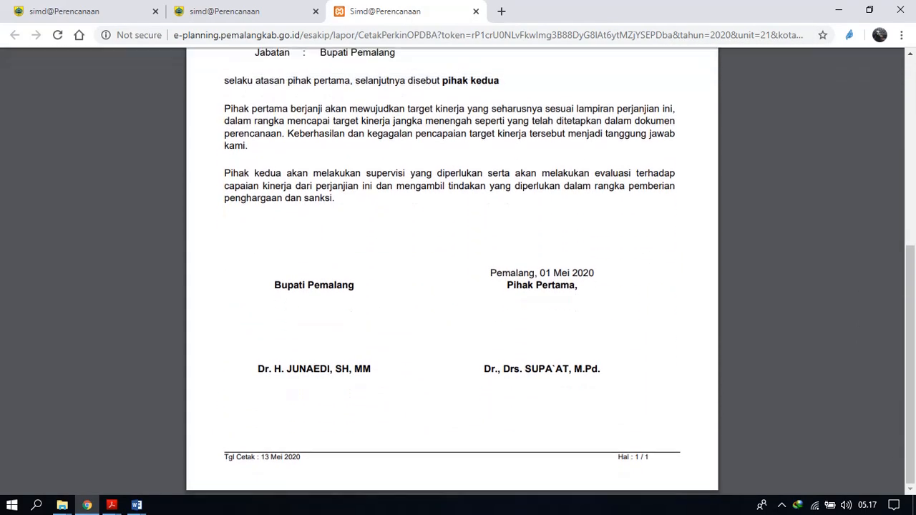
scroll(451, 287, "up", 5)
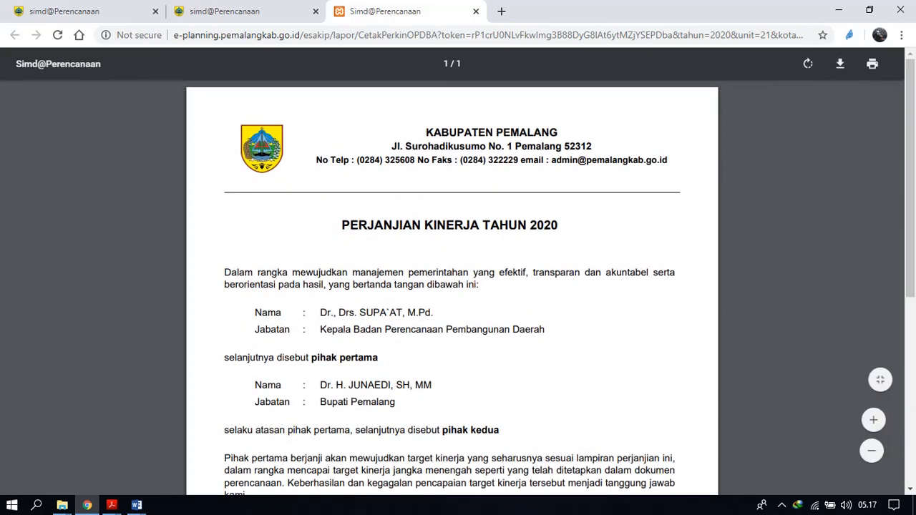
Generate the Lampiran Perjanjian Kinerja OPD Level 1 report from the Pelaporan Kinerja form and review its indicator targets and program budgets.
left_click(224, 12)
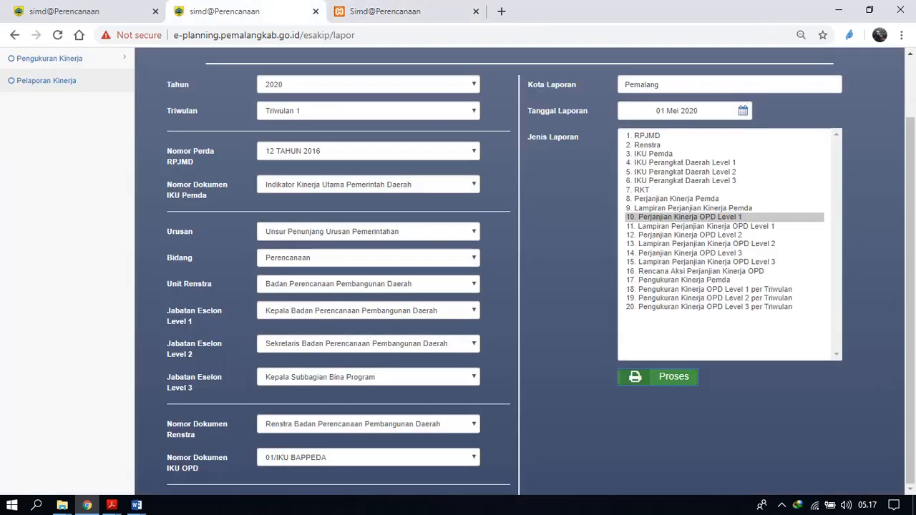
left_click(706, 227)
left_click(673, 377)
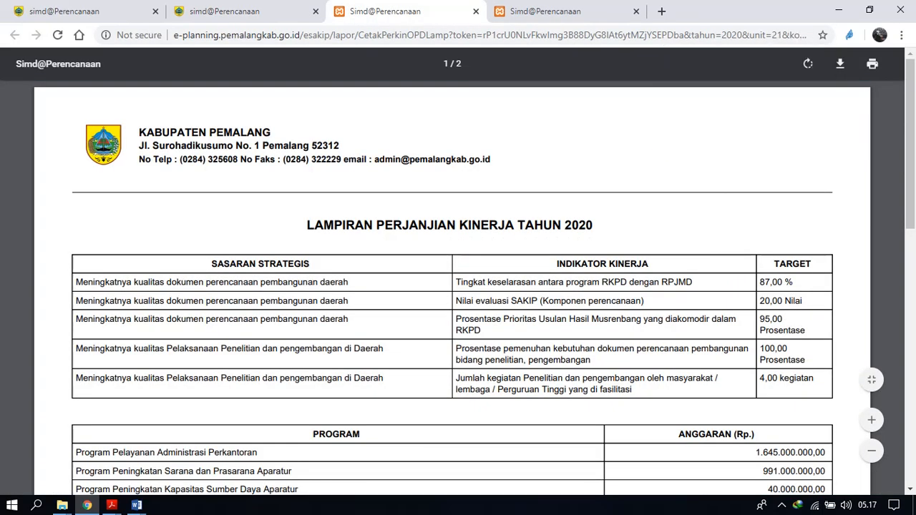
scroll(452, 287, "down", 1)
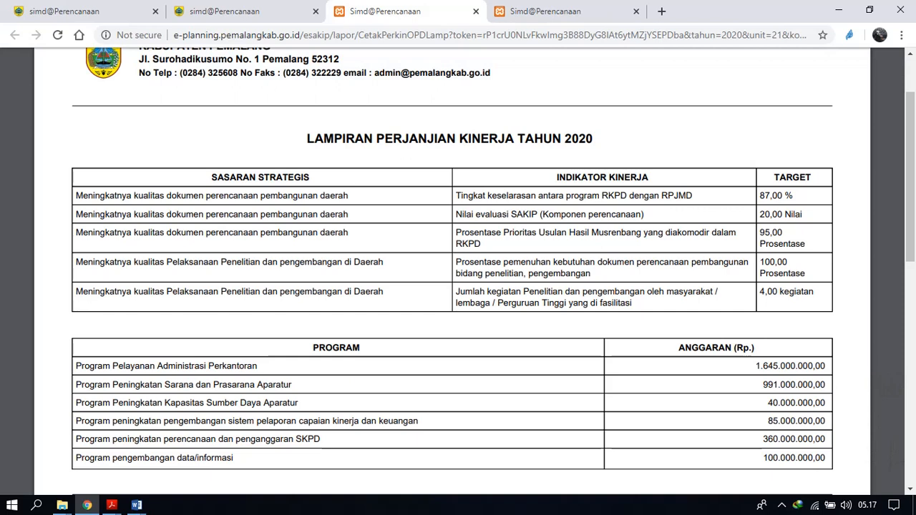
scroll(452, 287, "up", 1)
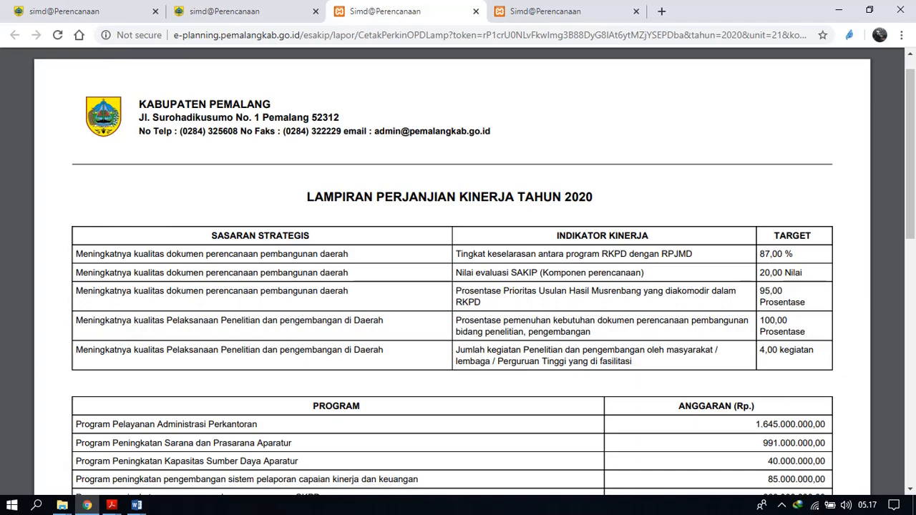
scroll(453, 287, "down", 7)
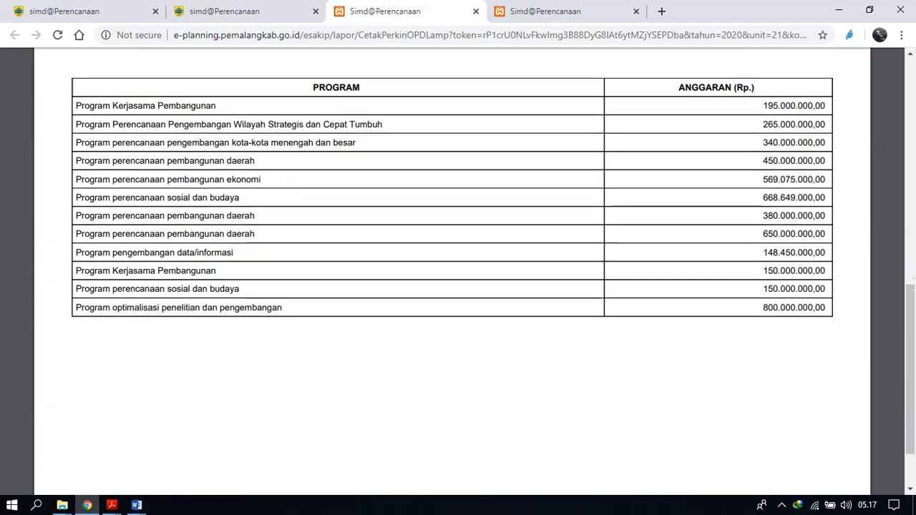
scroll(452, 286, "up", 8)
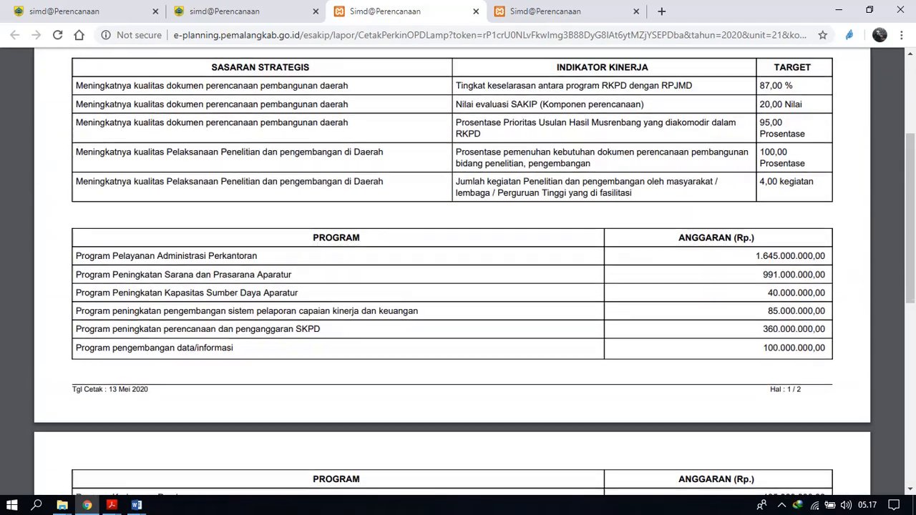
scroll(452, 286, "down", 8)
scroll(452, 286, "up", 9)
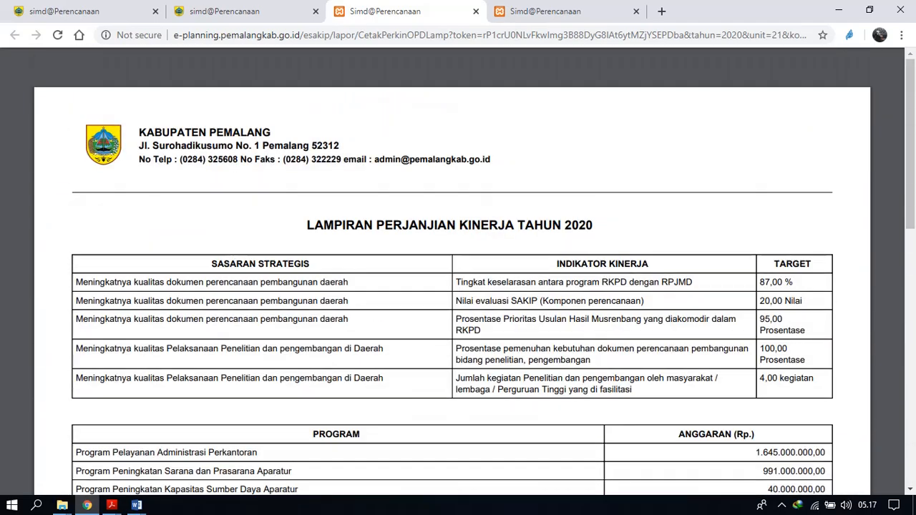
Generate the Perjanjian Kinerja OPD Level 2 report from the Pelaporan Kinerja form and read it through to the signature block.
left_click(250, 11)
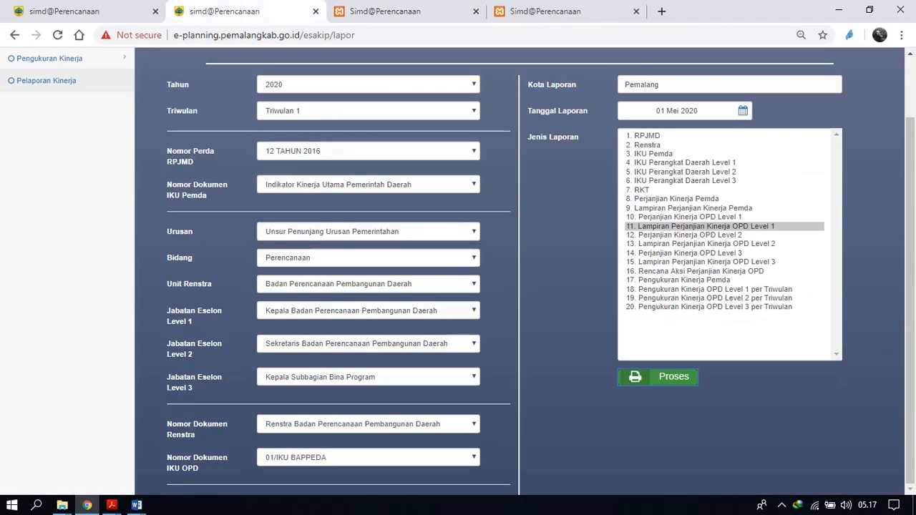
left_click(690, 235)
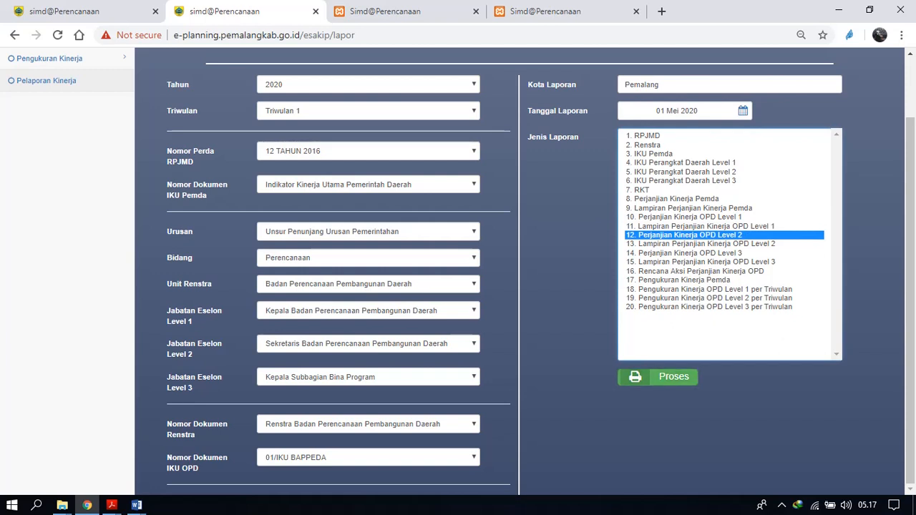
left_click(658, 376)
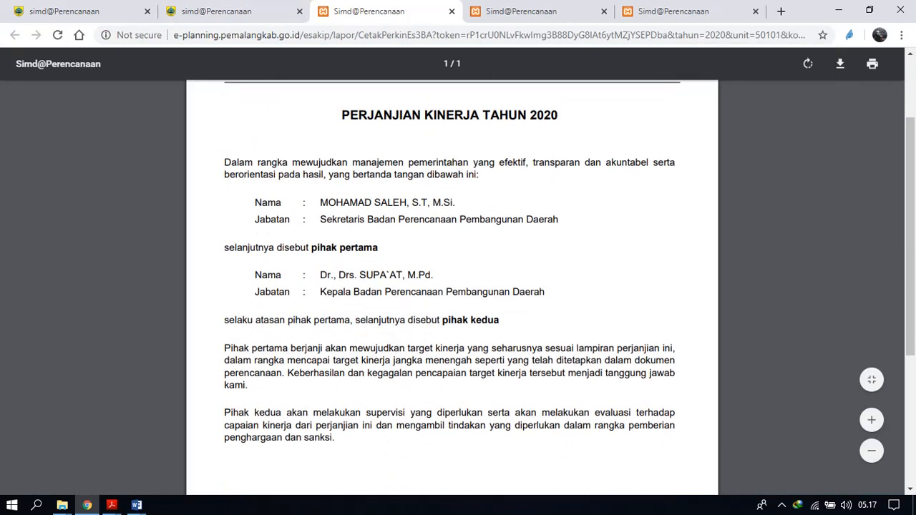
scroll(458, 286, "down", 5)
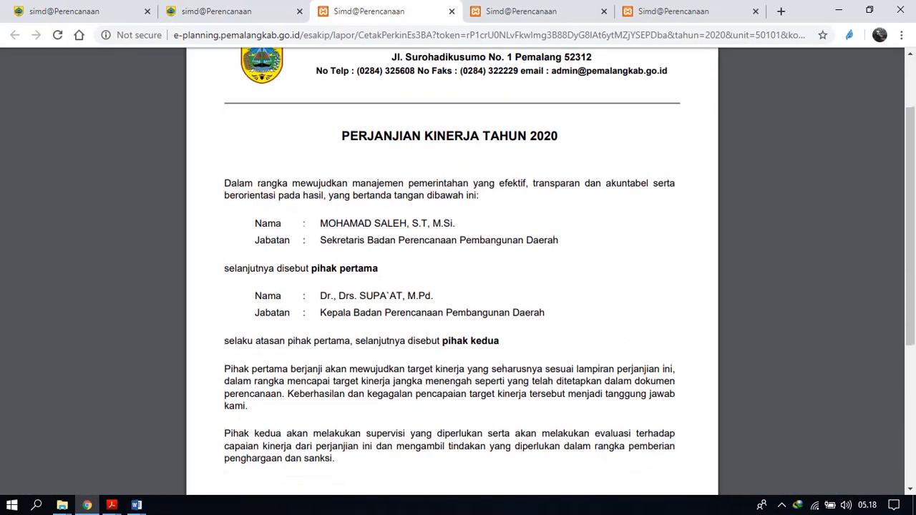
scroll(458, 286, "down", 3)
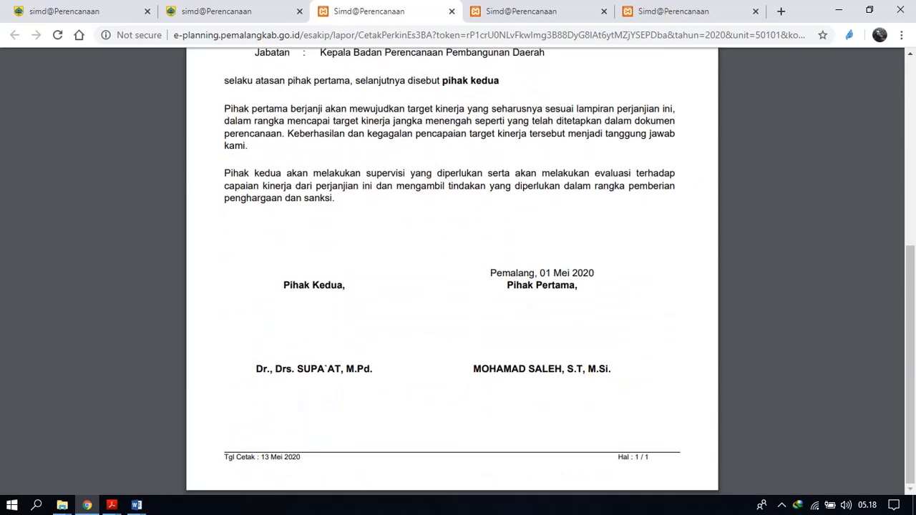
scroll(459, 286, "up", 6)
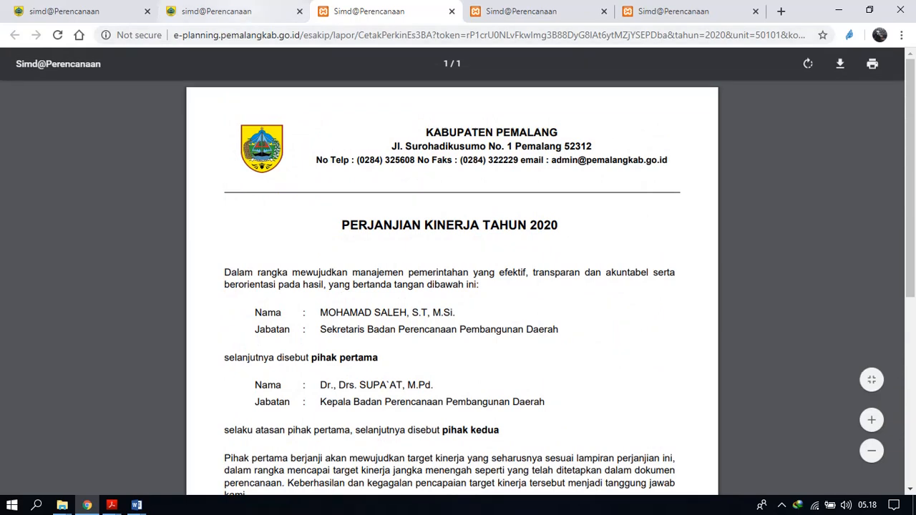
Generate the Lampiran Perjanjian Kinerja OPD Level 2 report from the Pelaporan Kinerja form and review its program targets and activity budgets.
left_click(215, 11)
left_click(707, 244)
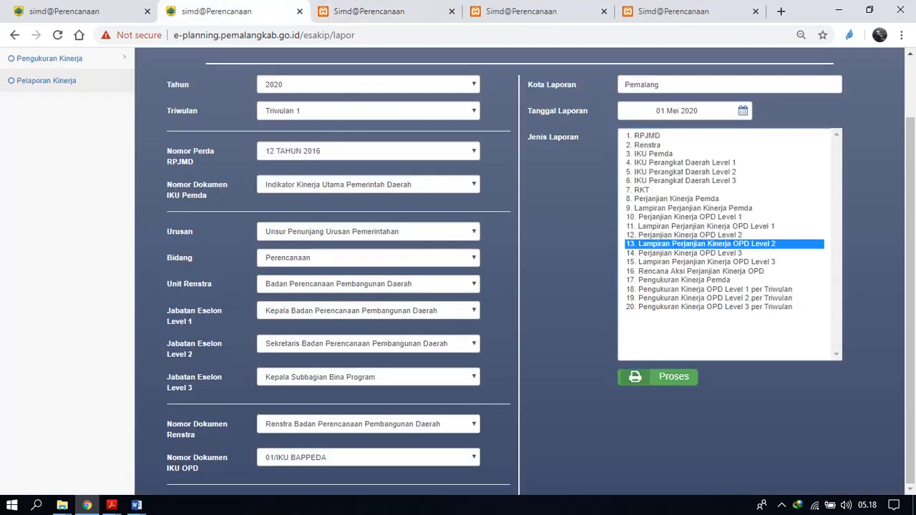
left_click(658, 377)
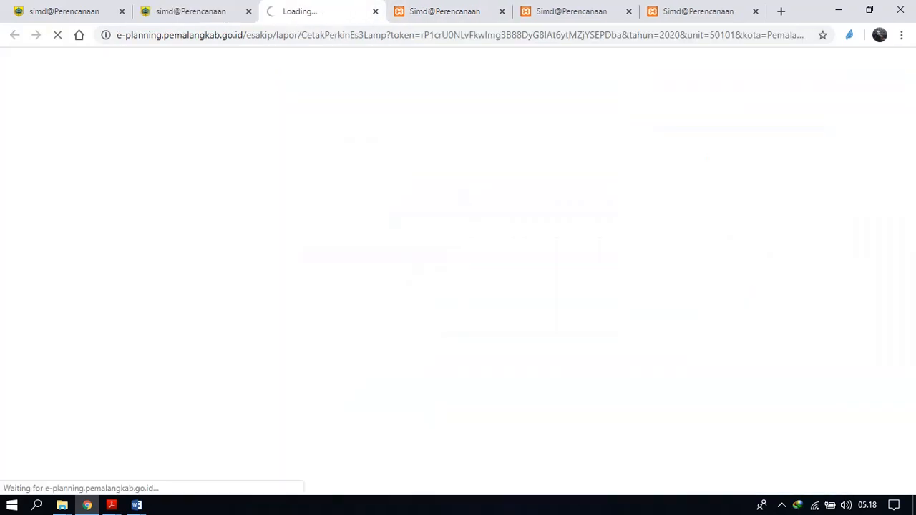
scroll(452, 285, "down", 2)
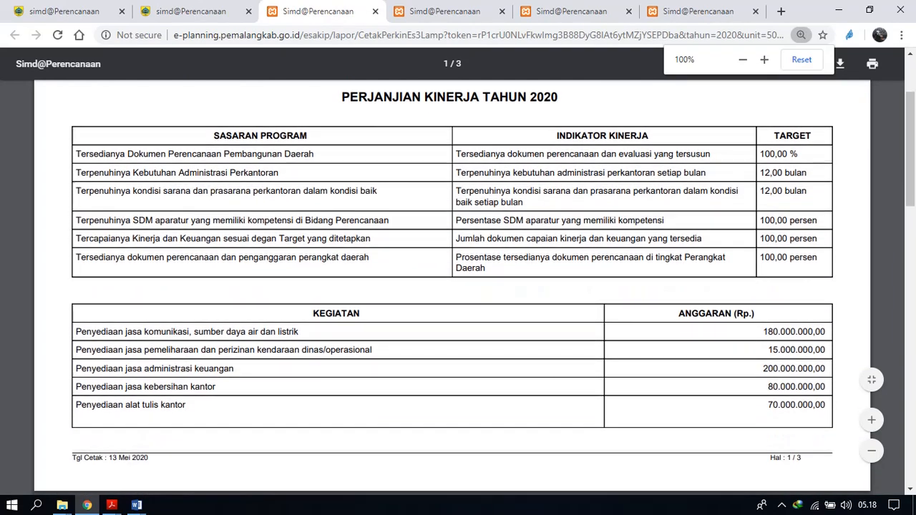
scroll(453, 285, "down", 15)
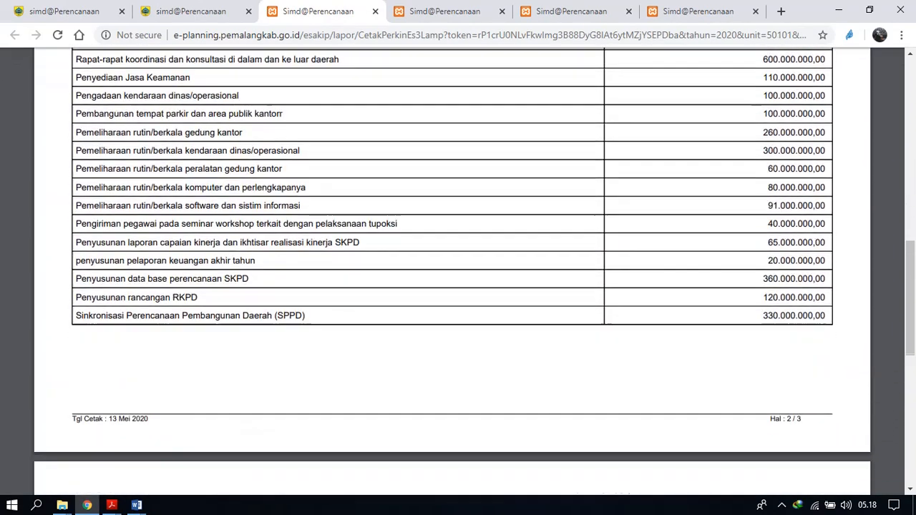
scroll(452, 285, "down", 2)
scroll(452, 285, "up", 20)
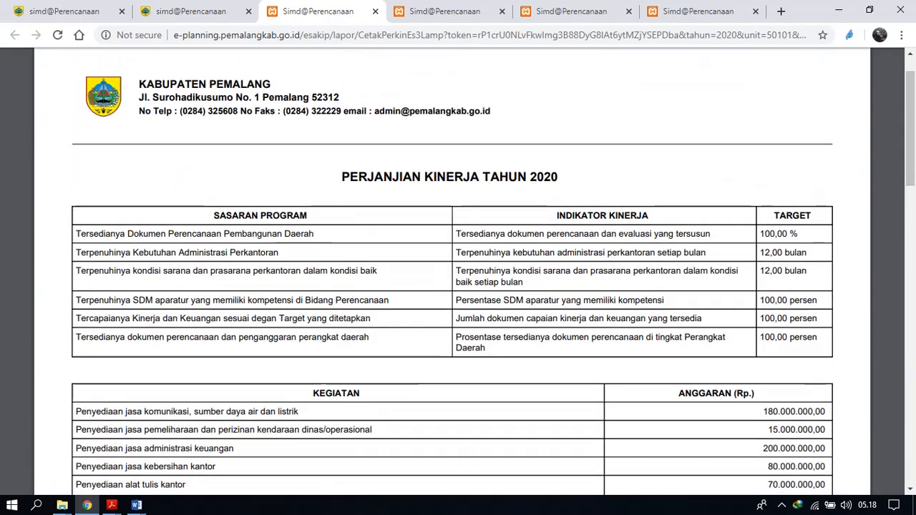
scroll(452, 285, "down", 3)
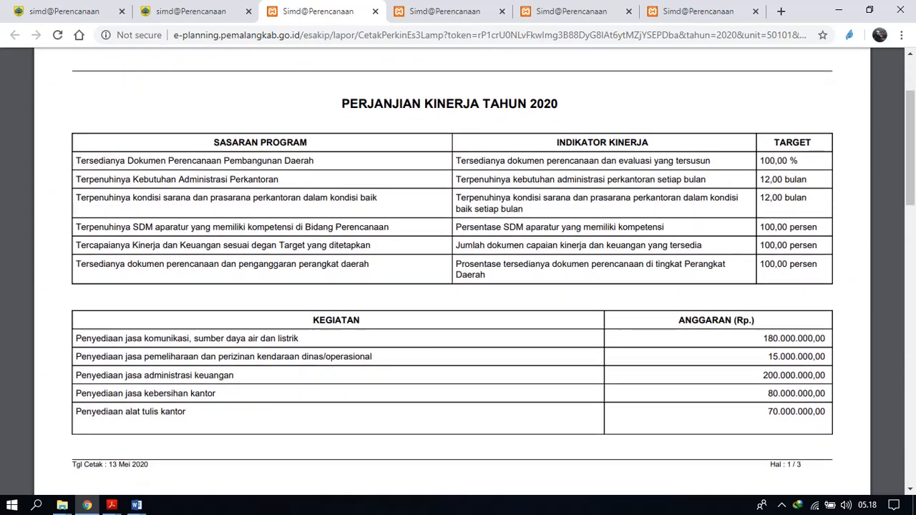
scroll(453, 285, "down", 1)
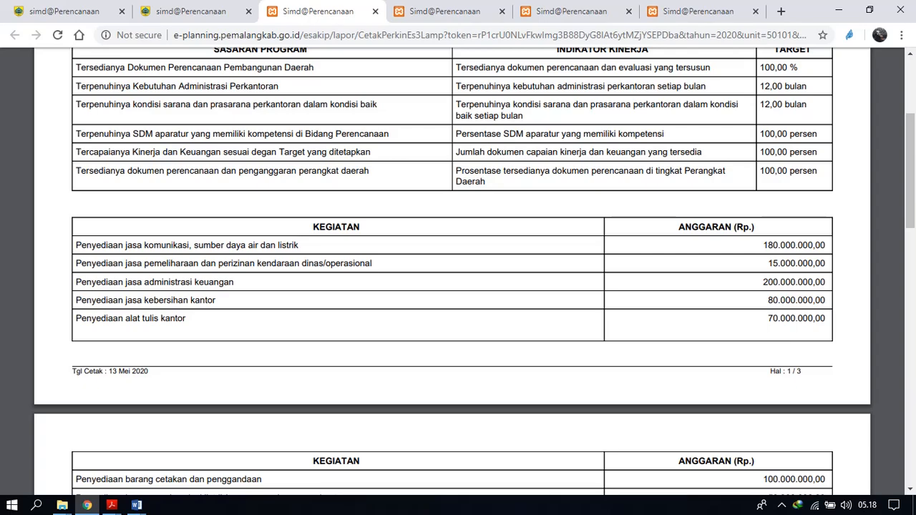
Review the activity budgets across the pages of the Lampiran Perjanjian Kinerja OPD Level 2 report and return to its opening targets table.
scroll(453, 285, "down", 7)
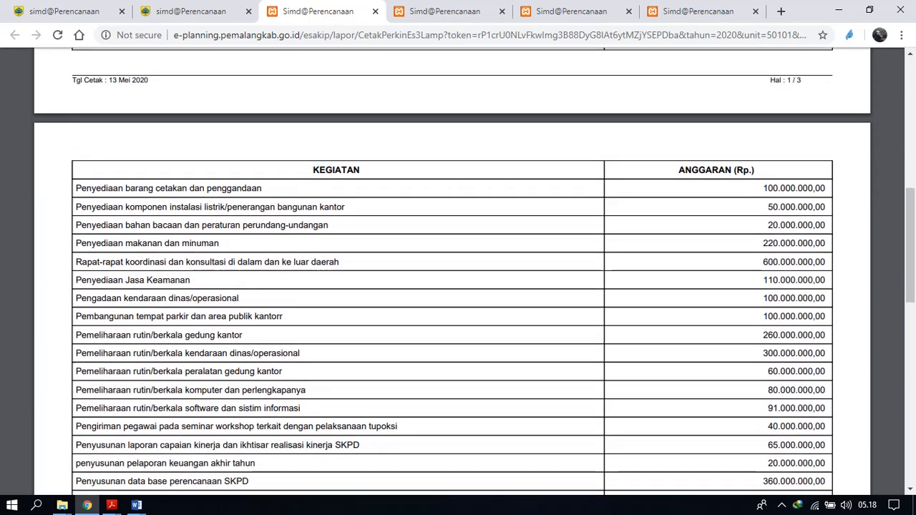
scroll(452, 285, "down", 6)
scroll(452, 285, "up", 17)
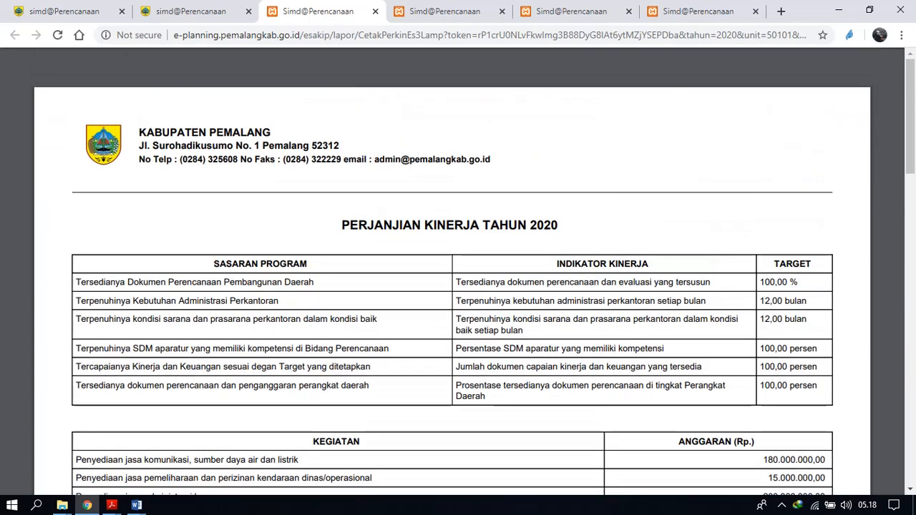
scroll(453, 285, "down", 2)
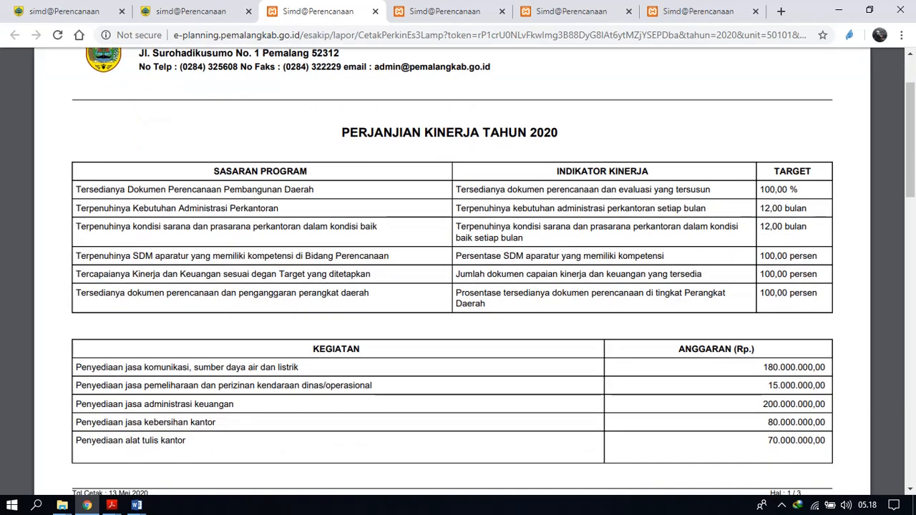
scroll(453, 272, "up", 2)
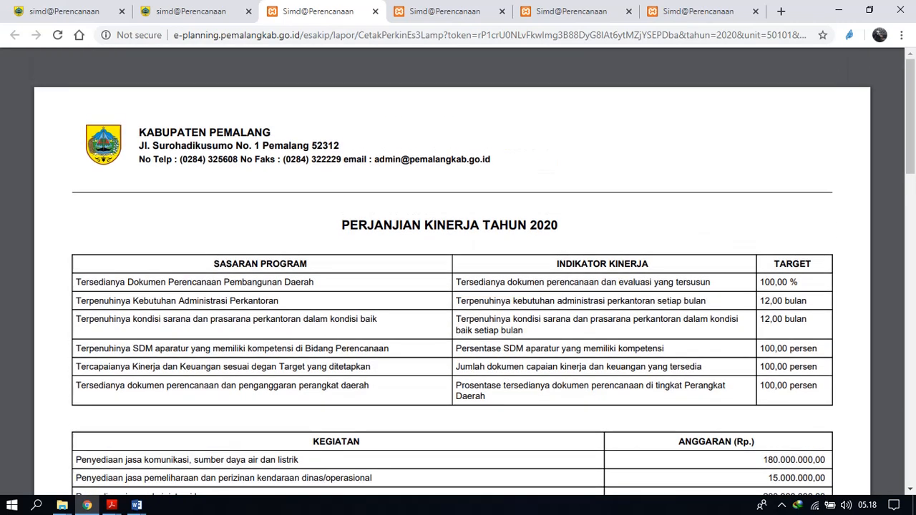
Generate the Perjanjian Kinerja OPD Level 3 report from the Pelaporan Kinerja form and read through the agreement text.
left_click(191, 11)
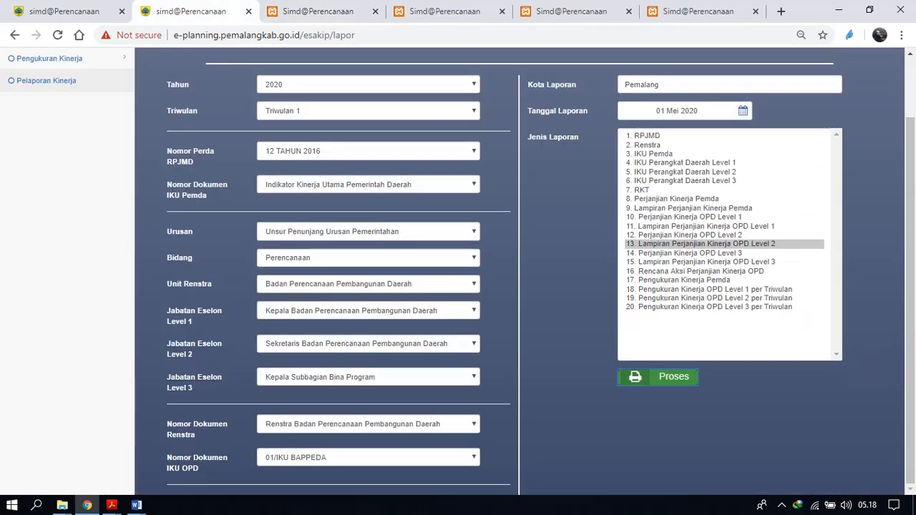
left_click(690, 254)
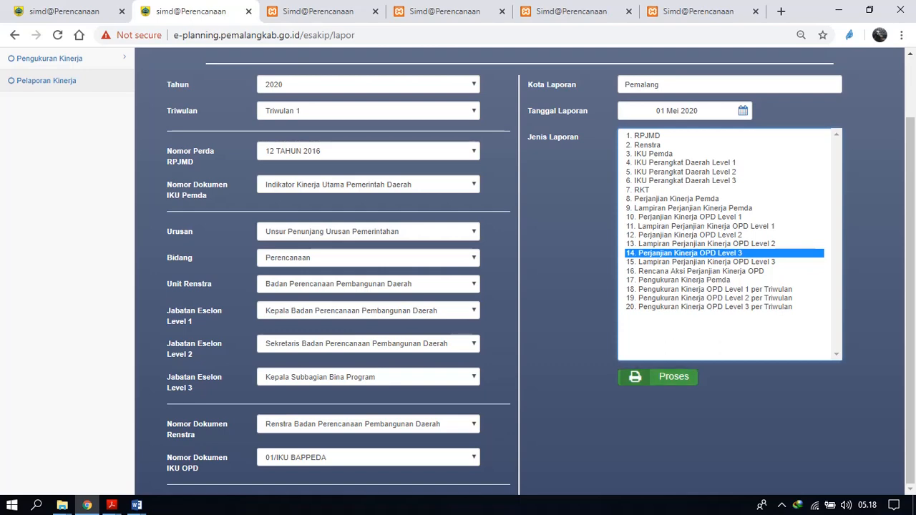
left_click(659, 377)
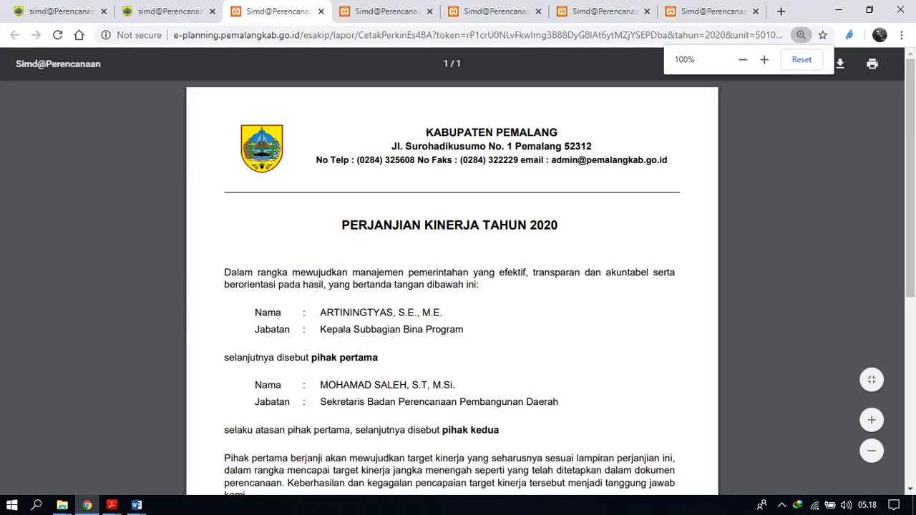
scroll(458, 287, "down", 5)
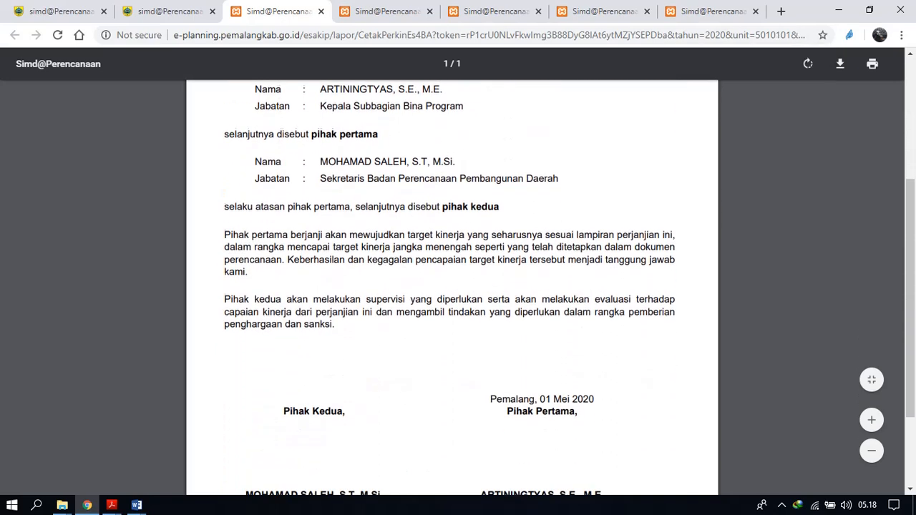
scroll(458, 286, "up", 4)
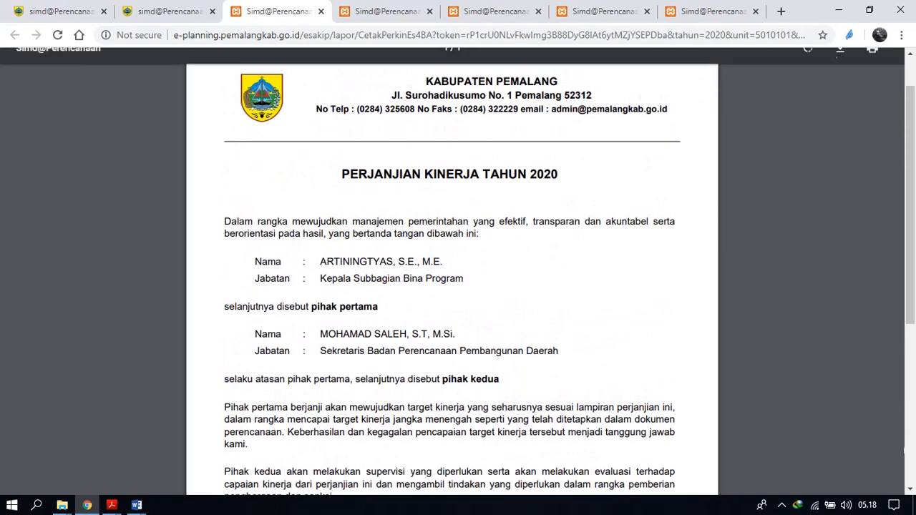
Generate the Lampiran Perjanjian Kinerja OPD Level 3 report from the Pelaporan Kinerja form and review its activity targets and budgets.
left_click(170, 12)
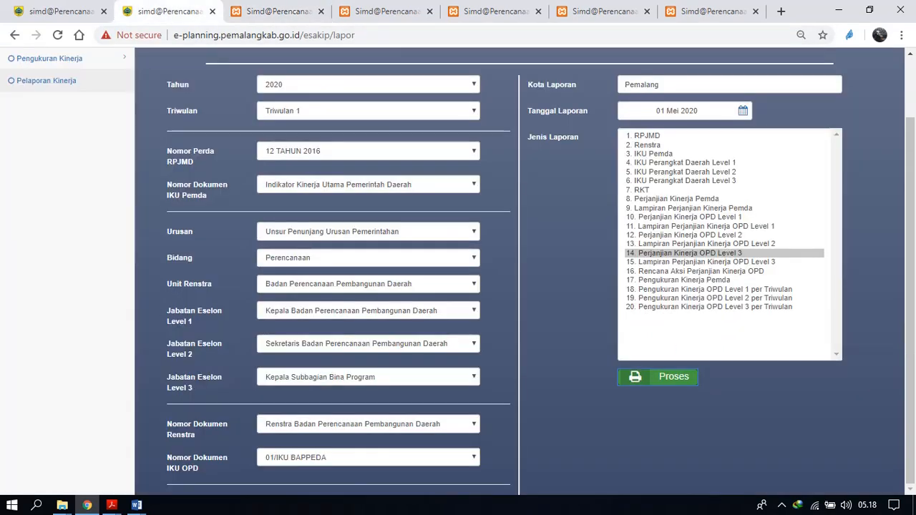
left_click(707, 262)
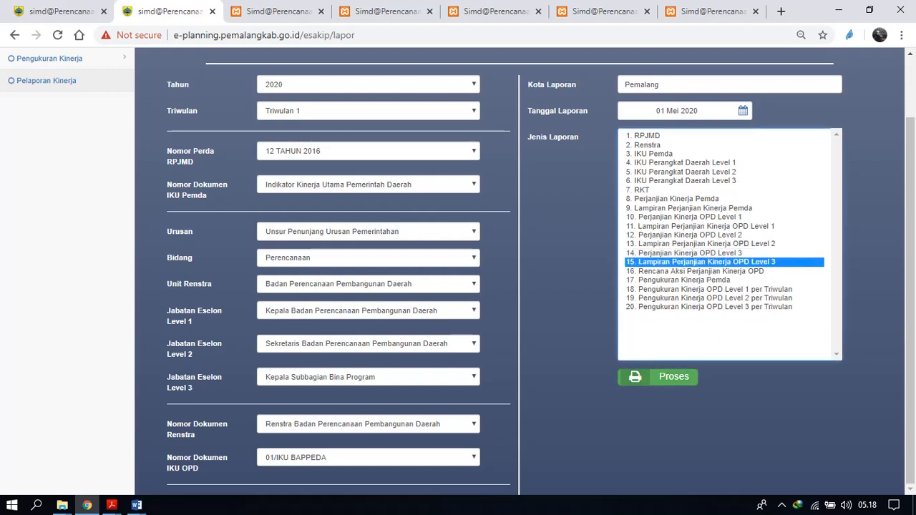
left_click(658, 377)
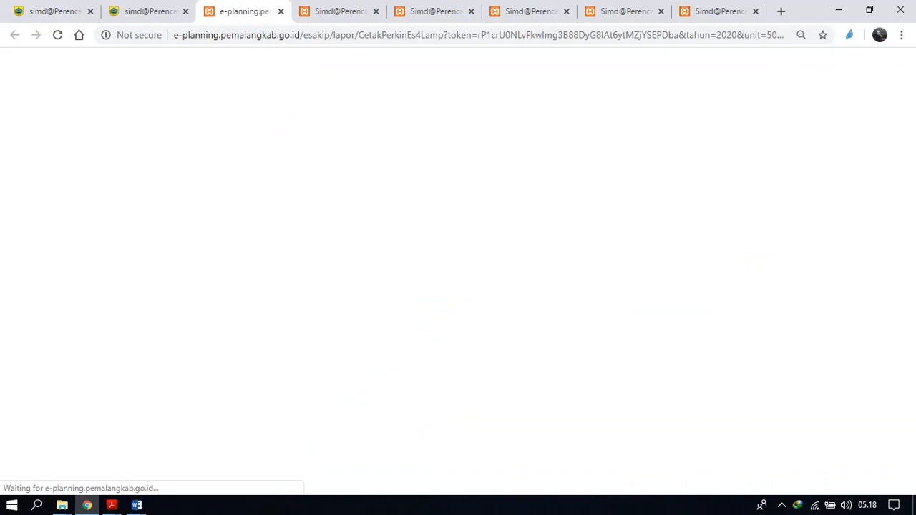
scroll(459, 287, "down", 6)
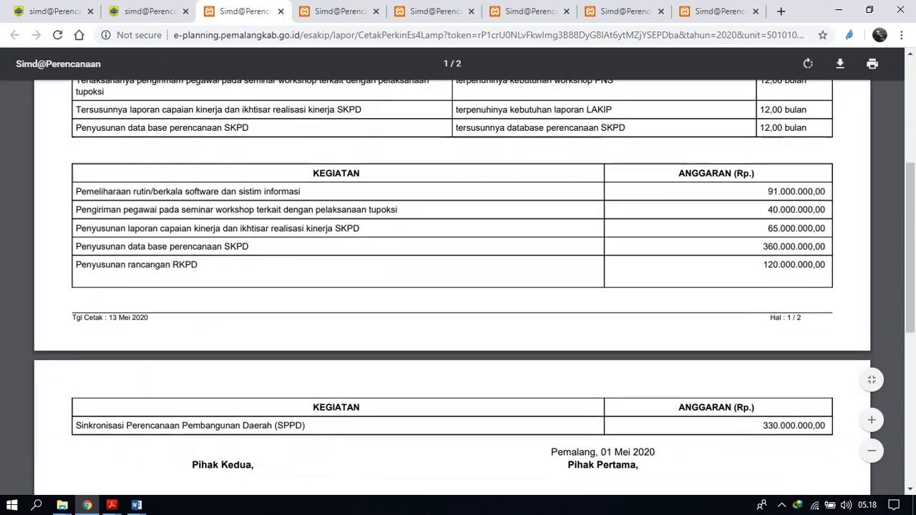
scroll(458, 287, "up", 7)
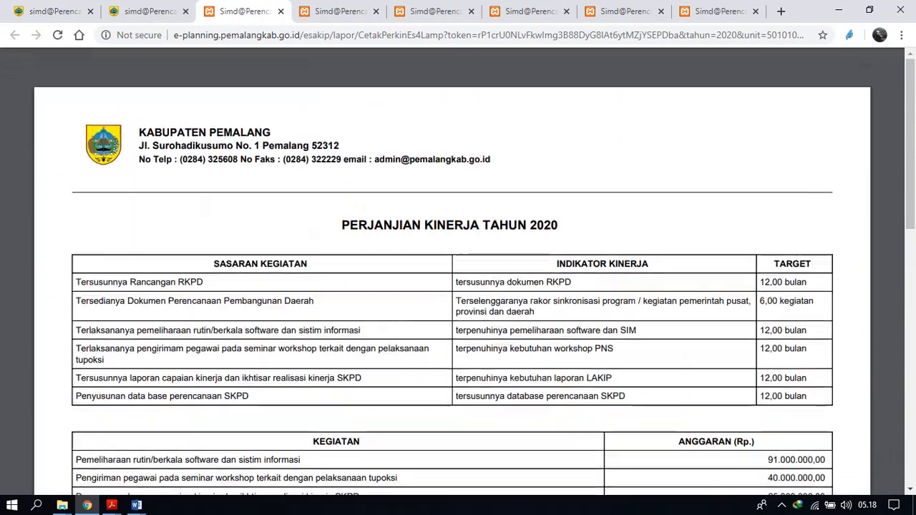
scroll(458, 286, "down", 8)
scroll(459, 286, "up", 4)
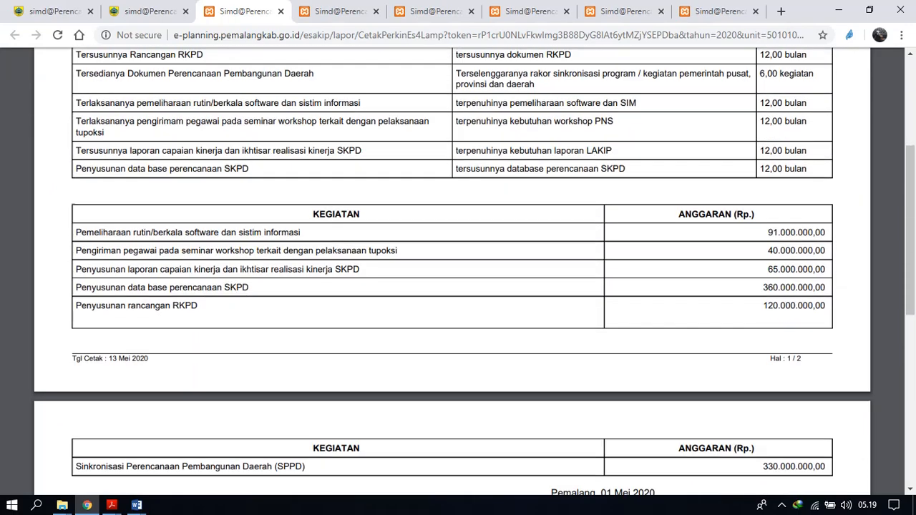
scroll(458, 286, "down", 2)
scroll(459, 286, "up", 6)
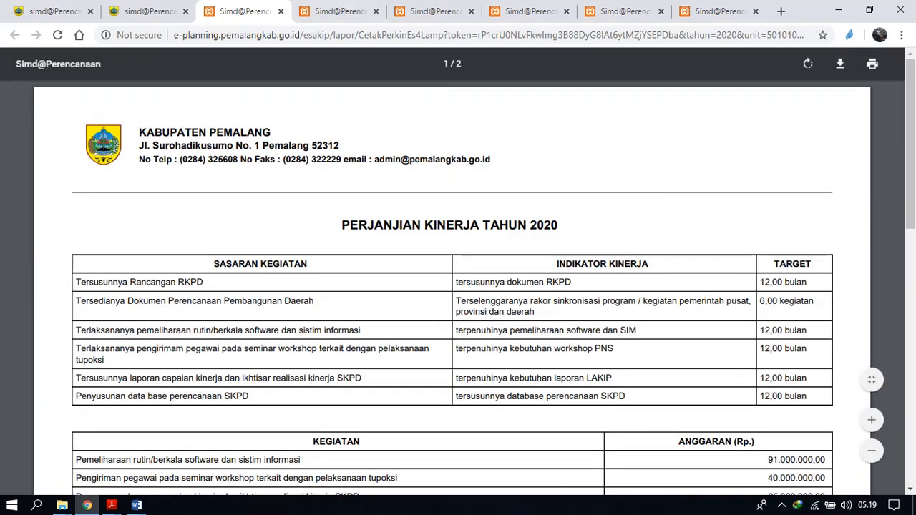
scroll(458, 286, "down", 2)
Generate the Rencana Aksi Perjanjian Kinerja OPD report from the Pelaporan Kinerja form.
left_click(147, 10)
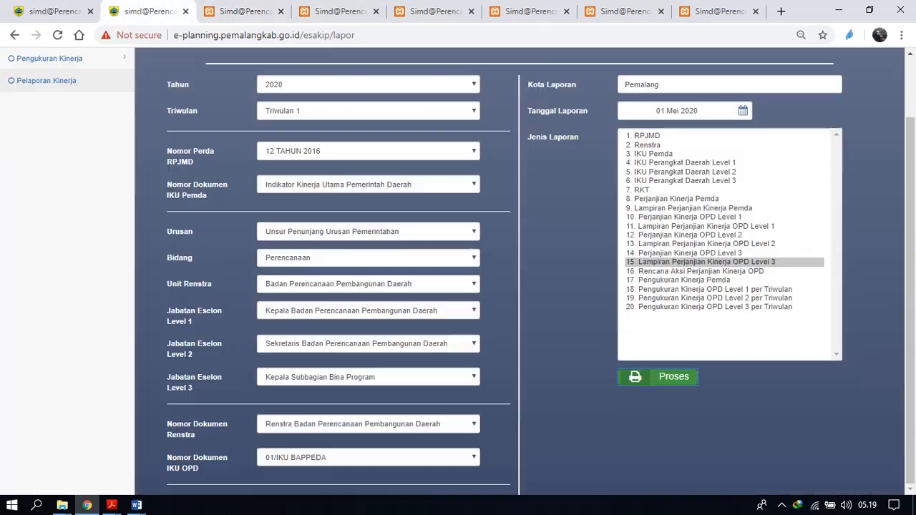
left_click(701, 271)
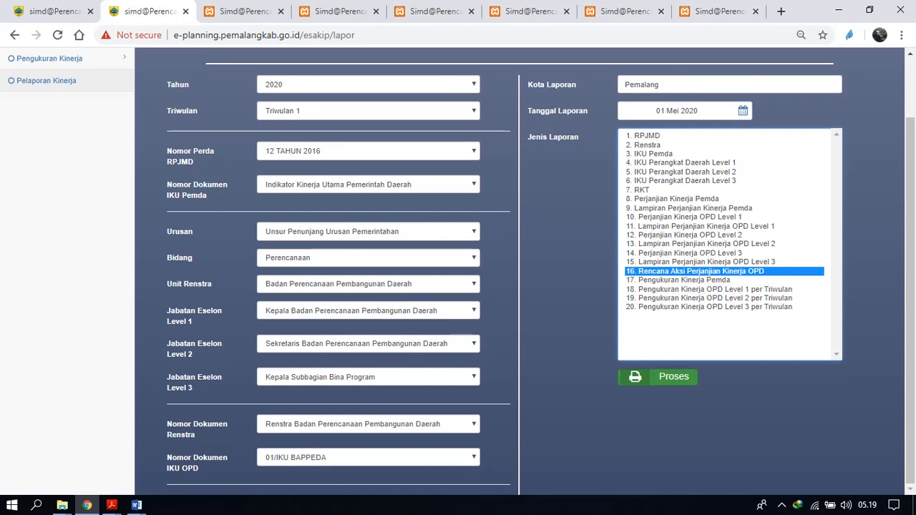
left_click(659, 376)
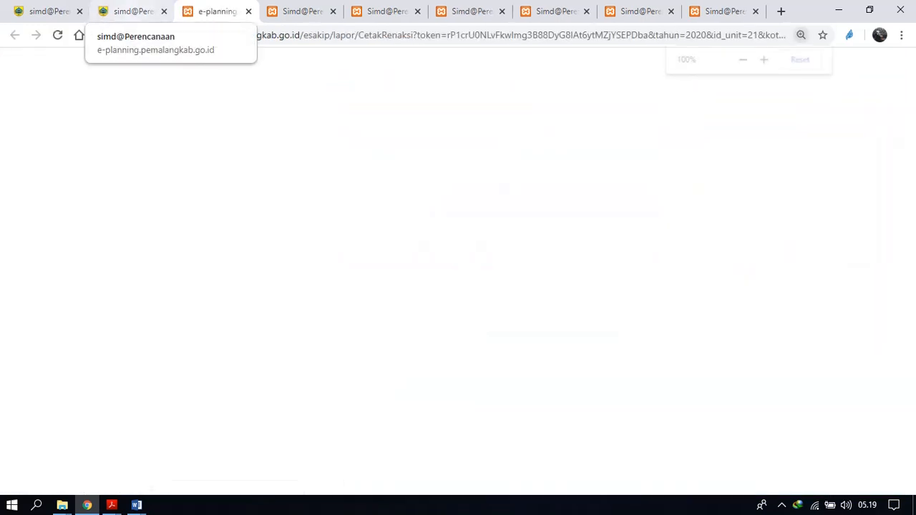
Try to generate the Pengukuran Kinerja Pemda report from the Pelaporan Kinerja form.
left_click(134, 11)
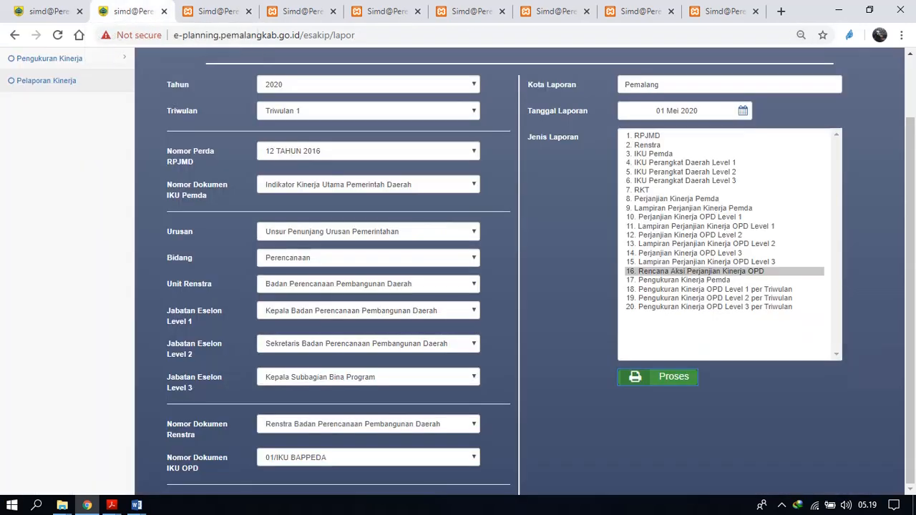
left_click(685, 280)
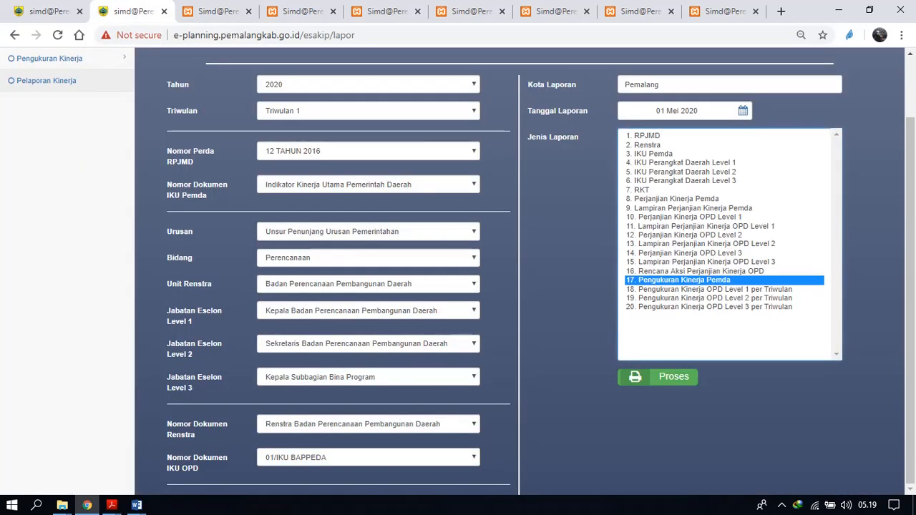
left_click(659, 377)
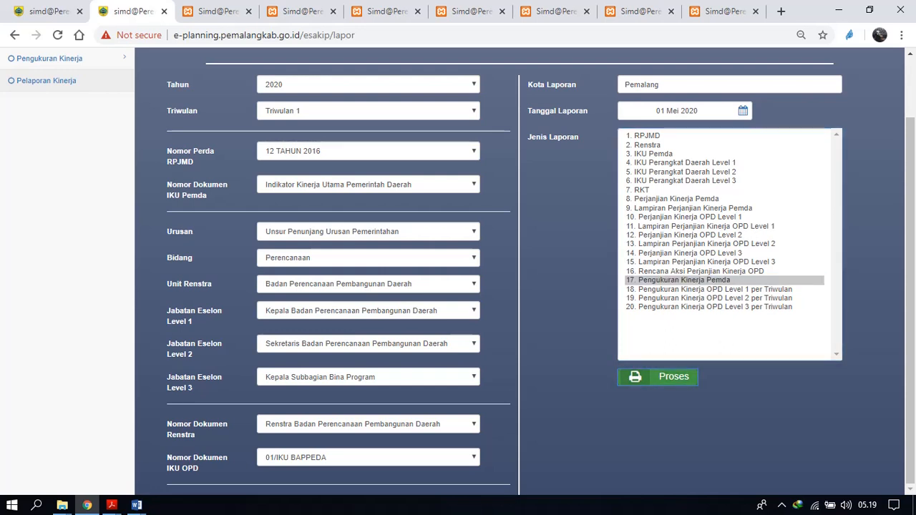
Generate the Pengukuran Kinerja OPD Level 1 per Triwulan report for Triwulan 1 2020 and review its indicator and program budget realisation.
left_click(715, 290)
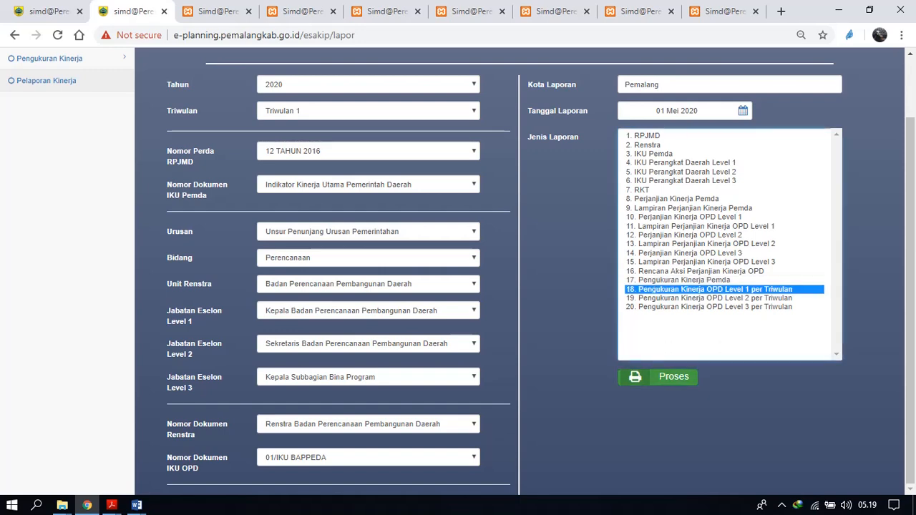
left_click(659, 377)
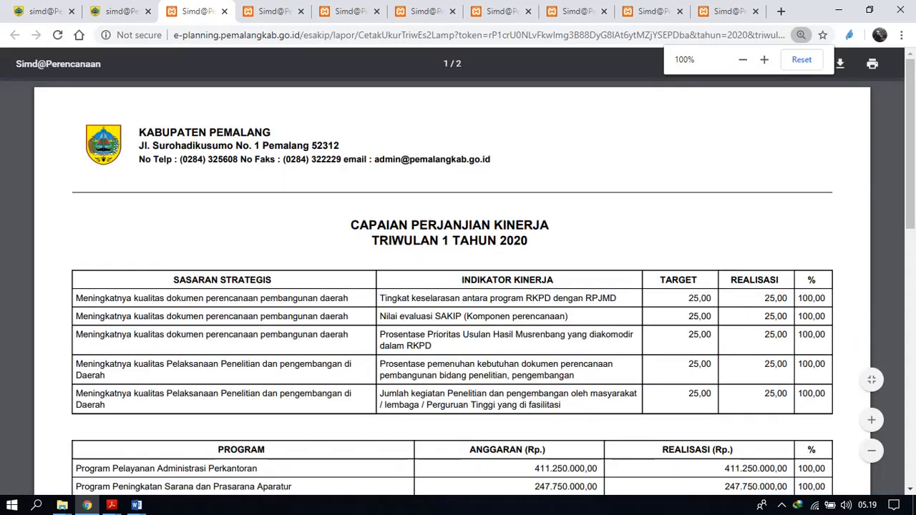
scroll(453, 286, "up", 1)
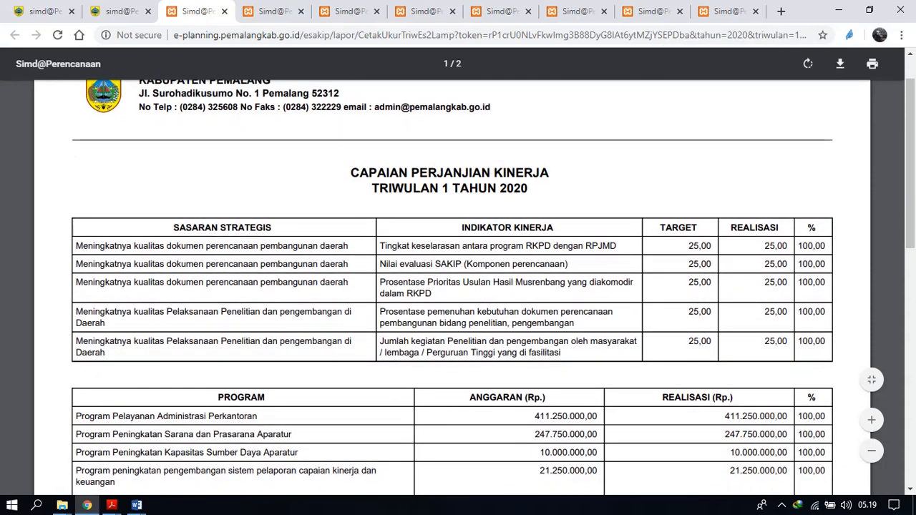
scroll(453, 287, "down", 3)
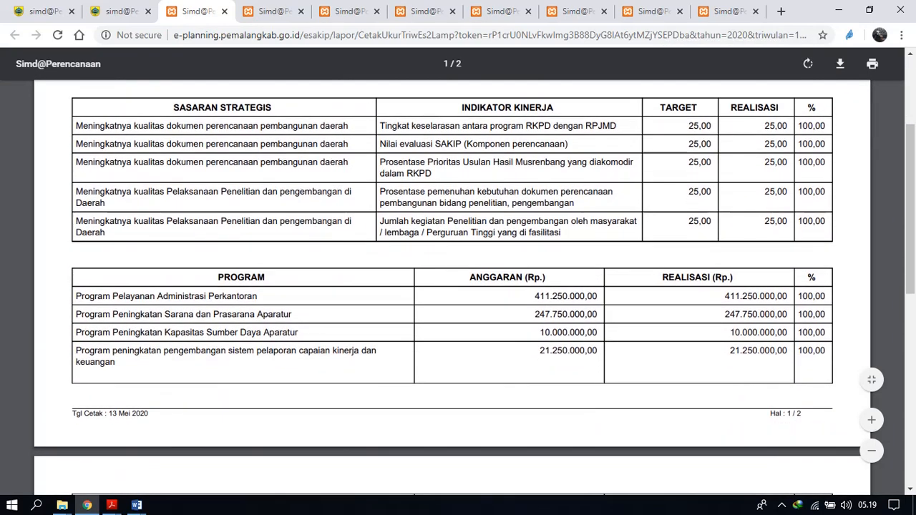
scroll(459, 286, "down", 8)
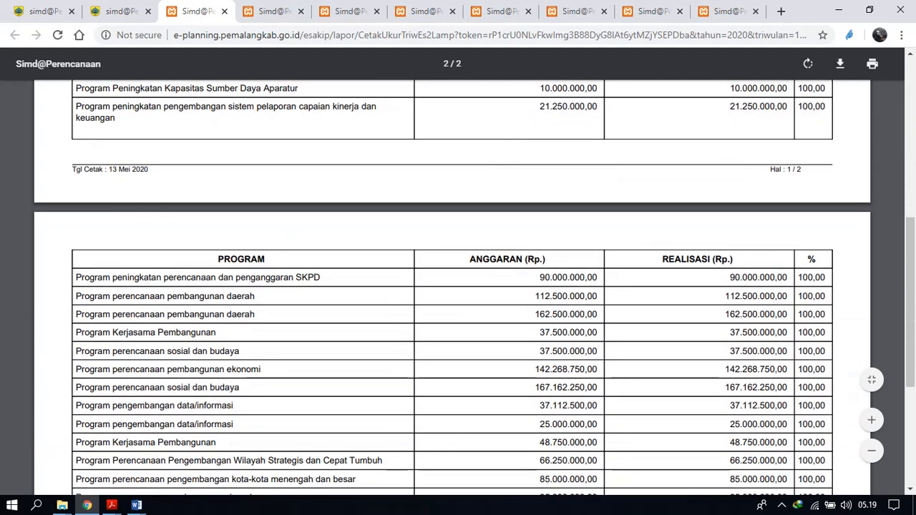
scroll(453, 272, "down", 5)
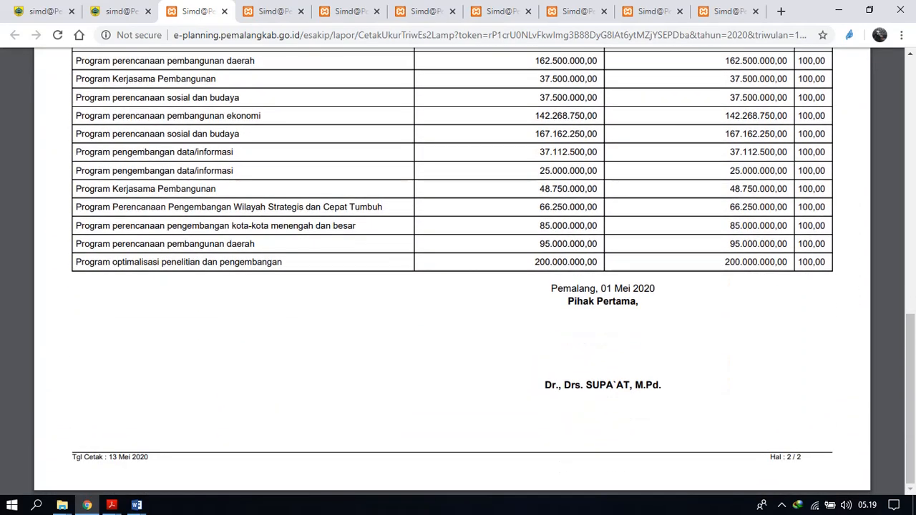
scroll(458, 272, "up", 20)
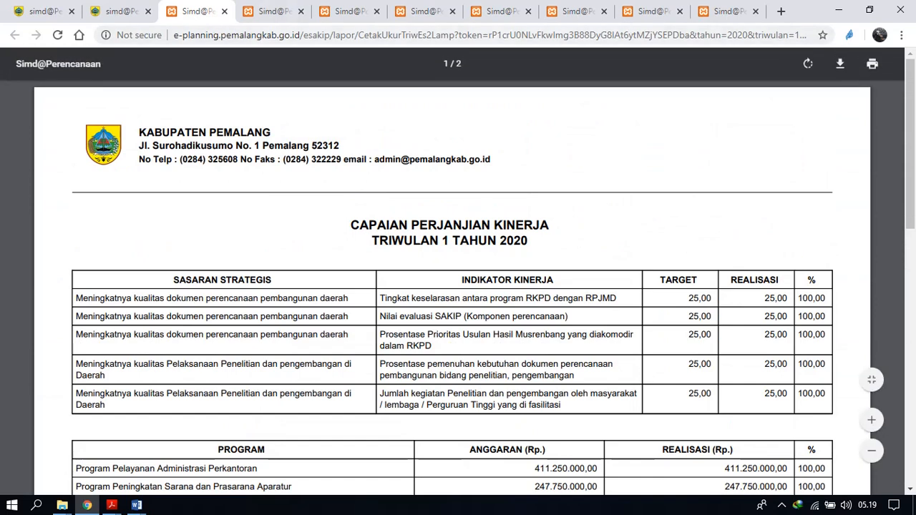
Generate the Pengukuran Kinerja OPD Level 2 per Triwulan report for Triwulan 1 2020 and review its program indicators and activity budget realisation.
left_click(118, 11)
left_click(714, 299)
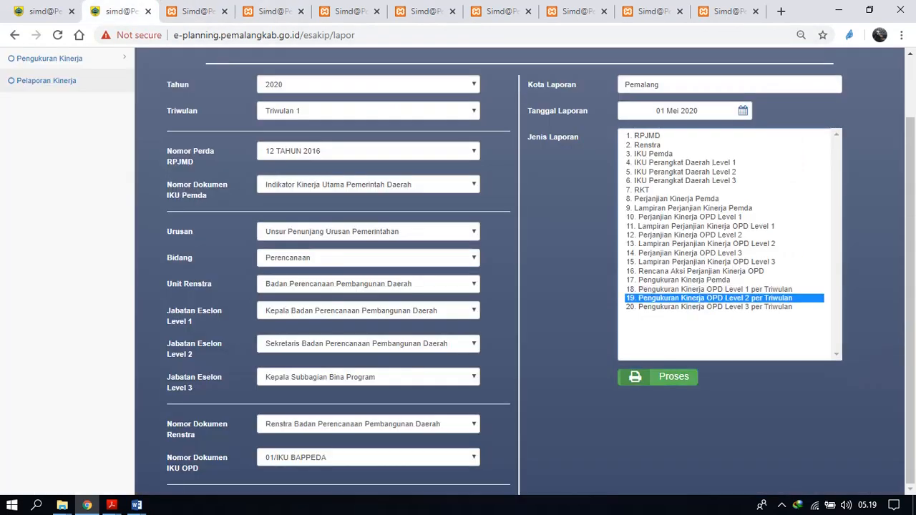
left_click(658, 377)
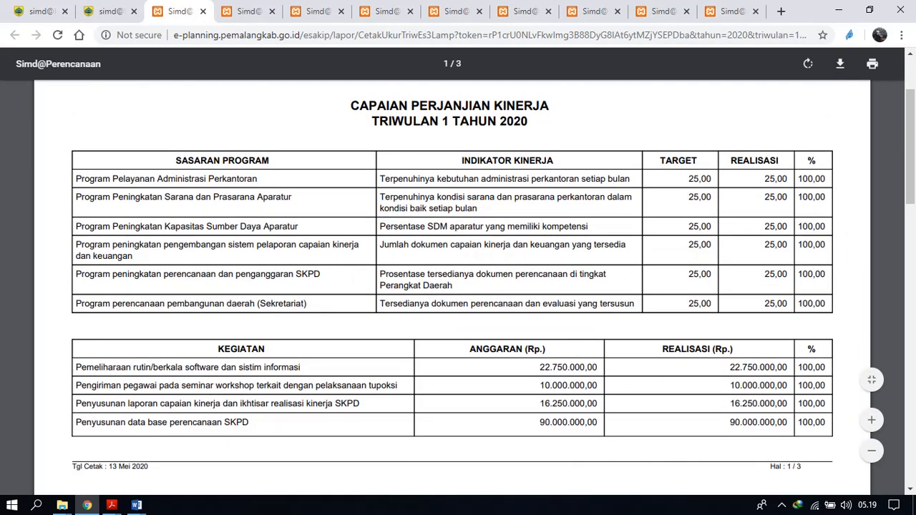
scroll(459, 287, "down", 6)
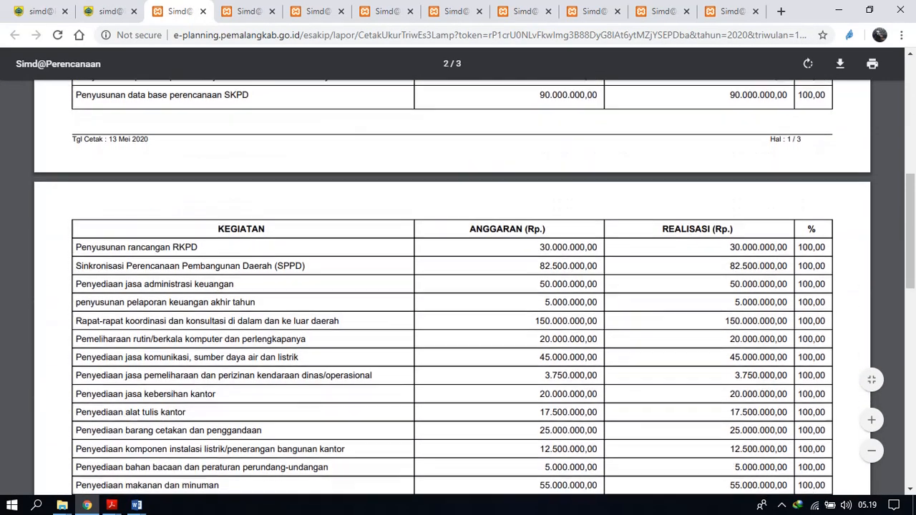
scroll(458, 272, "down", 8)
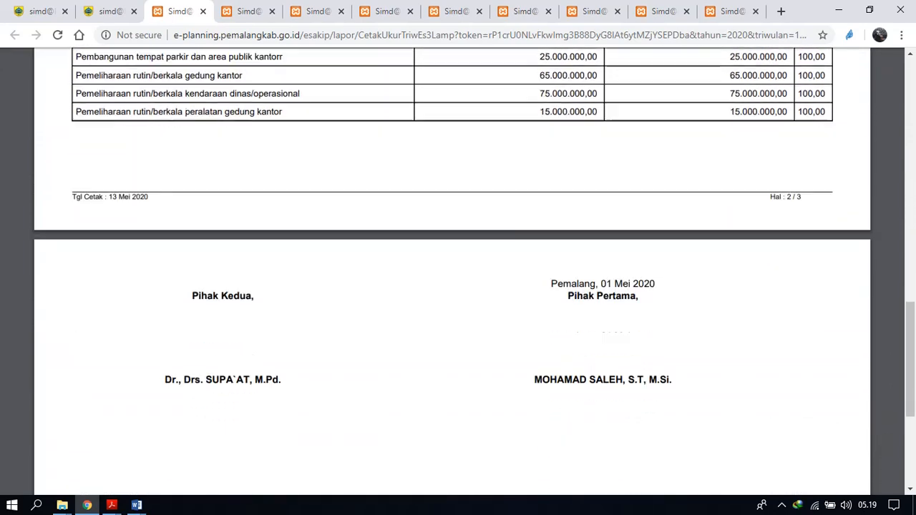
Generate the Pengukuran Kinerja OPD Level 3 per Triwulan report for Triwulan 1 2020 and review its activity indicators and budget realisation.
left_click(107, 12)
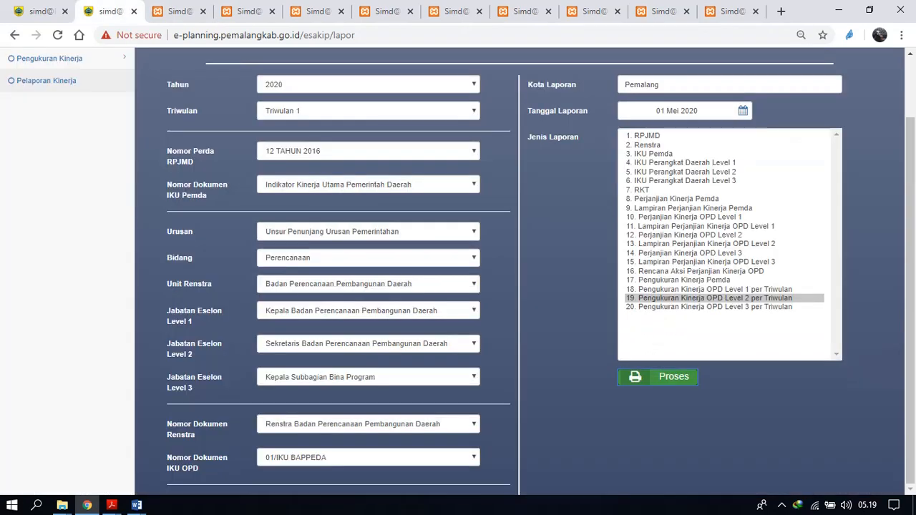
left_click(715, 307)
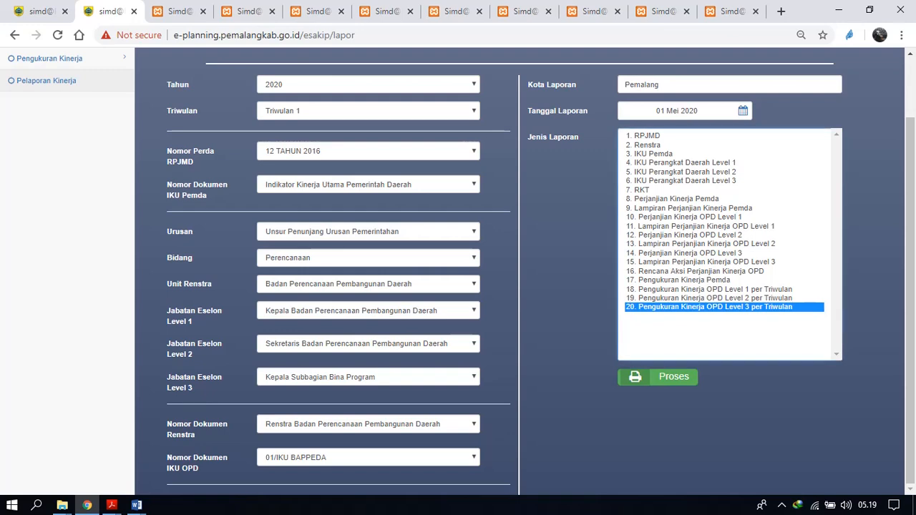
left_click(659, 377)
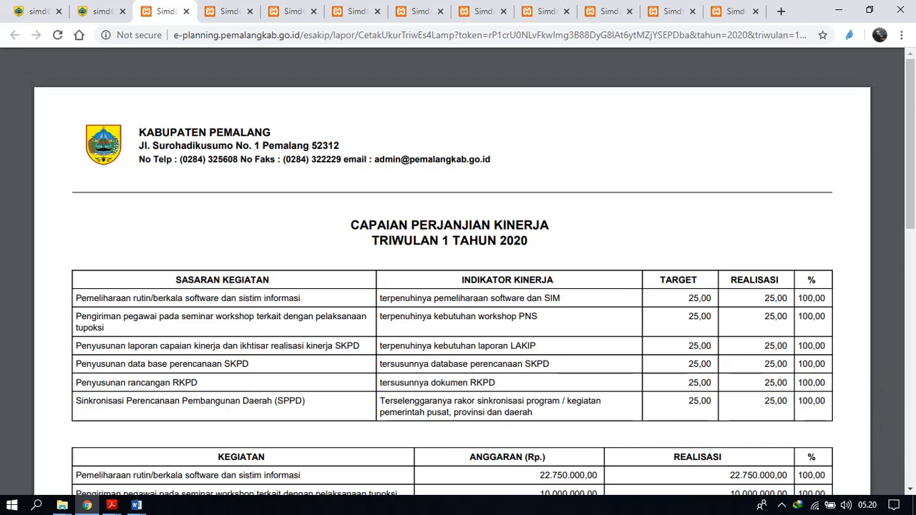
scroll(458, 272, "down", 4)
scroll(458, 272, "down", 1)
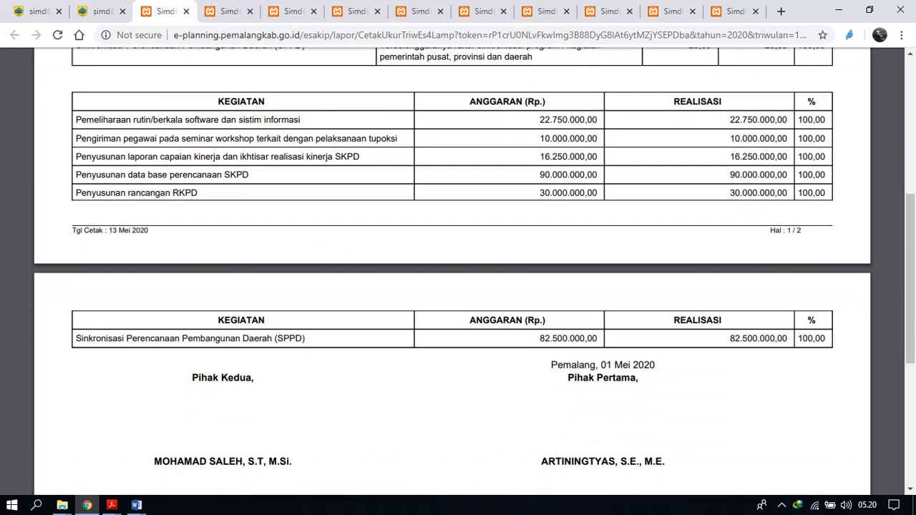
scroll(458, 272, "down", 2)
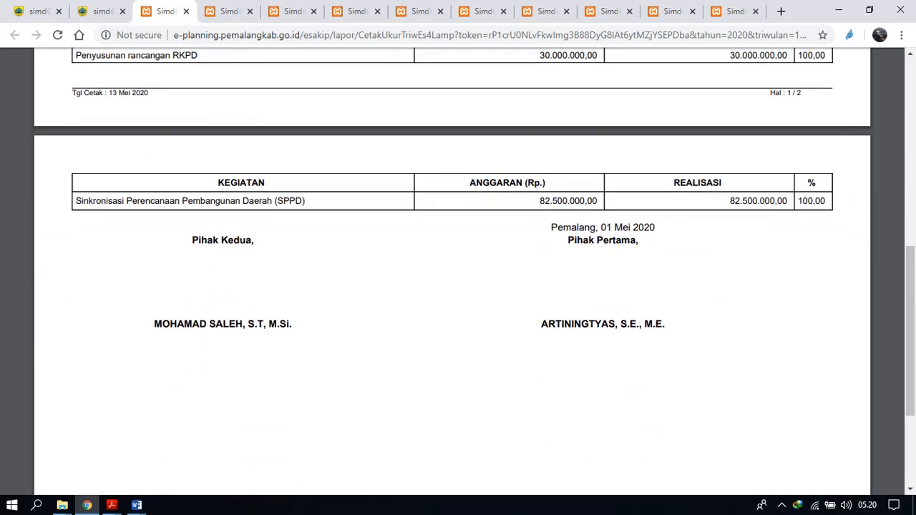
scroll(458, 272, "up", 8)
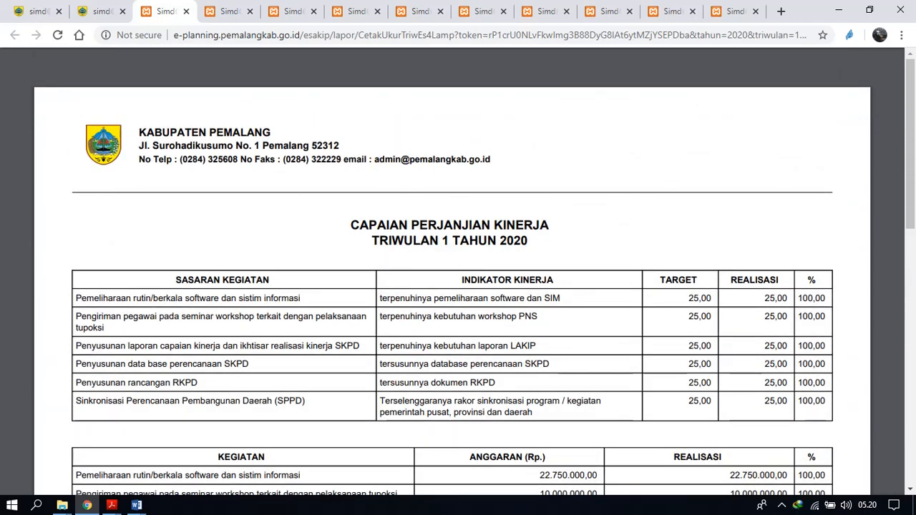
Return from the report form to the Level 2 Pengukuran Kinerja Perangkat Daerah page with its Capaian Program table.
left_click(100, 10)
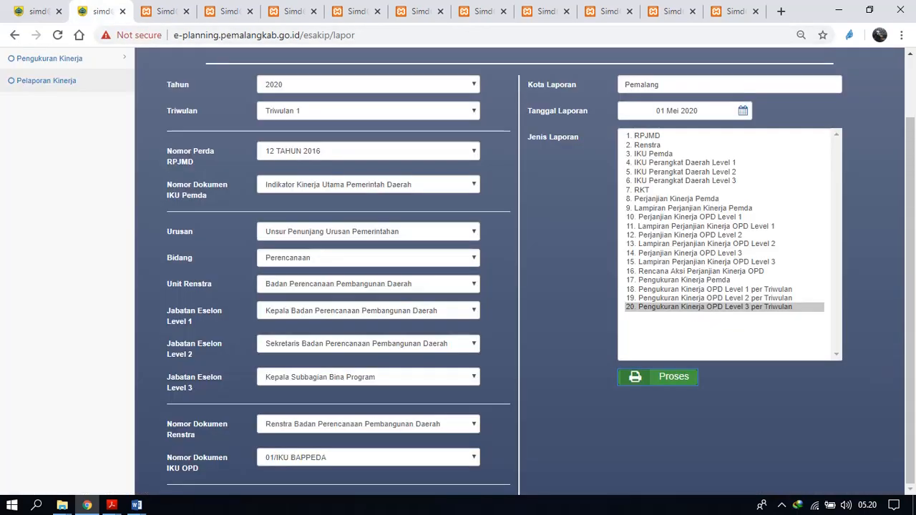
left_click(37, 12)
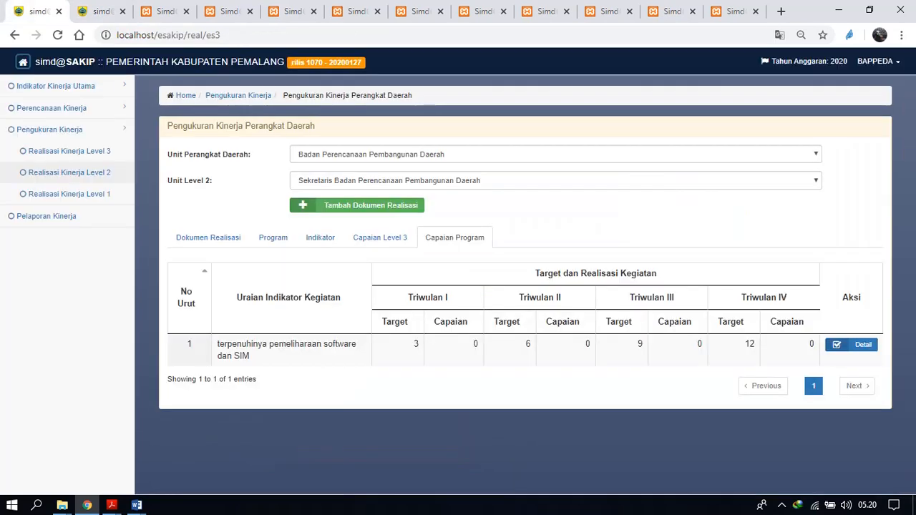